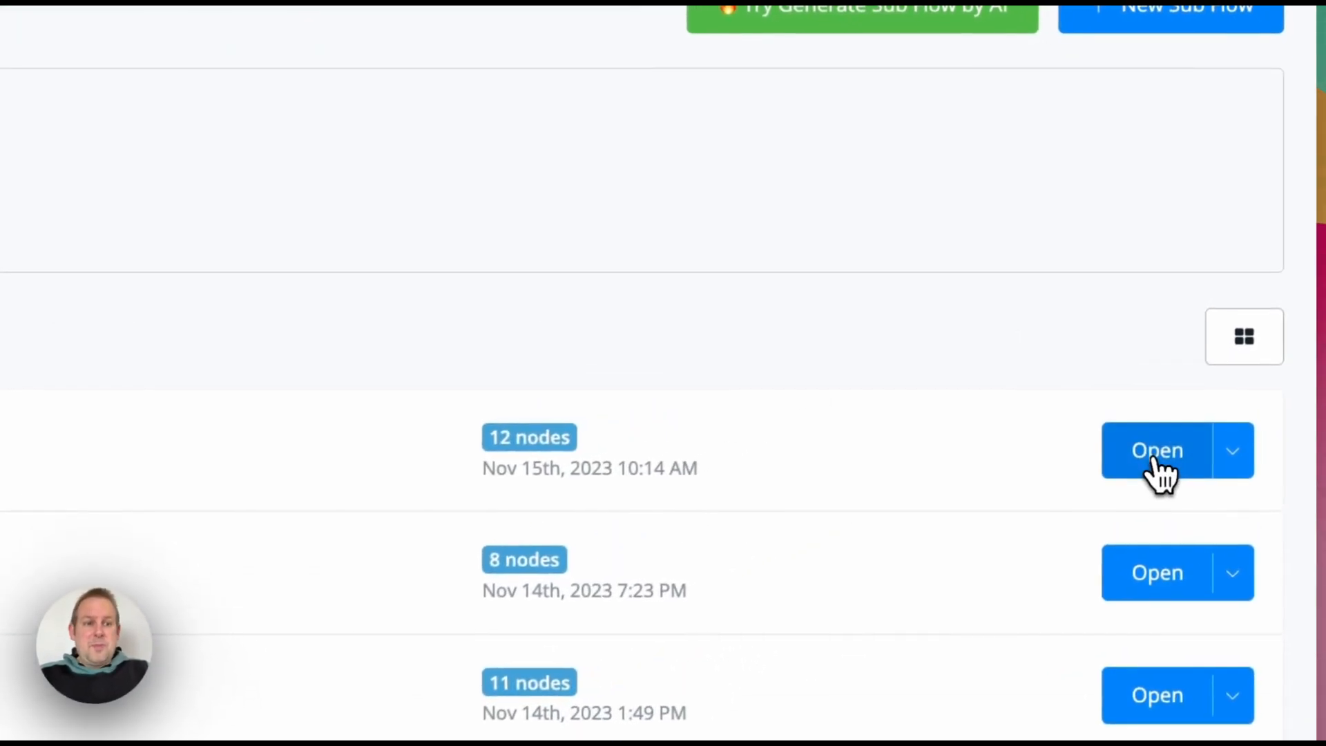
Step: Open the [Airchatty/HL] Create/Check CRM Contact flow and enter its draft editing mode
left_click(1237, 312)
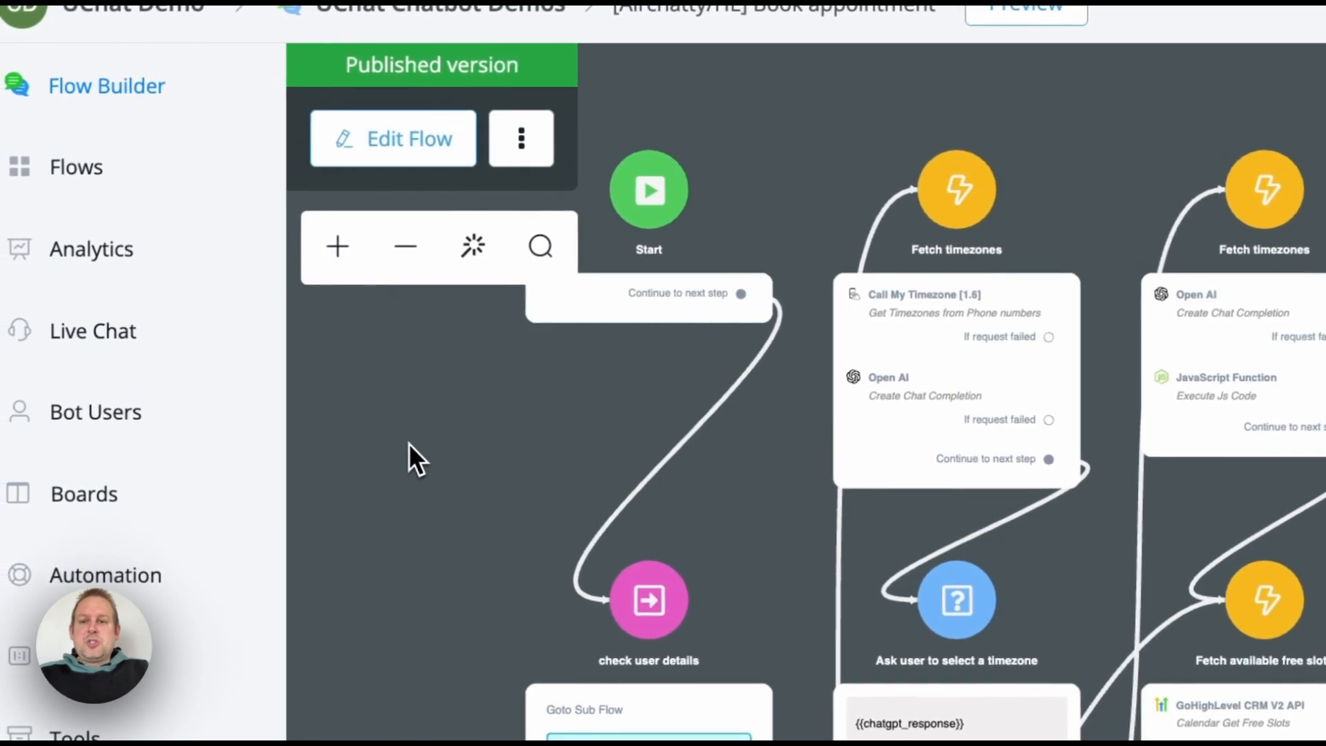
left_click(447, 146)
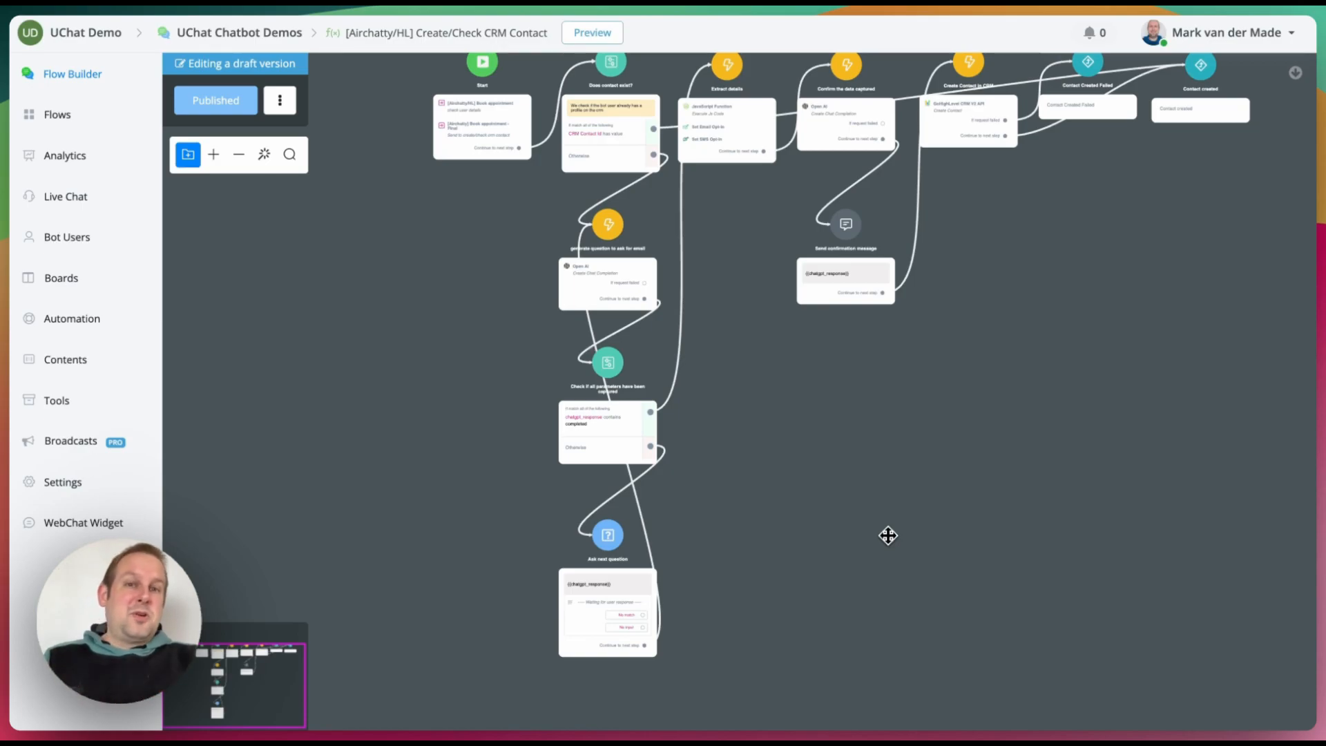
Step: Zoom and pan the canvas to centre the 'generate question to ask for email' step
scroll(596, 112, "up", 5)
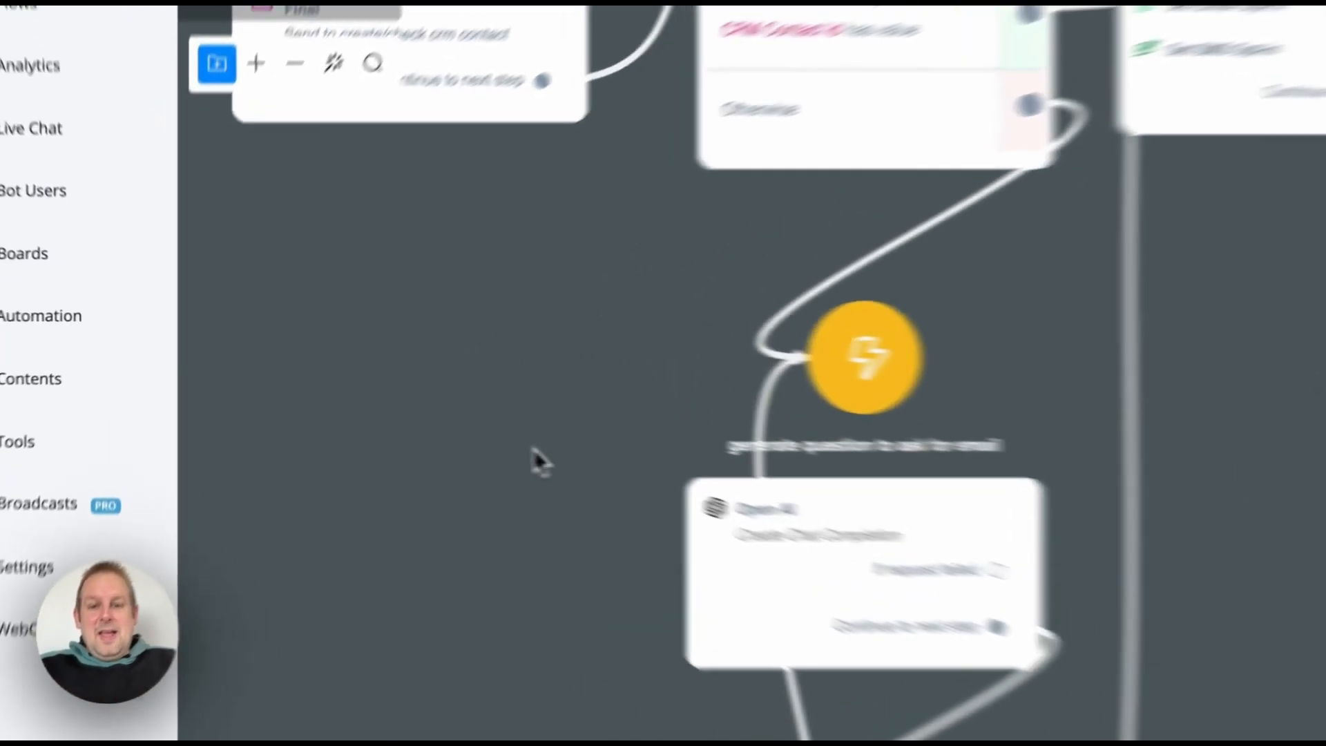
left_click_drag(389, 418, 388, 253)
left_click_drag(635, 185, 750, 52)
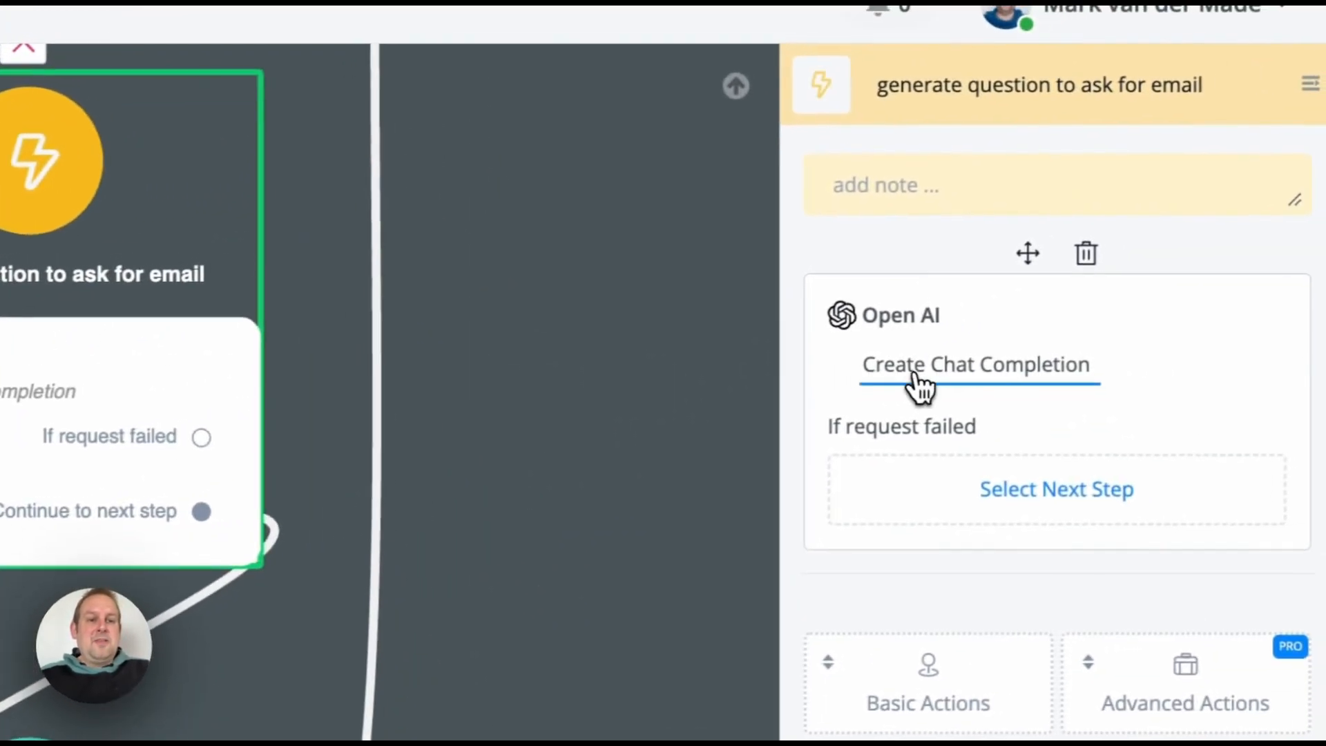
Step: Open the step's Open AI chat completion settings and review the system prompt's JSON output block
left_click(910, 379)
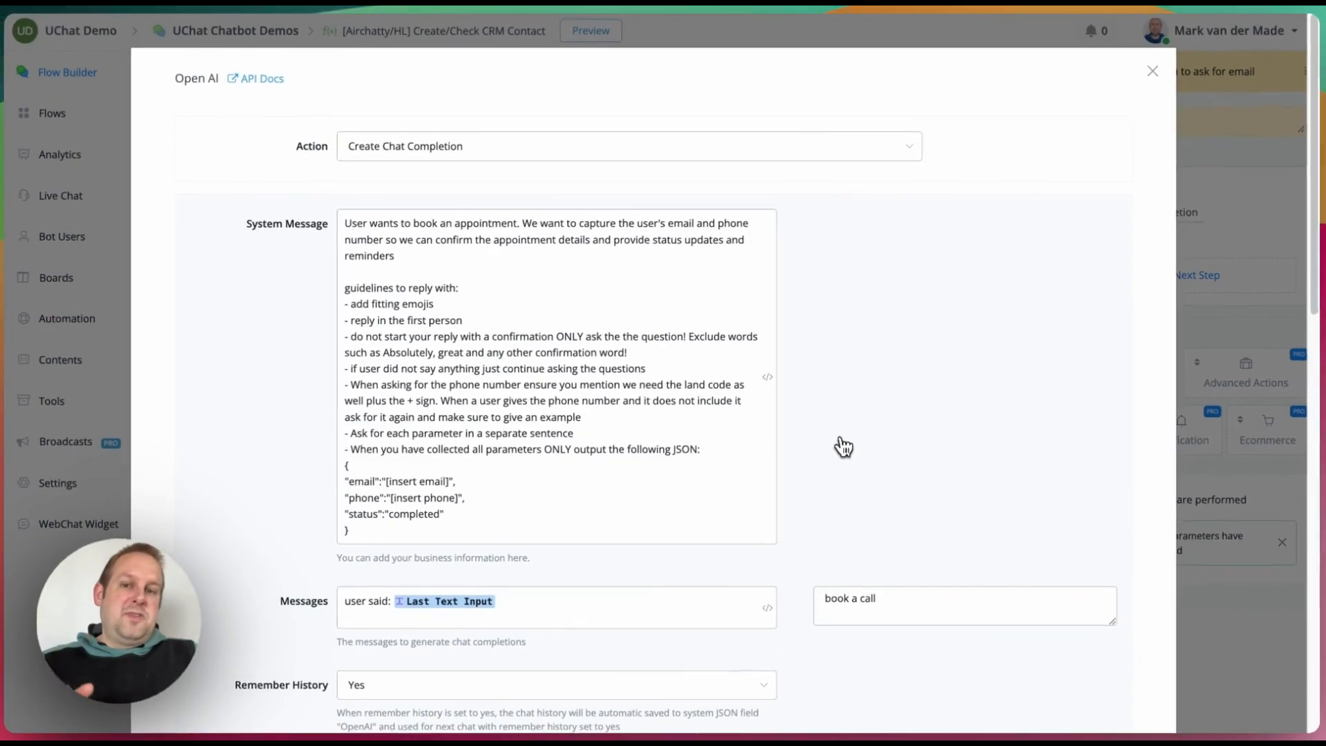
left_click(497, 232)
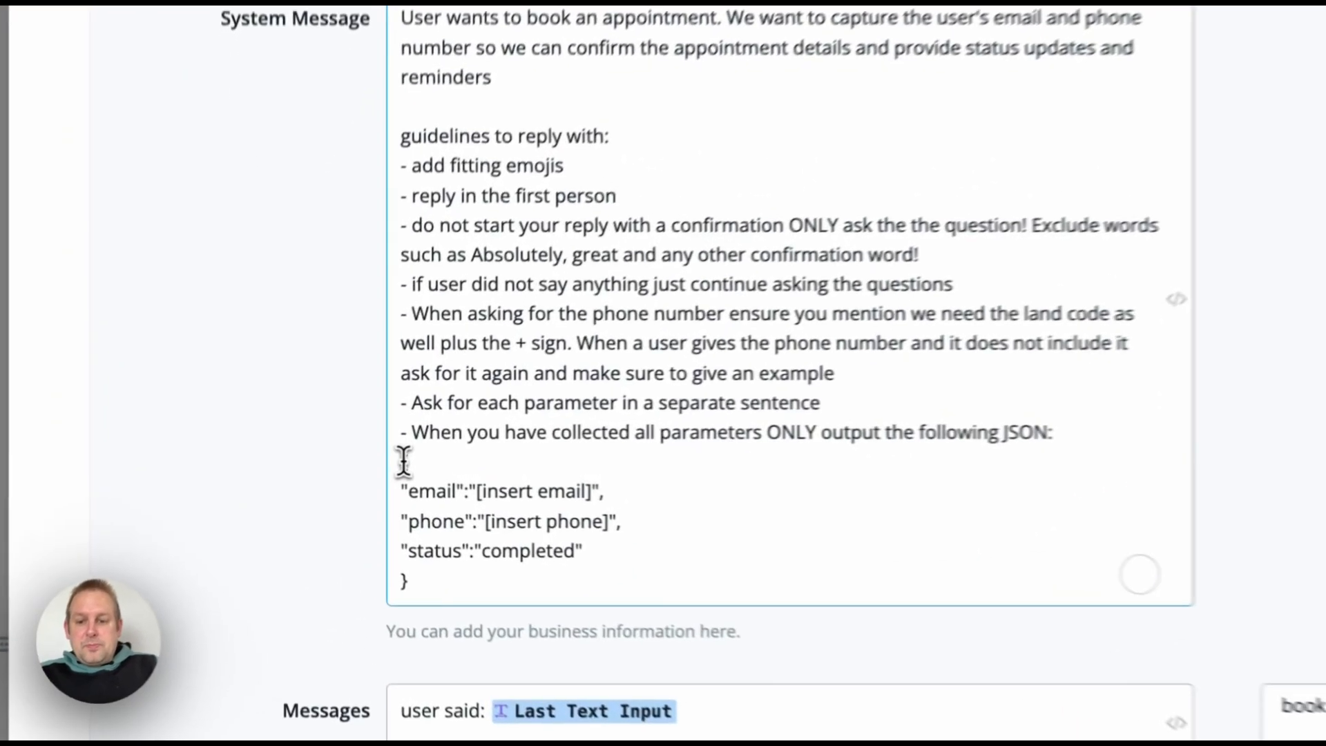
left_click_drag(349, 464, 471, 527)
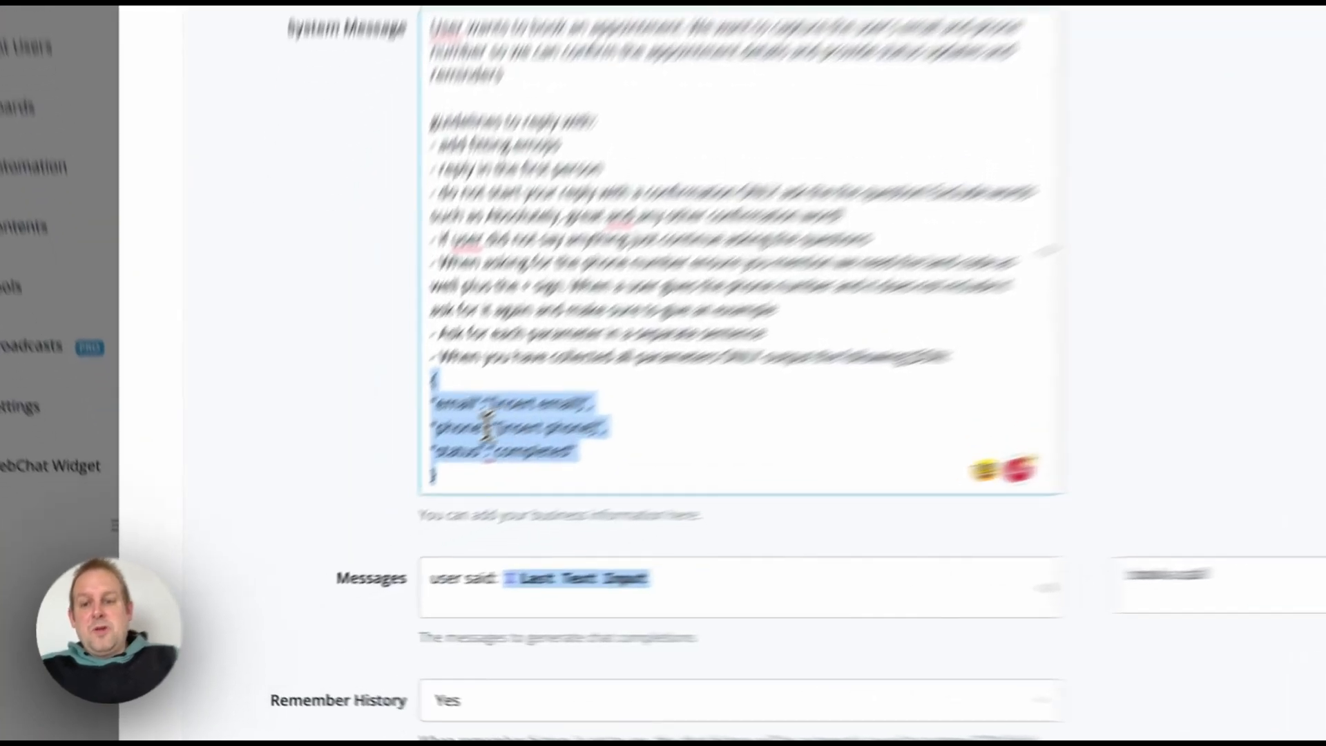
left_click(380, 497)
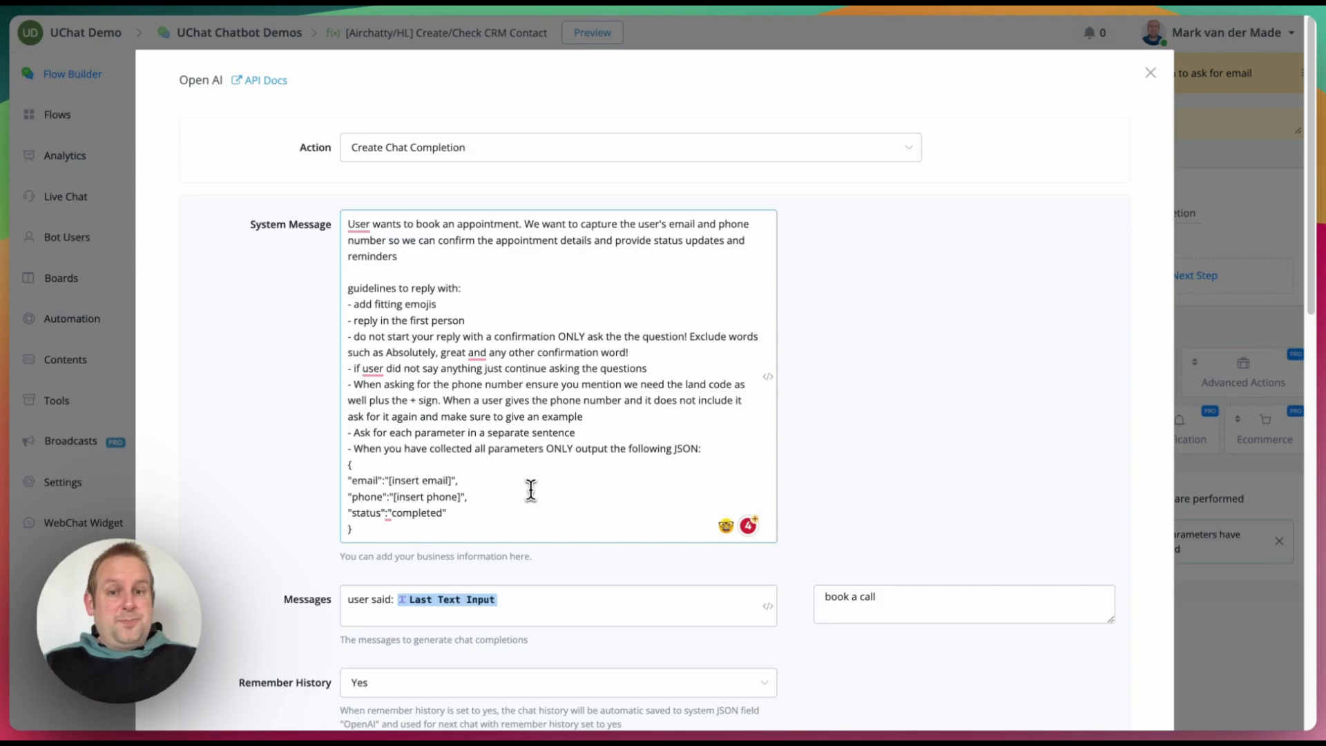
Step: Review the test message and the gpt-4-1106-preview model, 100 max tokens and 0.4 temperature
scroll(531, 490, "down", 4)
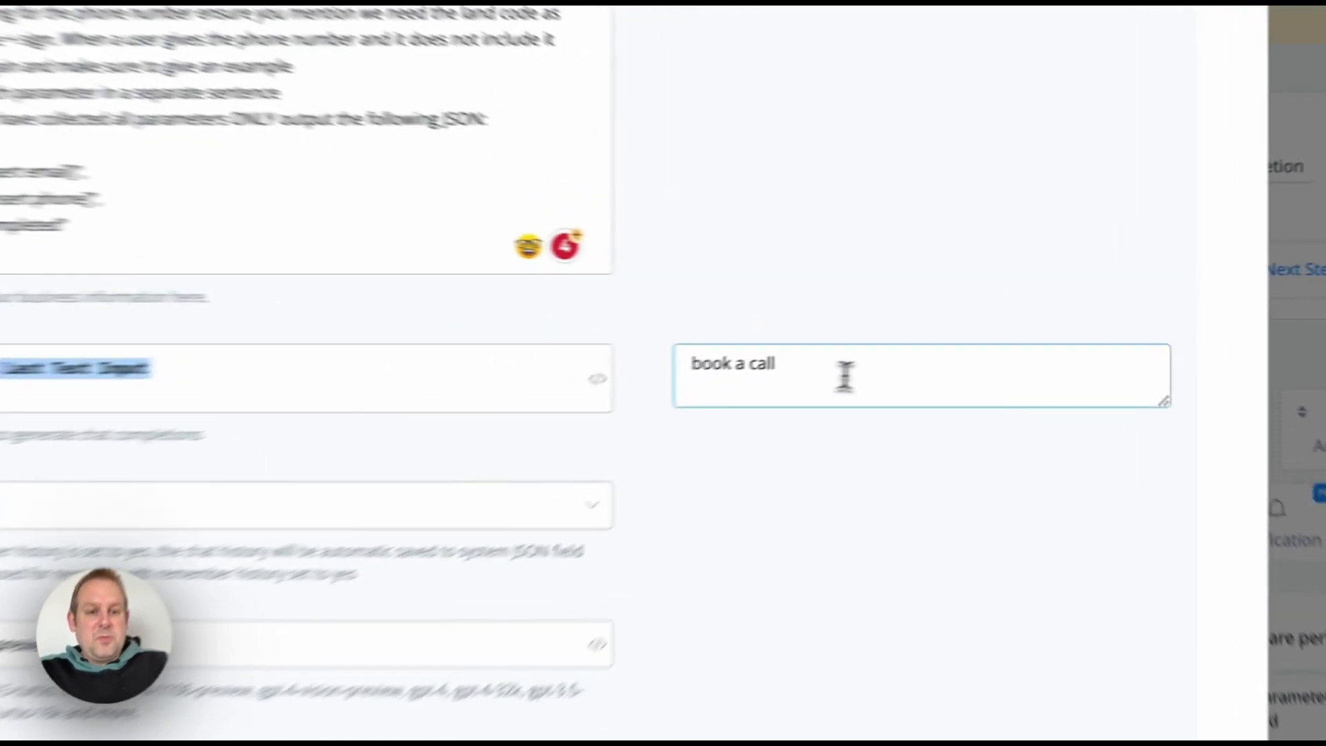
double_click(933, 337)
left_click(886, 335)
scroll(693, 530, "down", 3)
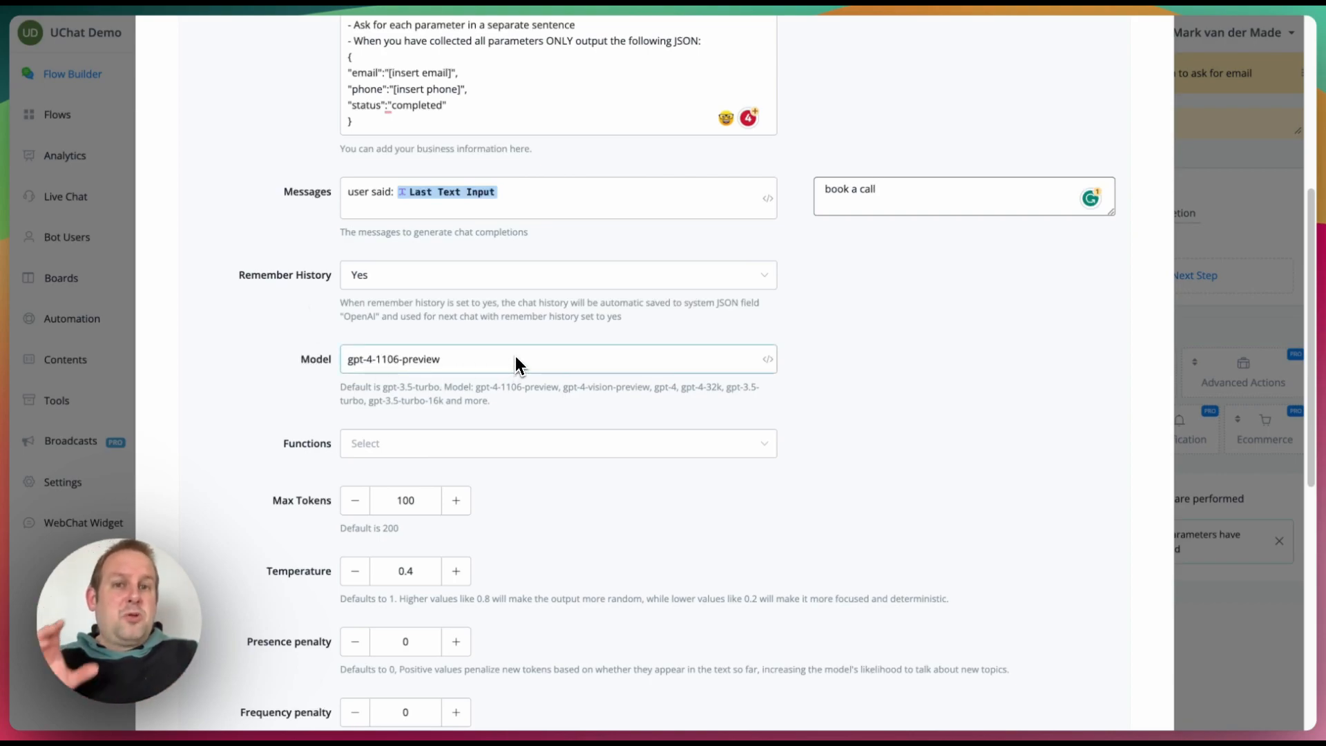
scroll(486, 370, "down", 4)
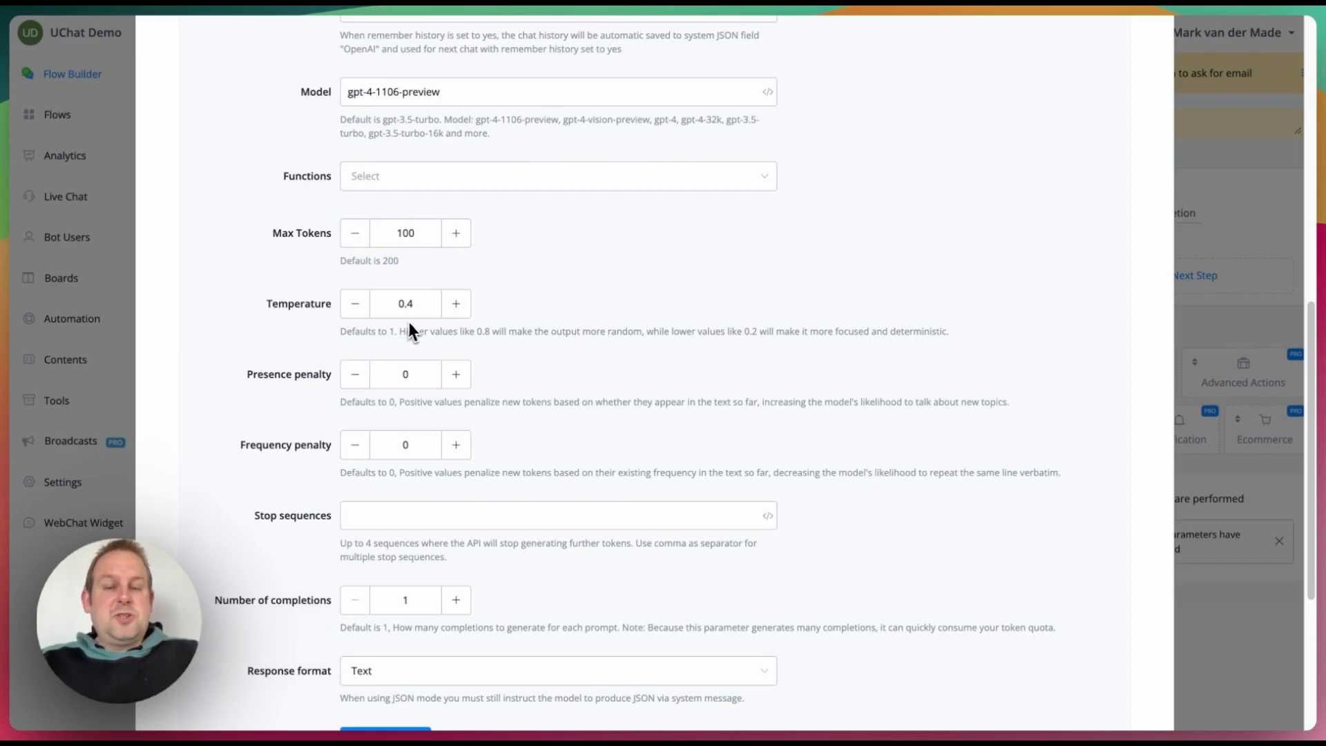
scroll(562, 365, "down", 2)
scroll(562, 358, "down", 4)
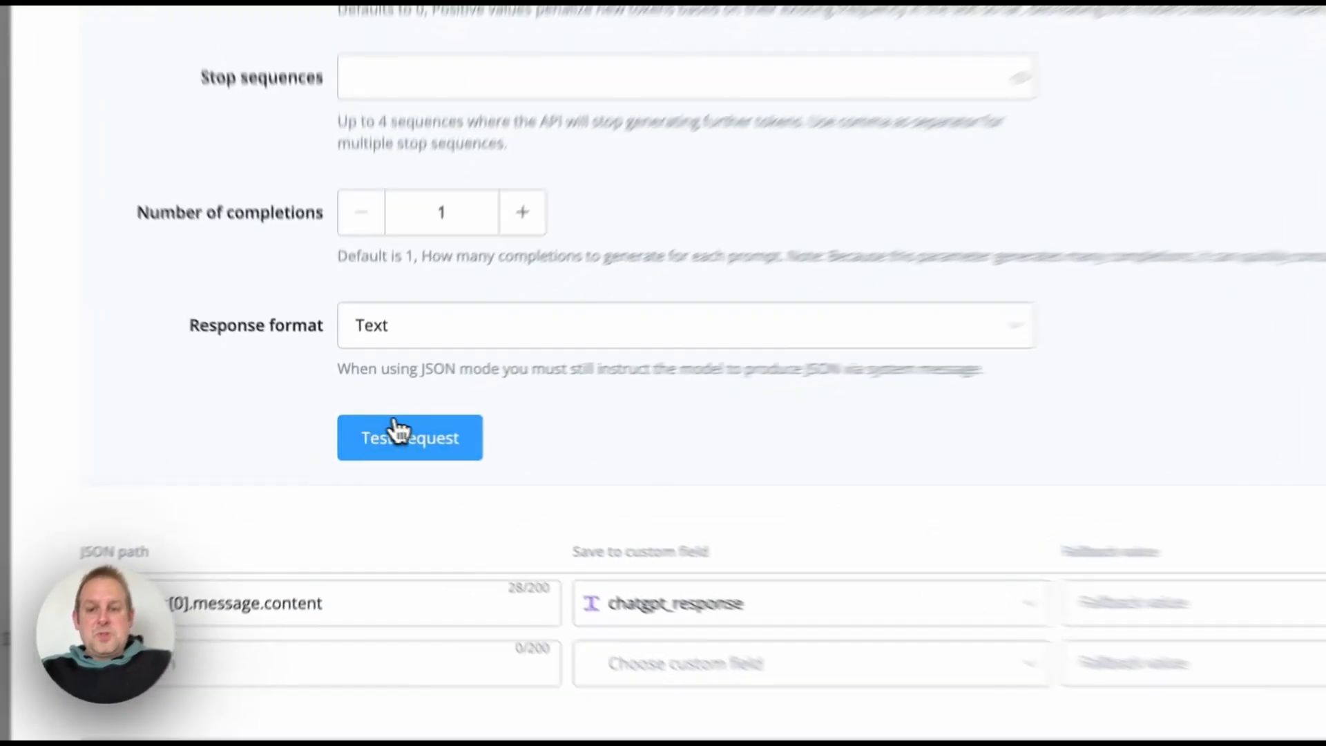
Step: Run a test request and map $.choices[0].message.content into chatgpt_response as the JSON path
left_click(377, 436)
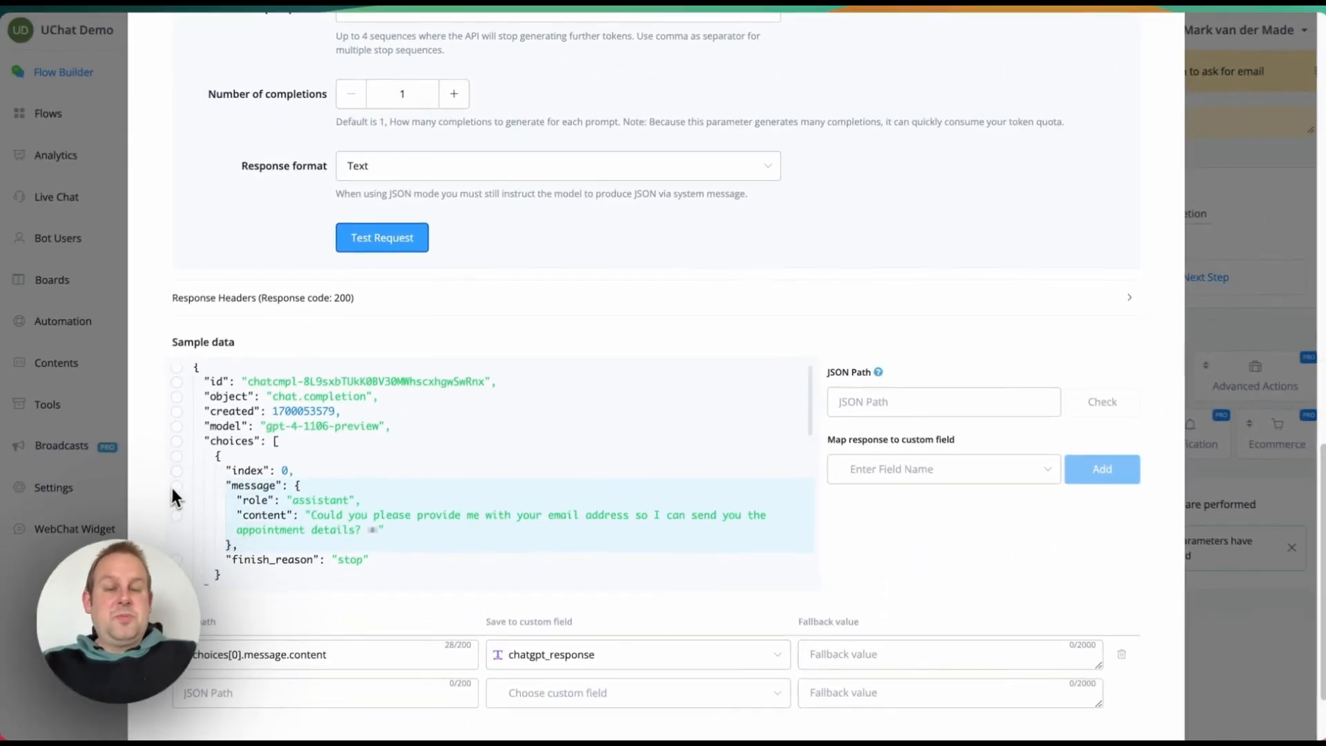
scroll(172, 488, "down", 2)
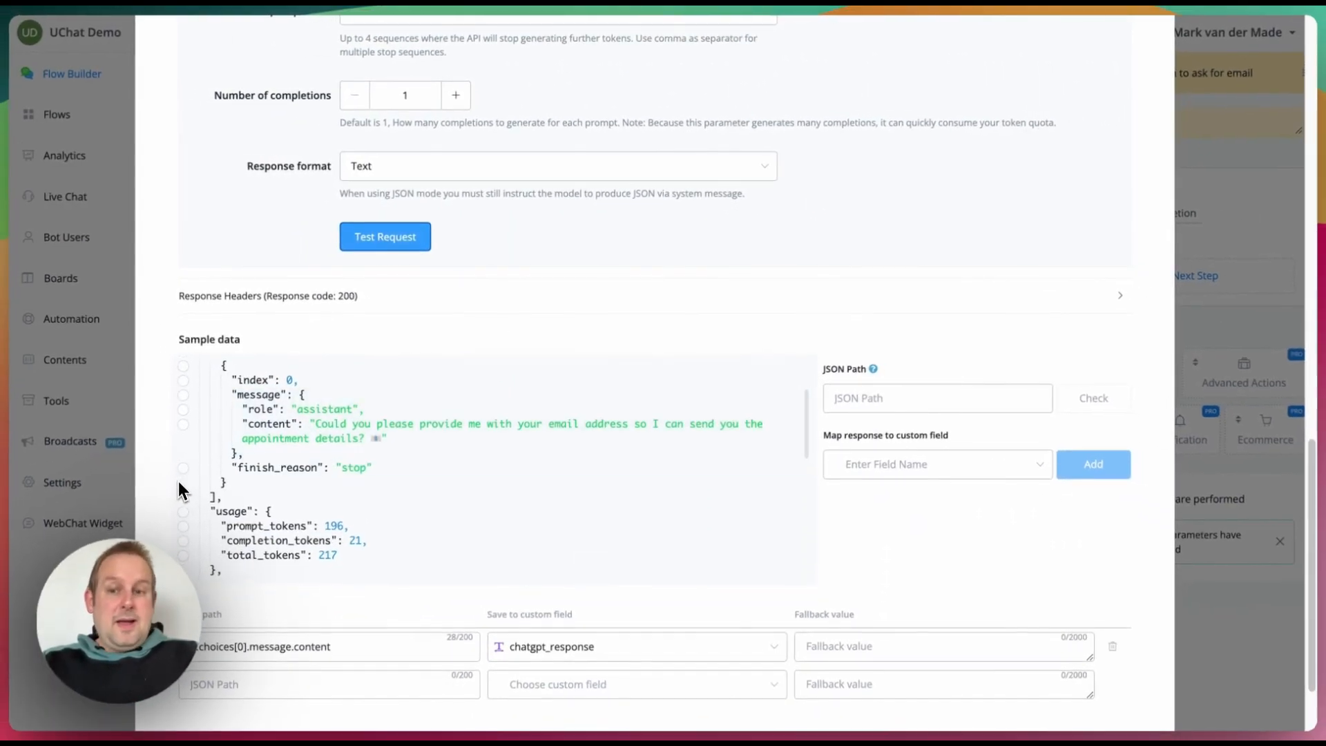
left_click(177, 428)
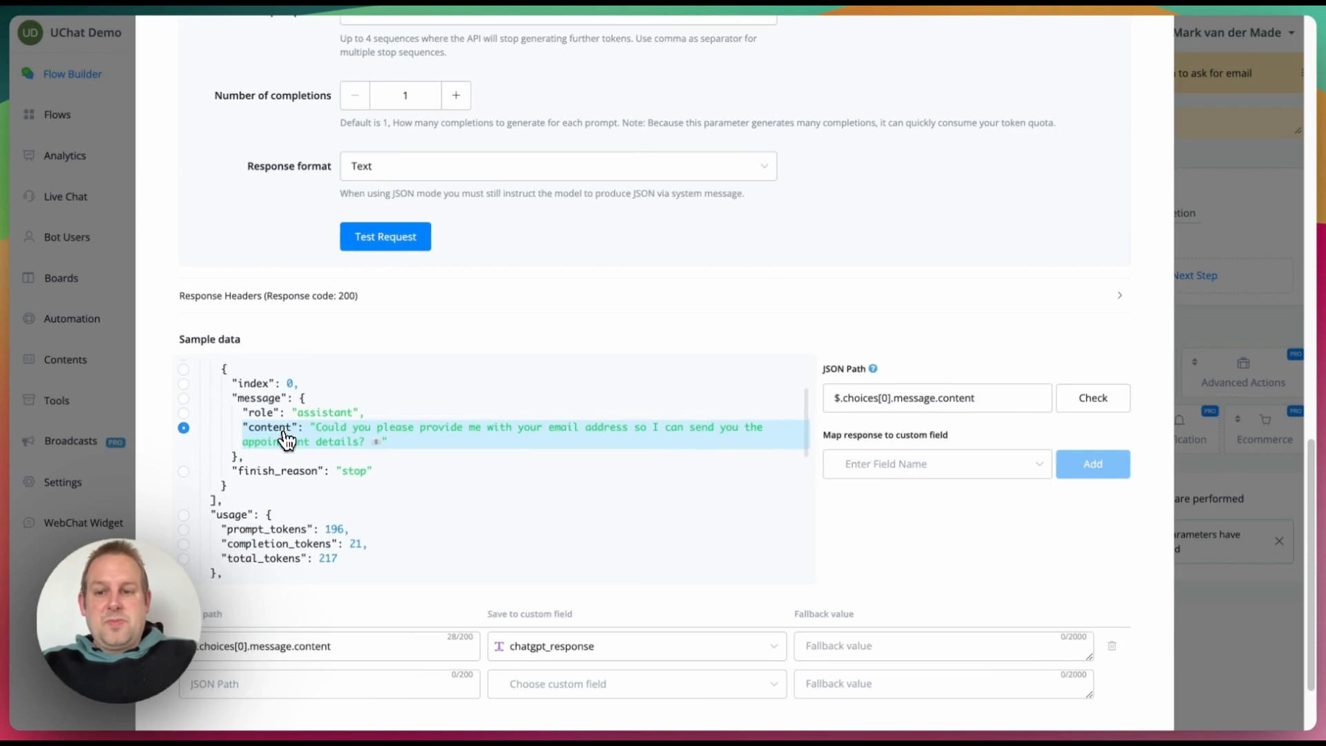
scroll(286, 432, "up", 1)
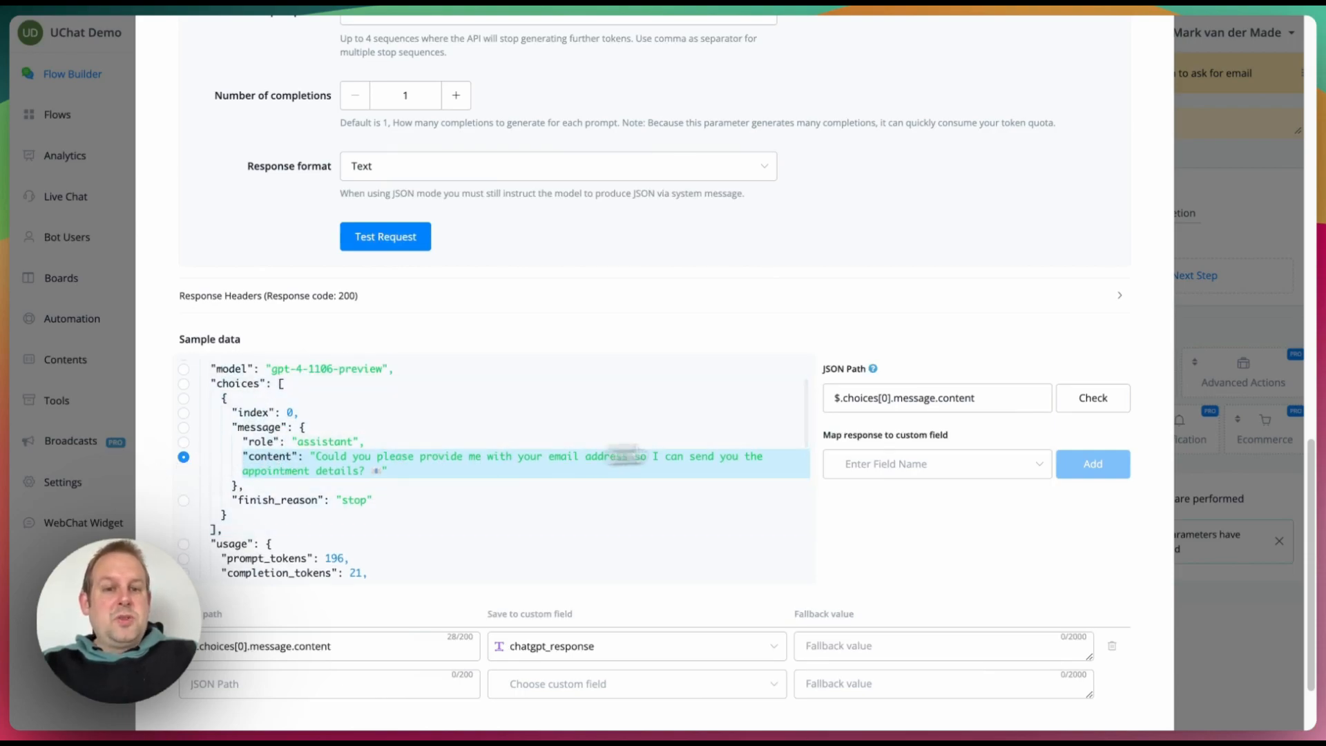
left_click(899, 411)
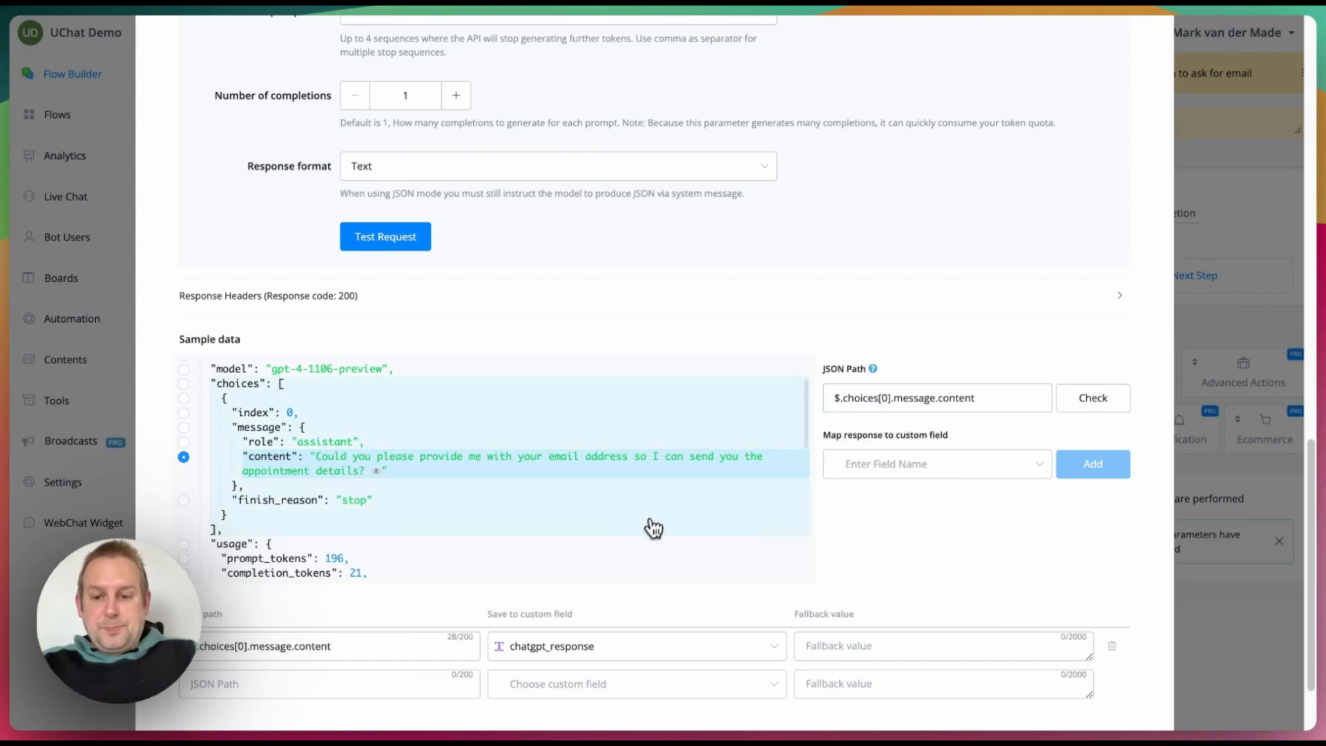
scroll(591, 674, "down", 2)
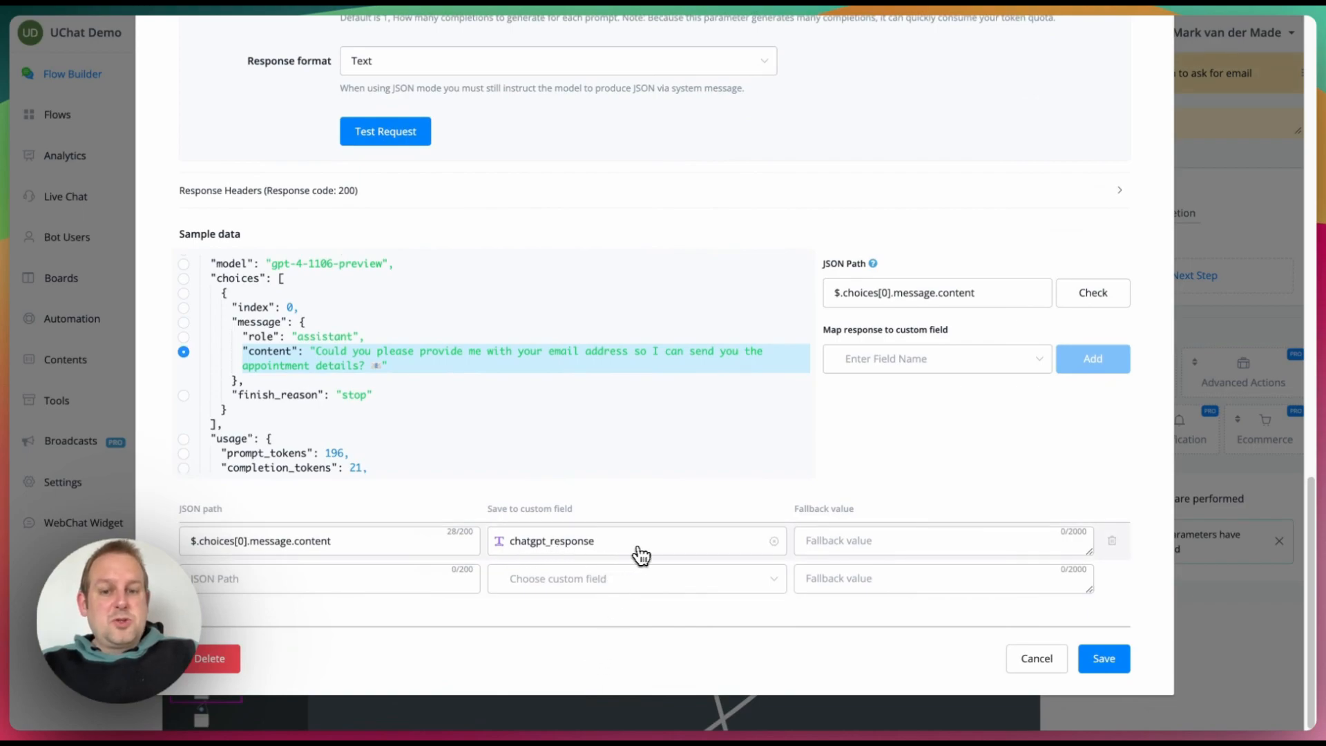
Step: Cancel the Open AI settings, inspect the completion check's branches, then reopen the email step's settings
left_click(1030, 663)
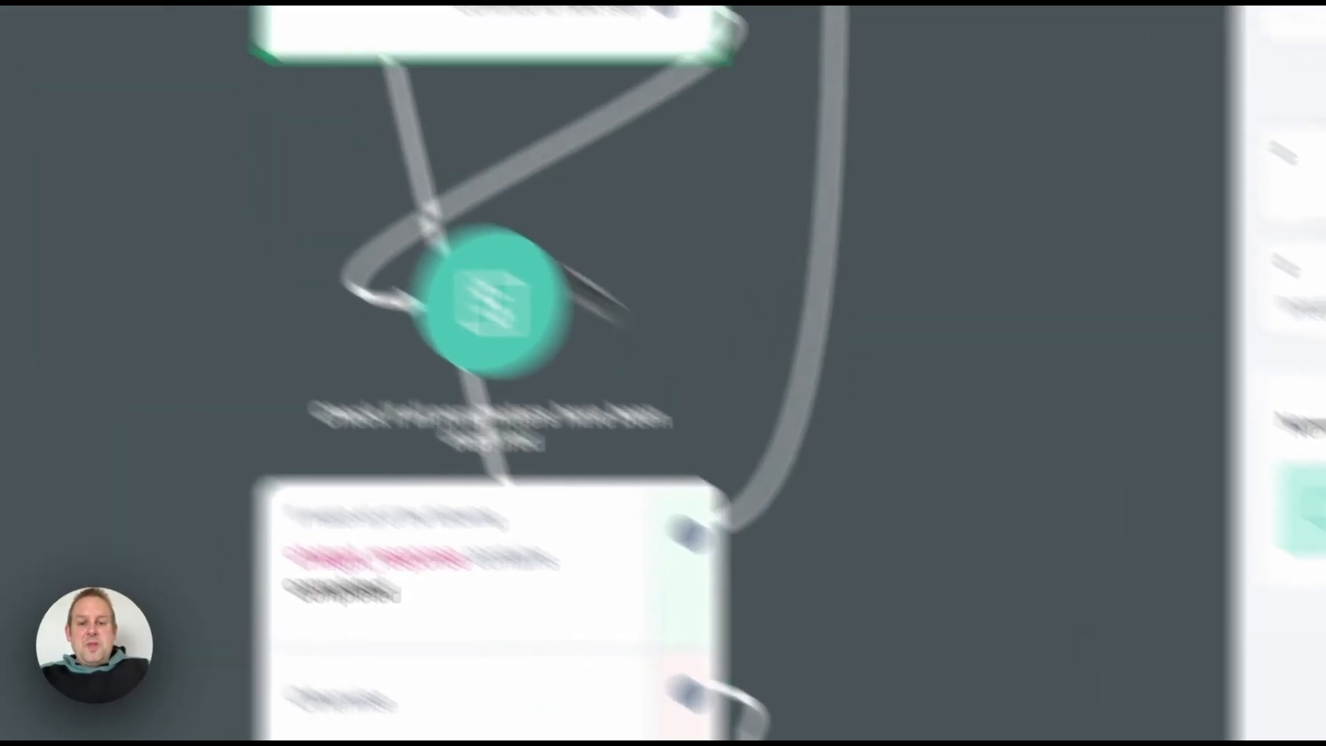
left_click_drag(8, 419, 7, 17)
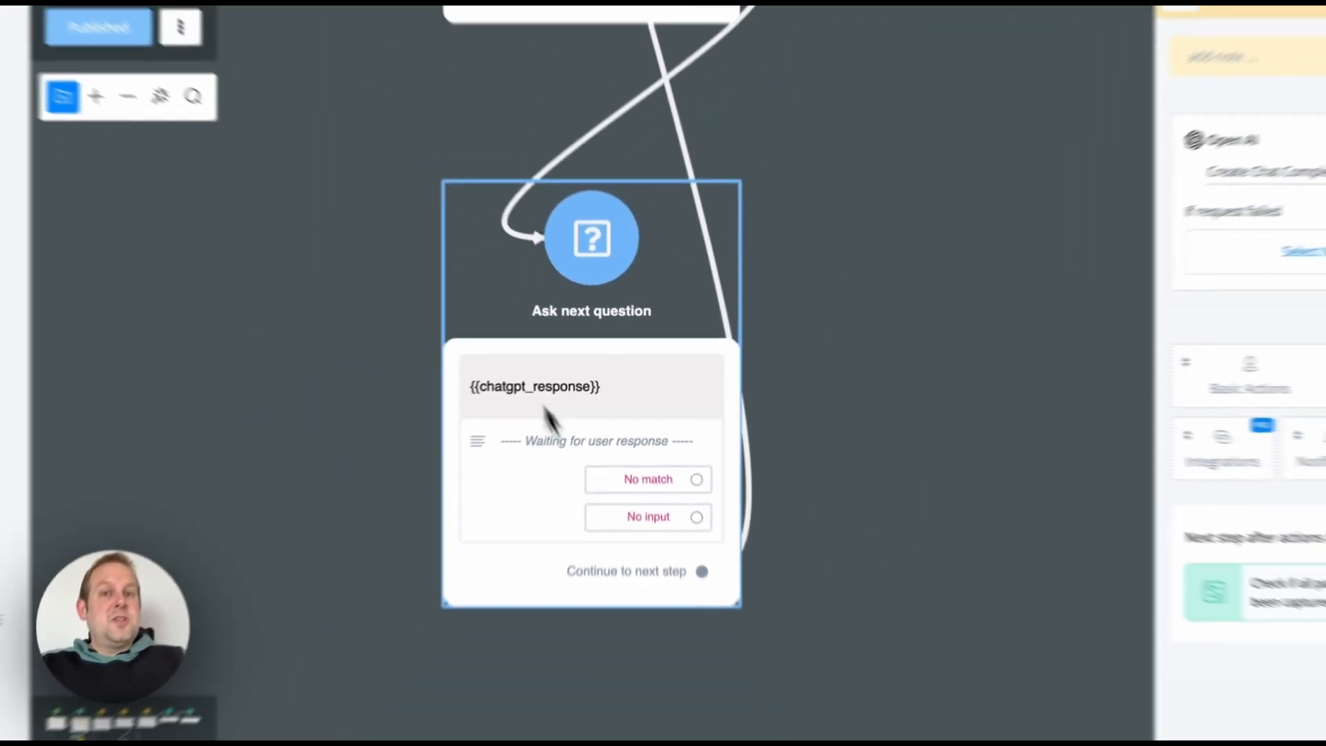
scroll(553, 419, "up", 5)
scroll(555, 413, "down", 10)
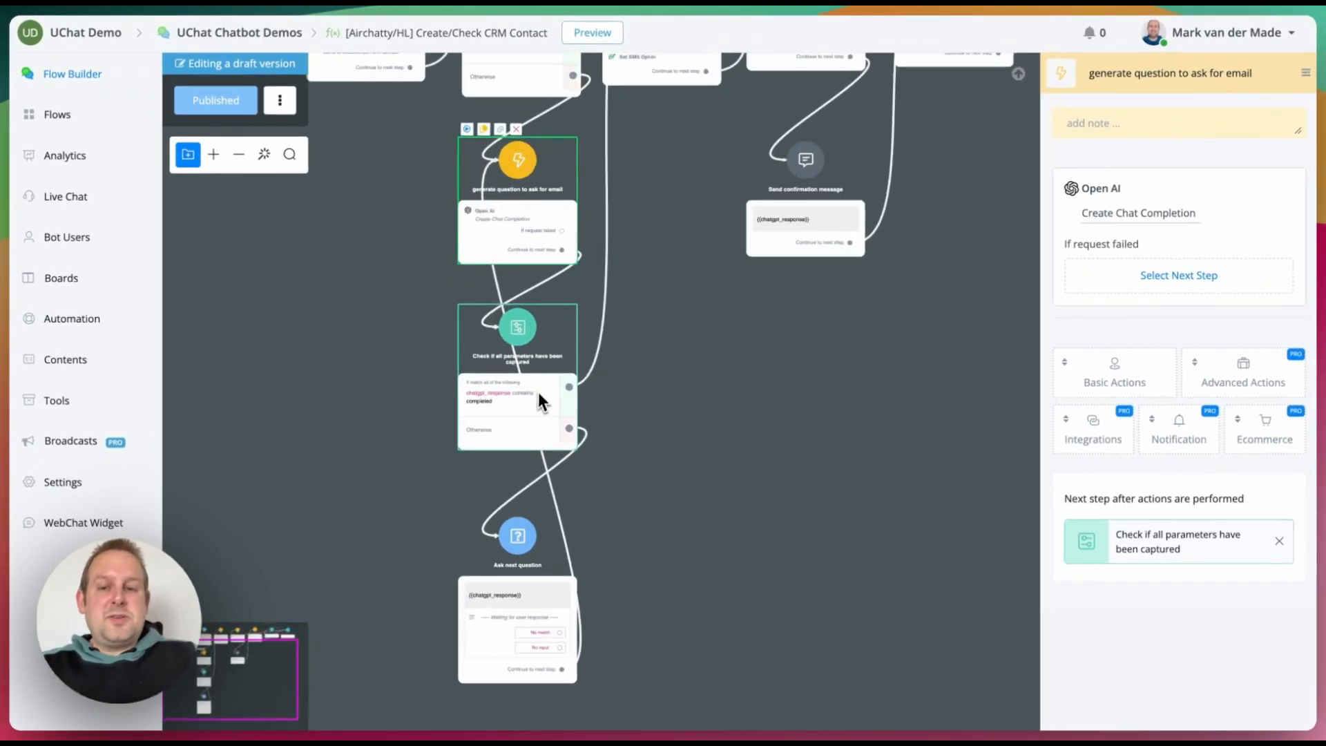
scroll(537, 392, "up", 5)
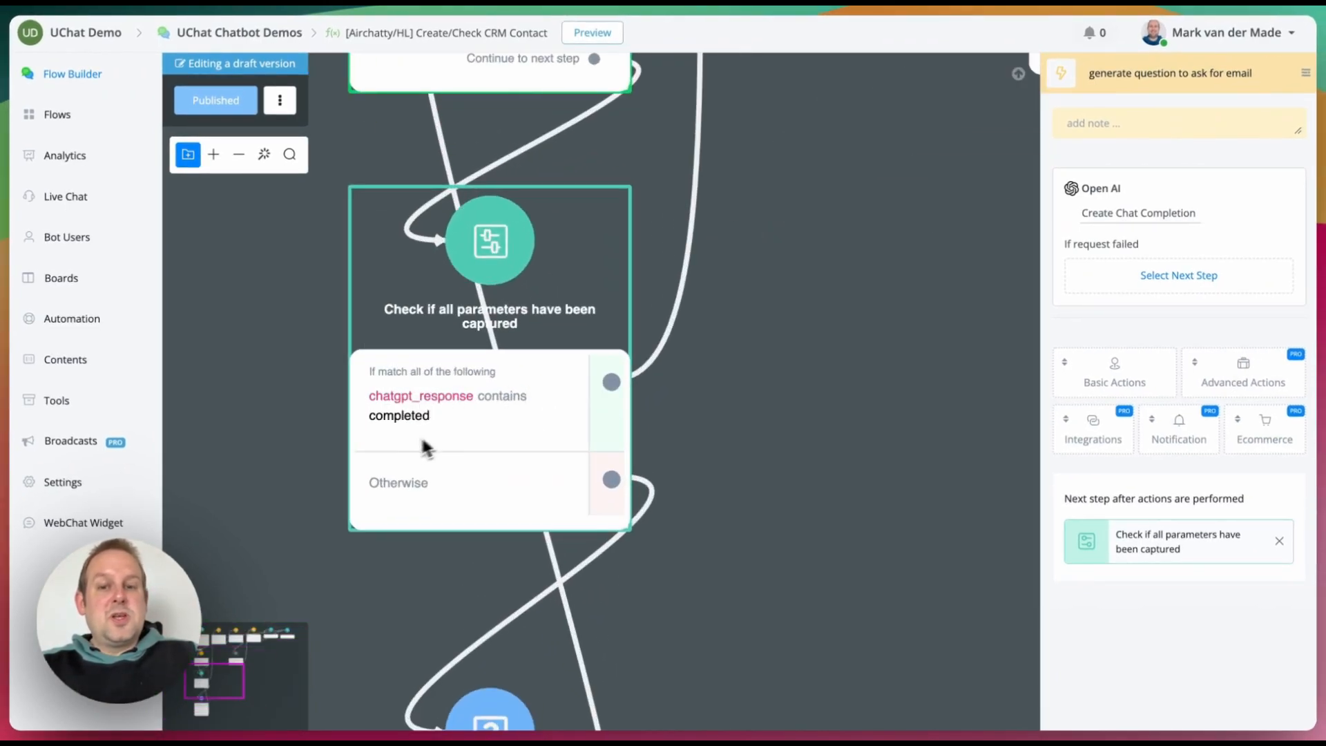
left_click_drag(504, 139, 491, 185)
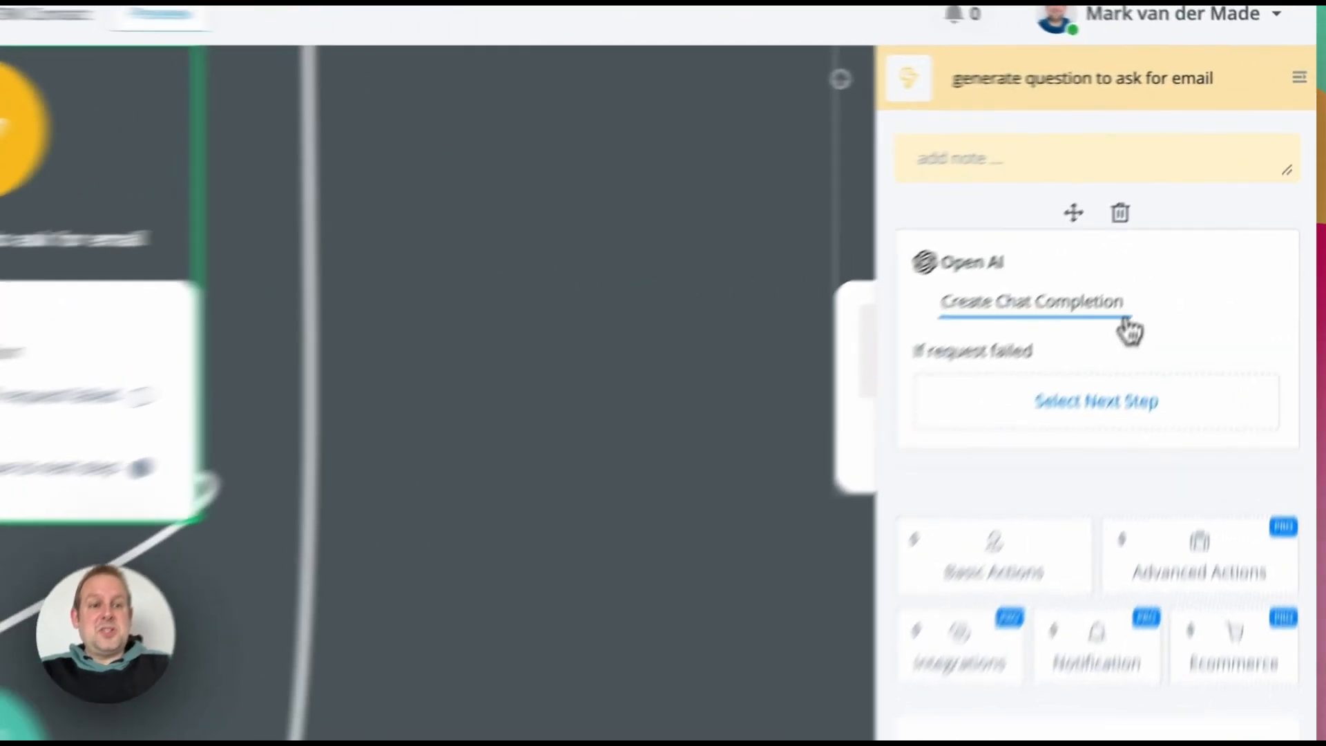
left_click(1189, 215)
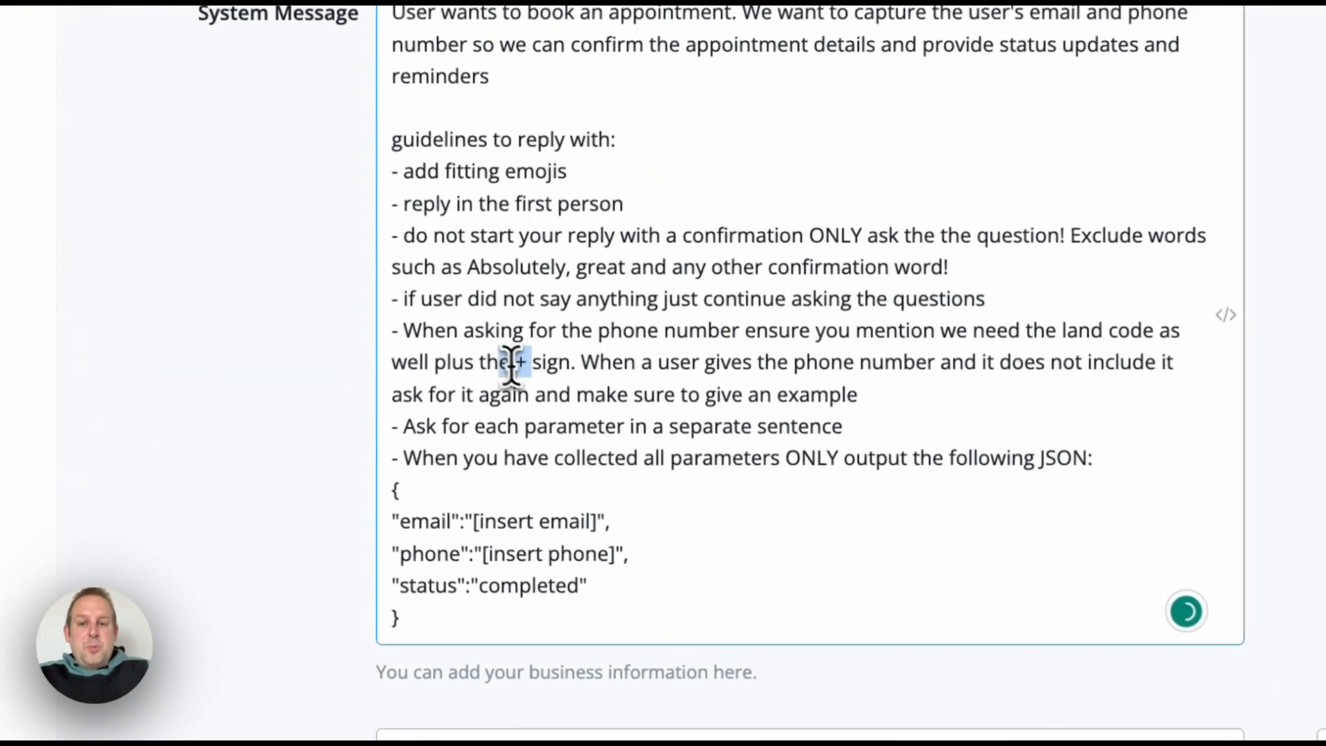
Step: Review the phone-number country code guideline, then cancel the Open AI settings unchanged
left_click_drag(414, 298, 357, 279)
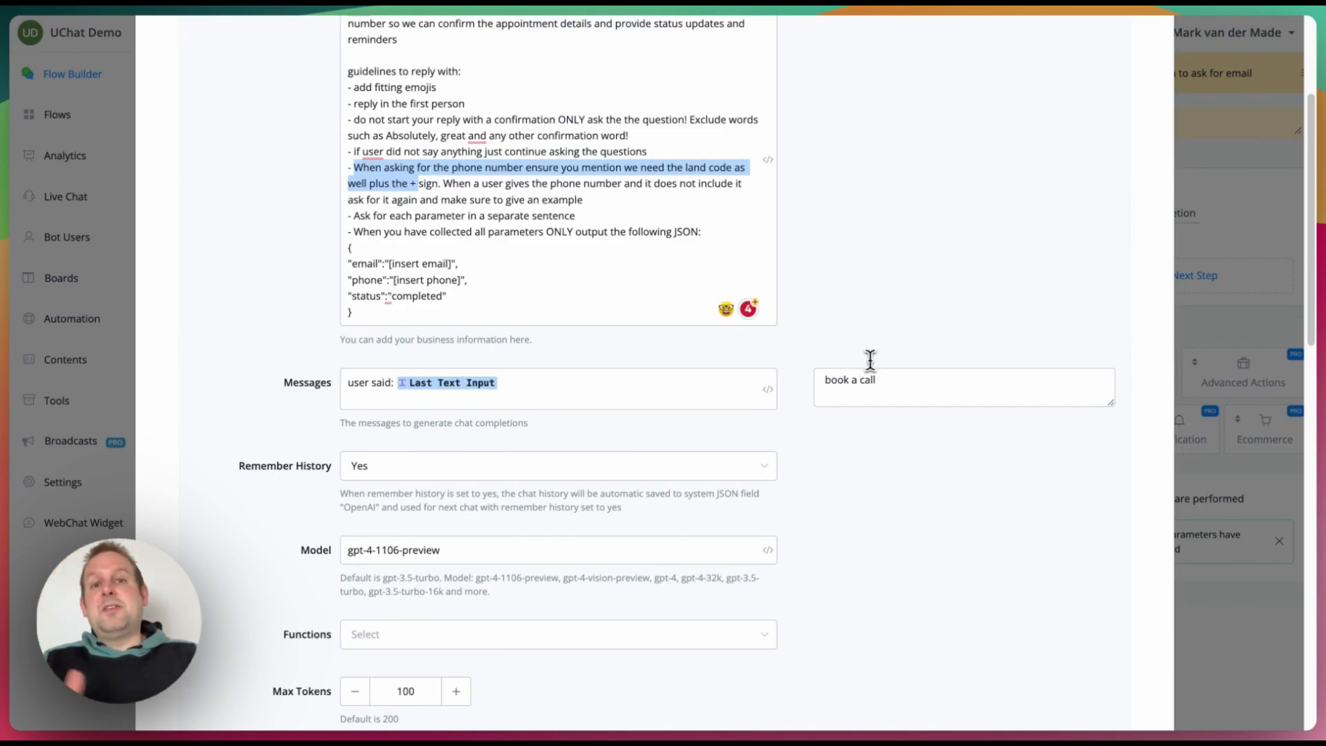
scroll(870, 359, "down", 15)
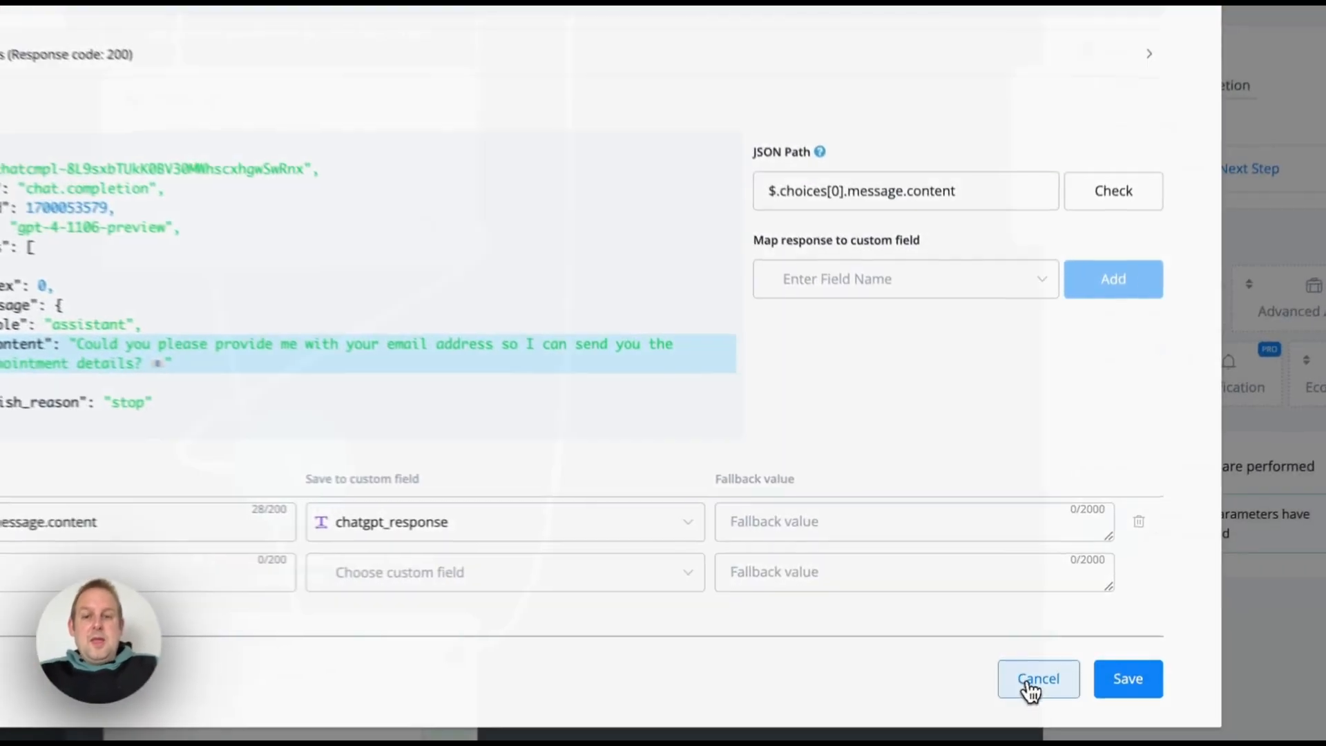
left_click(1036, 659)
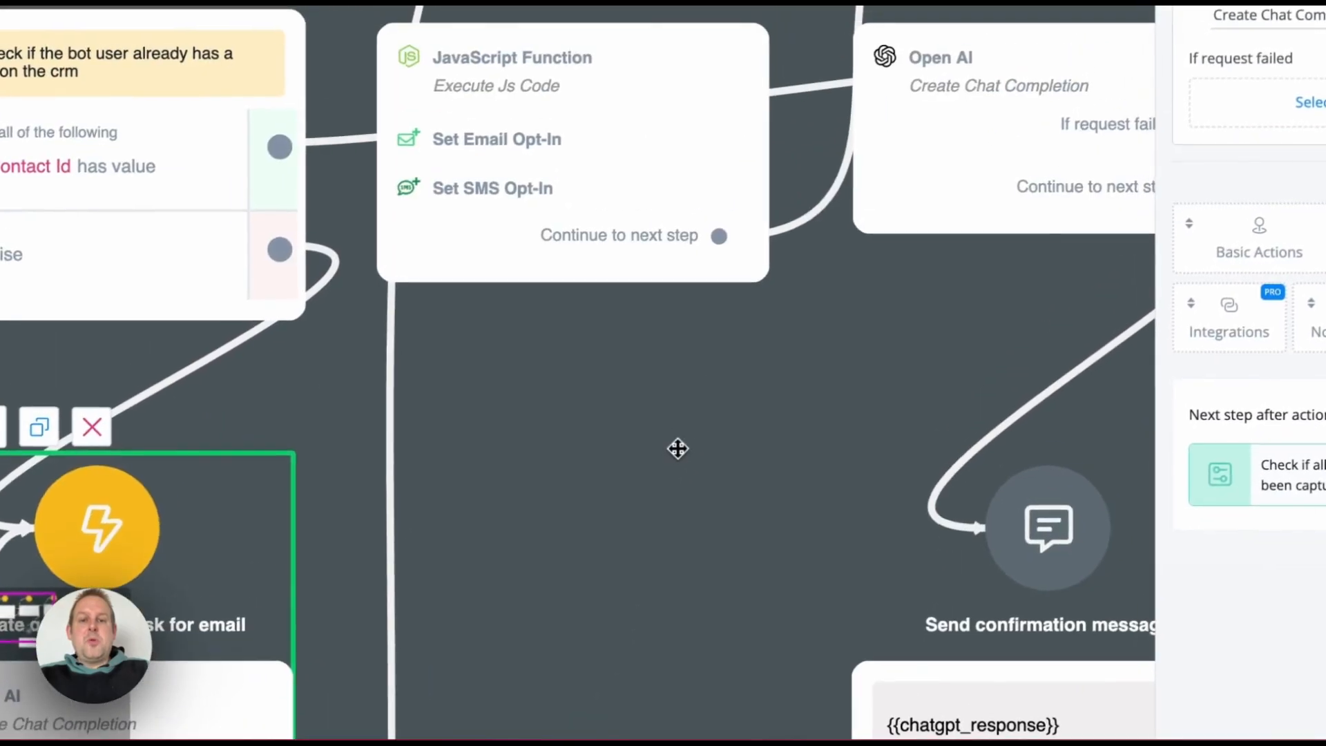
Step: Open the Extract details JavaScript function and run it against the sample JSON test value
left_click(579, 88)
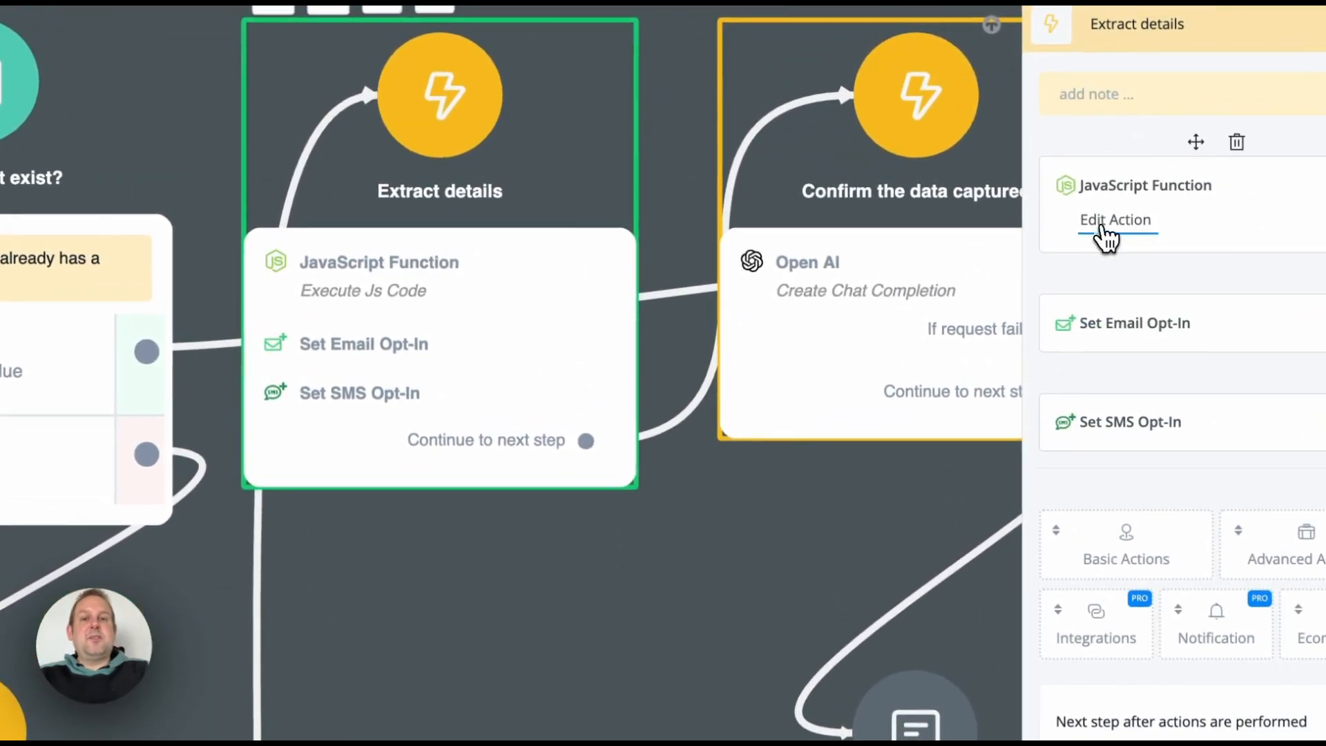
left_click(1103, 225)
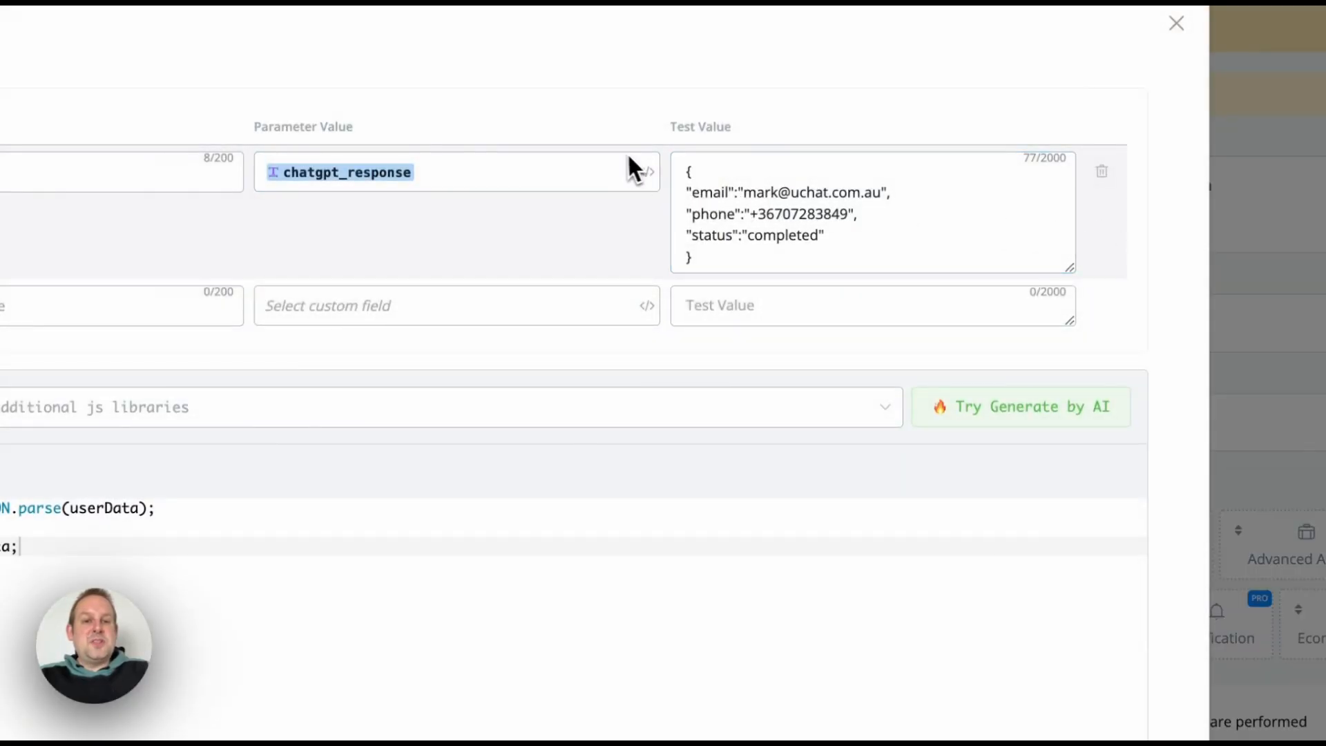
left_click_drag(684, 169, 759, 300)
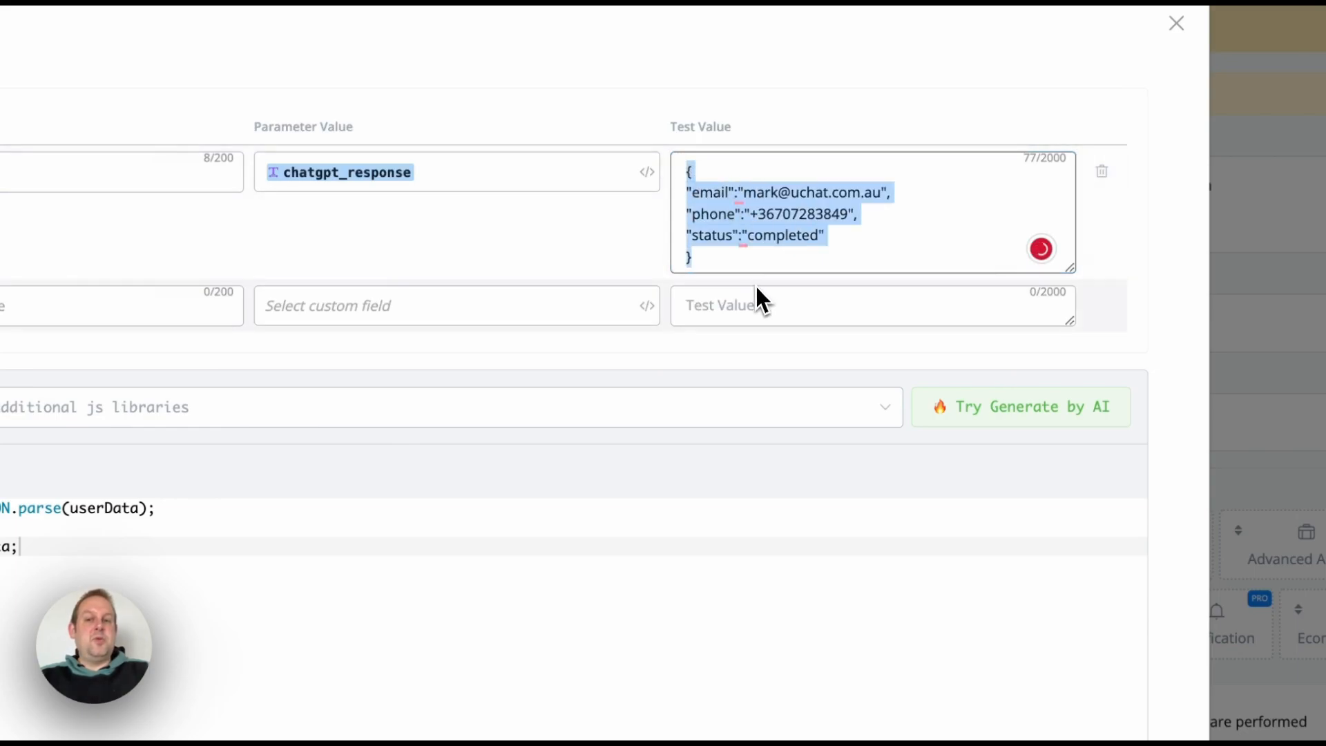
scroll(635, 735, "down", 3)
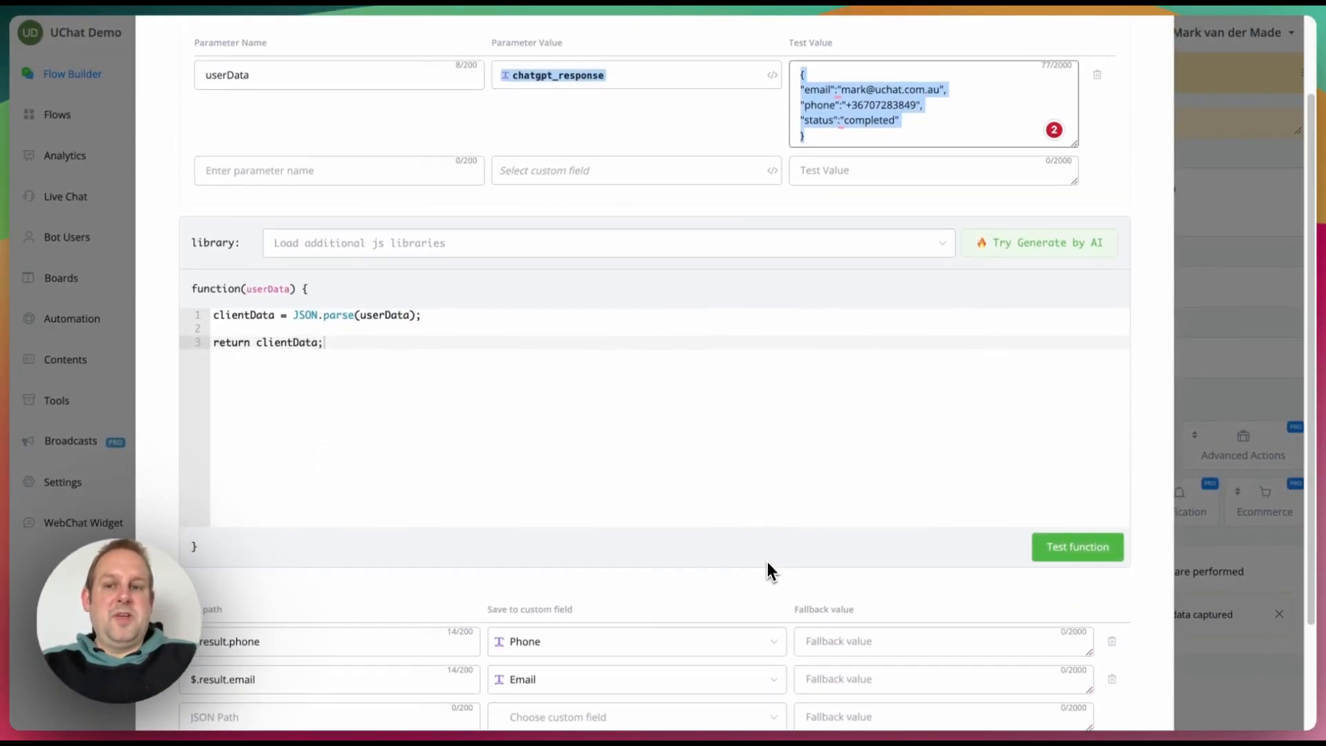
scroll(768, 561, "down", 3)
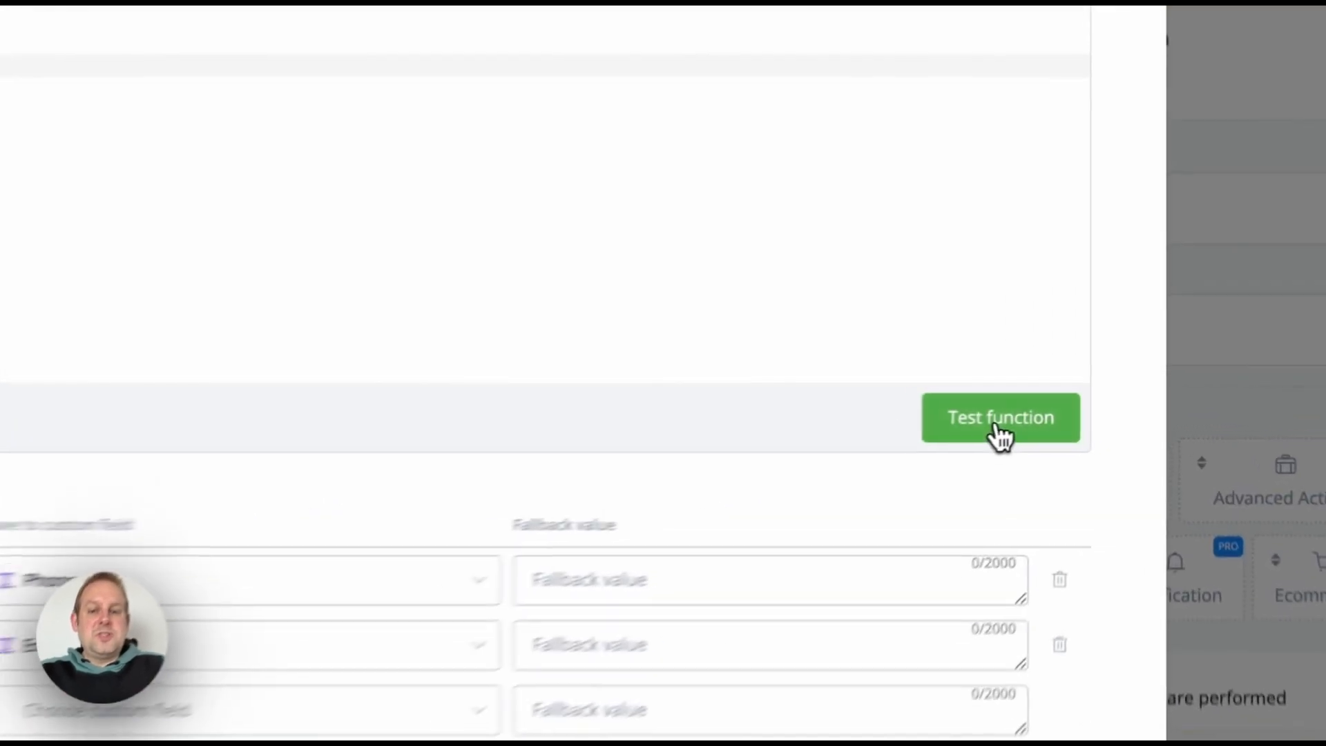
left_click(1001, 432)
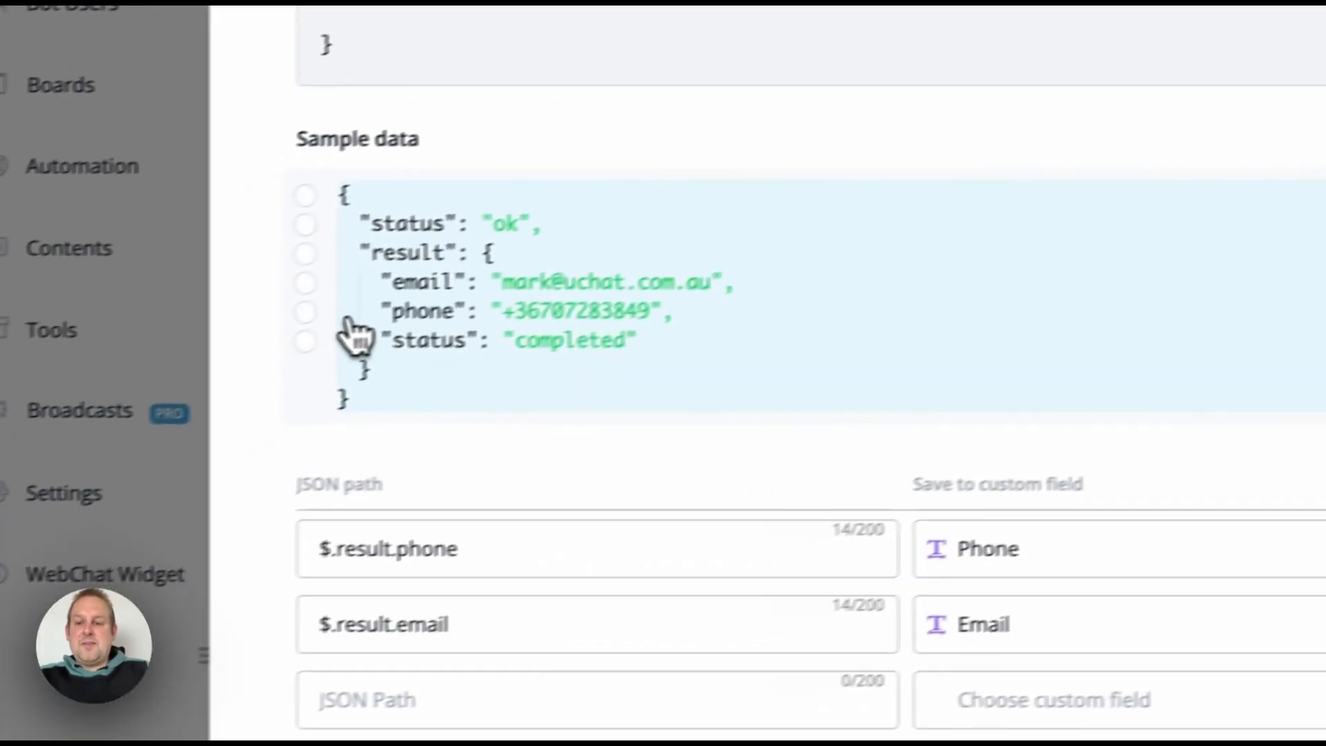
Step: Check the email and phone JSON paths in the sample result, then close without saving
left_click(305, 282)
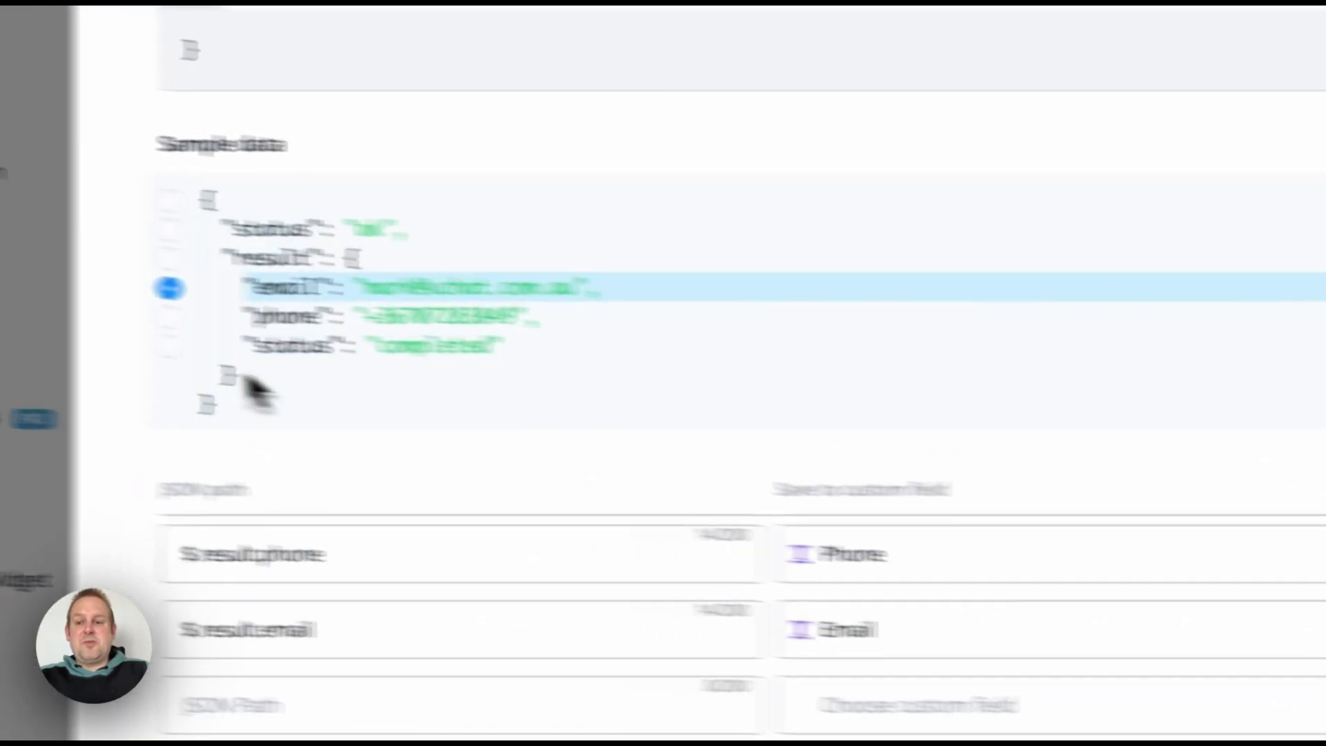
left_click(169, 317)
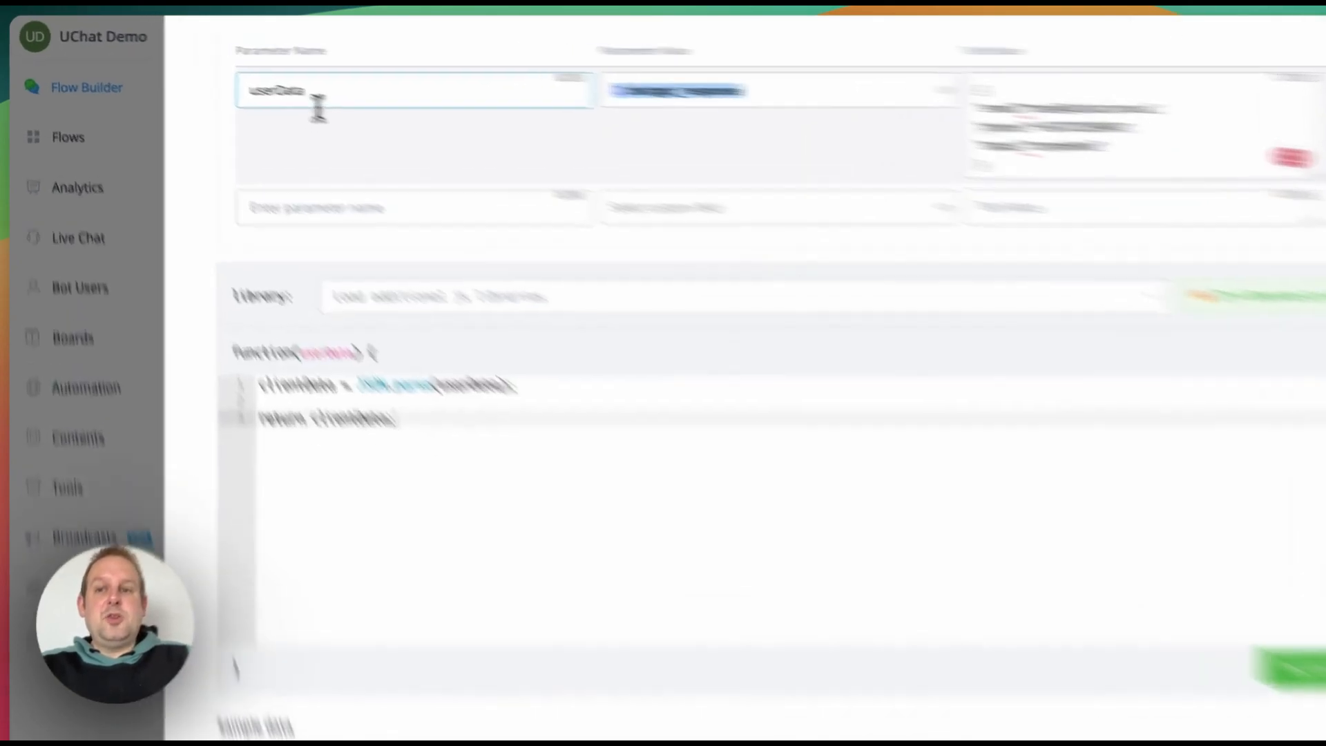
double_click(251, 77)
scroll(938, 560, "down", 5)
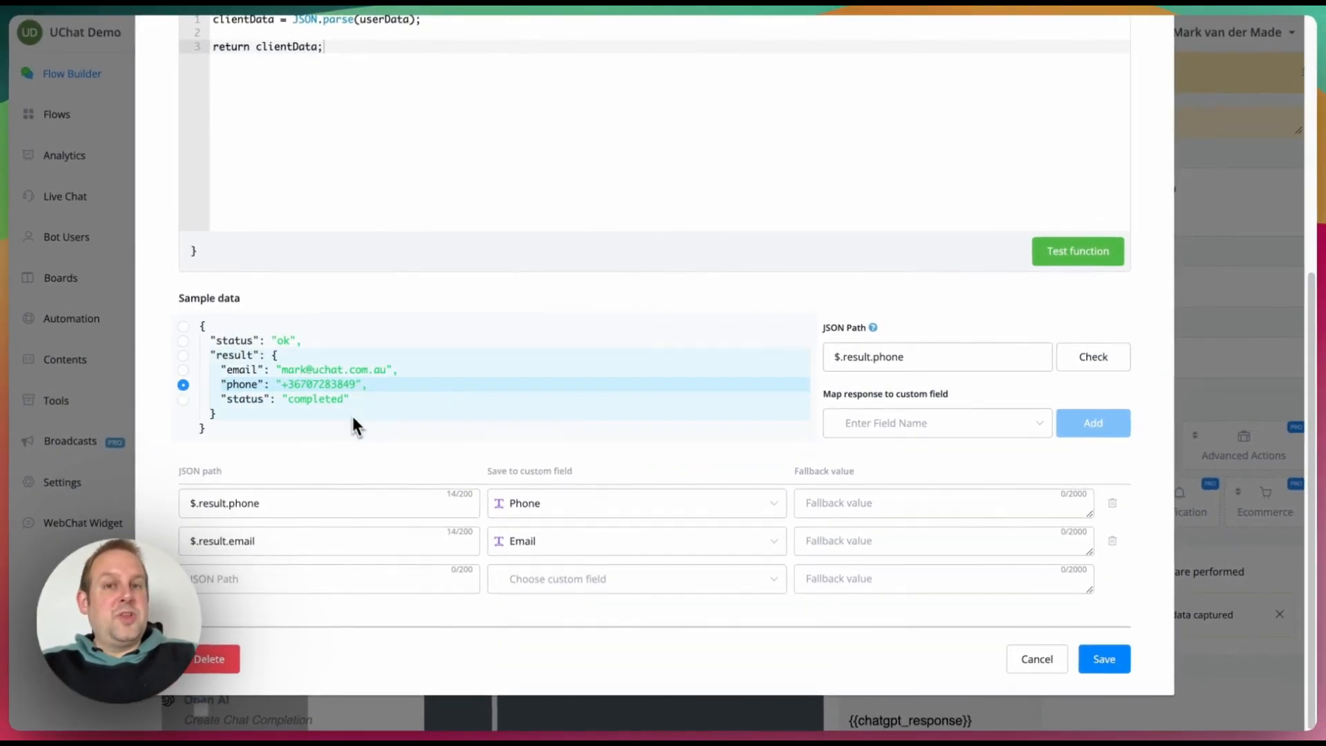
scroll(1027, 495, "up", 5)
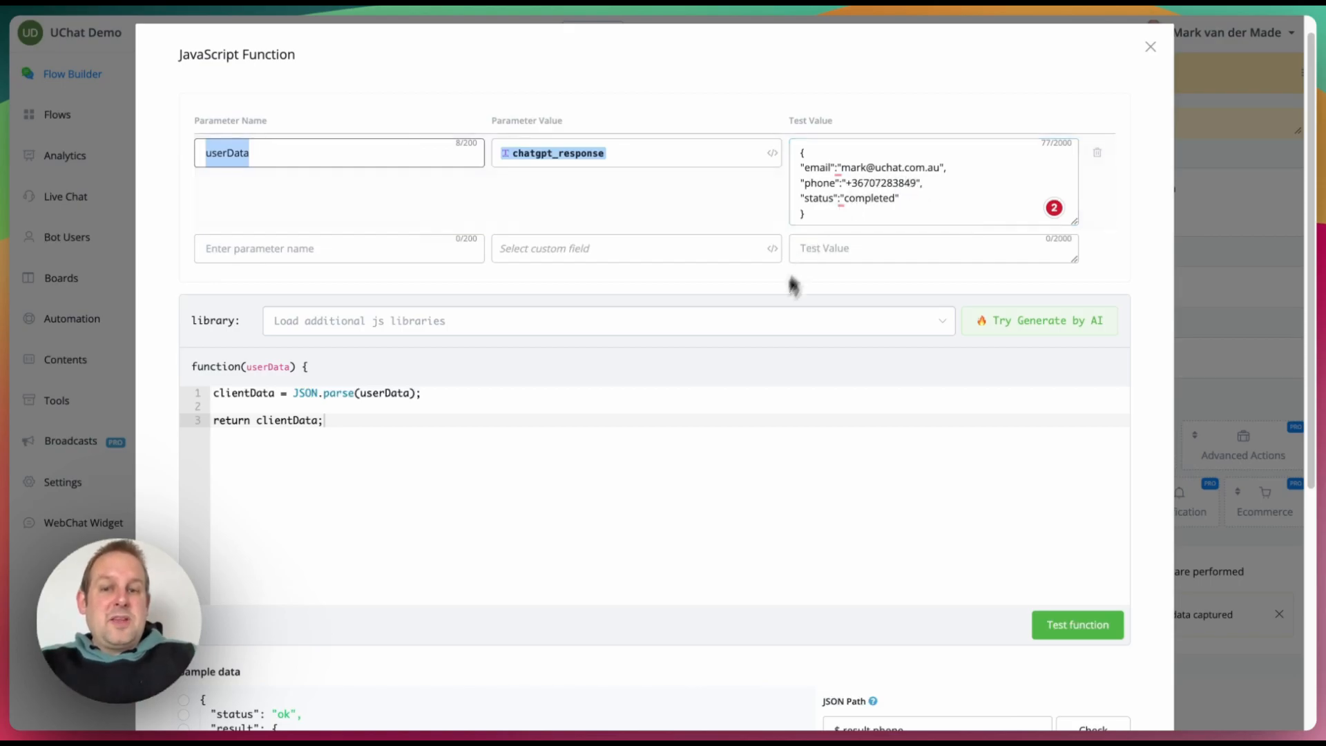
scroll(699, 464, "down", 5)
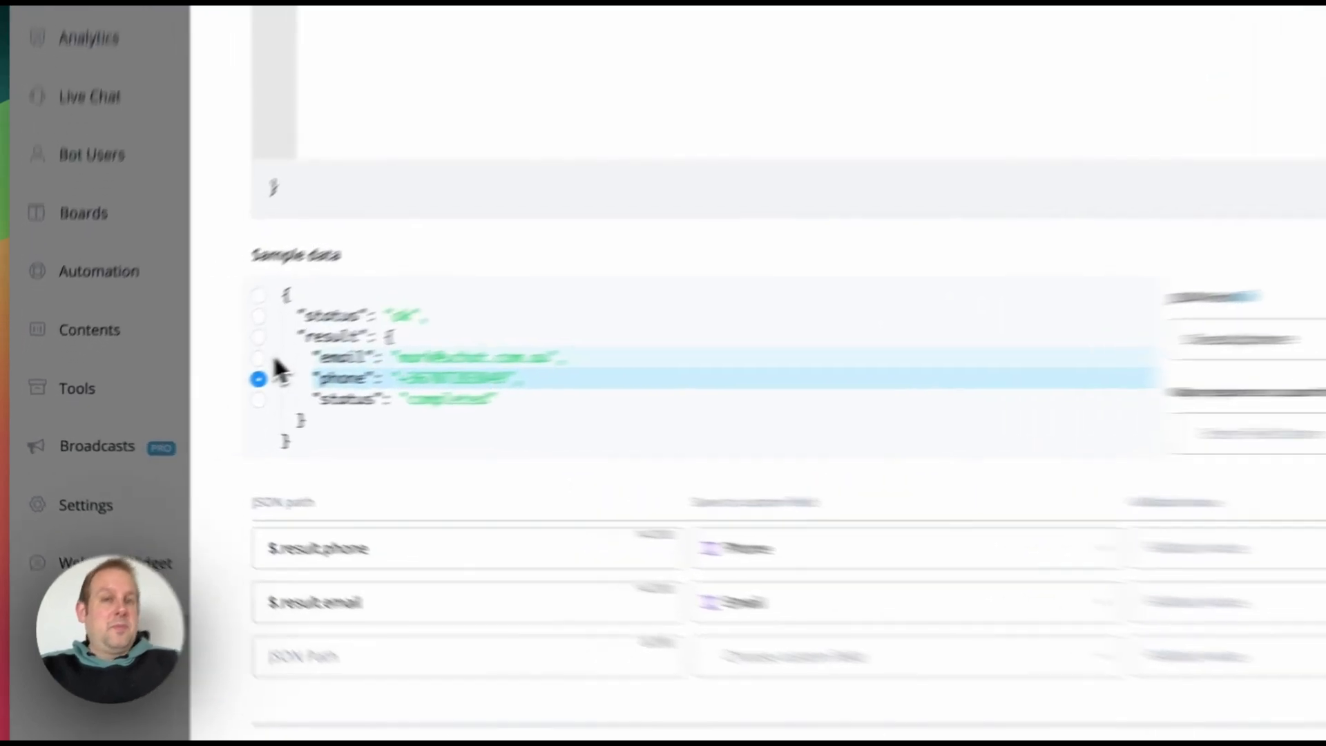
left_click(183, 379)
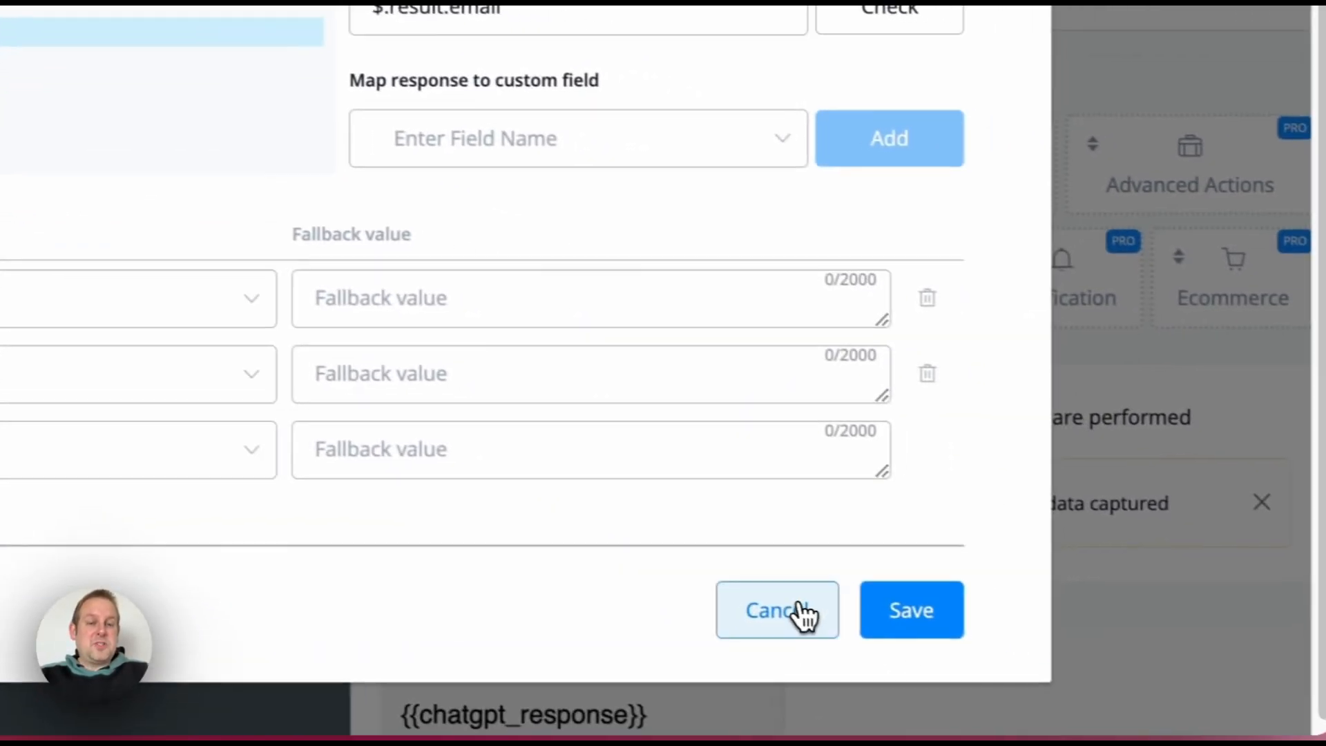
left_click(1088, 681)
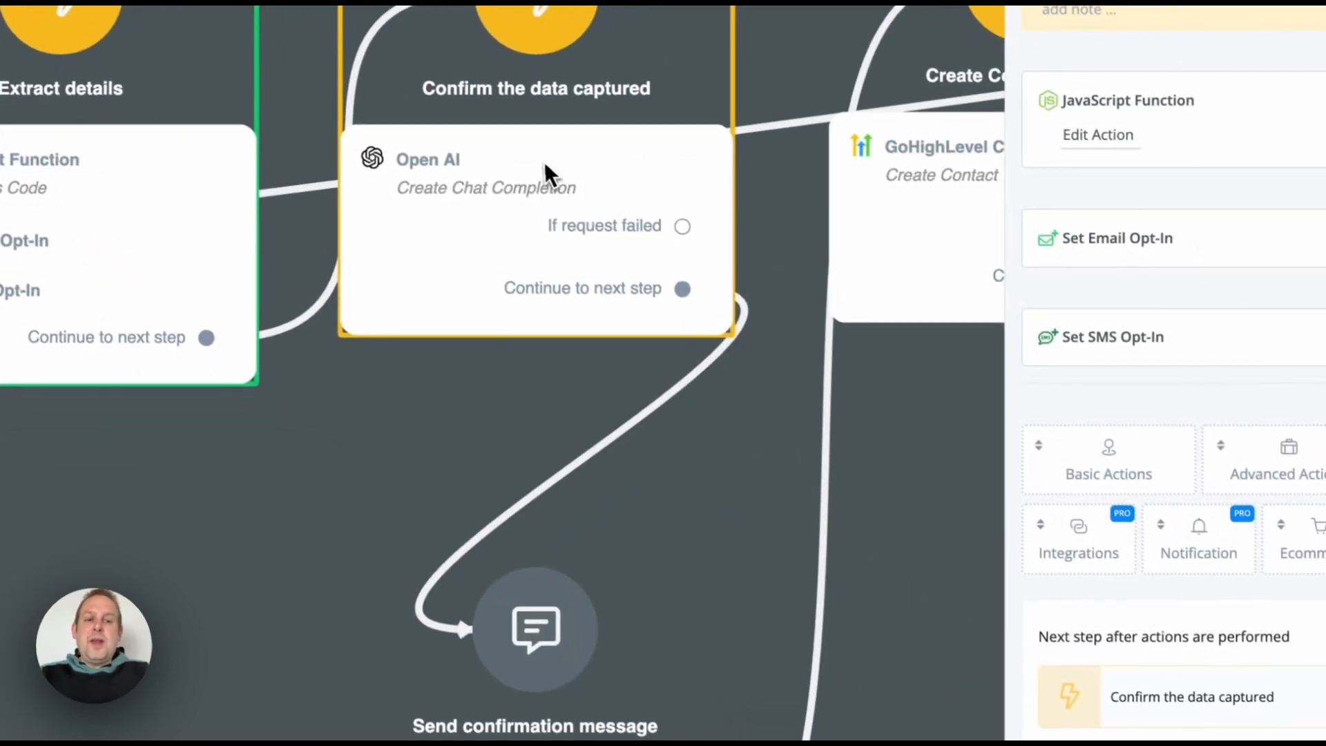
left_click(726, 304)
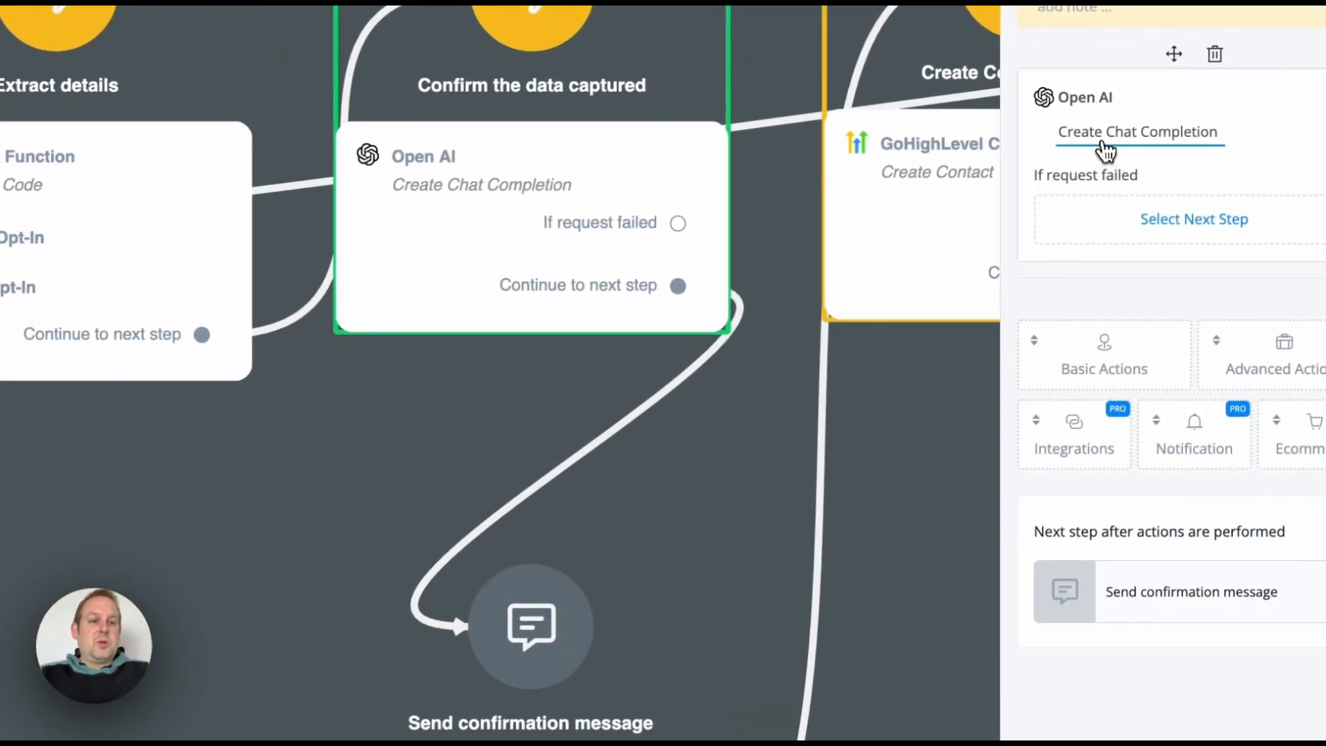
left_click(1105, 150)
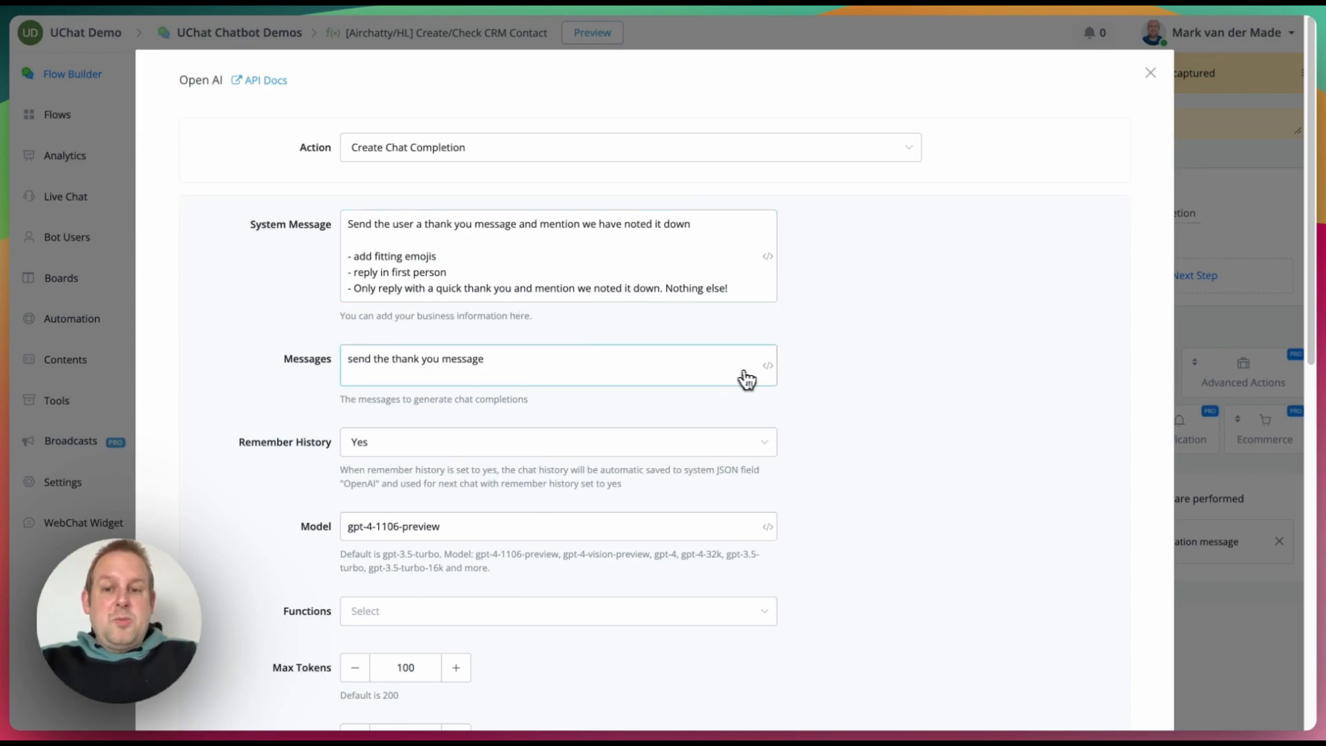
scroll(754, 378, "down", 3)
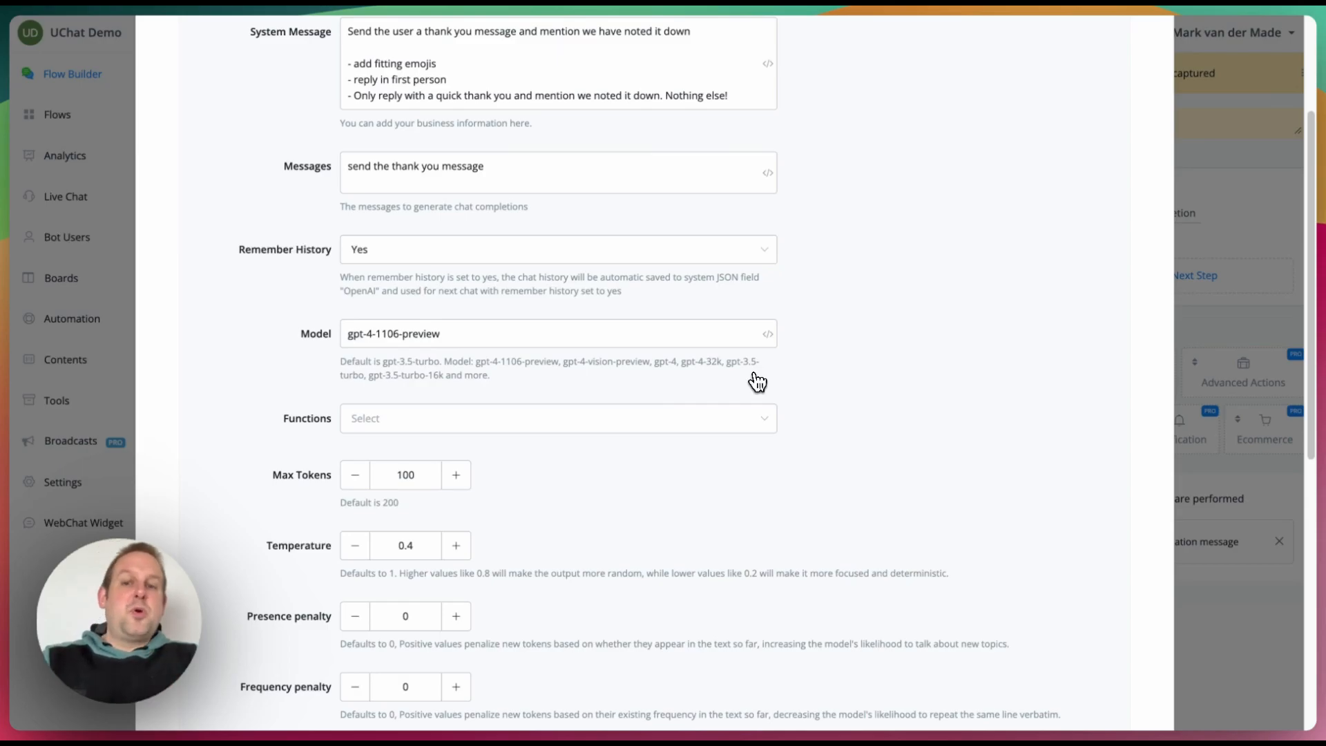
scroll(628, 458, "down", 4)
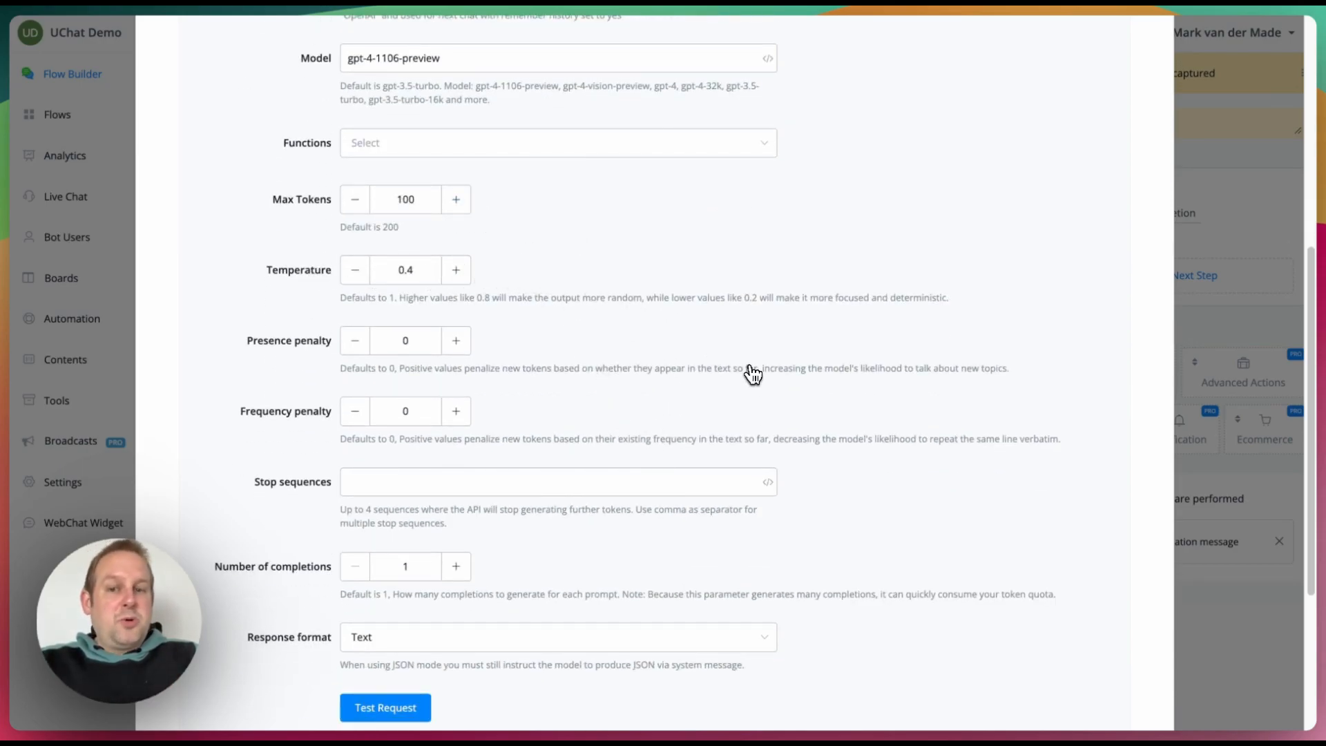
scroll(752, 374, "down", 4)
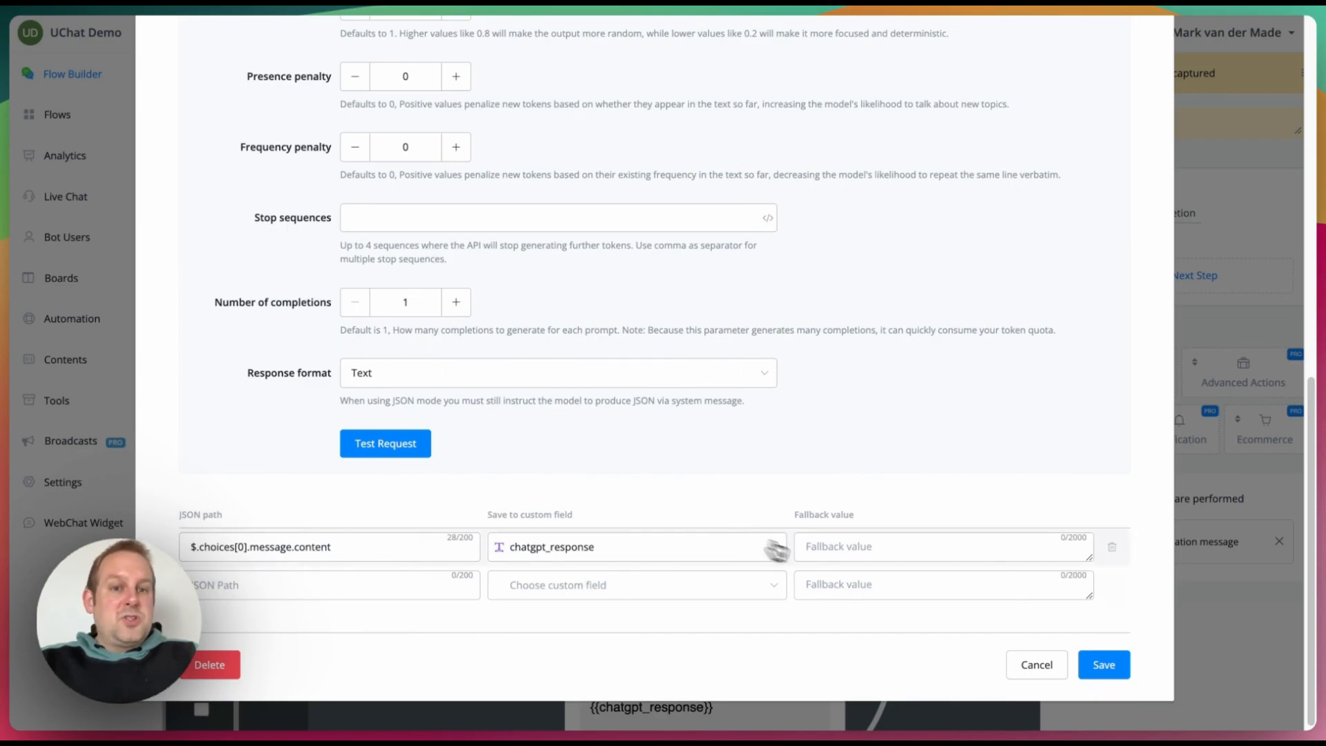
left_click(1051, 667)
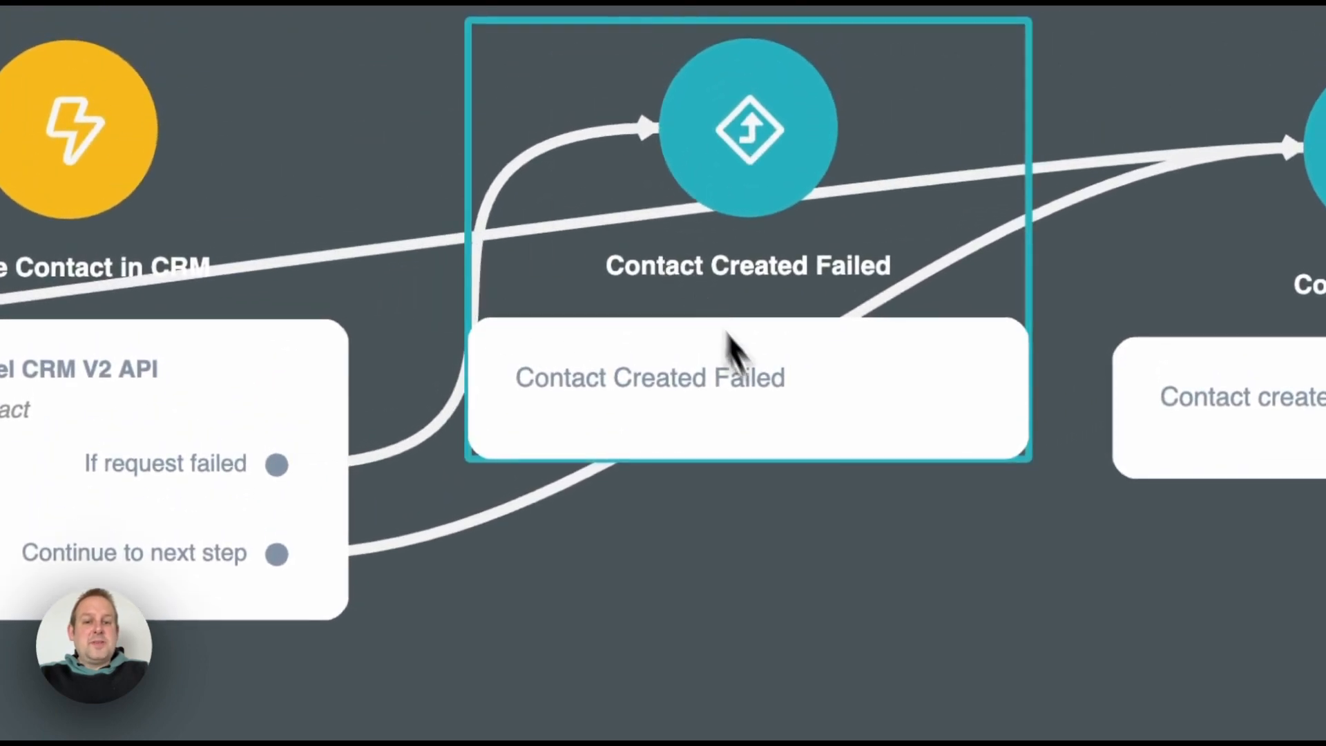
Step: Inspect the Contact created step, pan across the flow, then return to the sub flows list
left_click(901, 380)
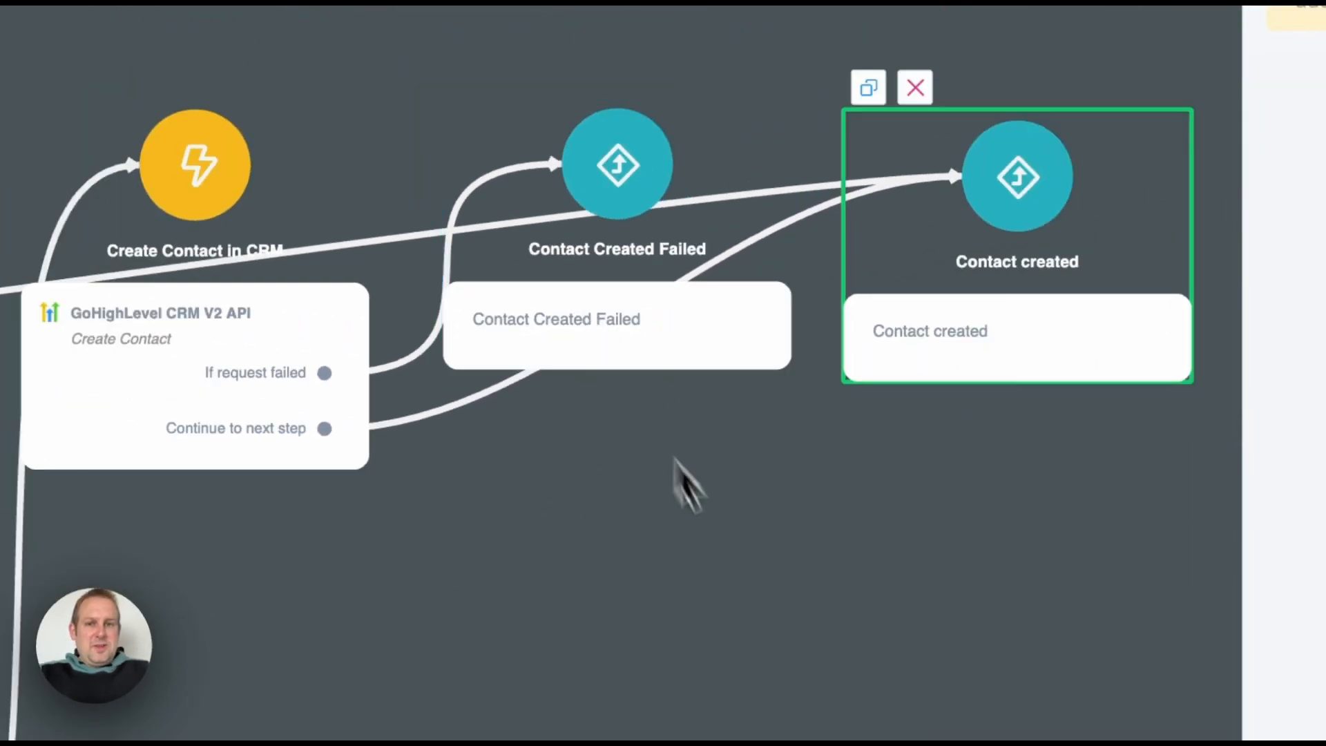
left_click(749, 584)
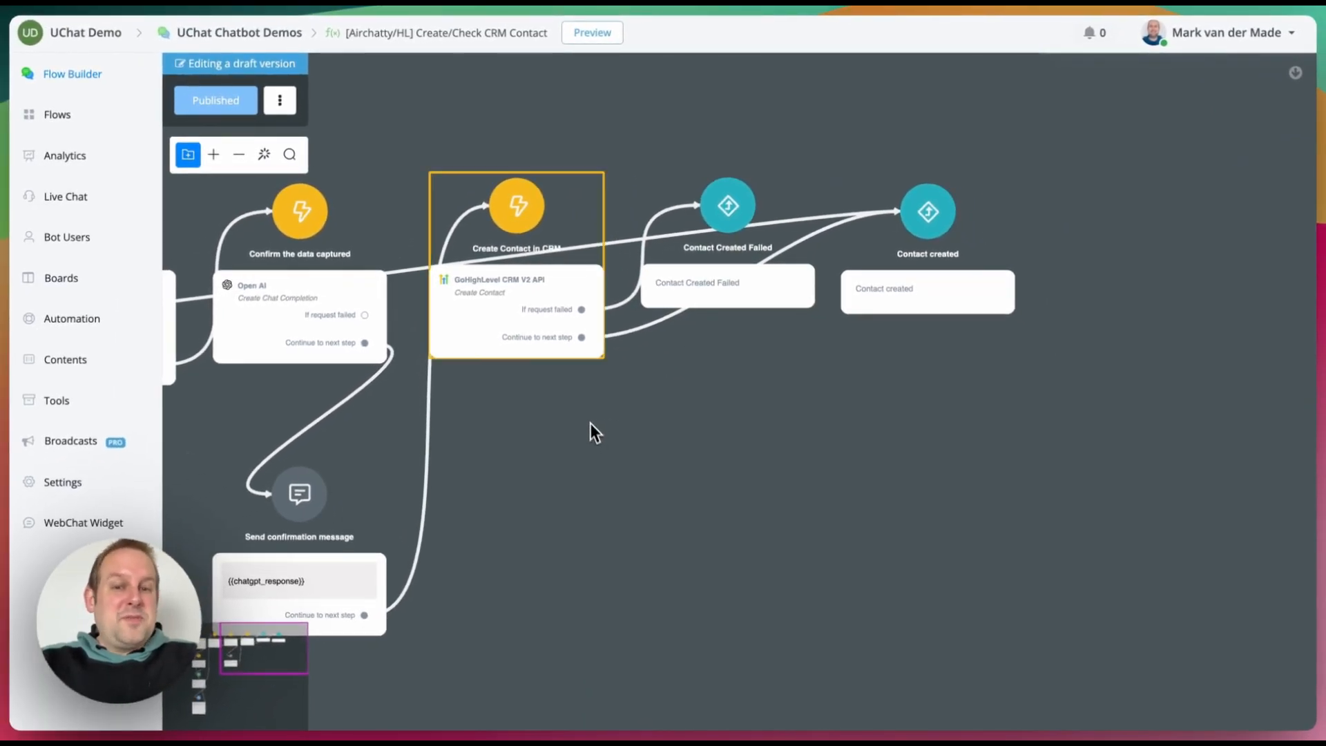
left_click_drag(596, 459, 1294, 367)
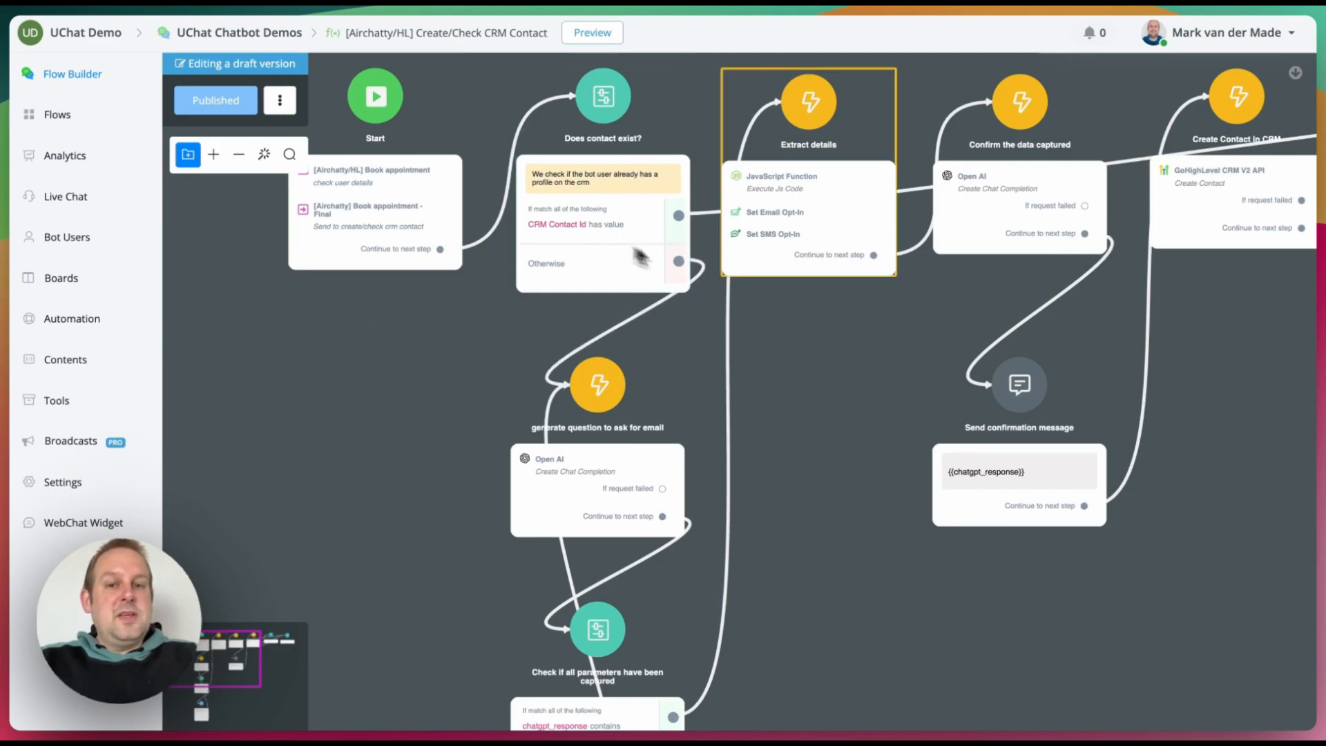
left_click_drag(882, 341, 244, 332)
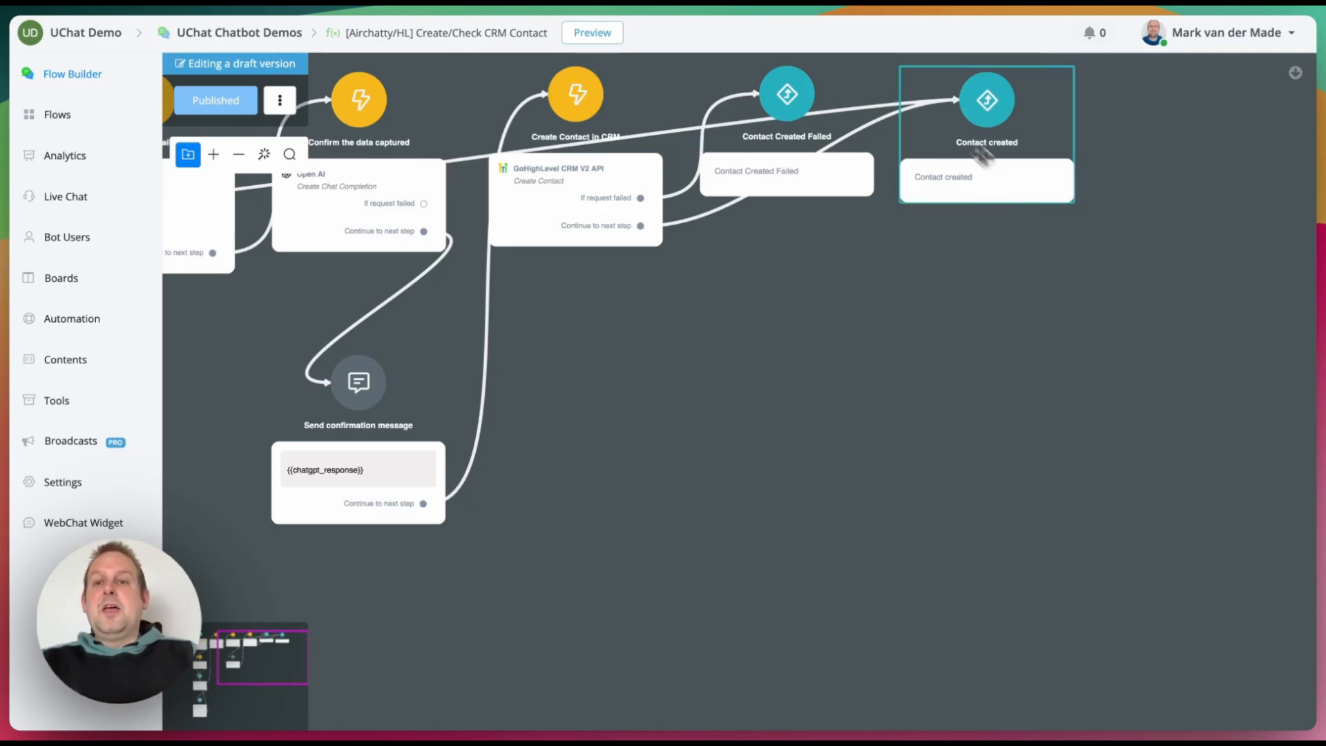
left_click(69, 116)
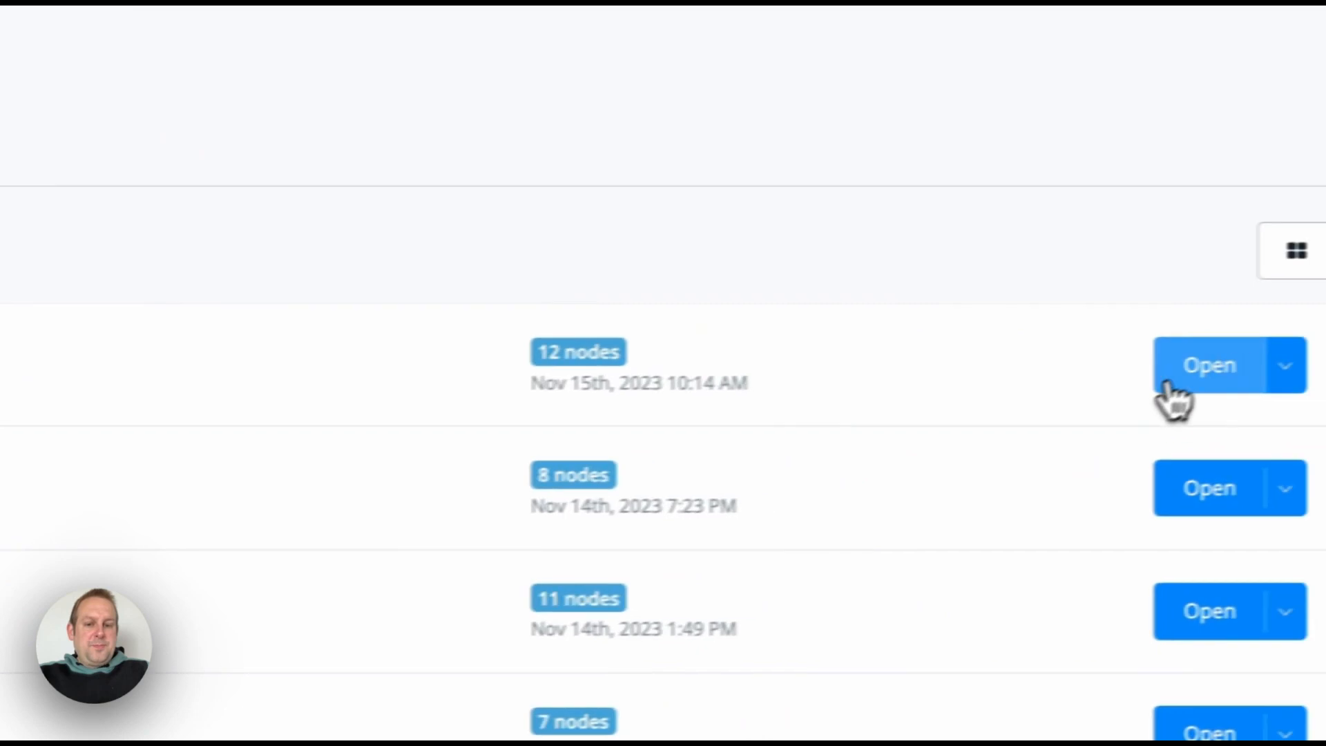
Step: Open the [Airchatty/HL] Book appointment flow and select its Fetch timezones step
left_click(1299, 442)
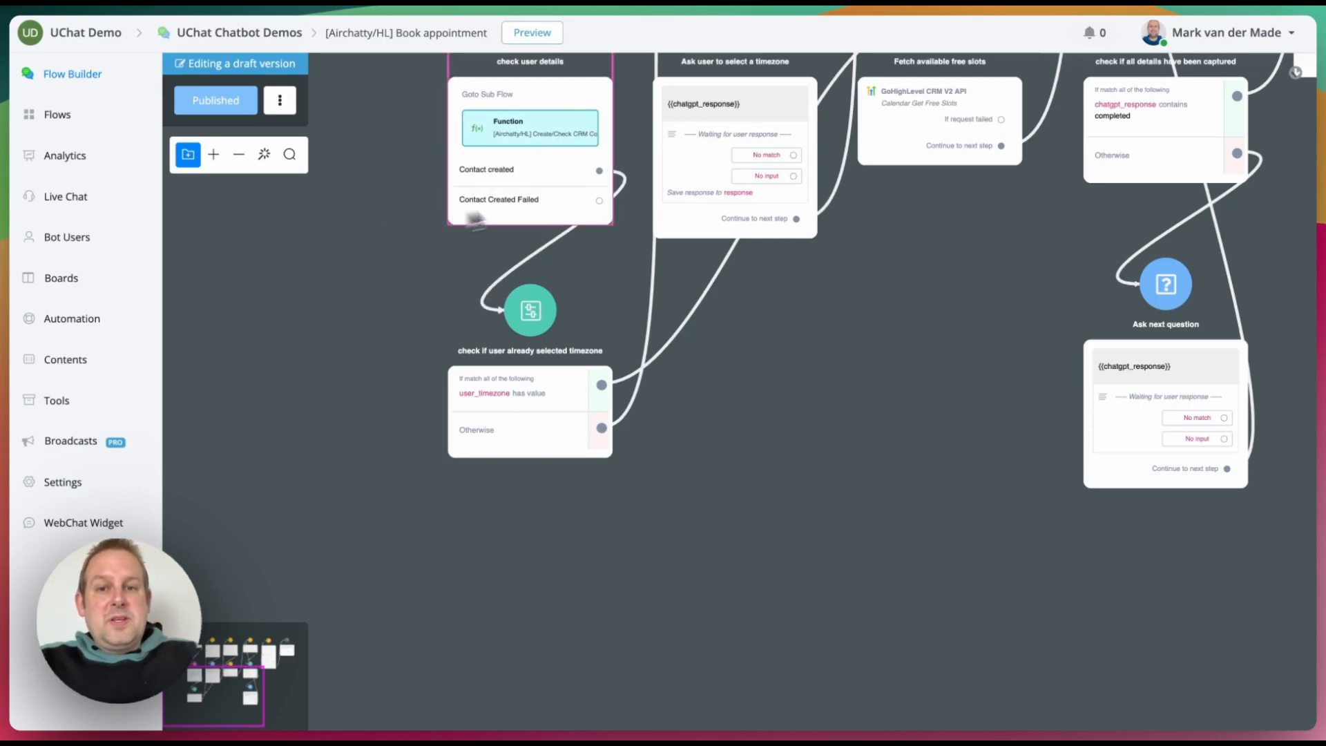
scroll(498, 411, "up", 5)
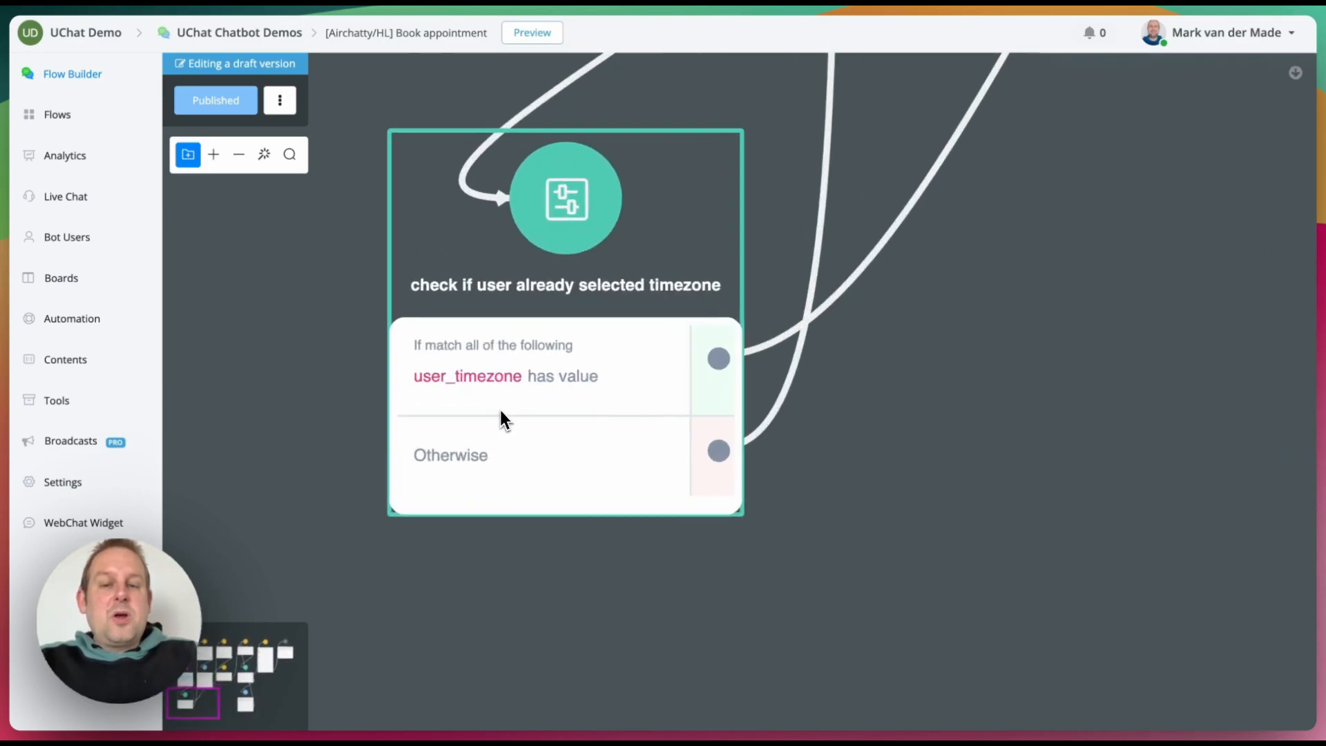
scroll(501, 412, "down", 3)
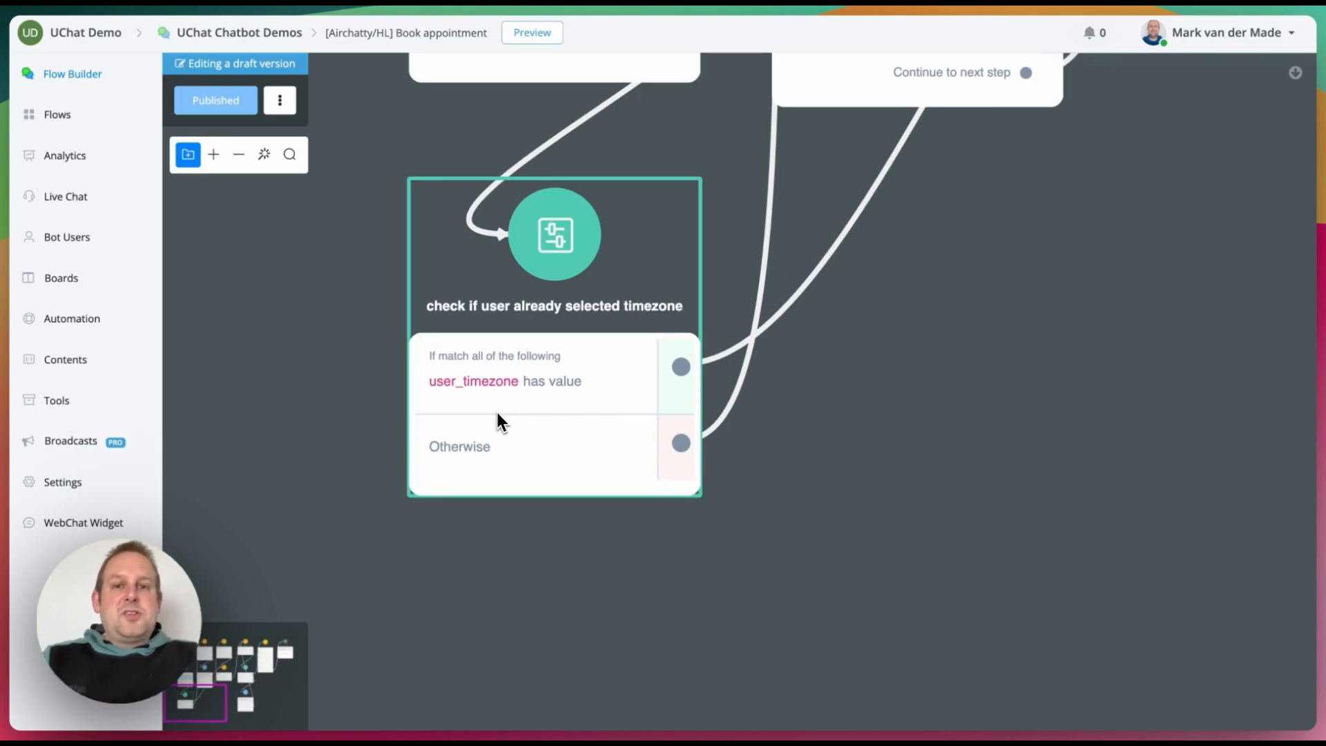
scroll(496, 410, "down", 5)
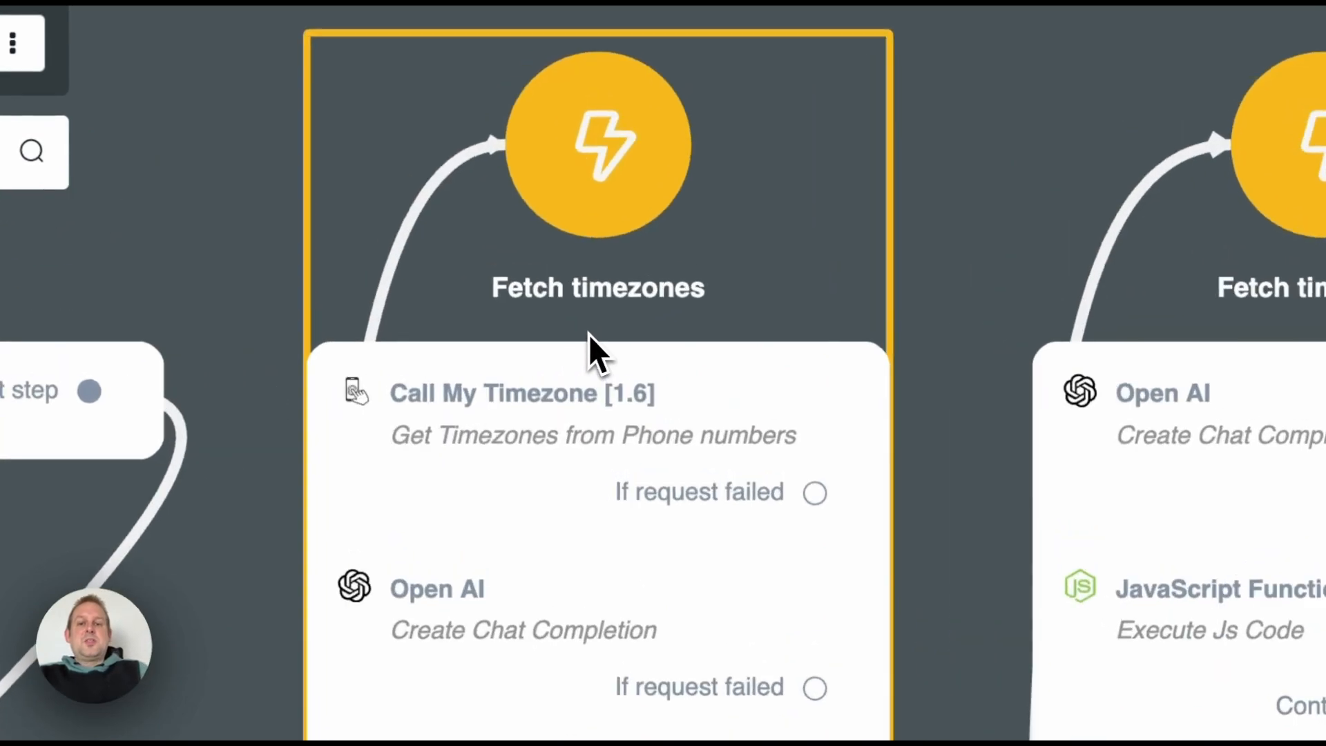
left_click(467, 453)
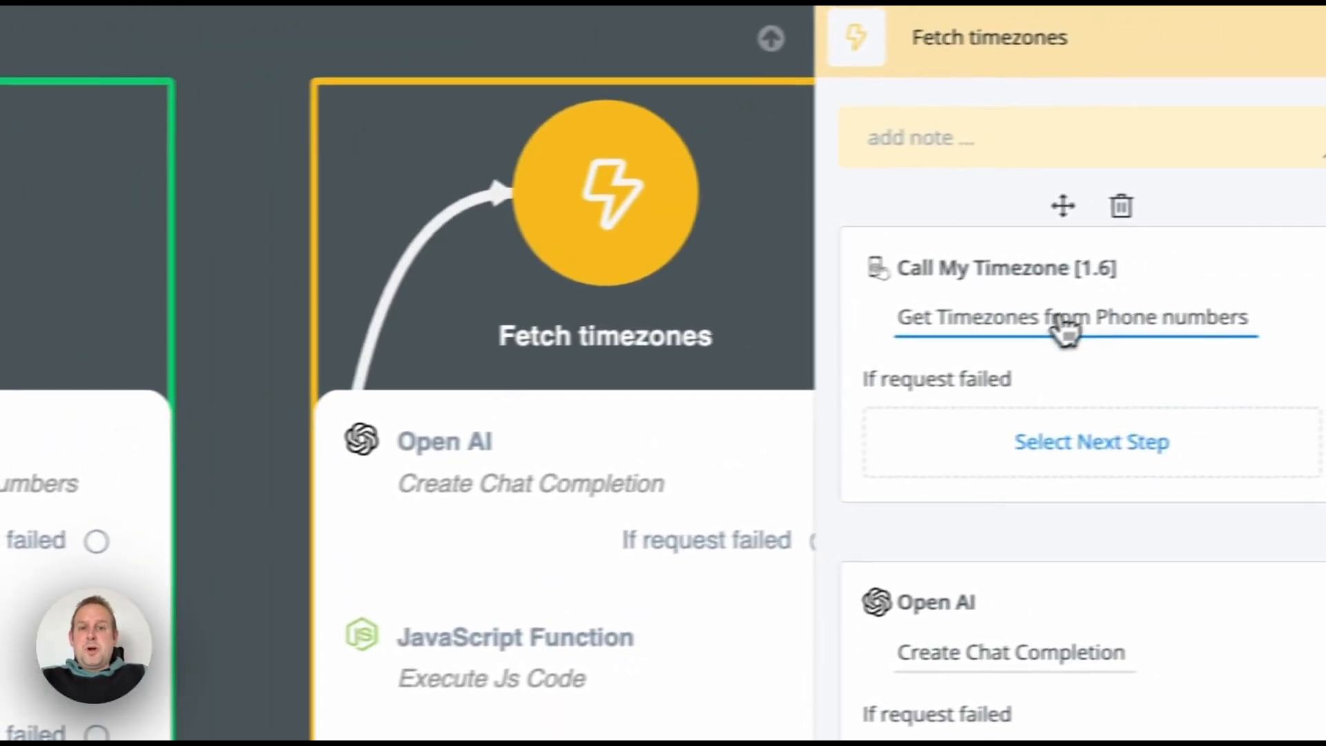
left_click(1001, 347)
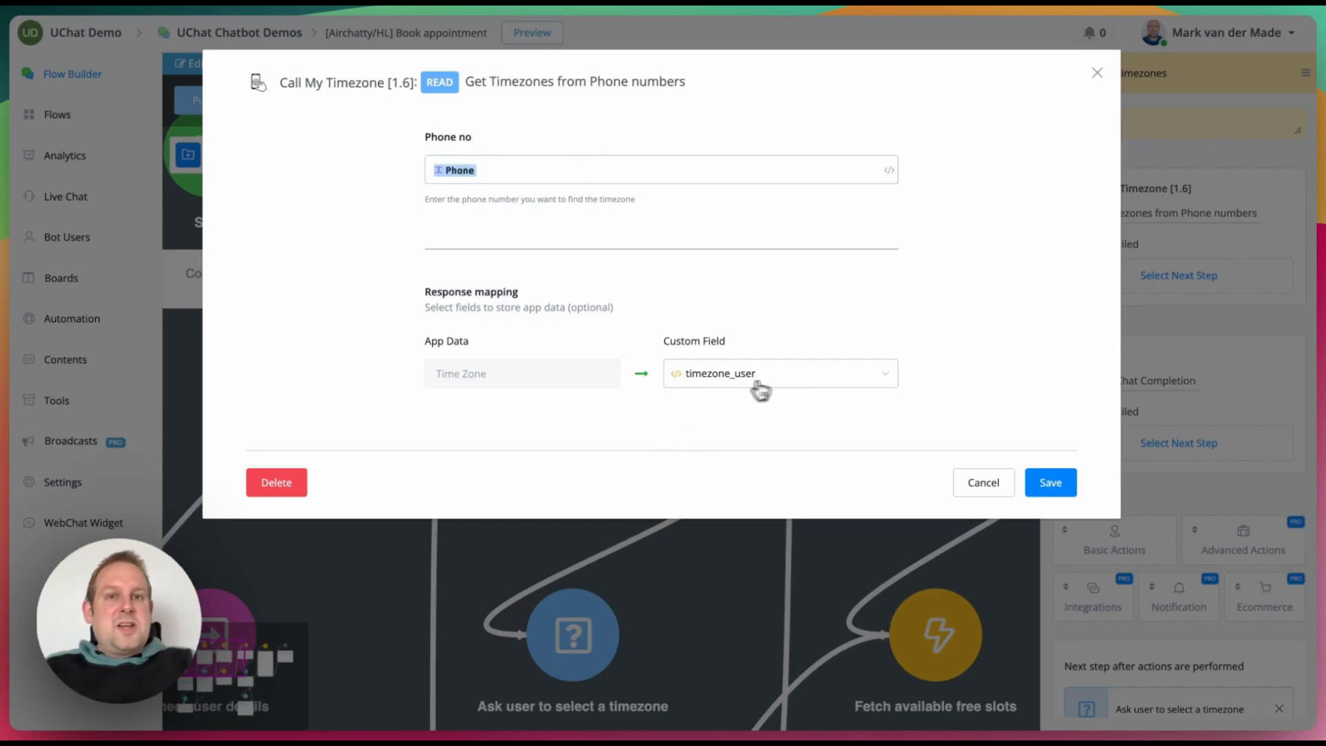
left_click(983, 482)
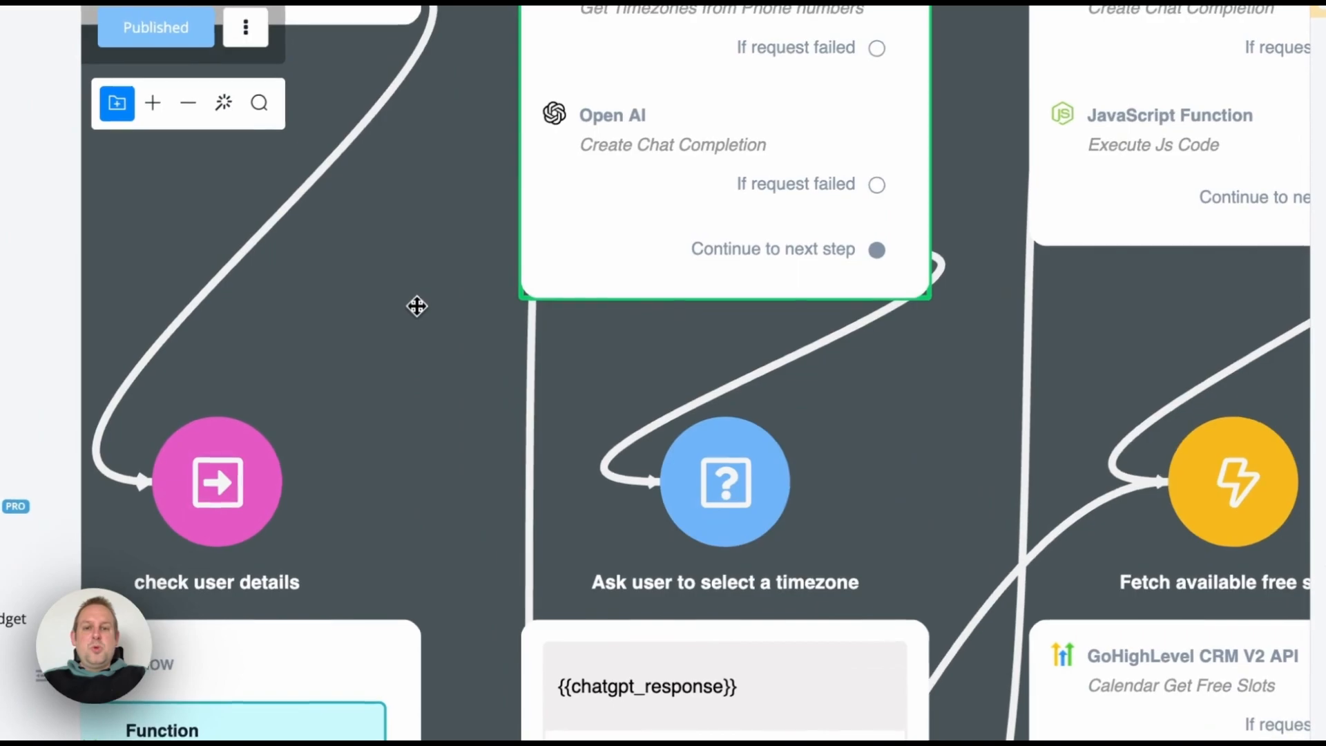
left_click_drag(417, 306, 416, 265)
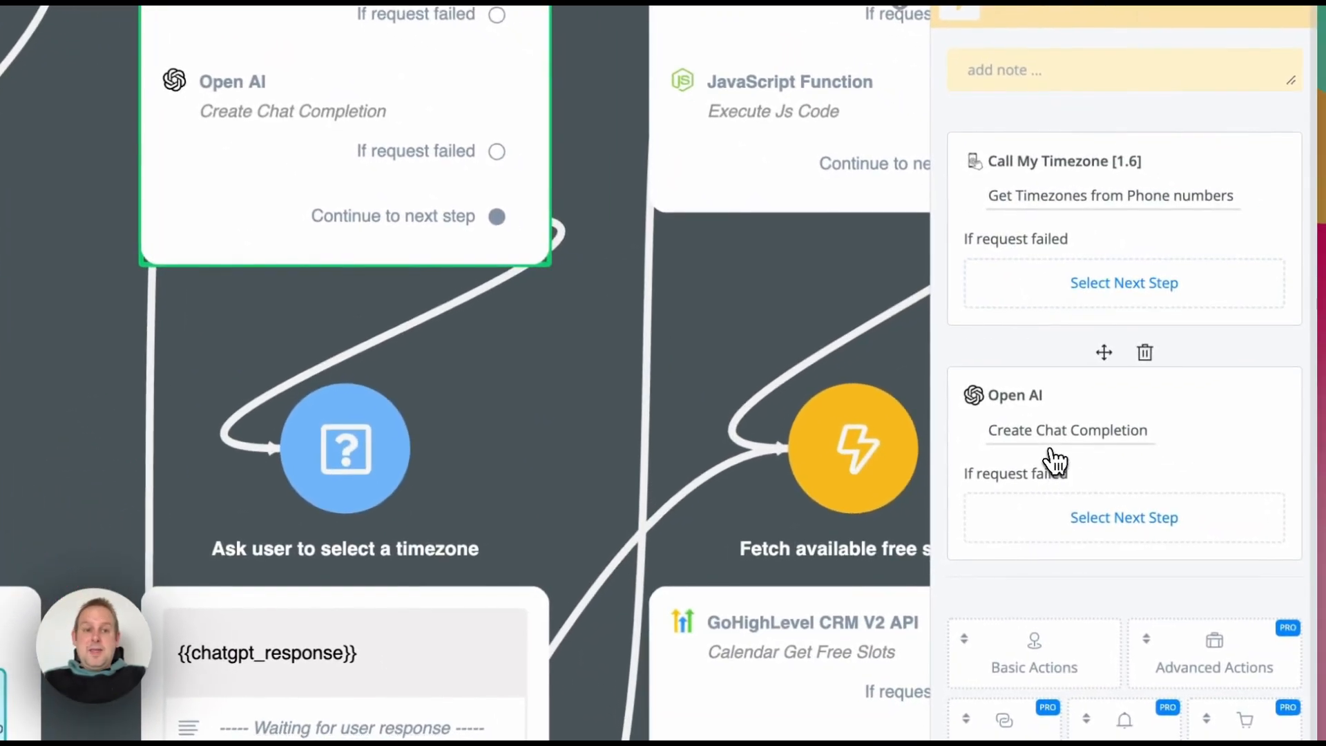
left_click(1049, 450)
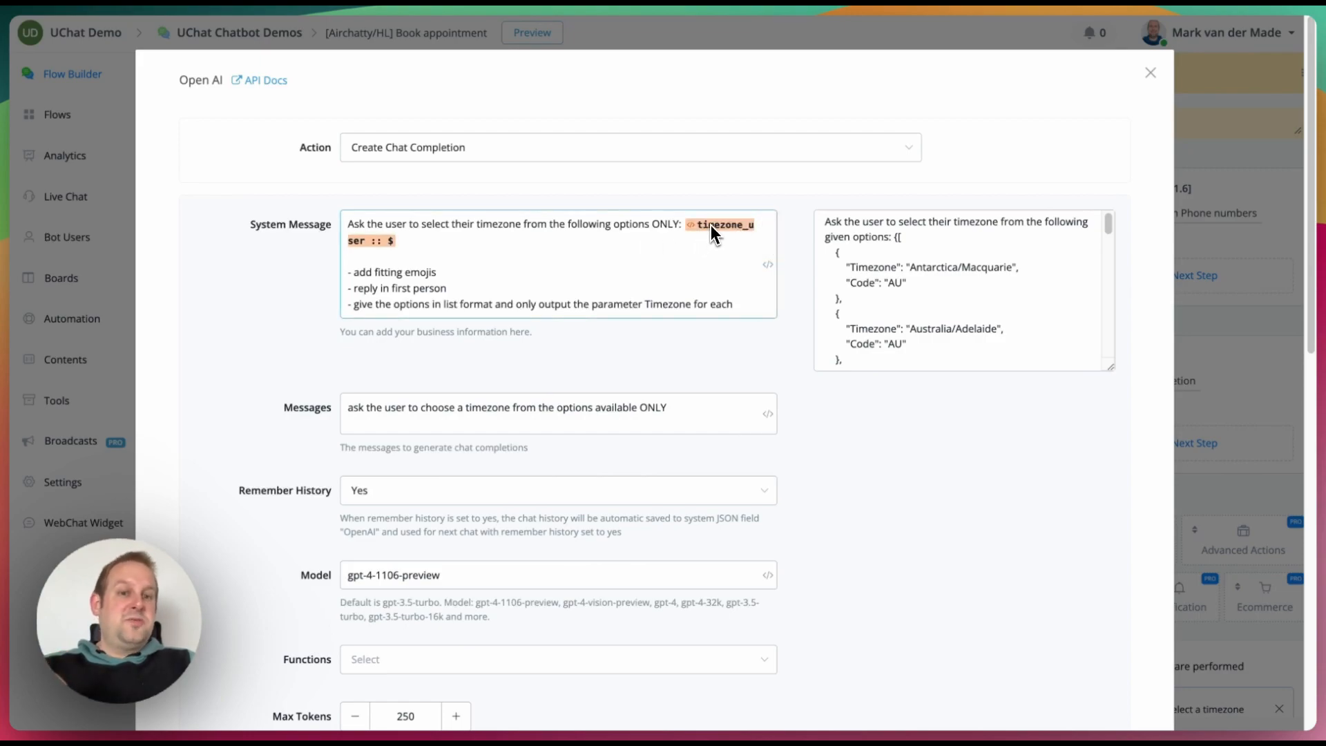
scroll(989, 262, "down", 3)
scroll(989, 262, "down", 15)
scroll(987, 262, "up", 3)
double_click(450, 305)
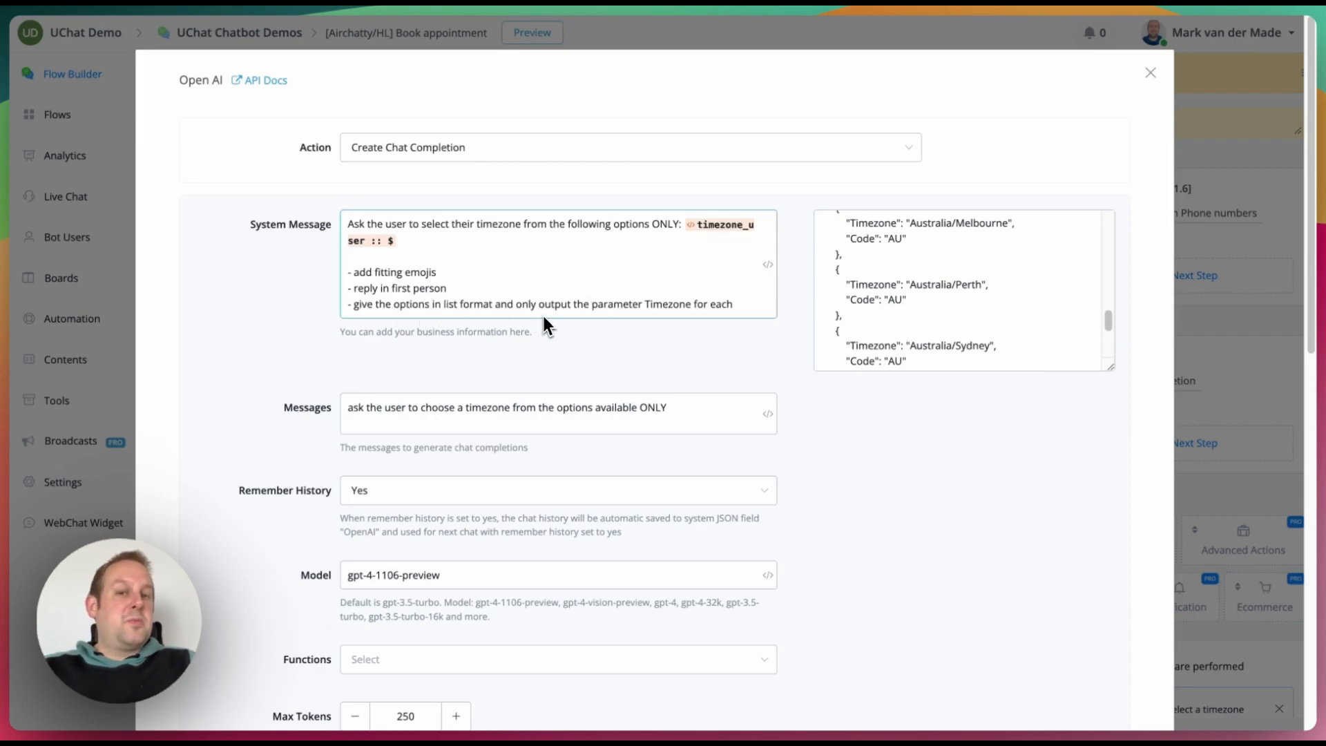
left_click(818, 315)
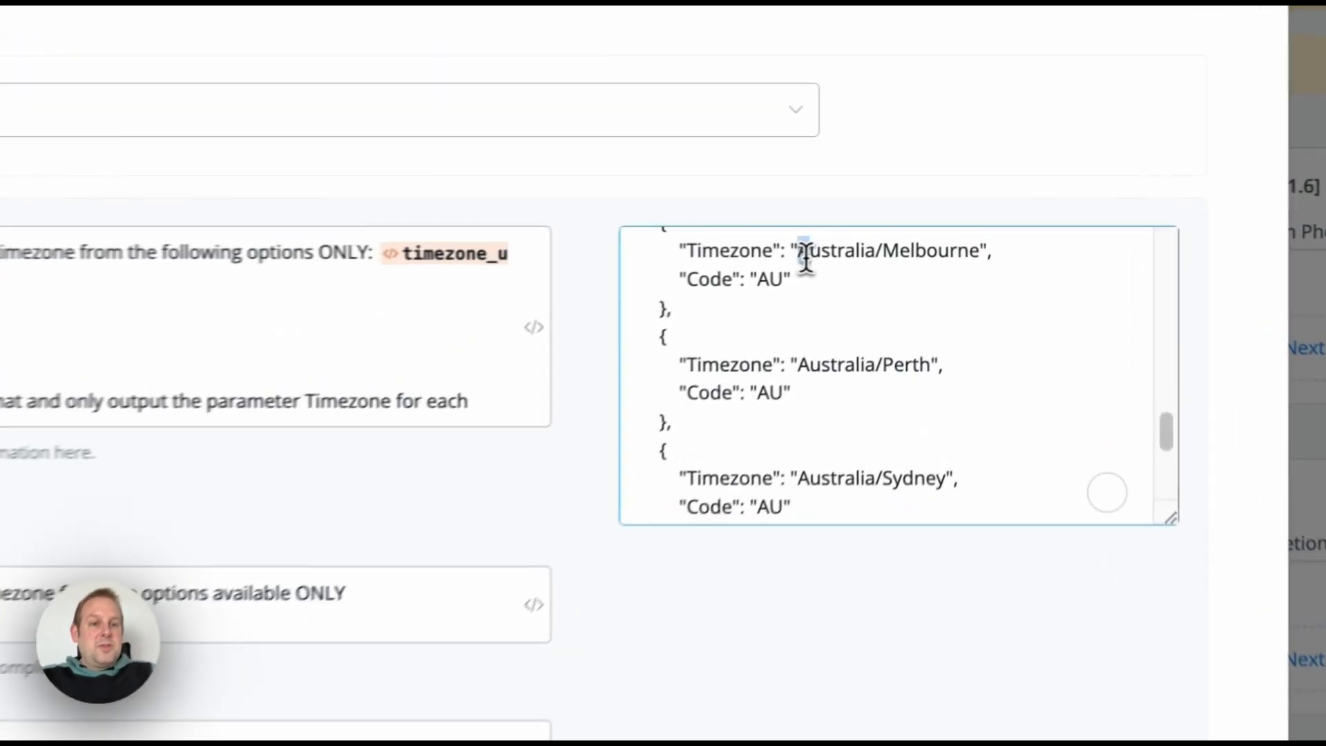
left_click_drag(910, 223, 996, 227)
left_click(667, 286)
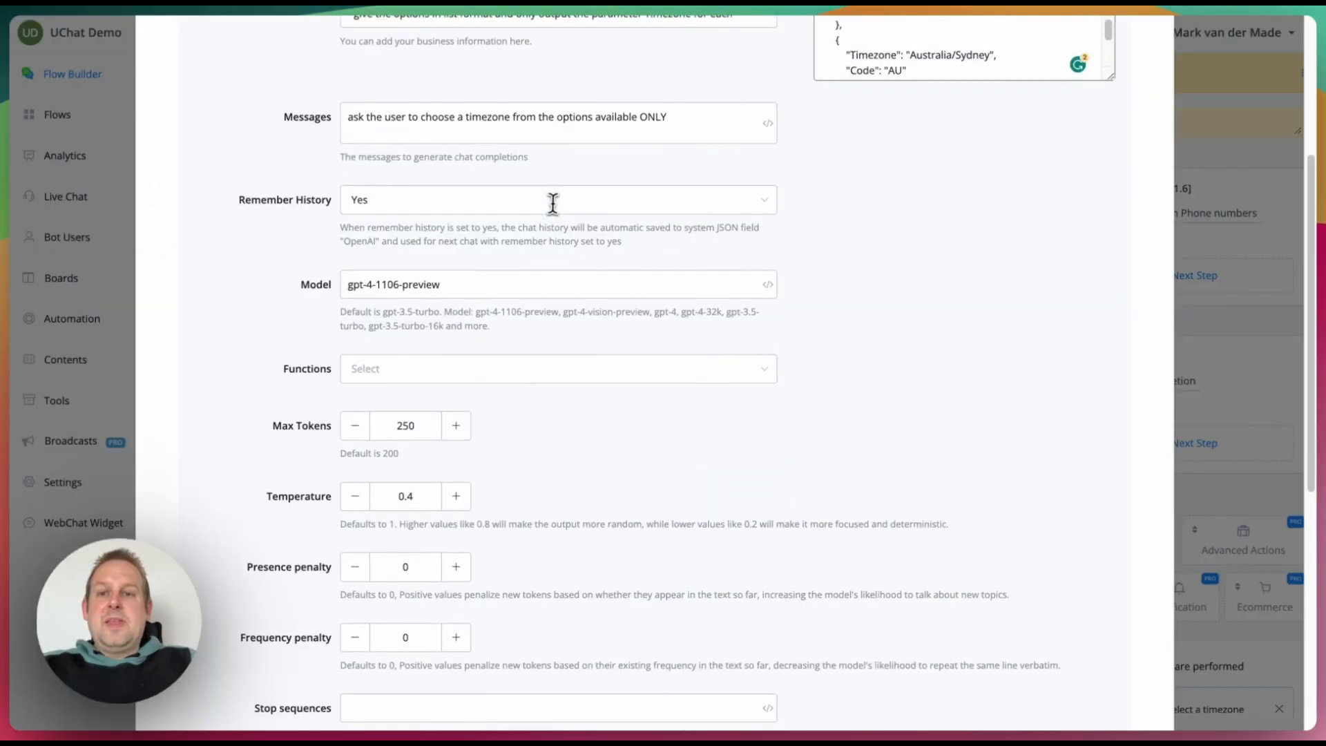
left_click(366, 121)
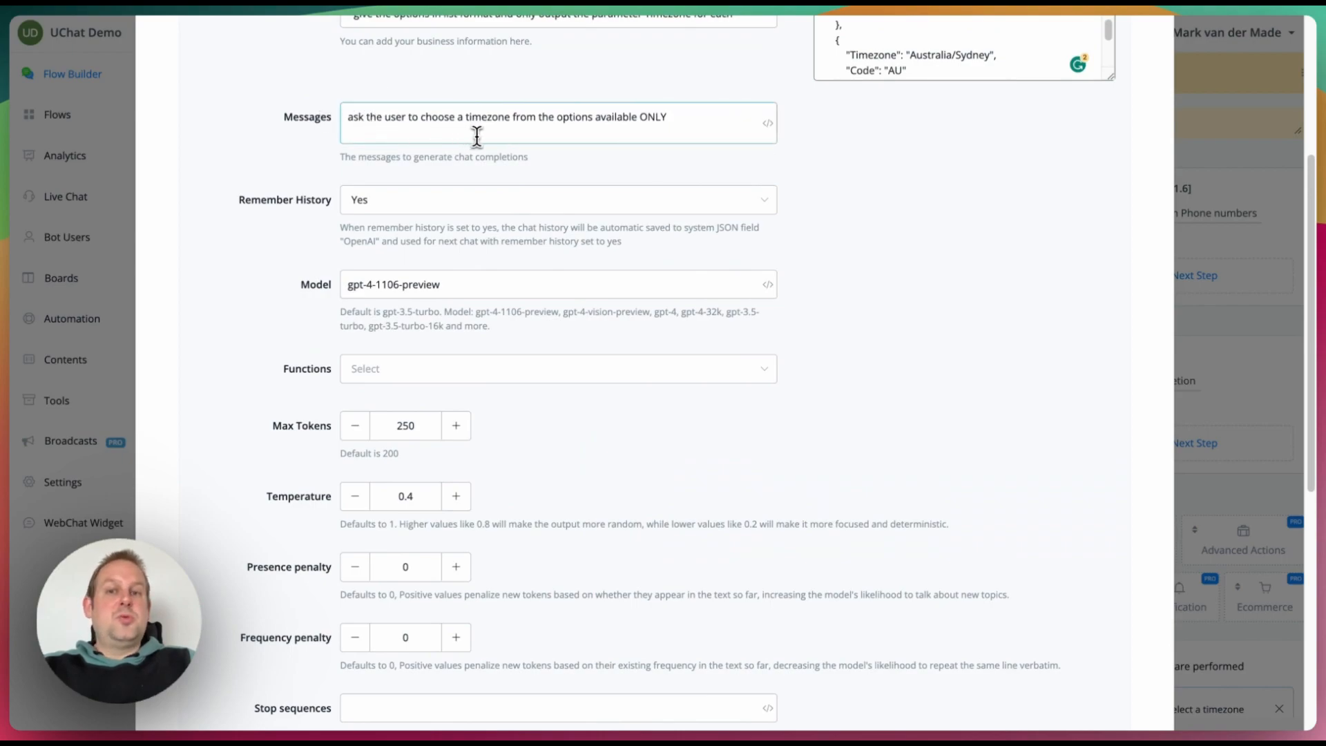
left_click(287, 207)
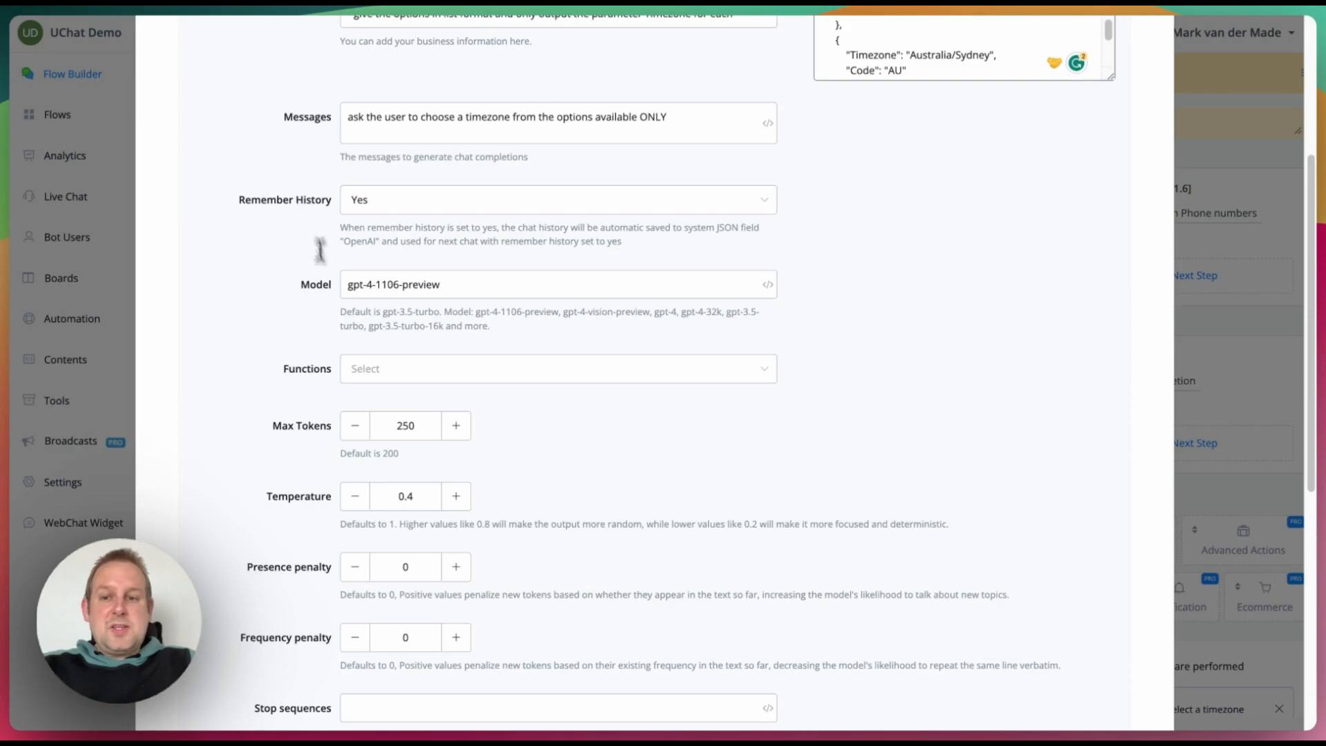
scroll(836, 364, "down", 4)
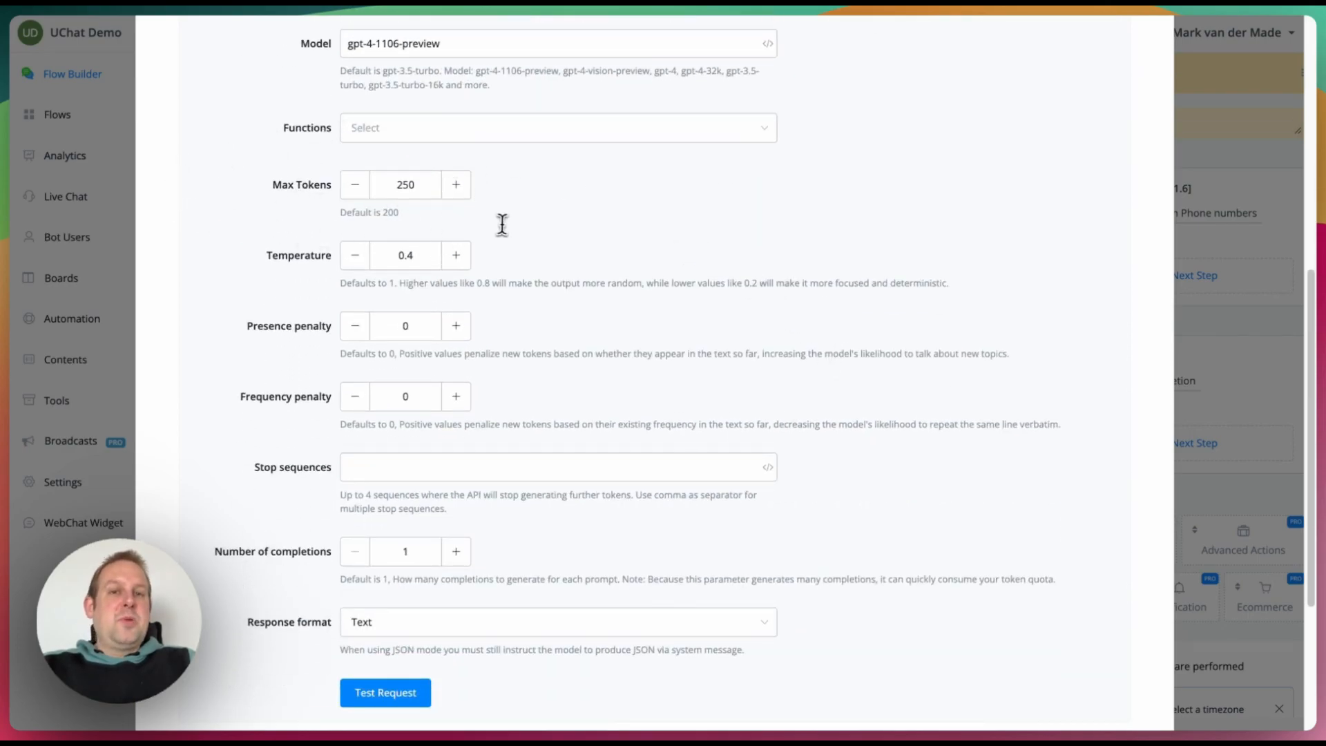
scroll(502, 224, "up", 8)
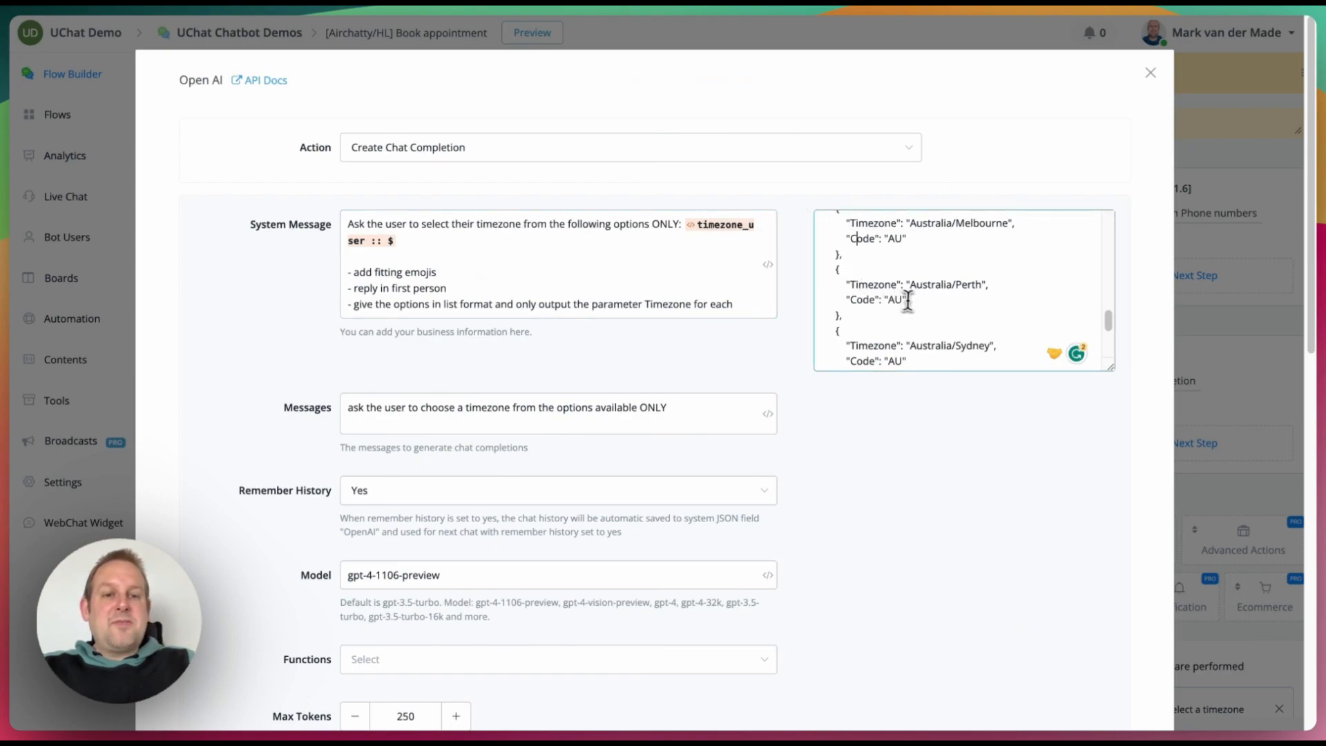
scroll(906, 299, "up", 6)
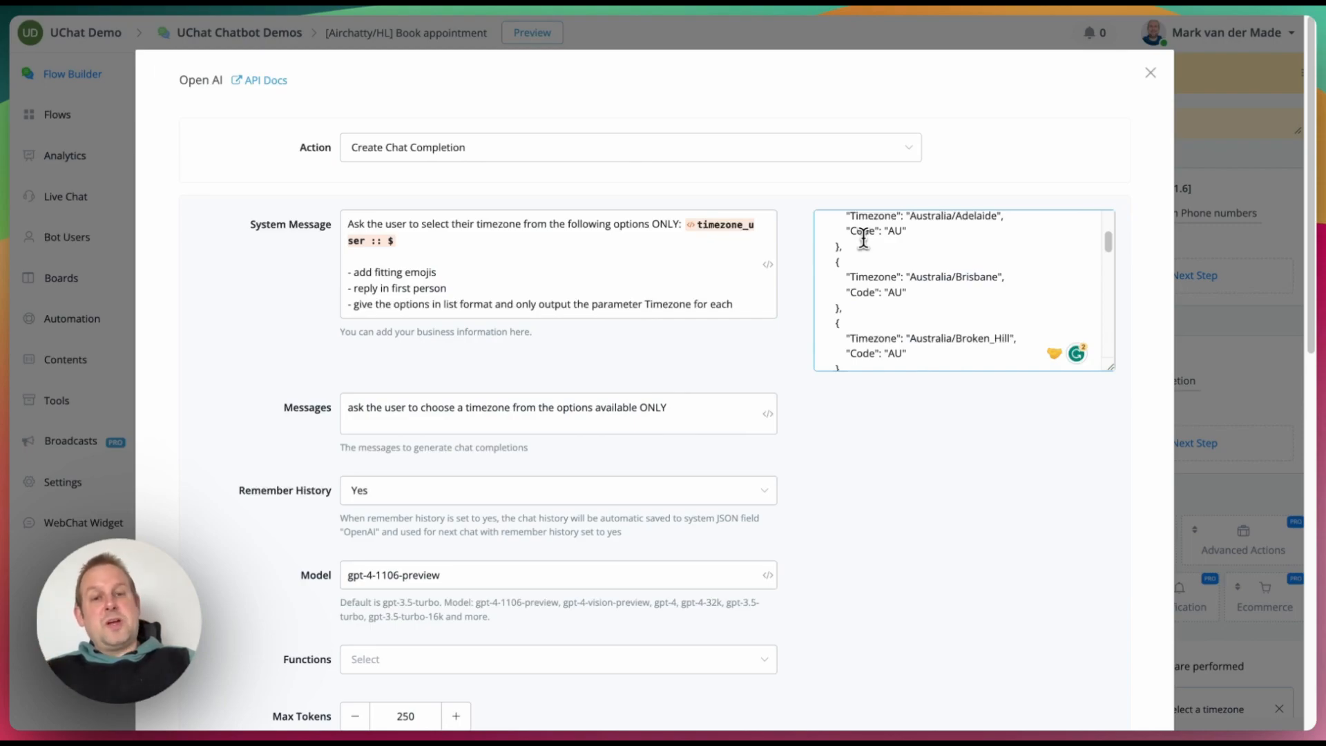
scroll(864, 239, "up", 3)
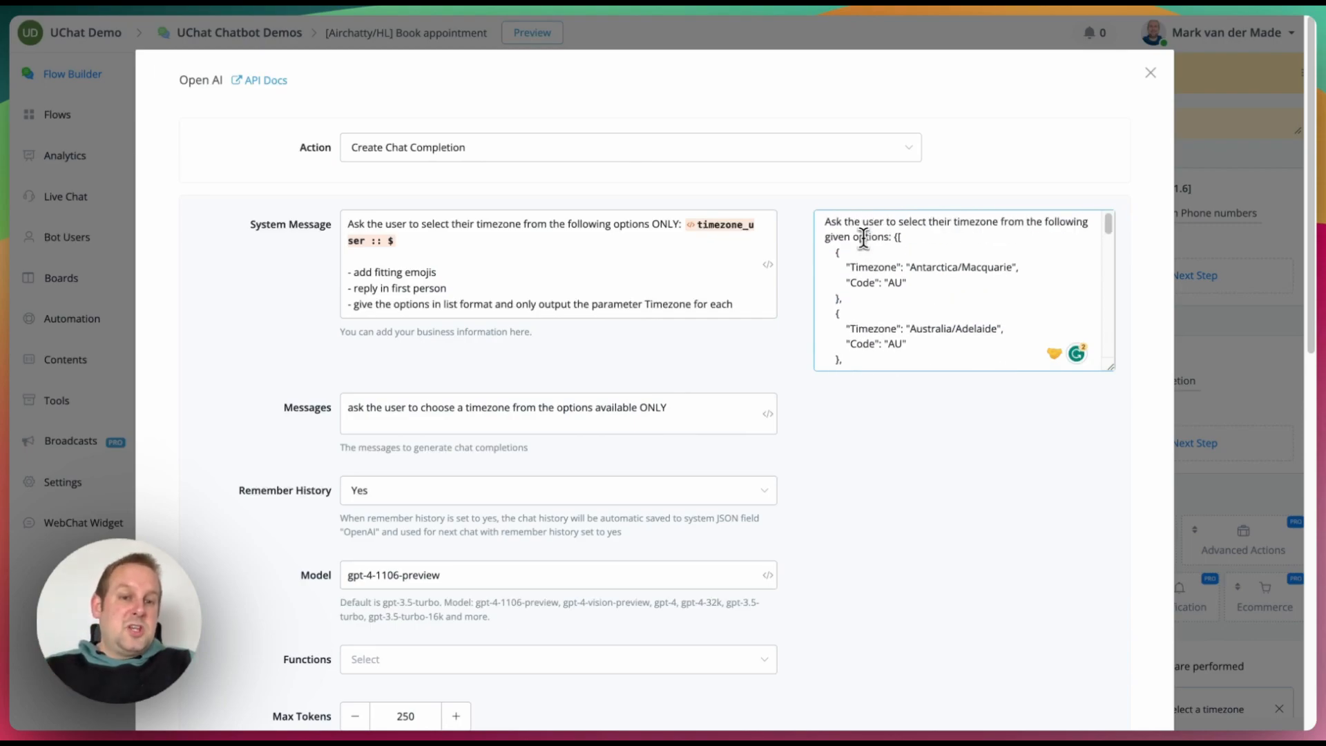
scroll(863, 238, "down", 15)
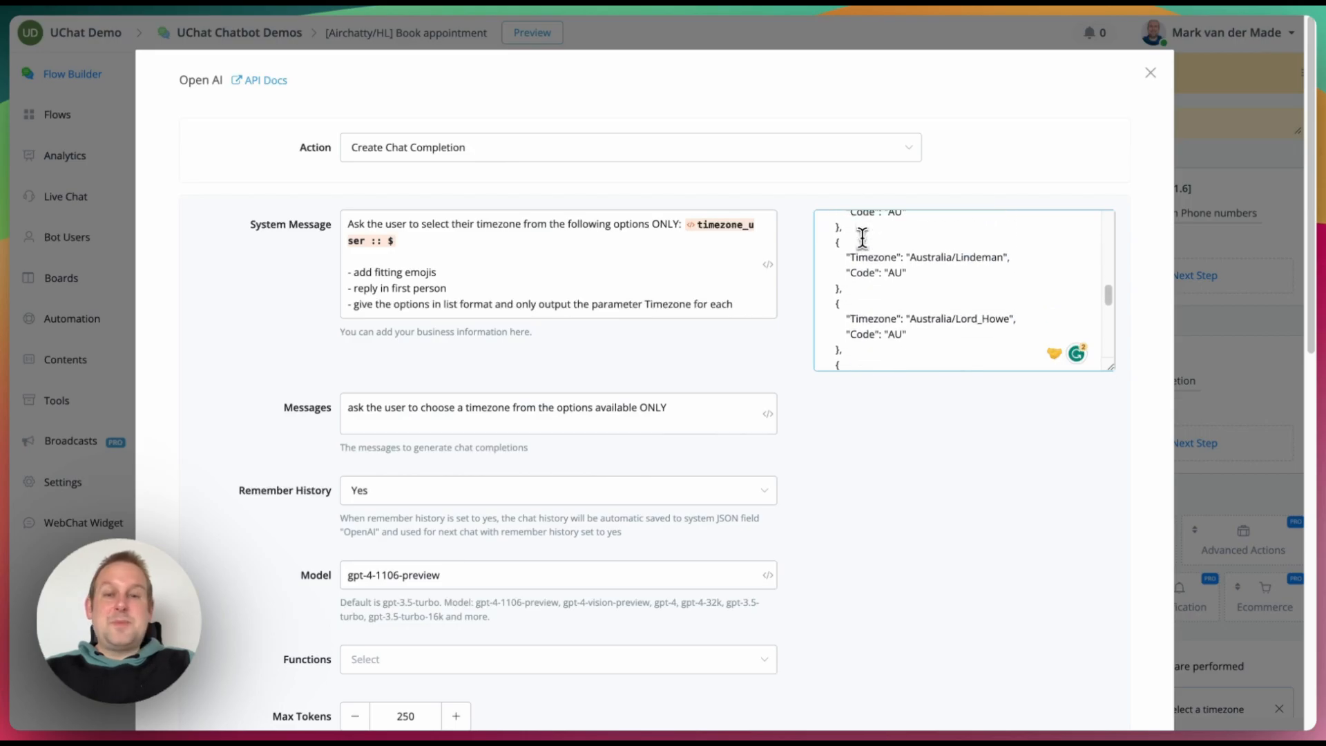
scroll(276, 408, "down", 5)
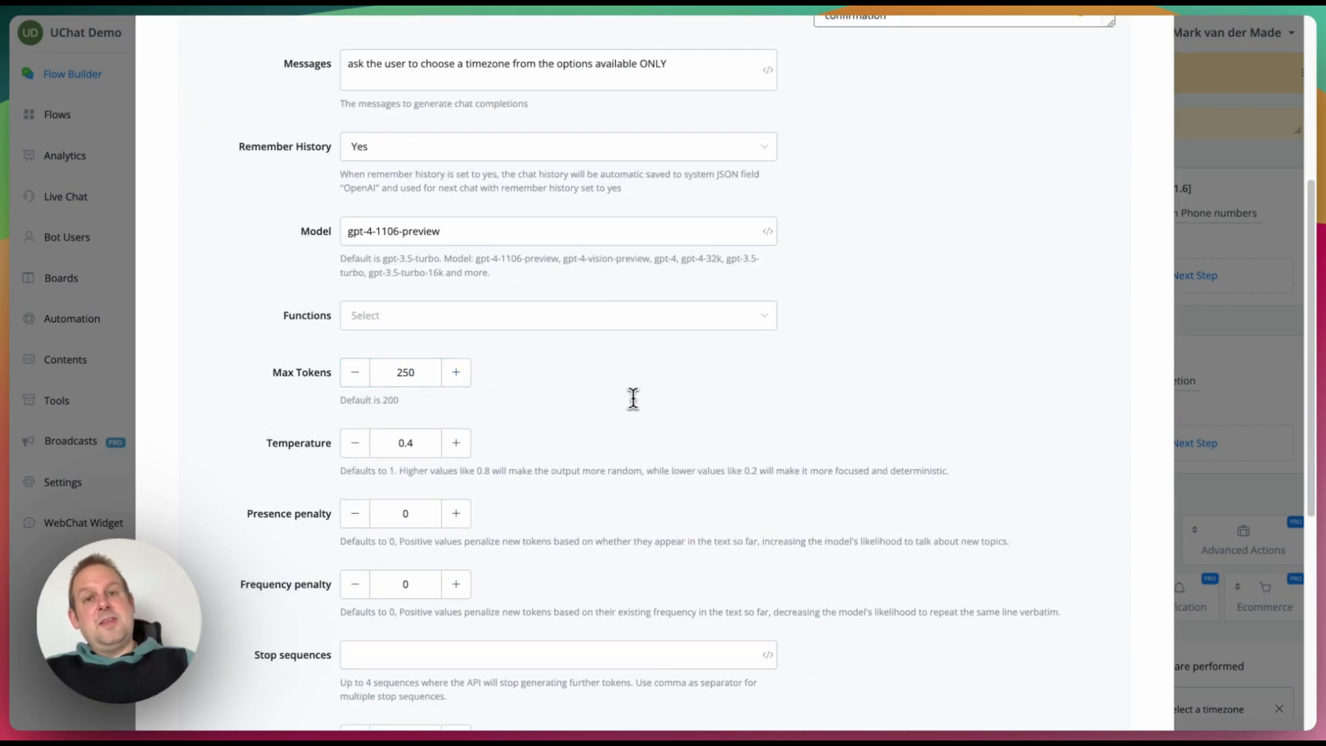
scroll(634, 395, "down", 4)
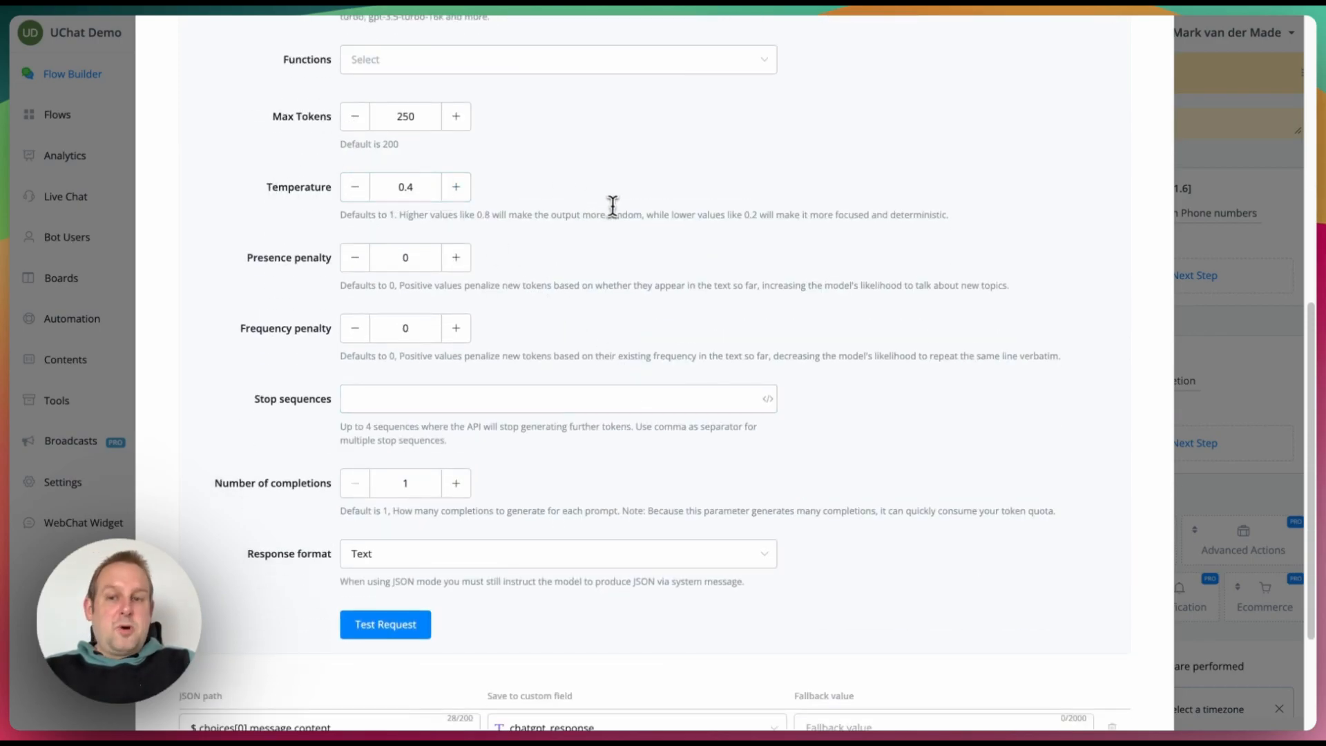
scroll(612, 205, "down", 3)
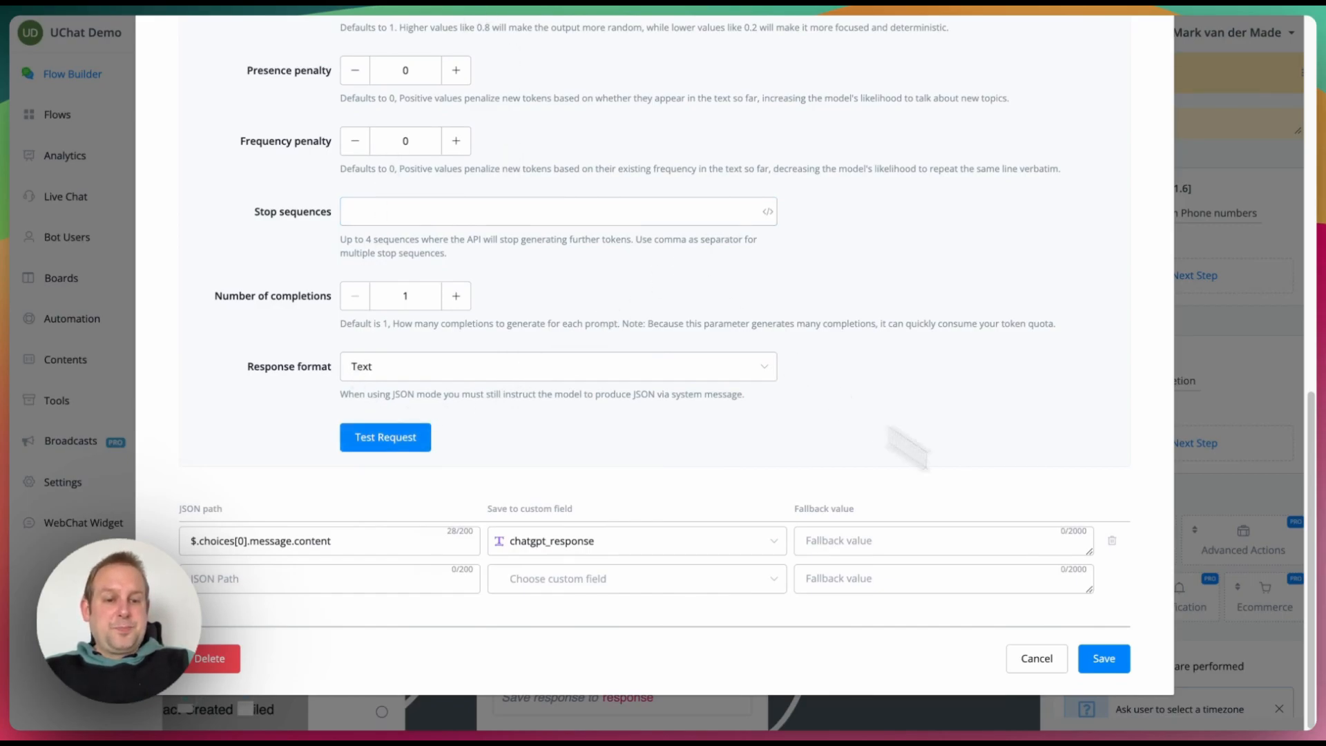
Step: Save the timezone question settings and bring up the second Fetch timezones step's actions
left_click(1103, 658)
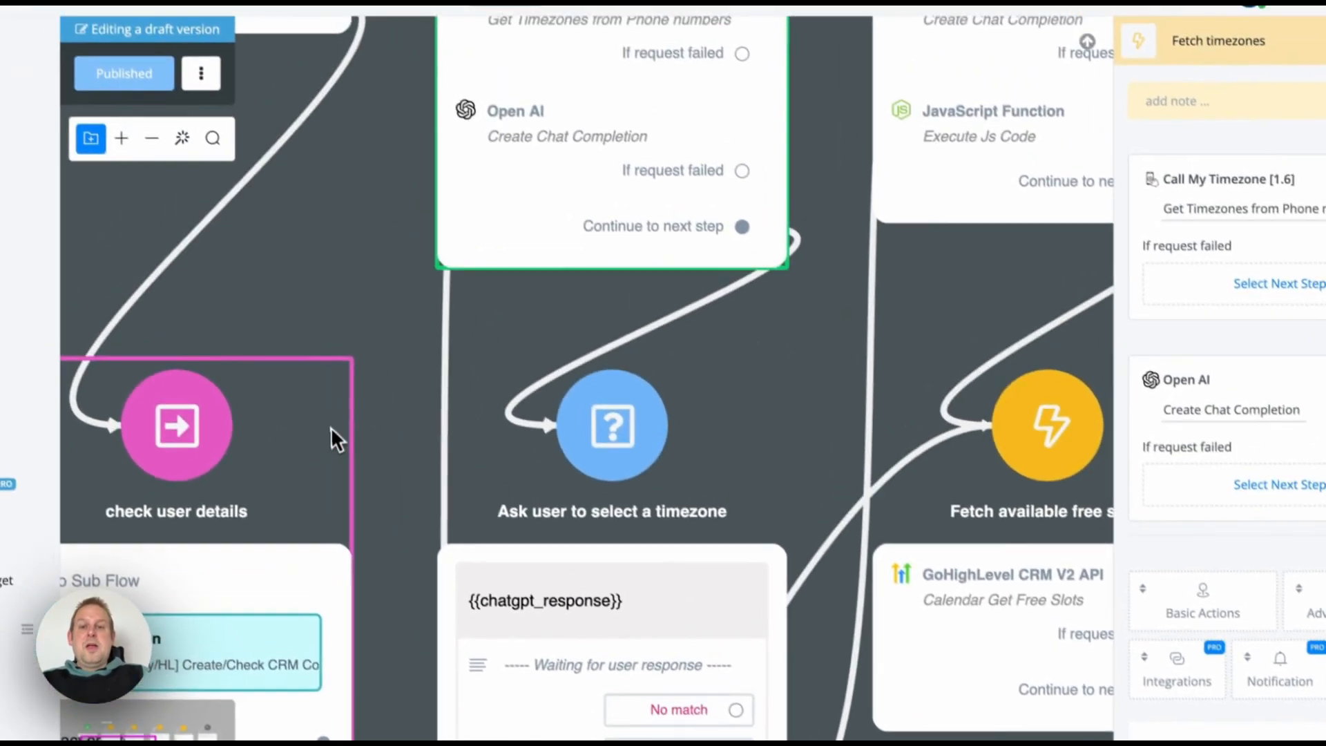
left_click_drag(324, 366, 313, 22)
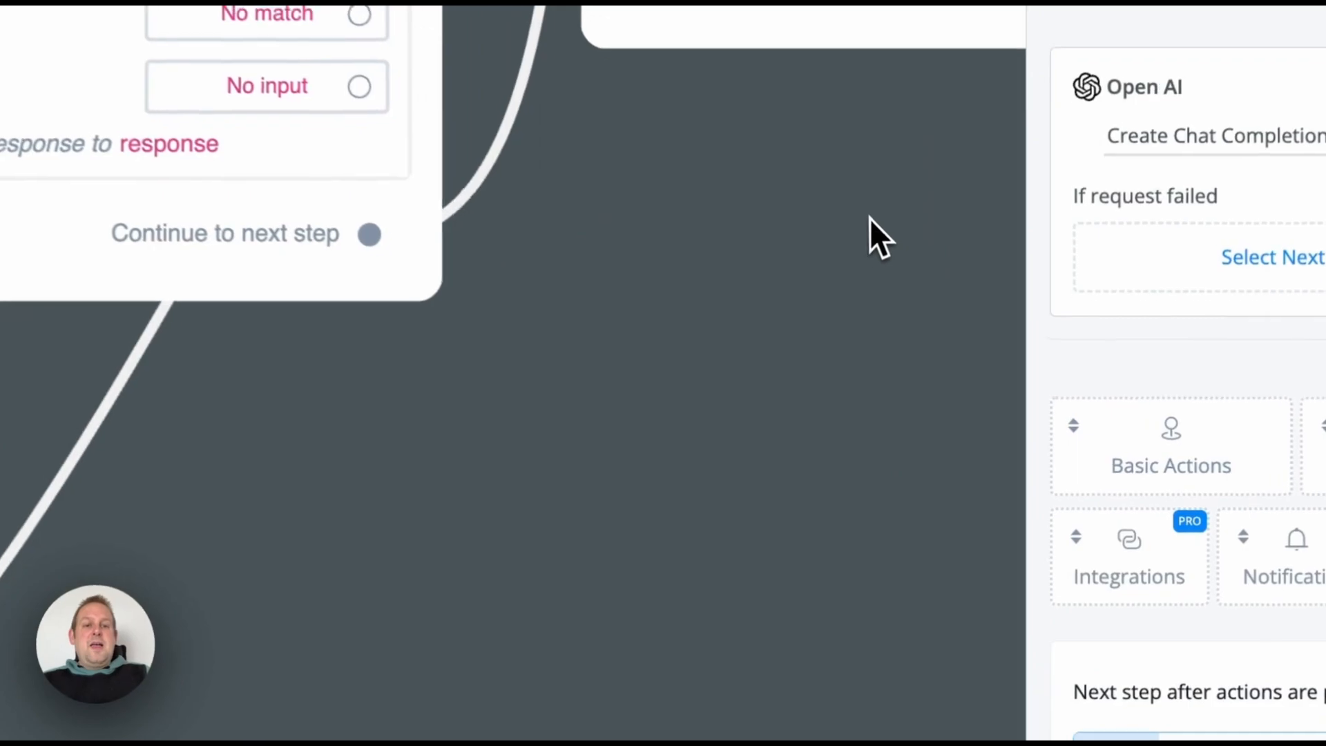
left_click(951, 425)
scroll(951, 424, "up", 3)
scroll(864, 207, "down", 5)
left_click_drag(864, 207, 598, 497)
left_click_drag(545, 76, 416, 368)
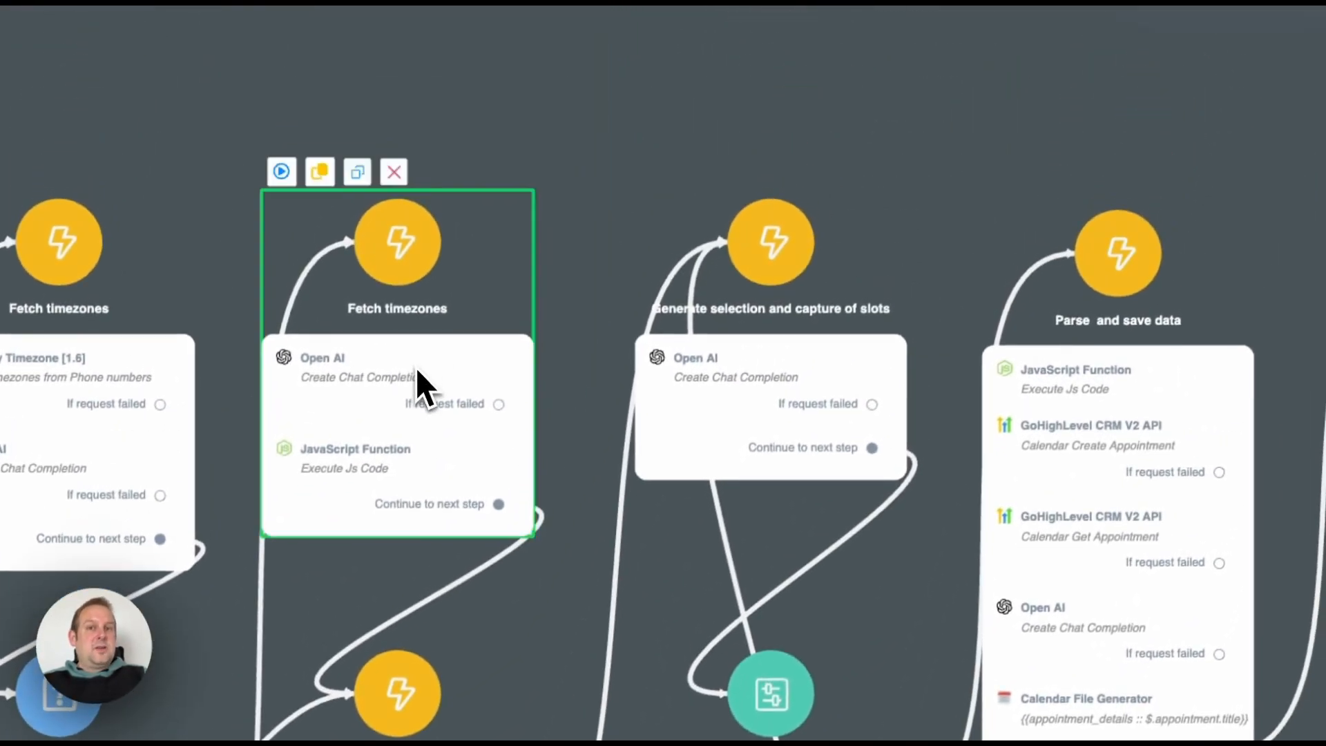
left_click(415, 367)
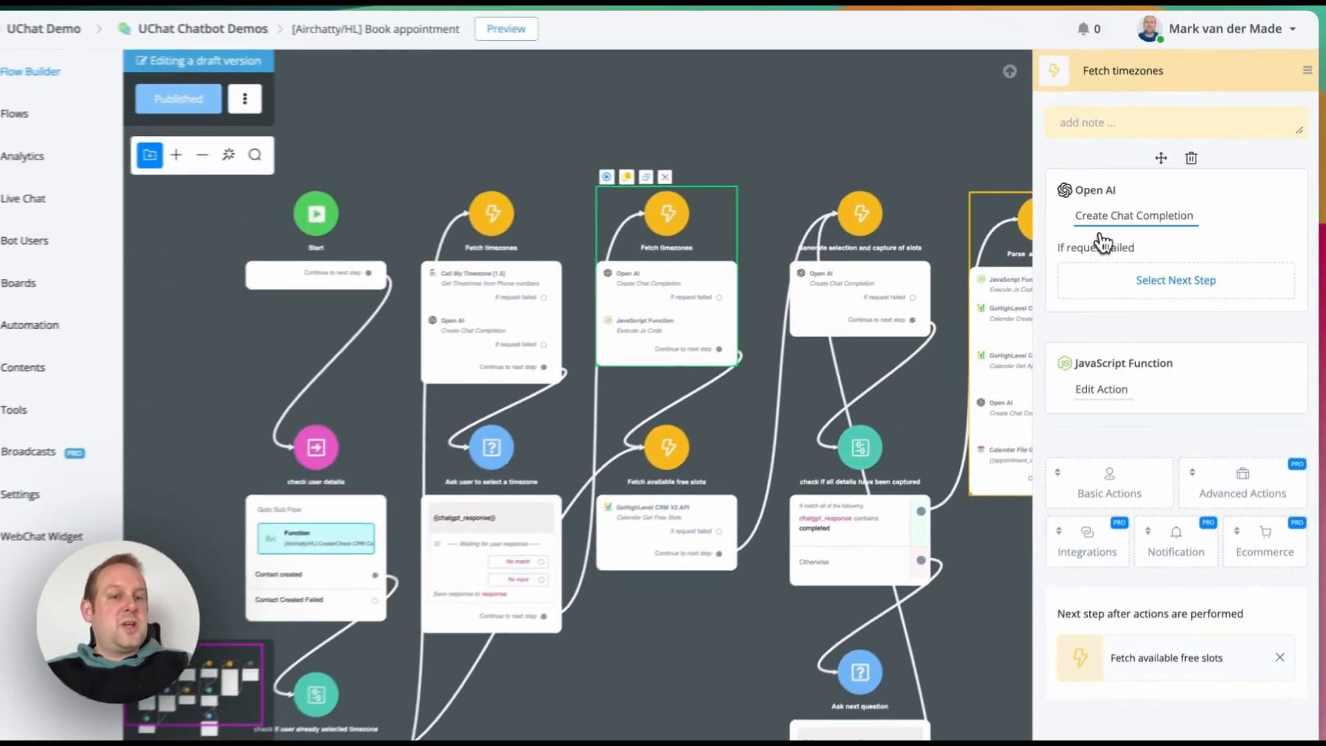
Step: Open the OpenAI chat completion settings and review the timezone_user JSON path without changing it
left_click(1036, 253)
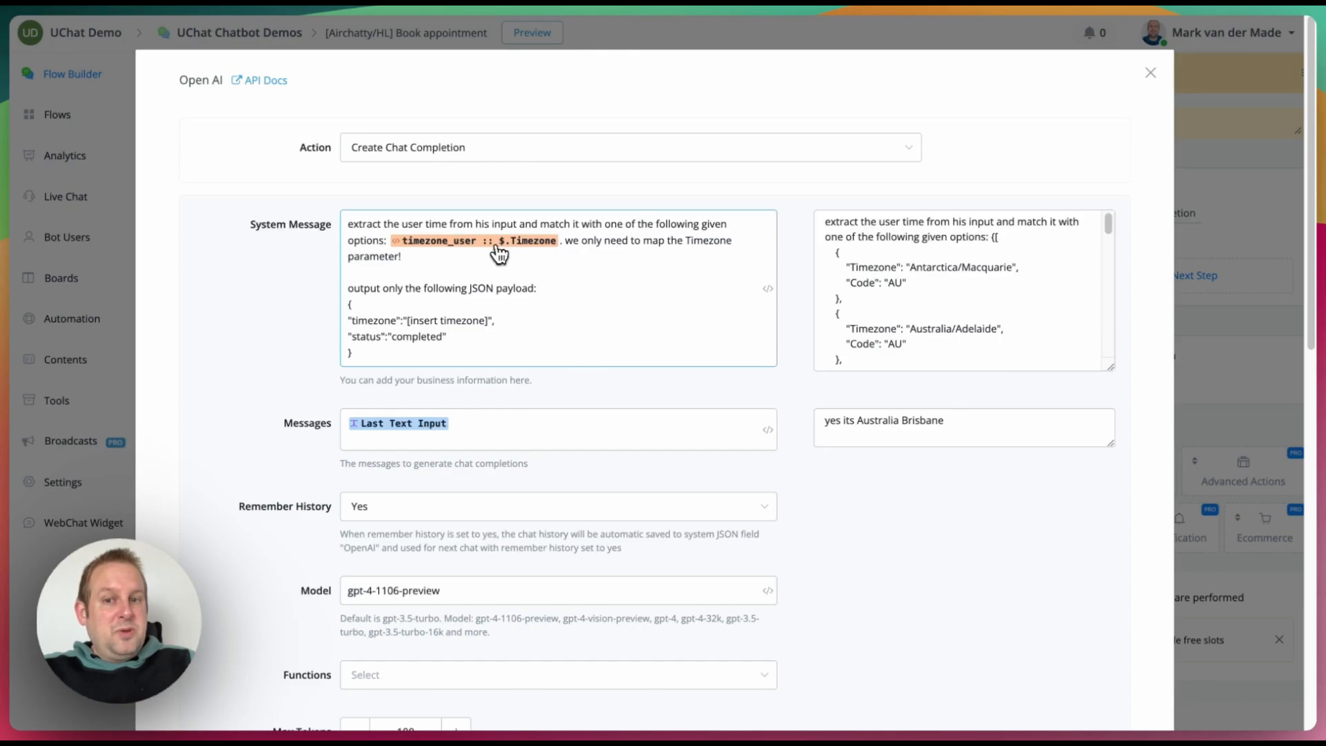
left_click(477, 241)
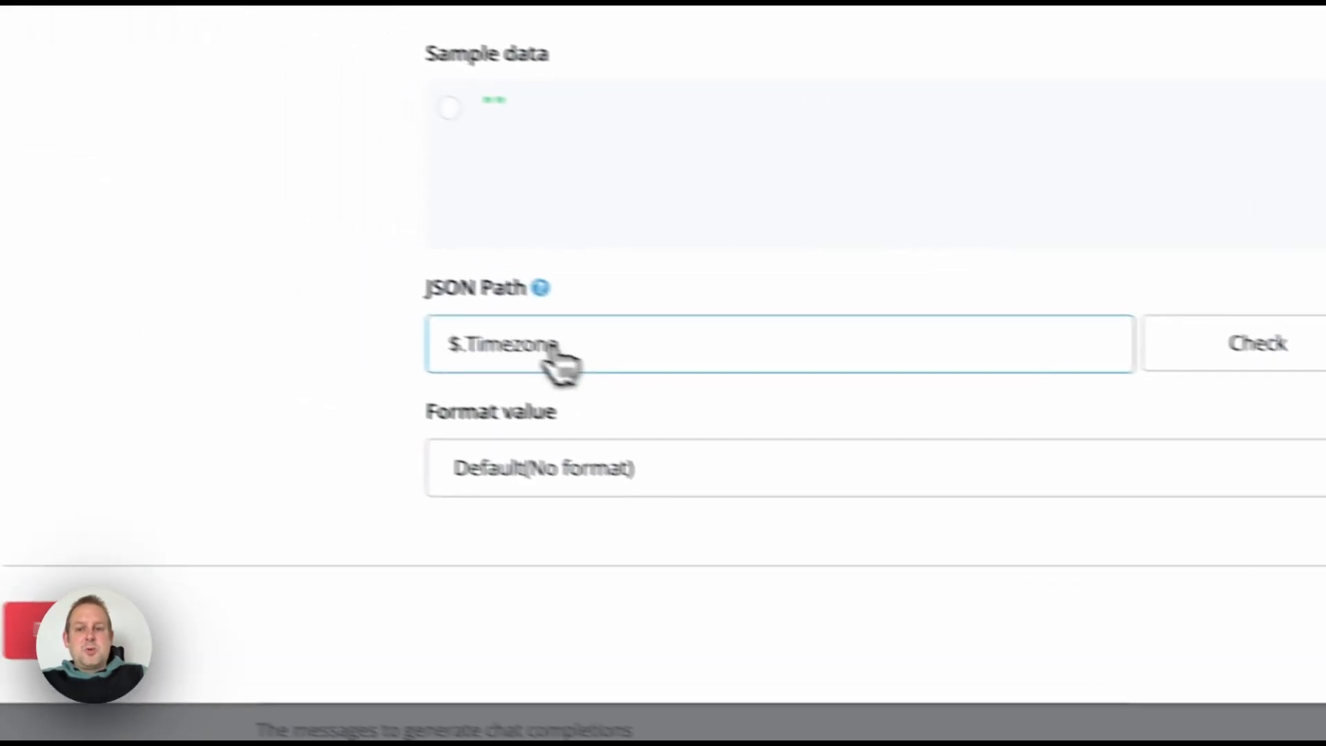
left_click(1175, 643)
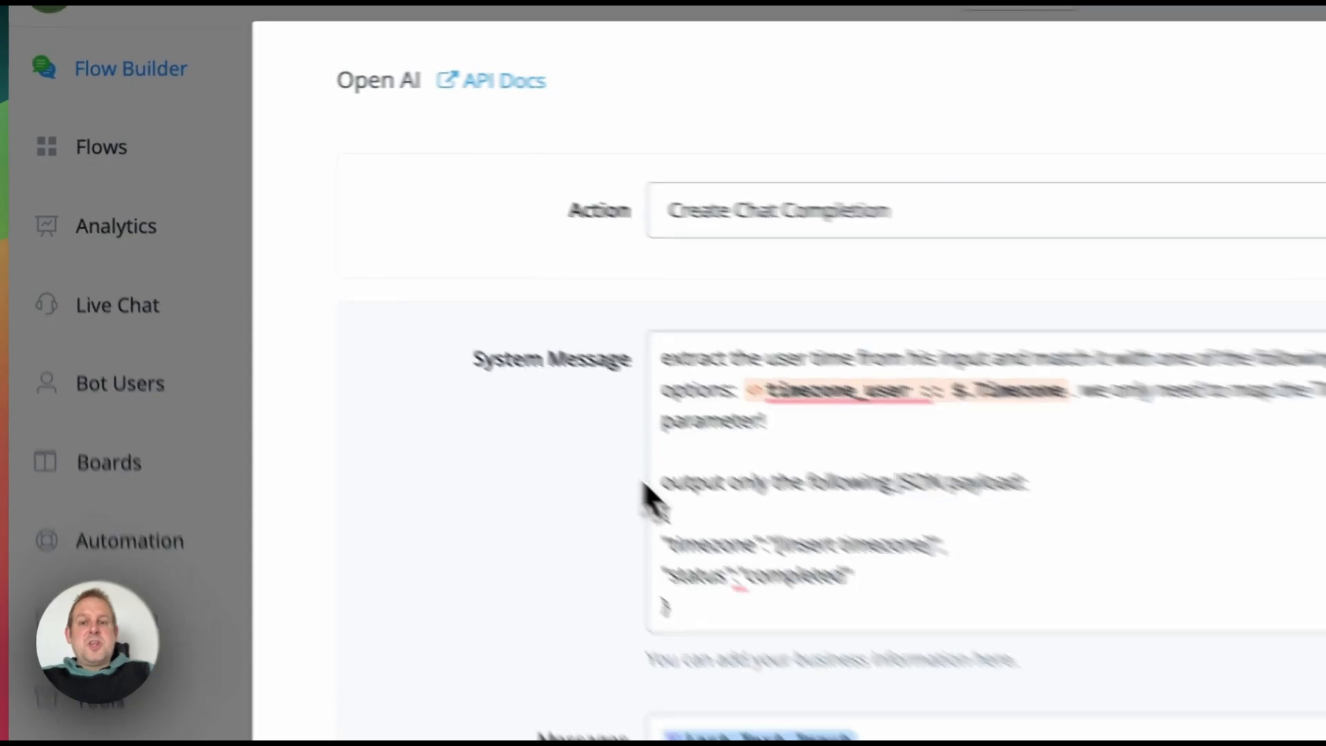
scroll(570, 300, "down", 1)
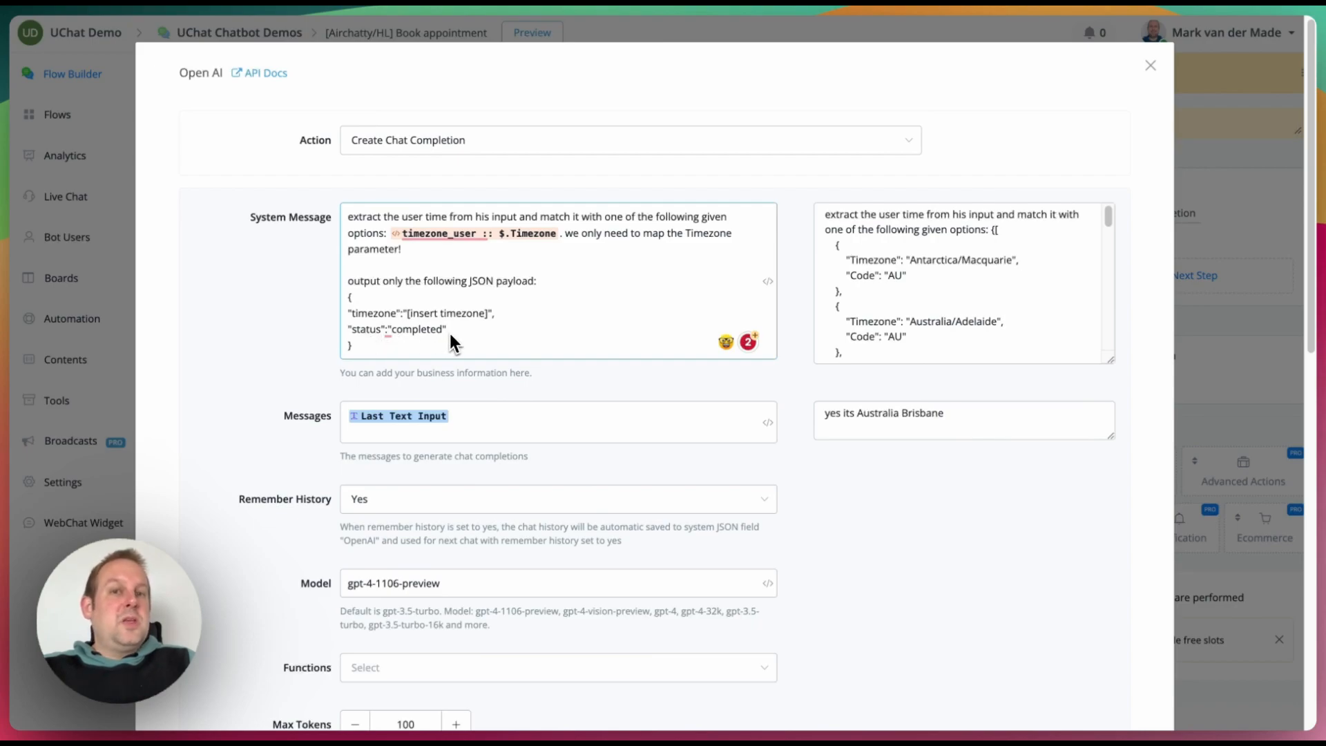
scroll(457, 341, "down", 5)
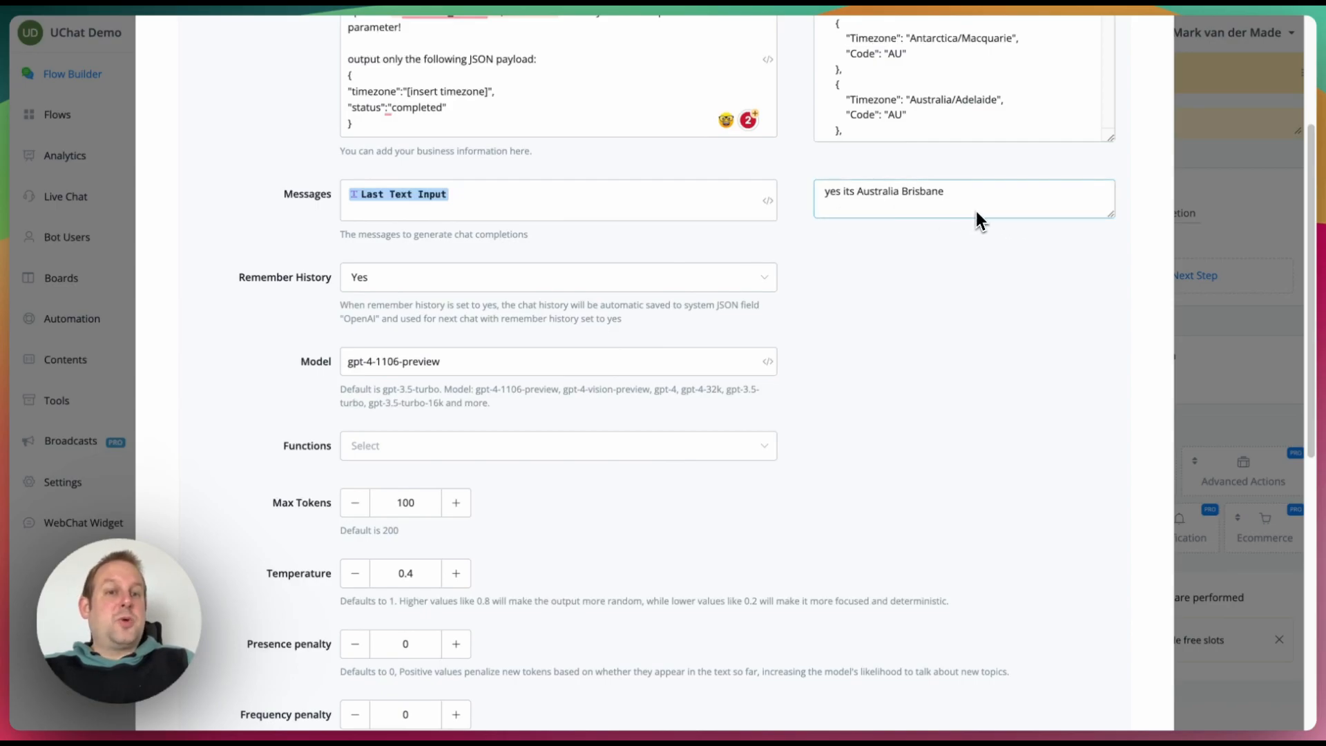
Step: Shorten the test reply to 'yes its Brisbane' and run the test request, returning Australia/Brisbane
double_click(884, 196)
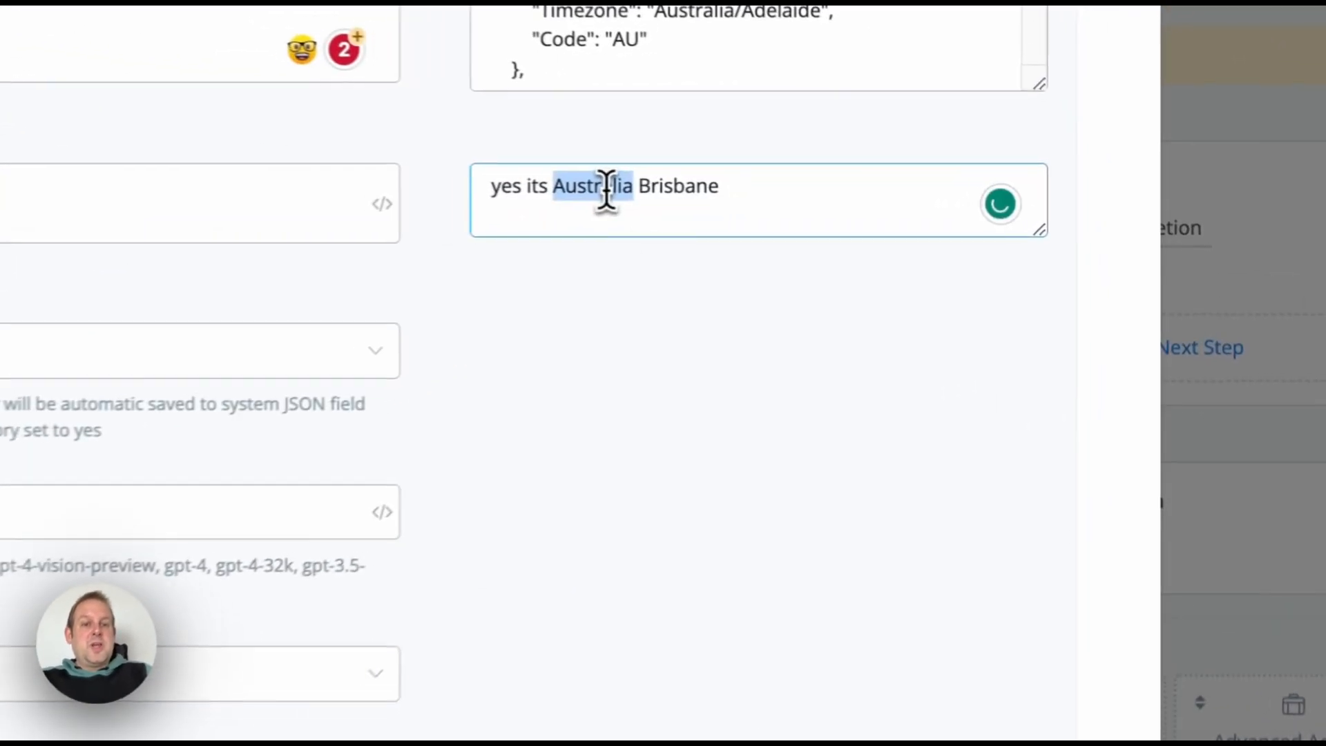
key("BackSpace")
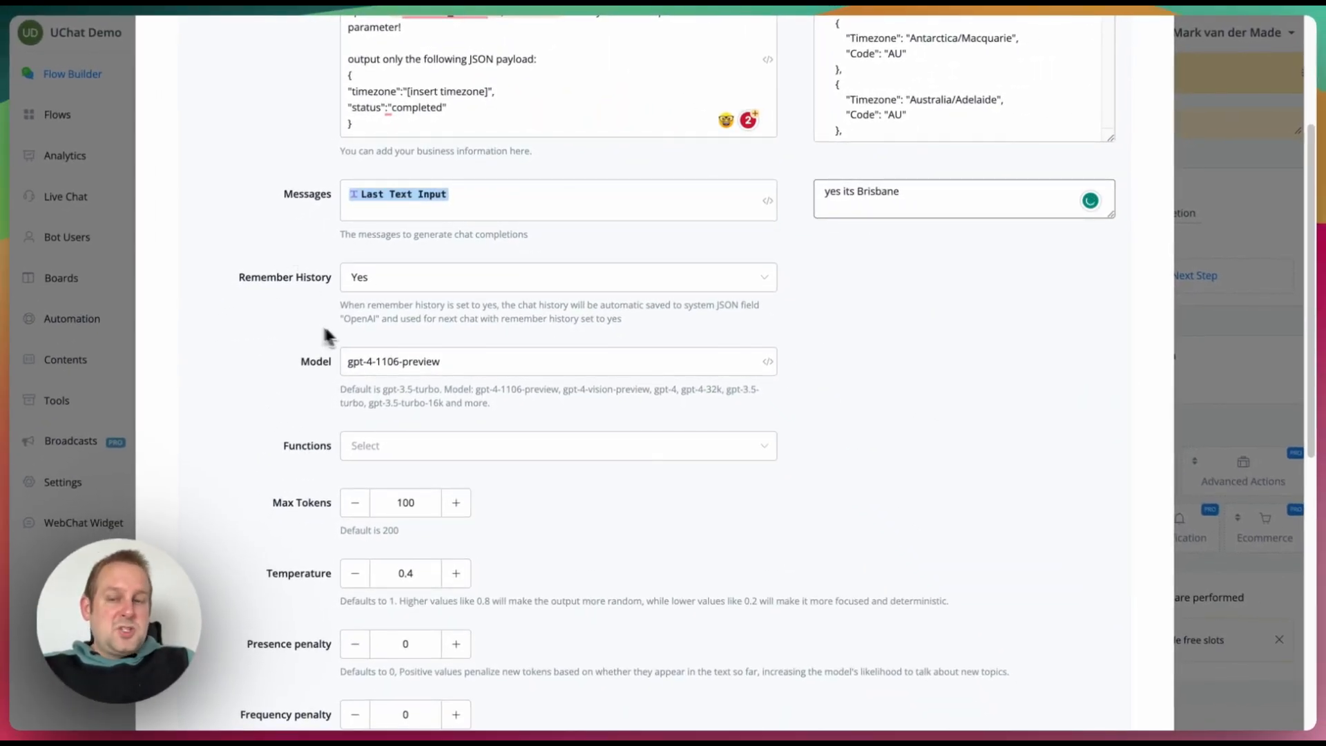
scroll(565, 380, "down", 2)
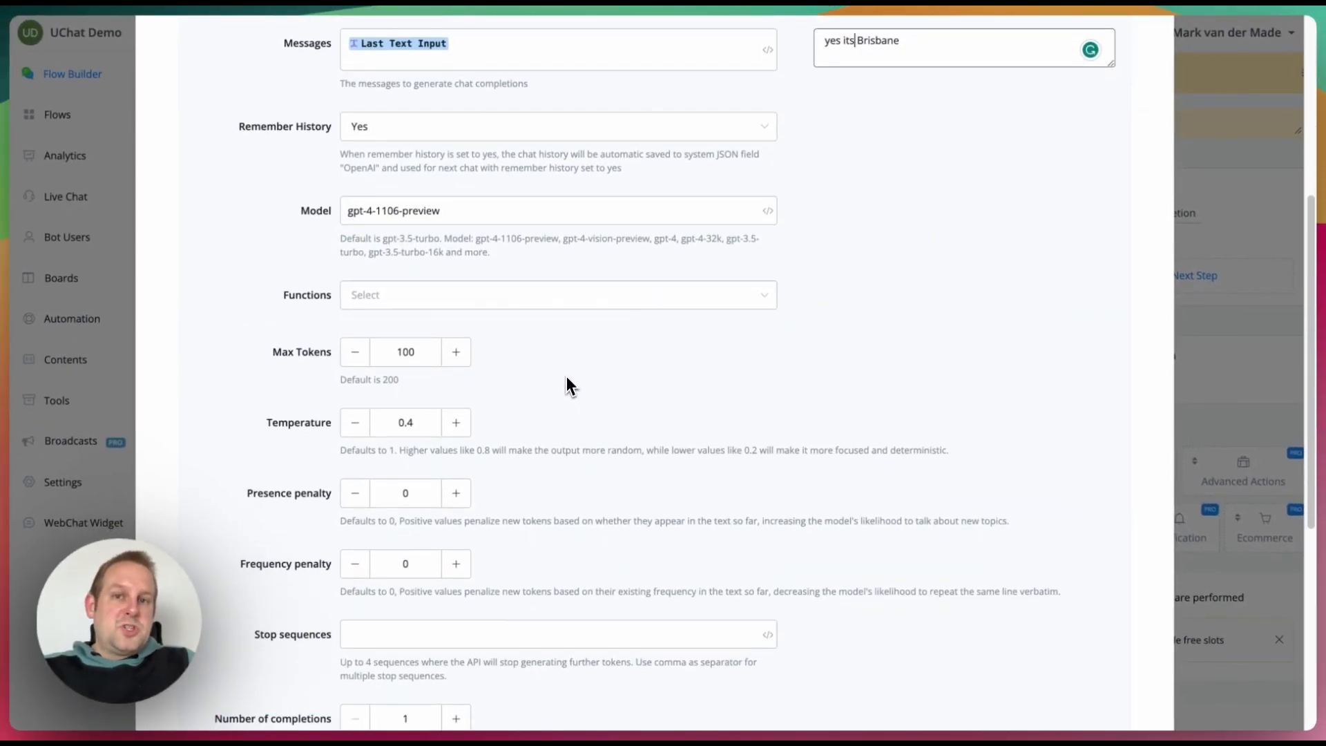
scroll(566, 375, "down", 2)
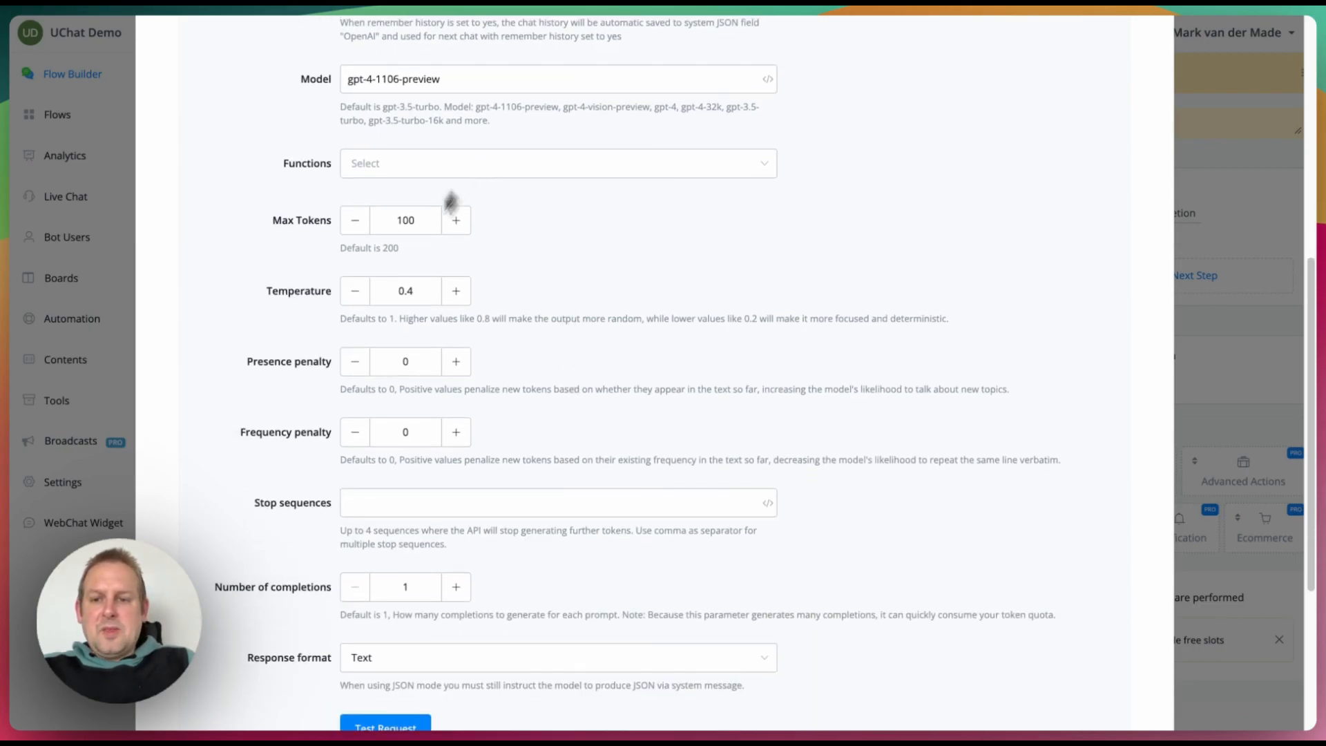
scroll(590, 453, "down", 4)
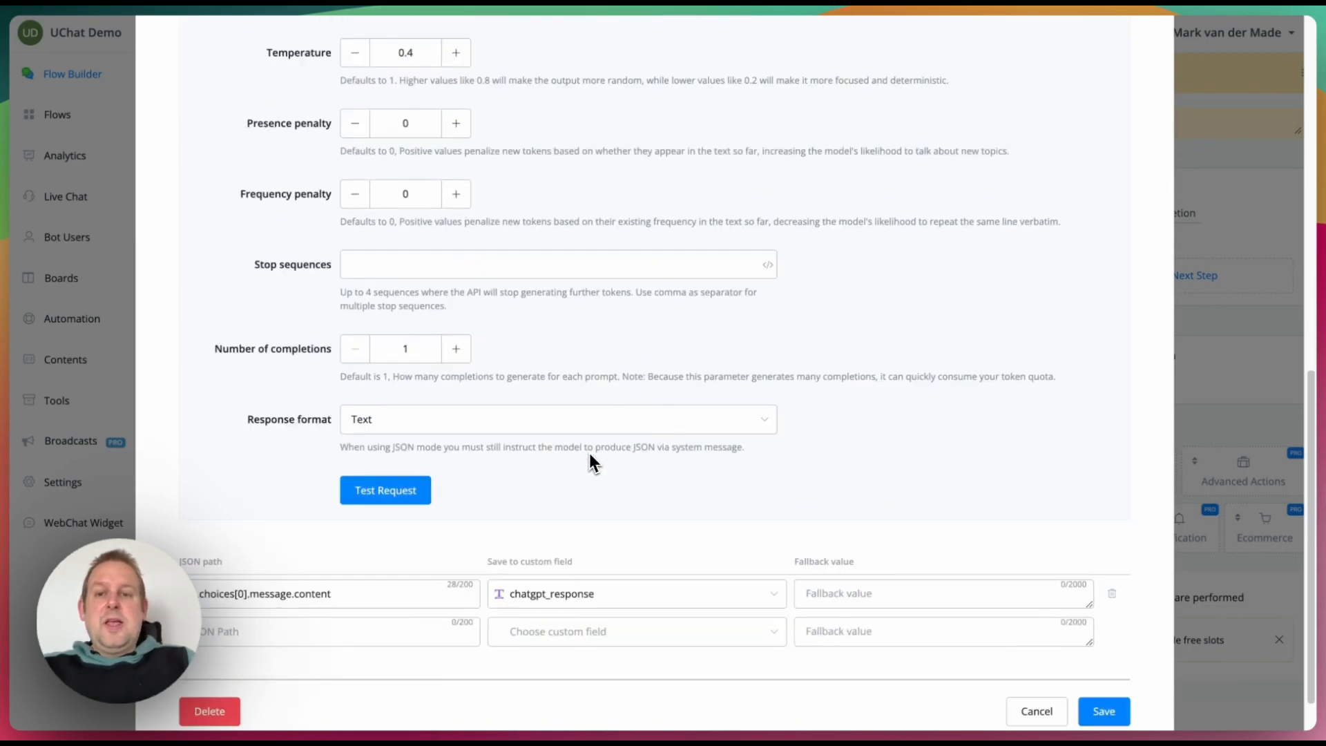
left_click(423, 442)
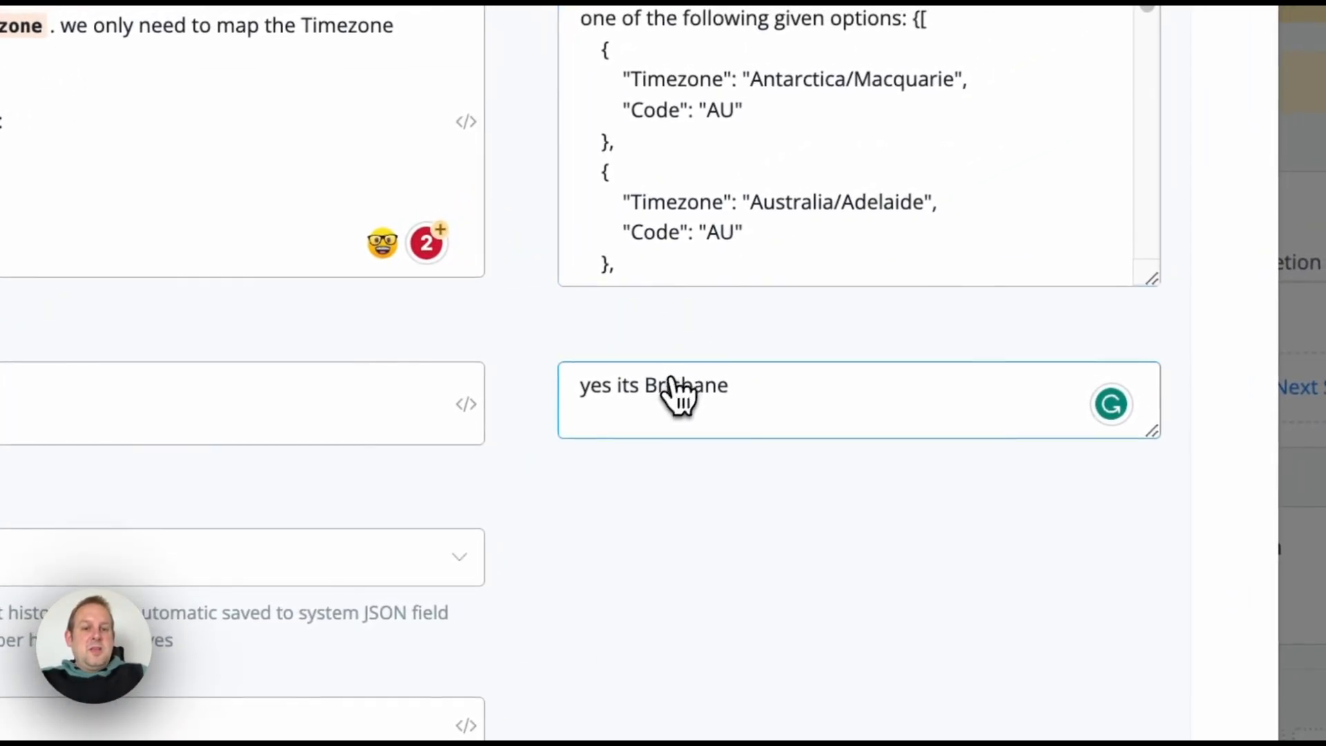
scroll(947, 124, "down", 1)
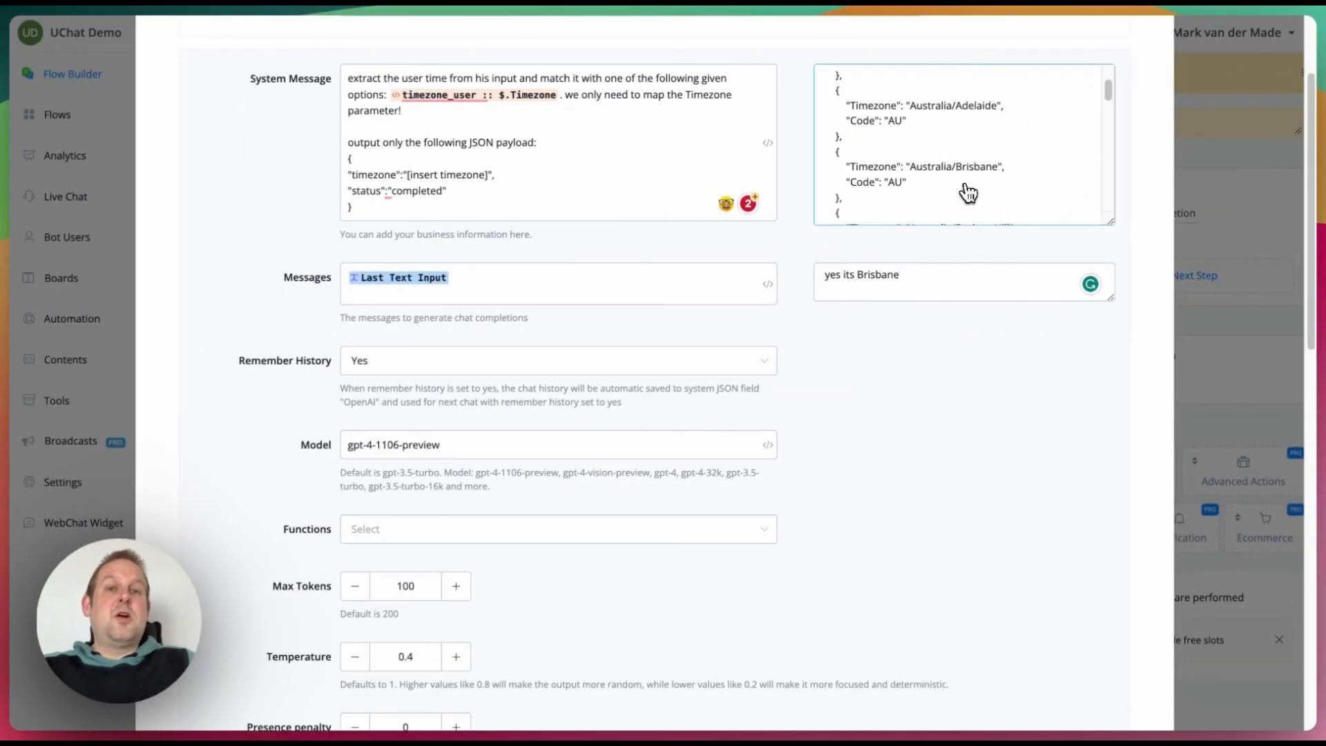
scroll(669, 474, "down", 13)
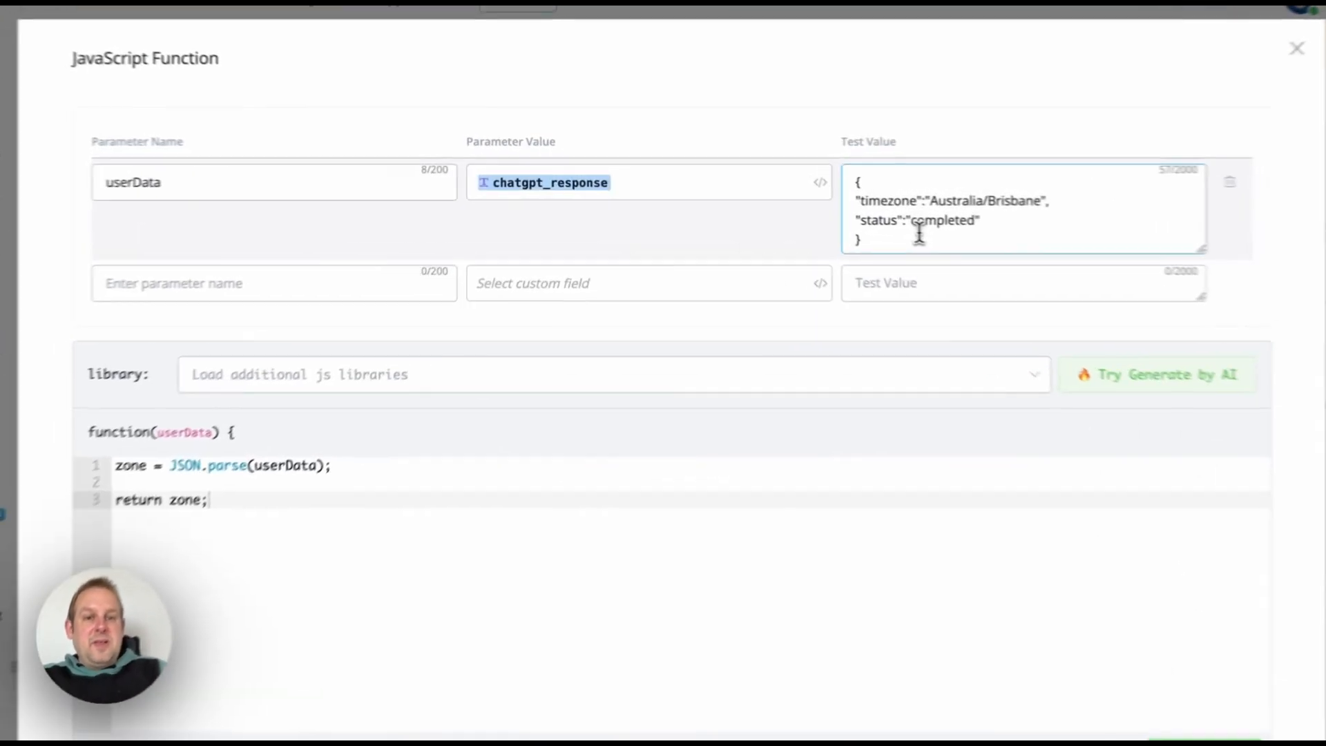
Step: Test the JavaScript parser on the Australia/Brisbane JSON, map the timezone field to user_timezone, and save
left_click_drag(849, 222, 795, 175)
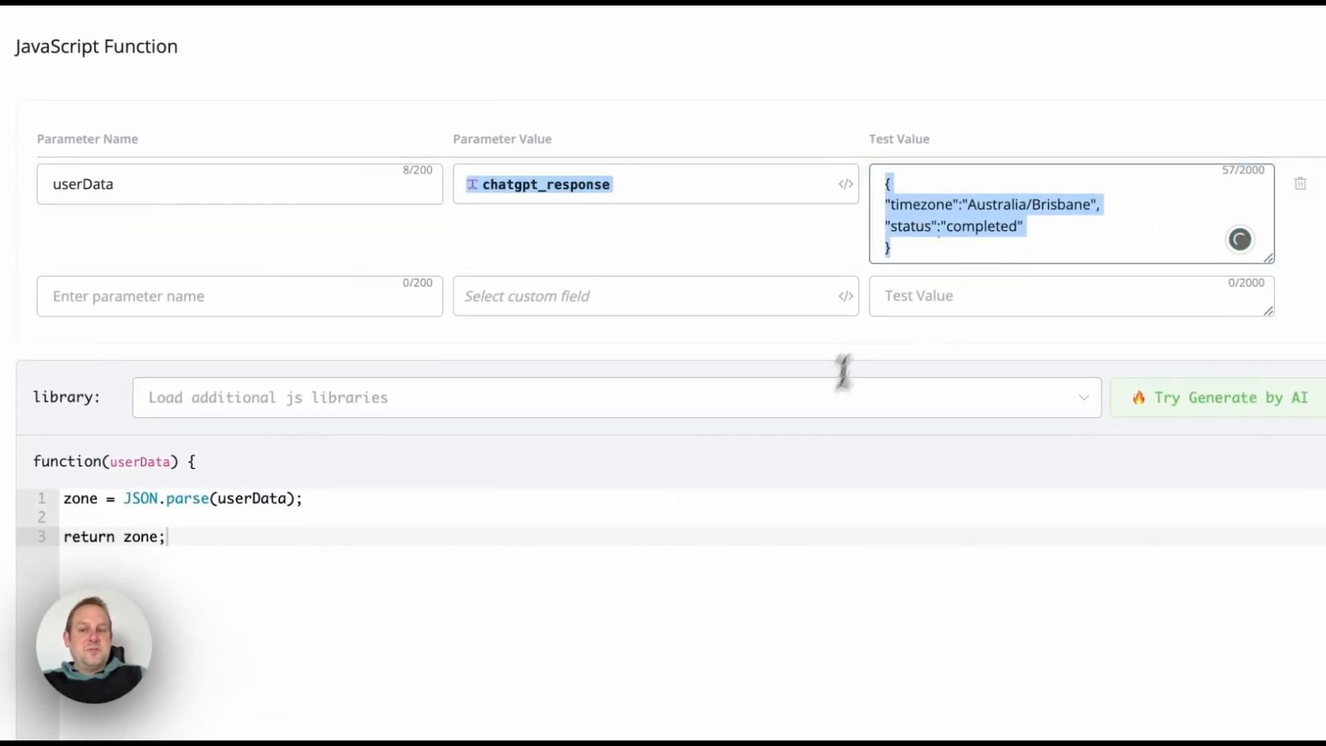
scroll(456, 452, "down", 4)
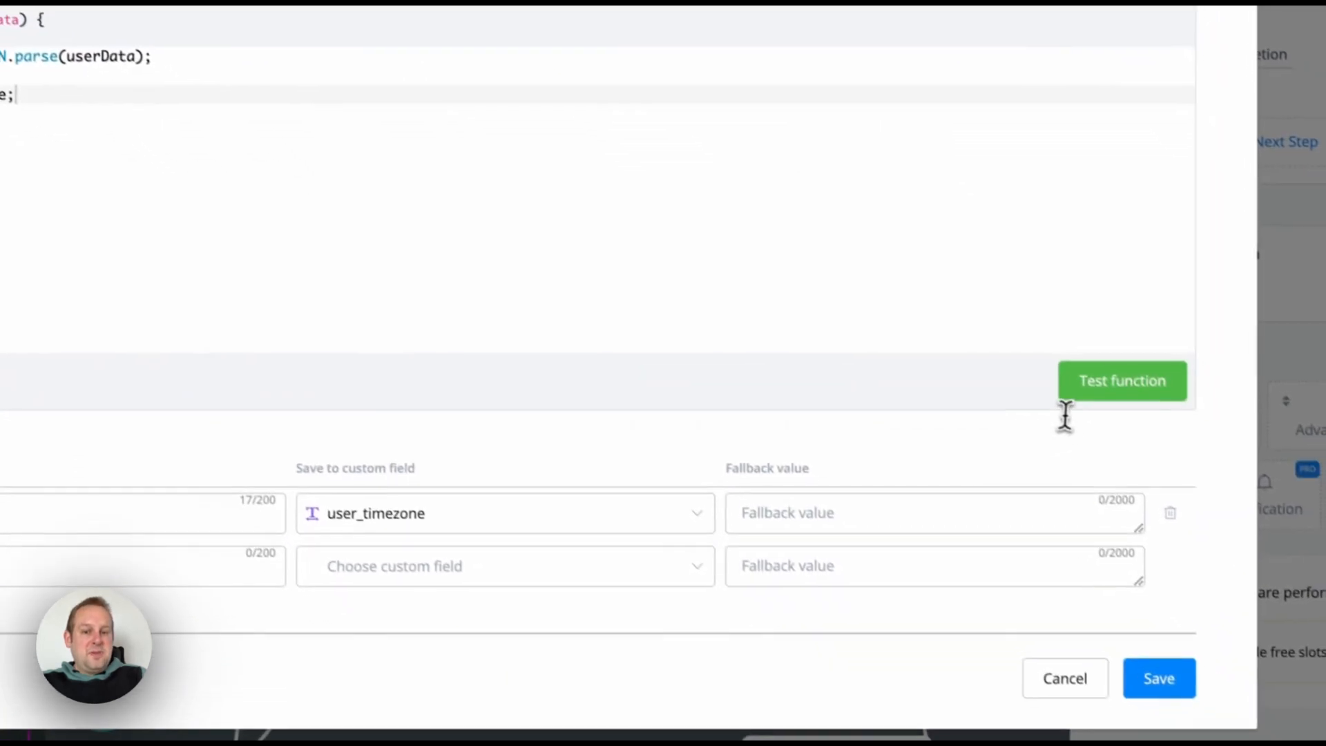
left_click(1237, 544)
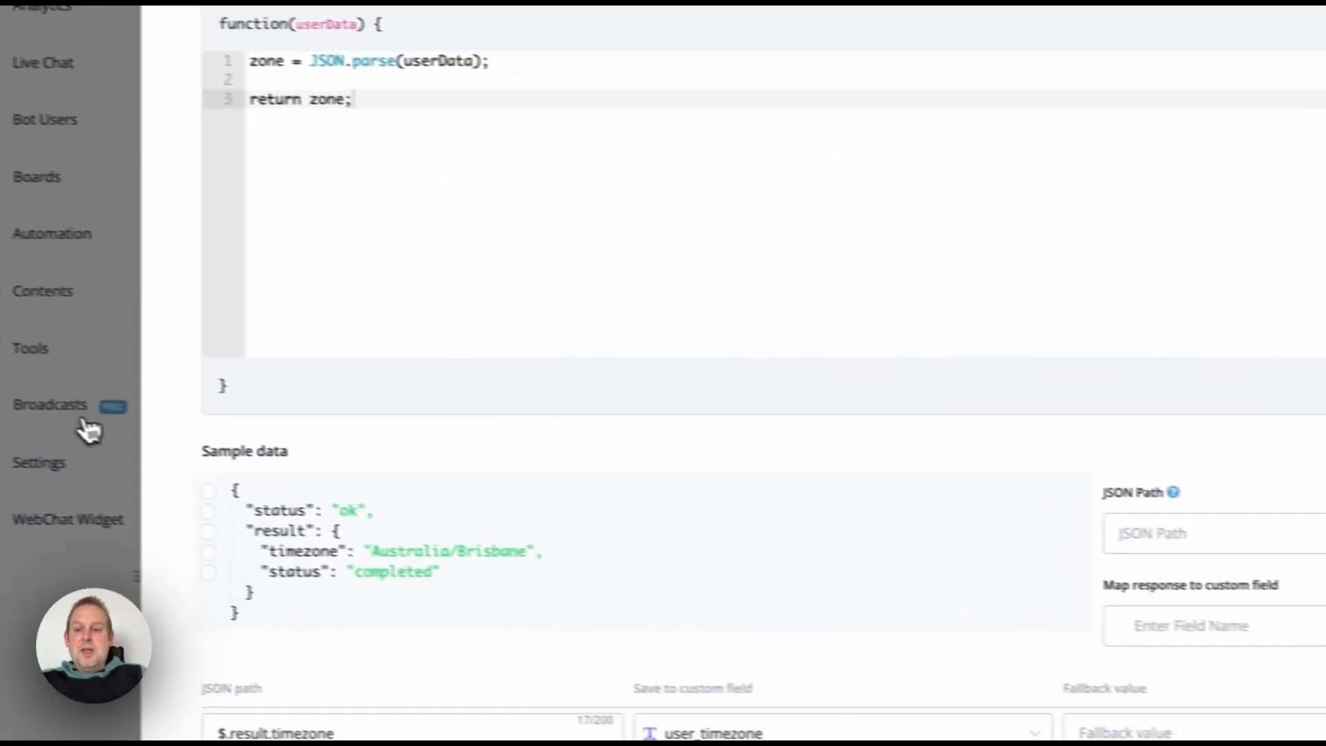
scroll(228, 446, "down", 3)
left_click(253, 409)
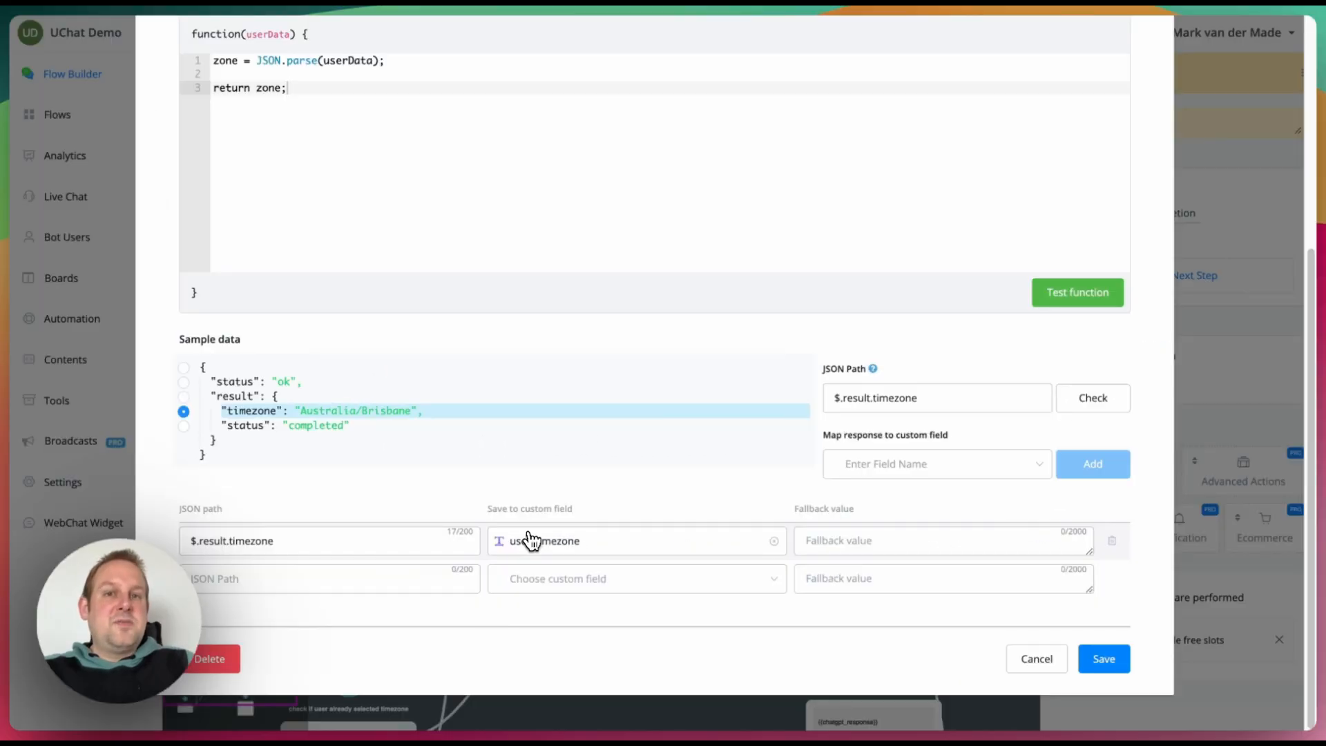
left_click(879, 579)
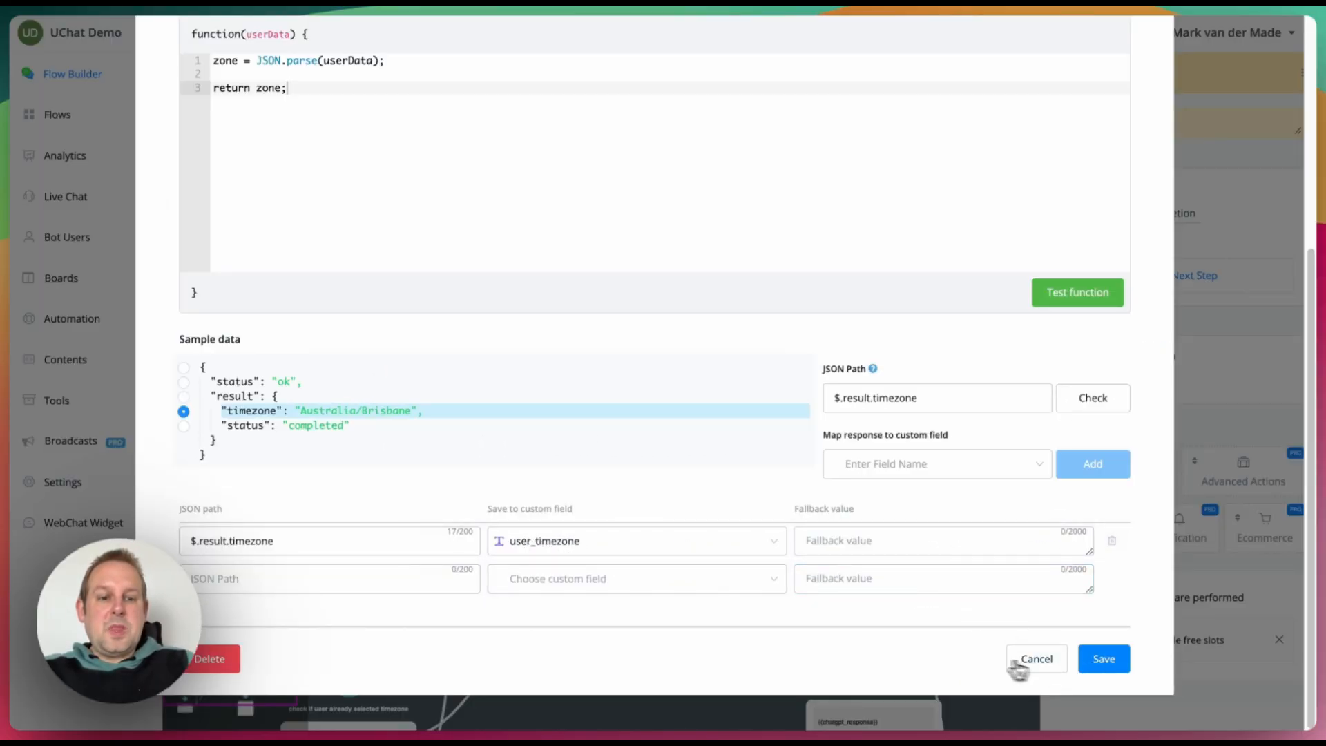
left_click(1101, 659)
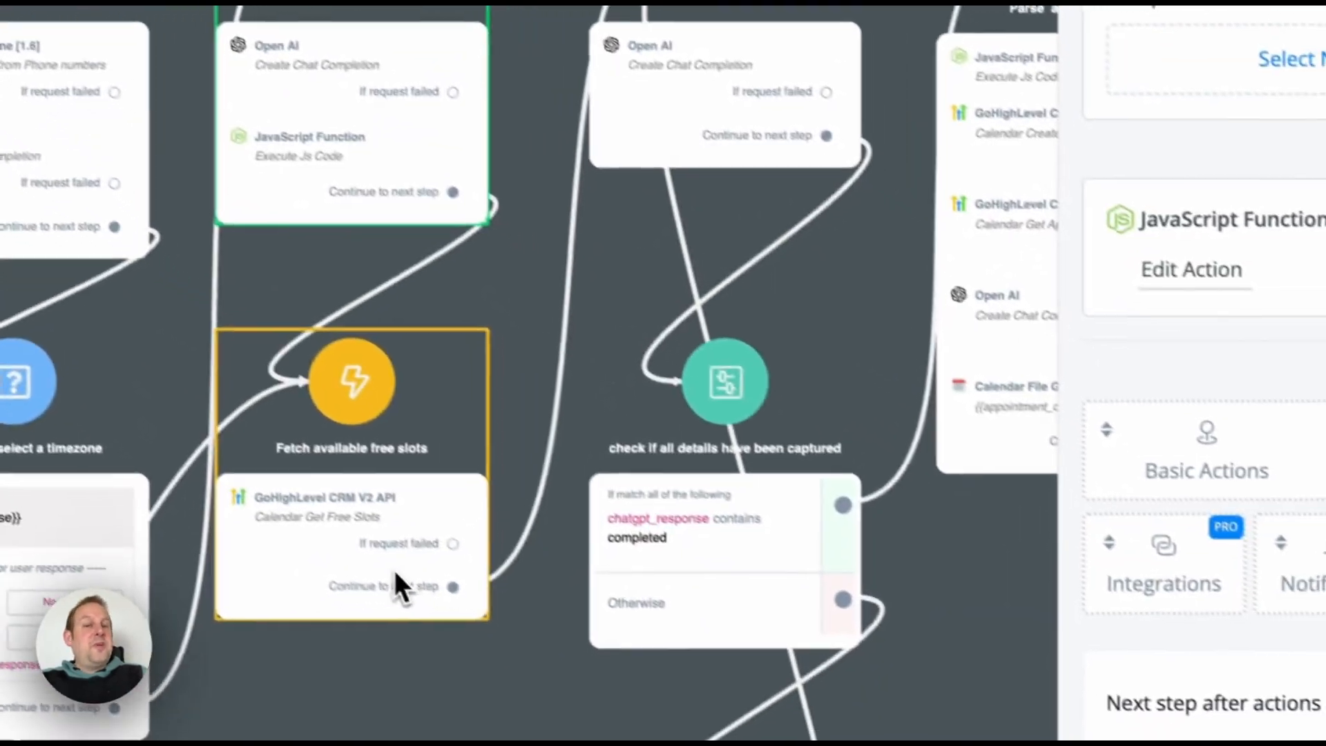
left_click(398, 583)
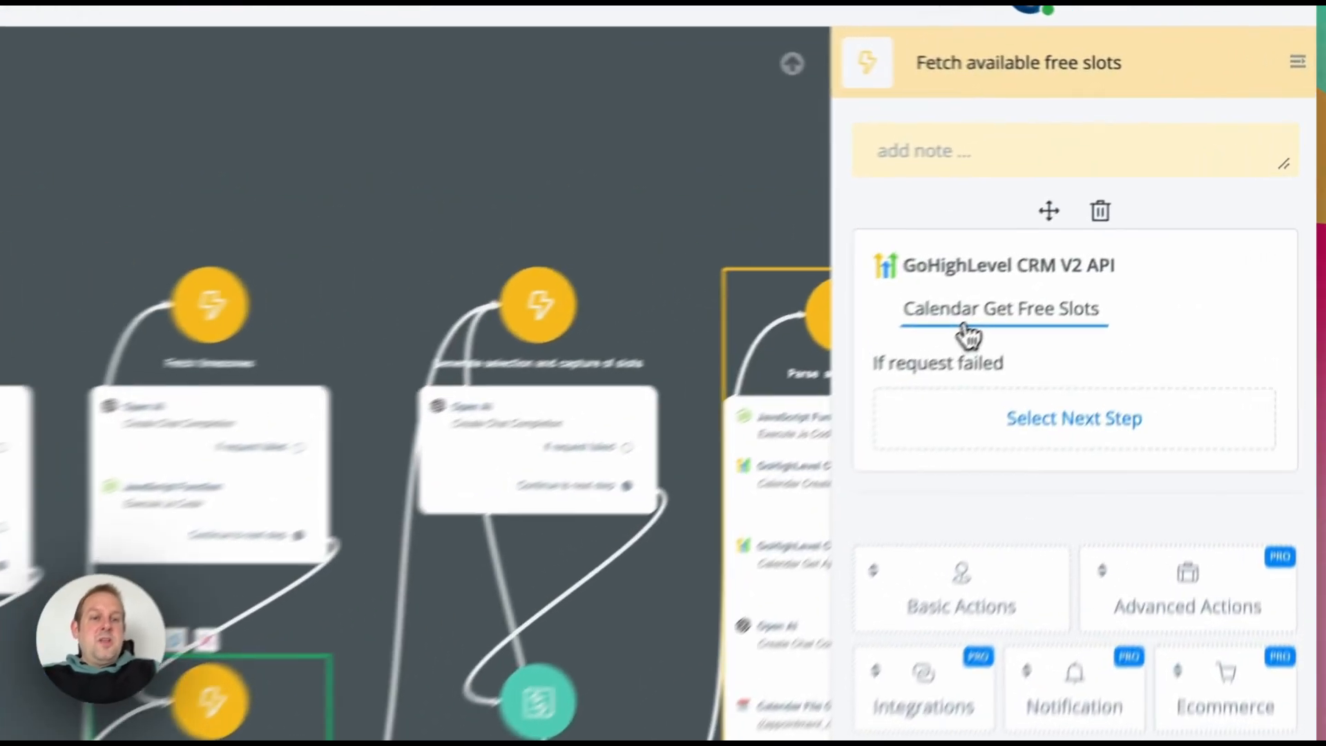
left_click(1118, 216)
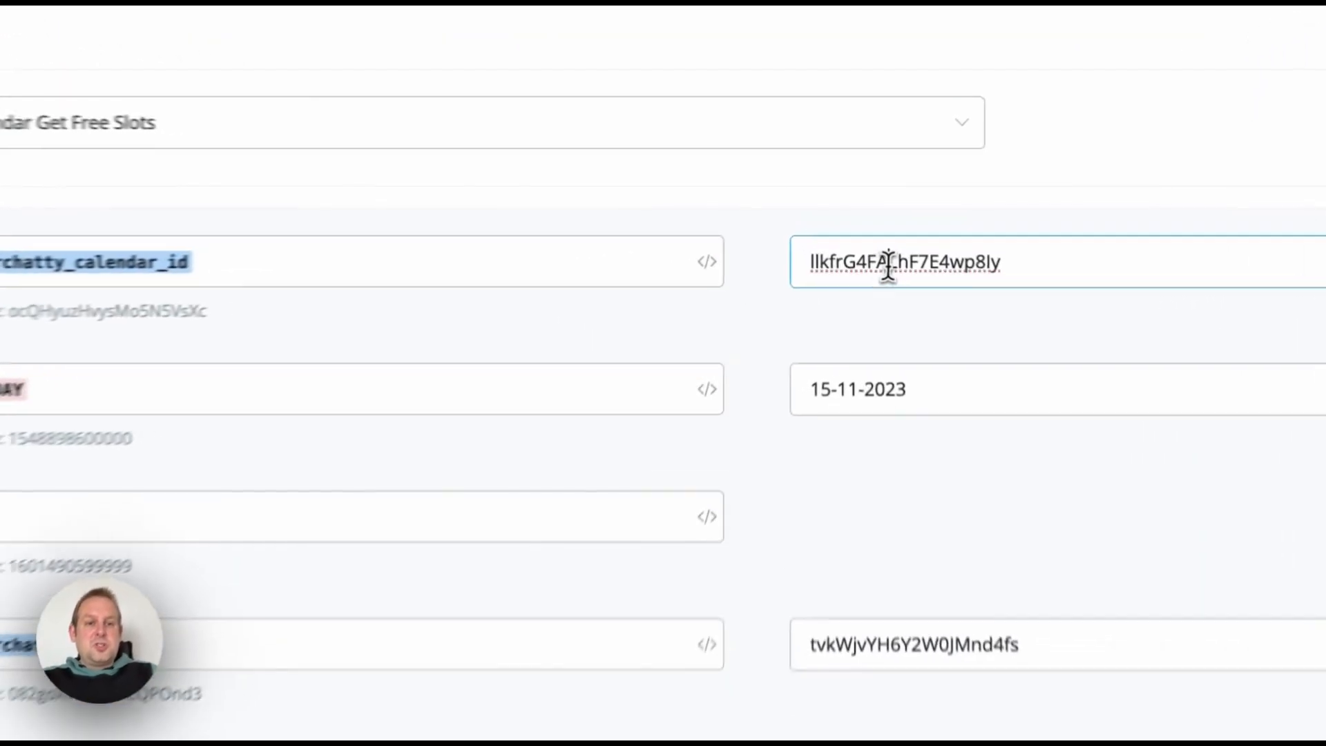
double_click(866, 225)
left_click(11, 423)
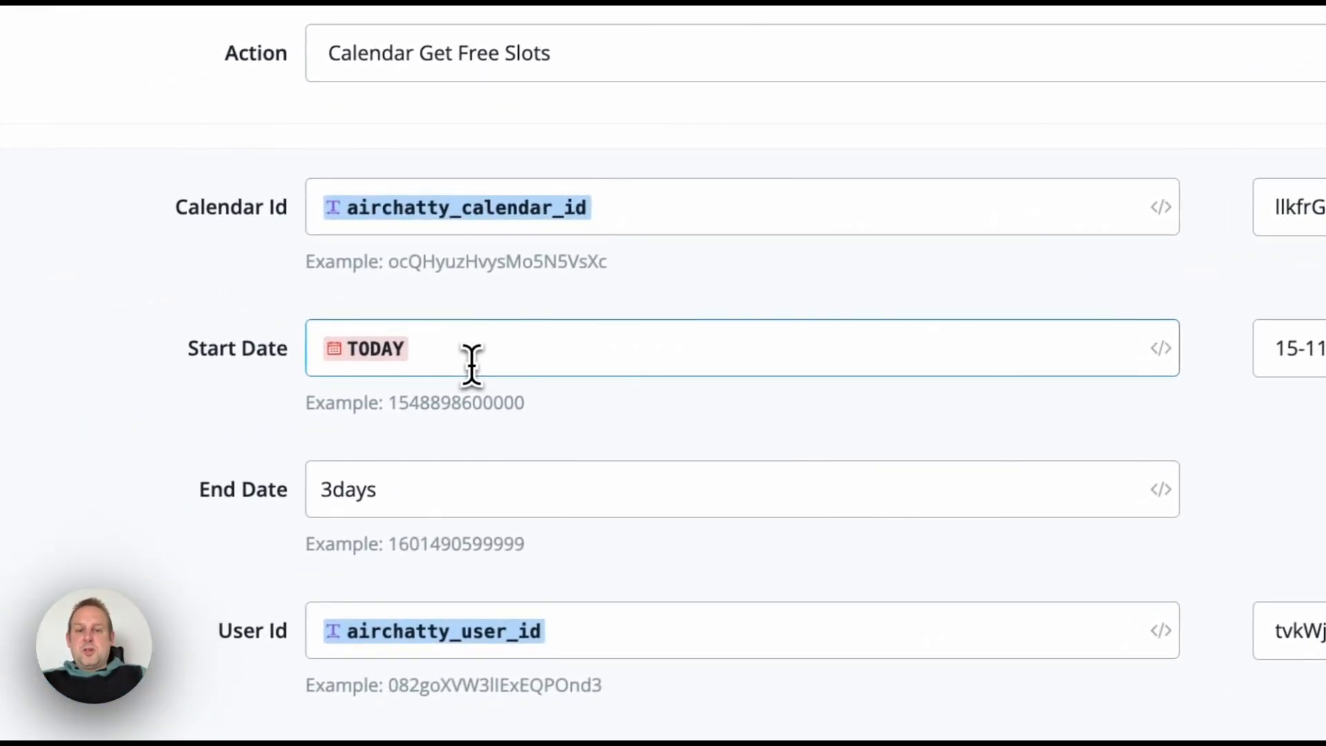
left_click_drag(927, 413, 794, 419)
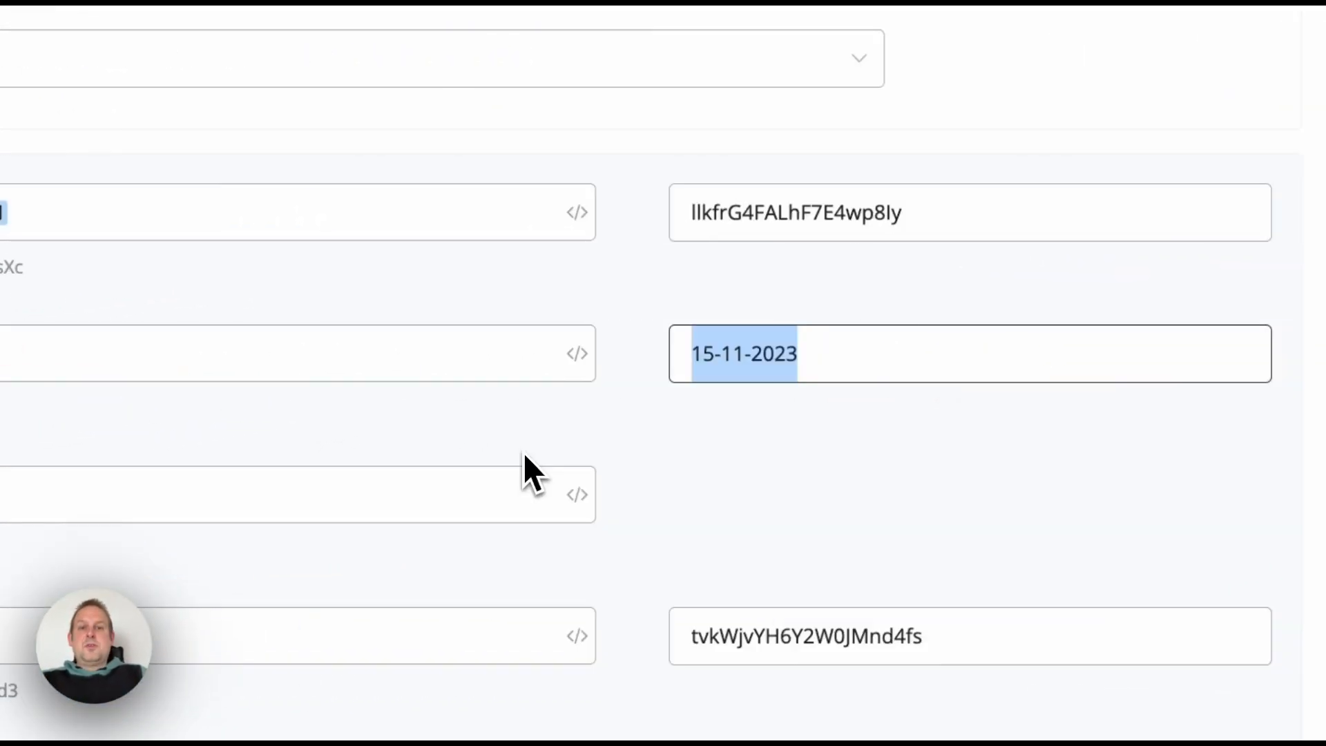
left_click(808, 371)
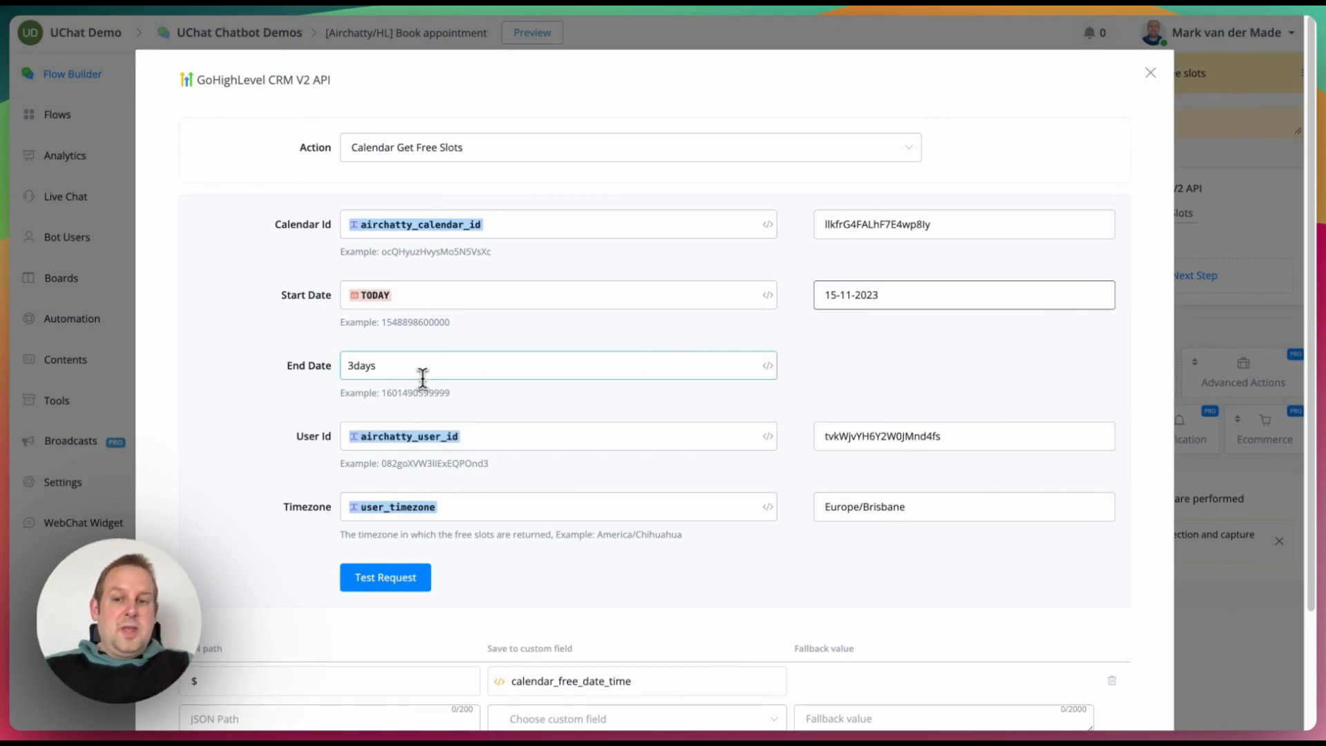
Step: Test the free-slots lookup with a 3-day range, then with End Date 7days, and review the slots
scroll(424, 376, "down", 2)
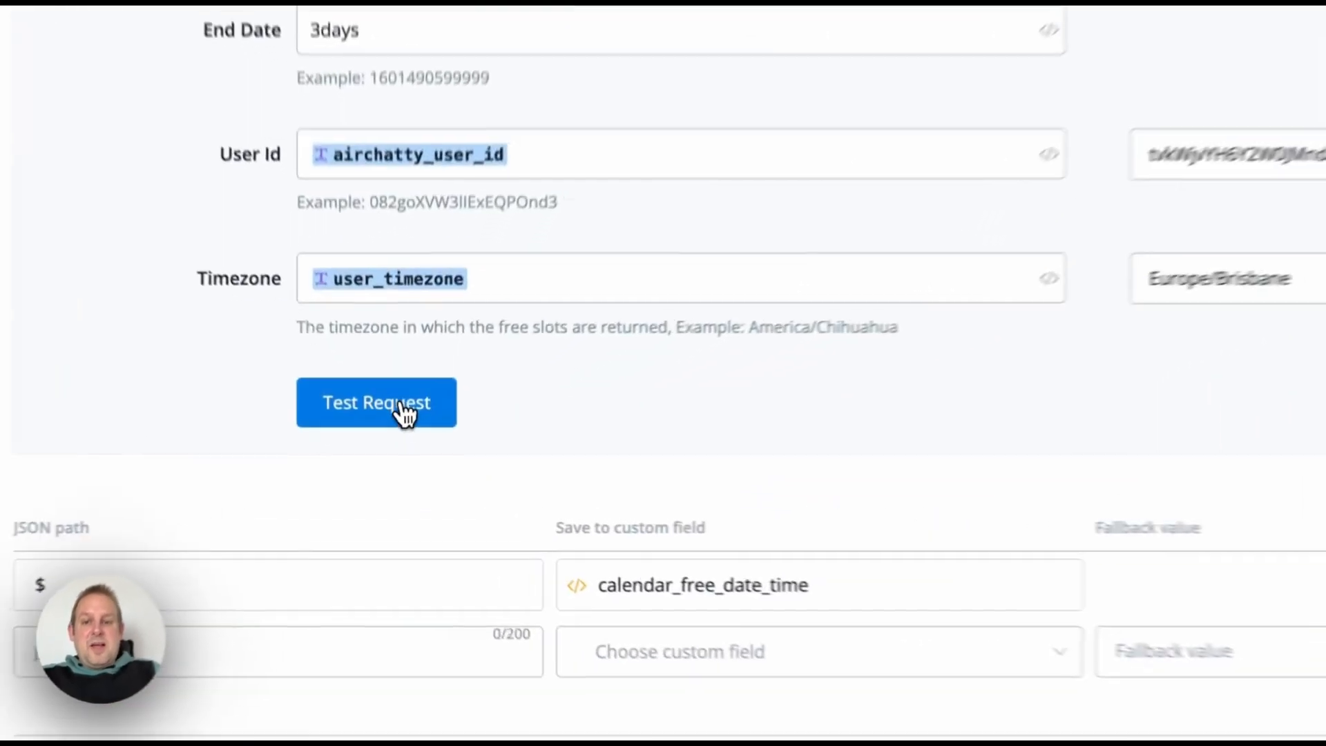
left_click(401, 440)
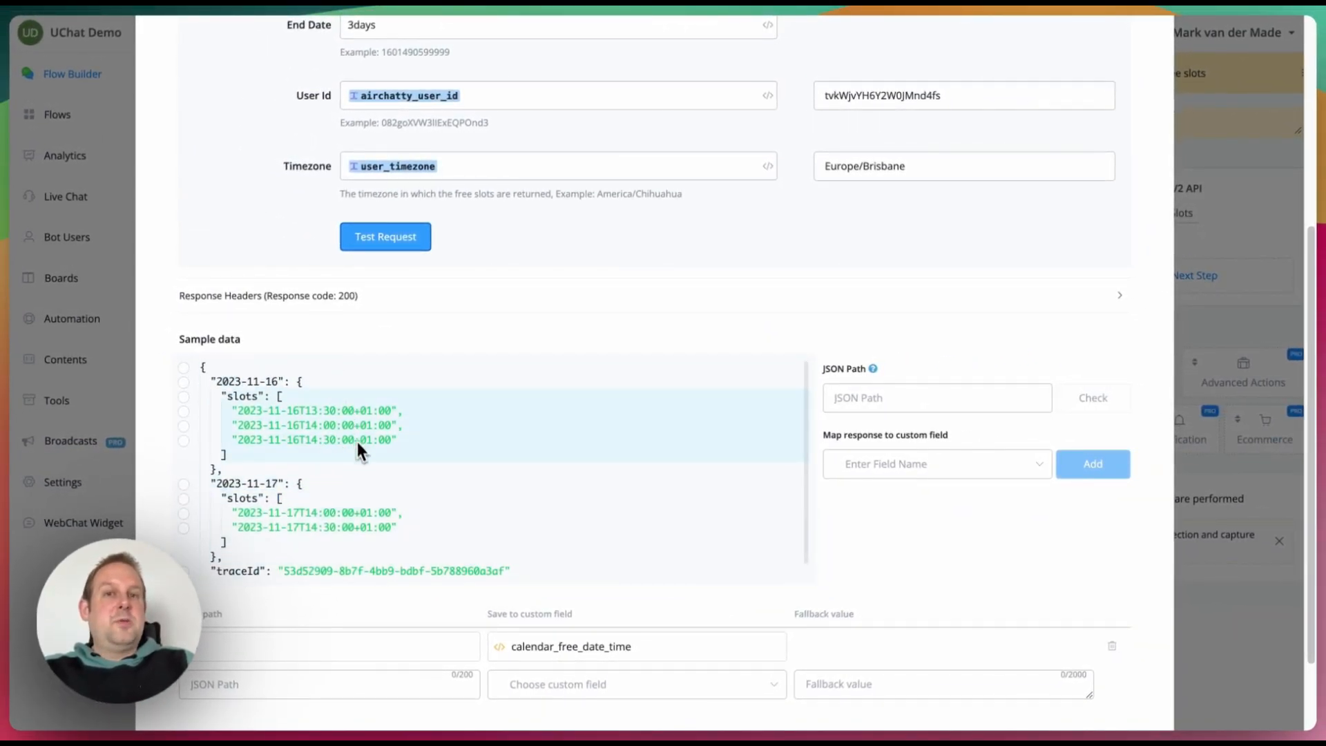
scroll(888, 428, "up", 5)
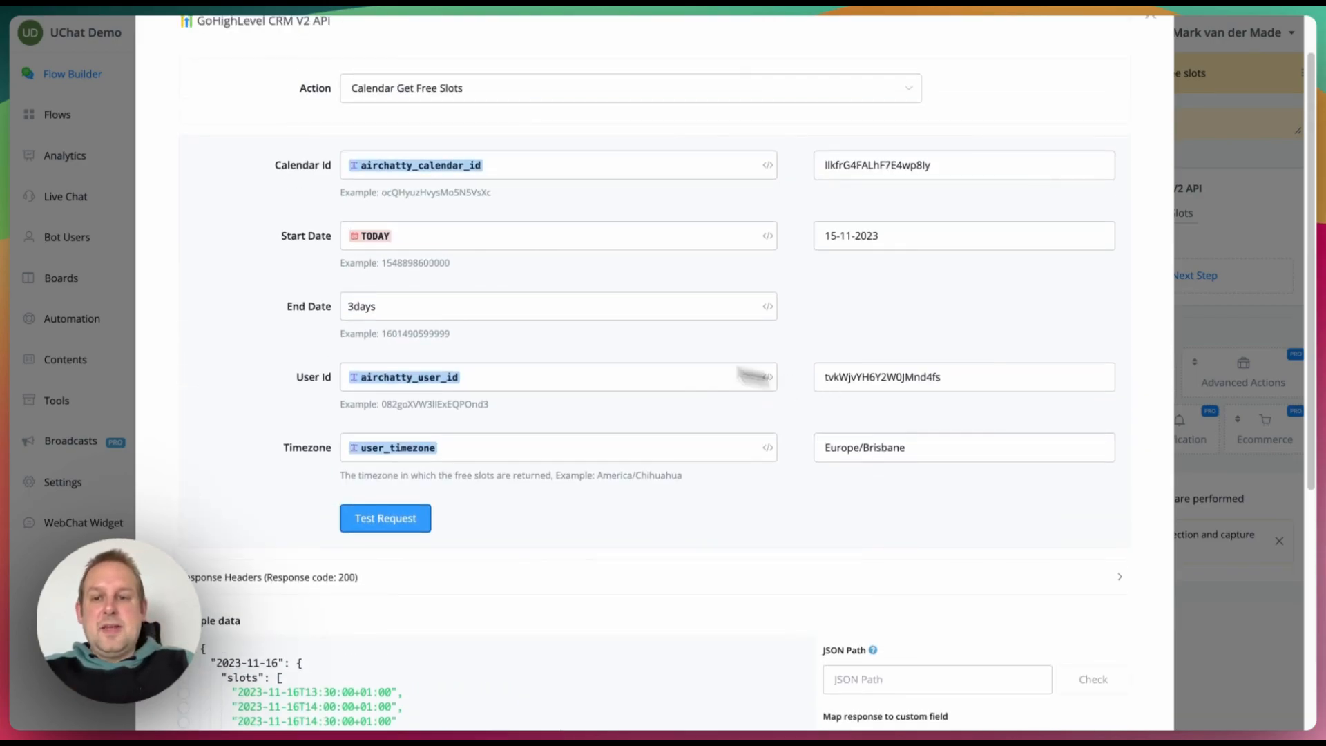
left_click(346, 306)
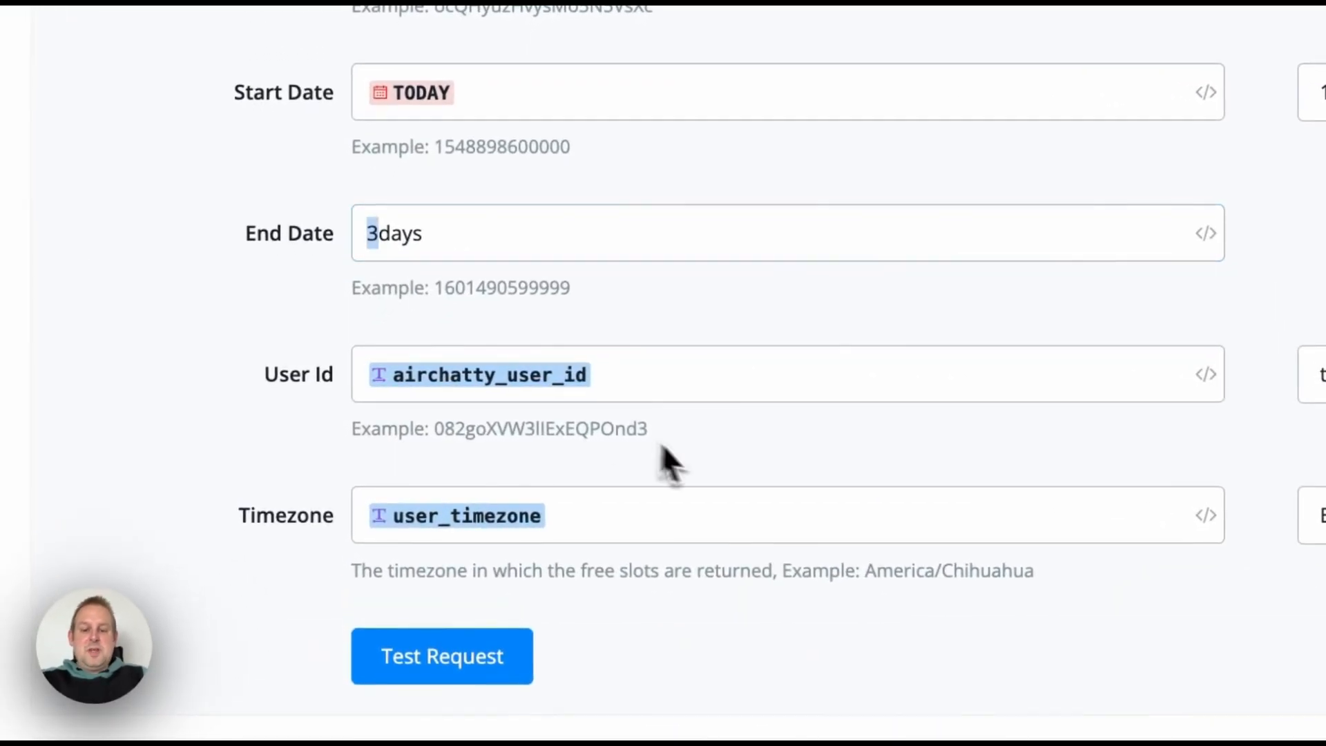
left_click(283, 563)
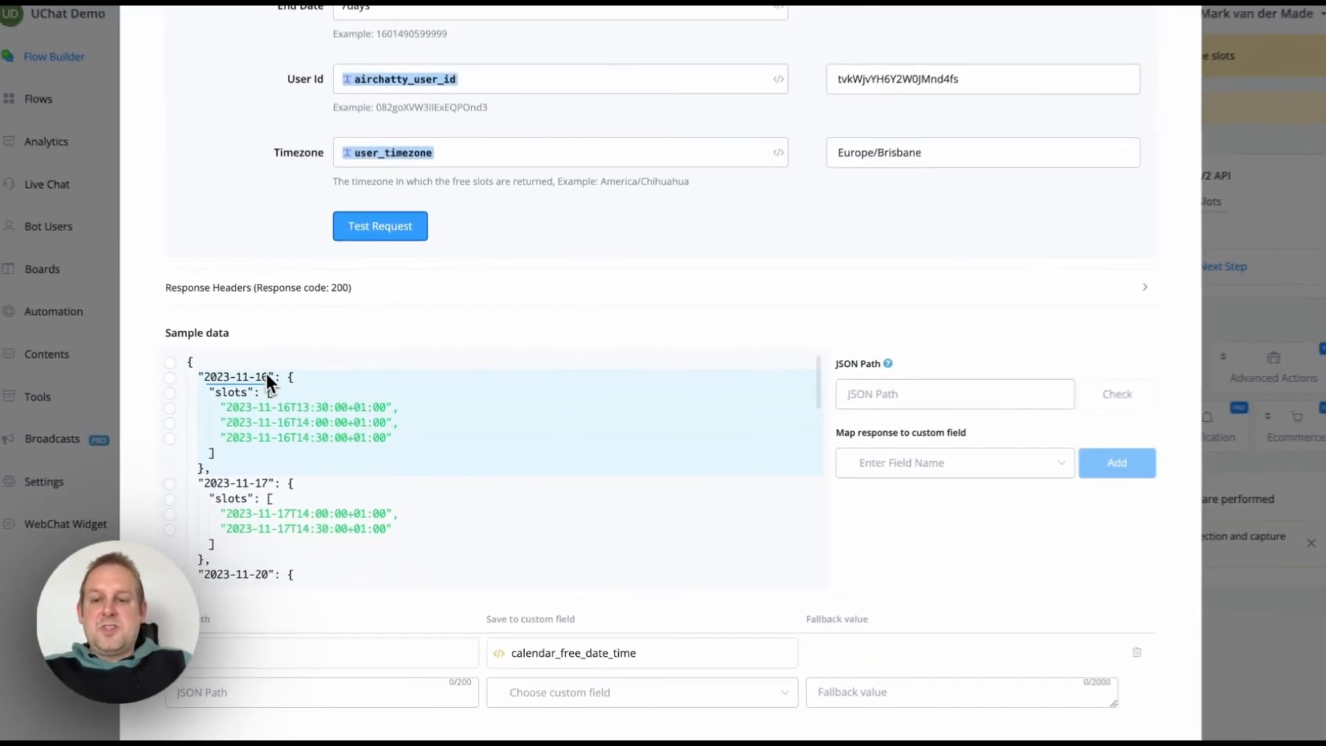
scroll(283, 528, "down", 4)
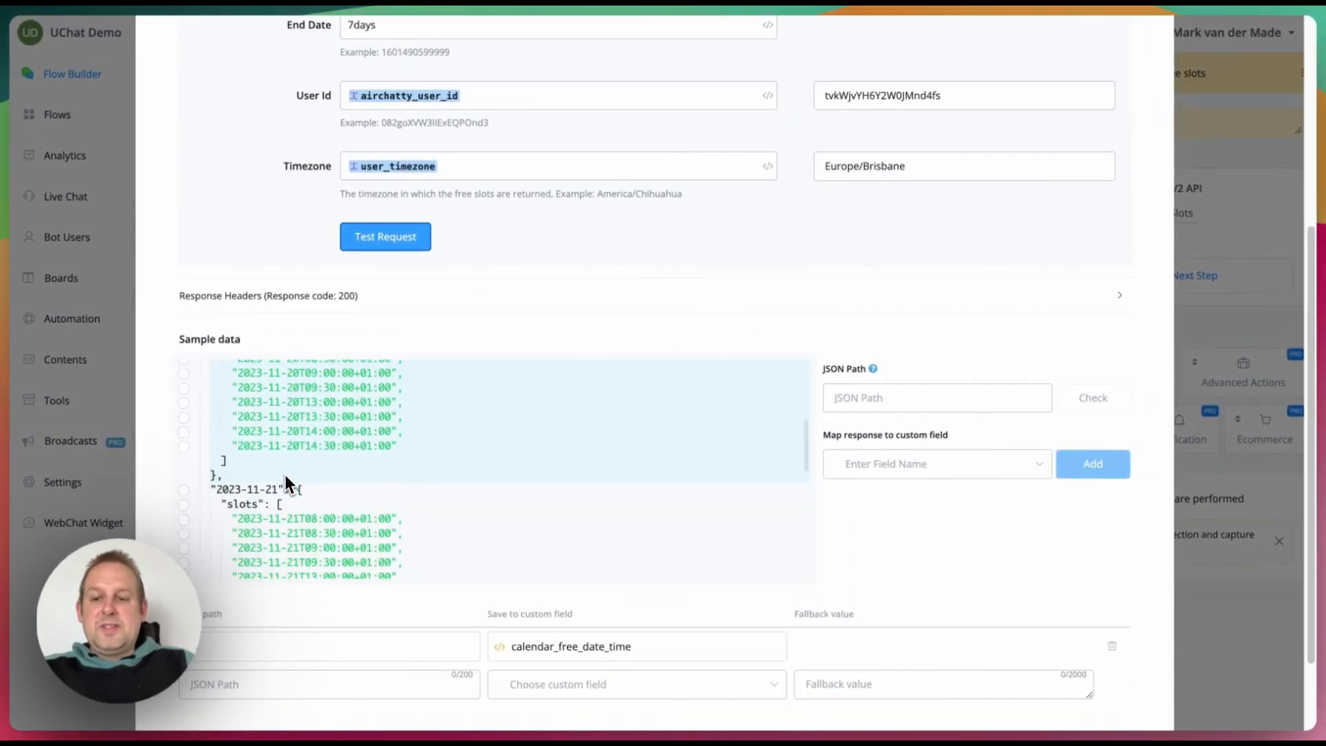
scroll(283, 483, "down", 5)
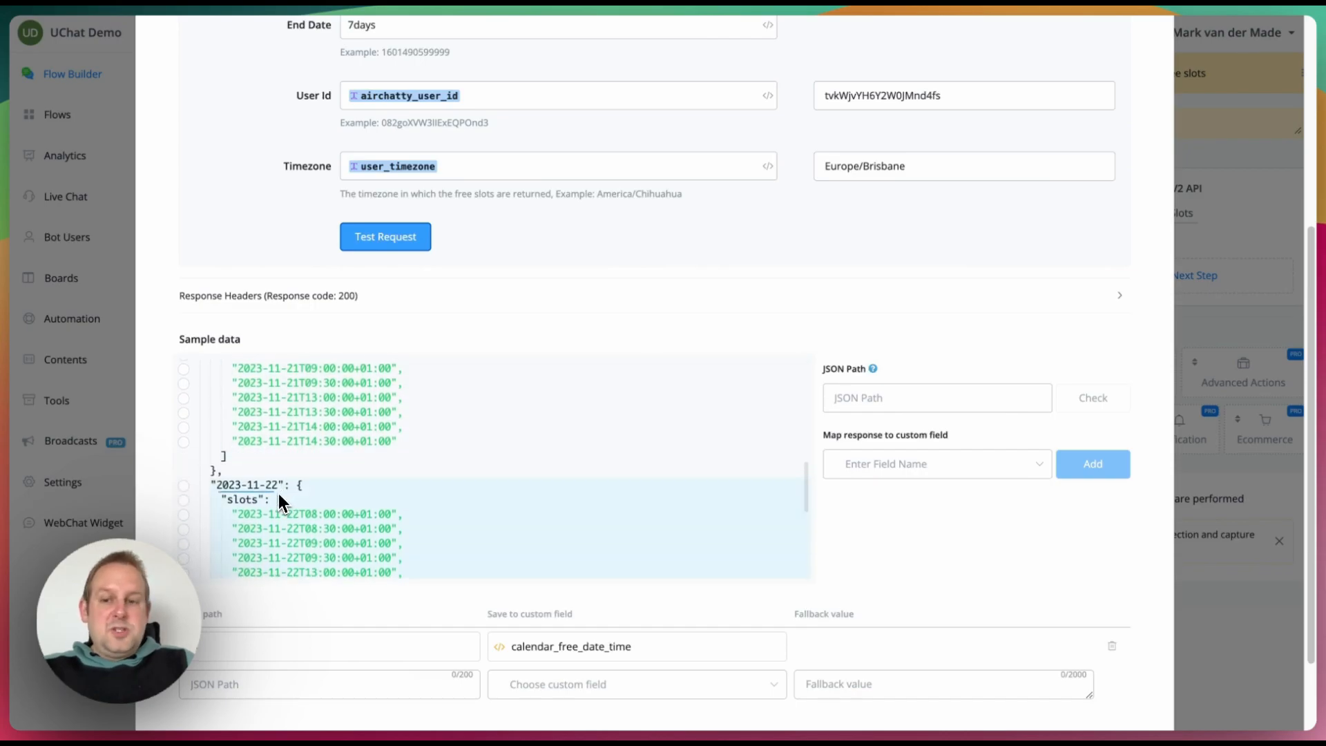
scroll(279, 492, "down", 6)
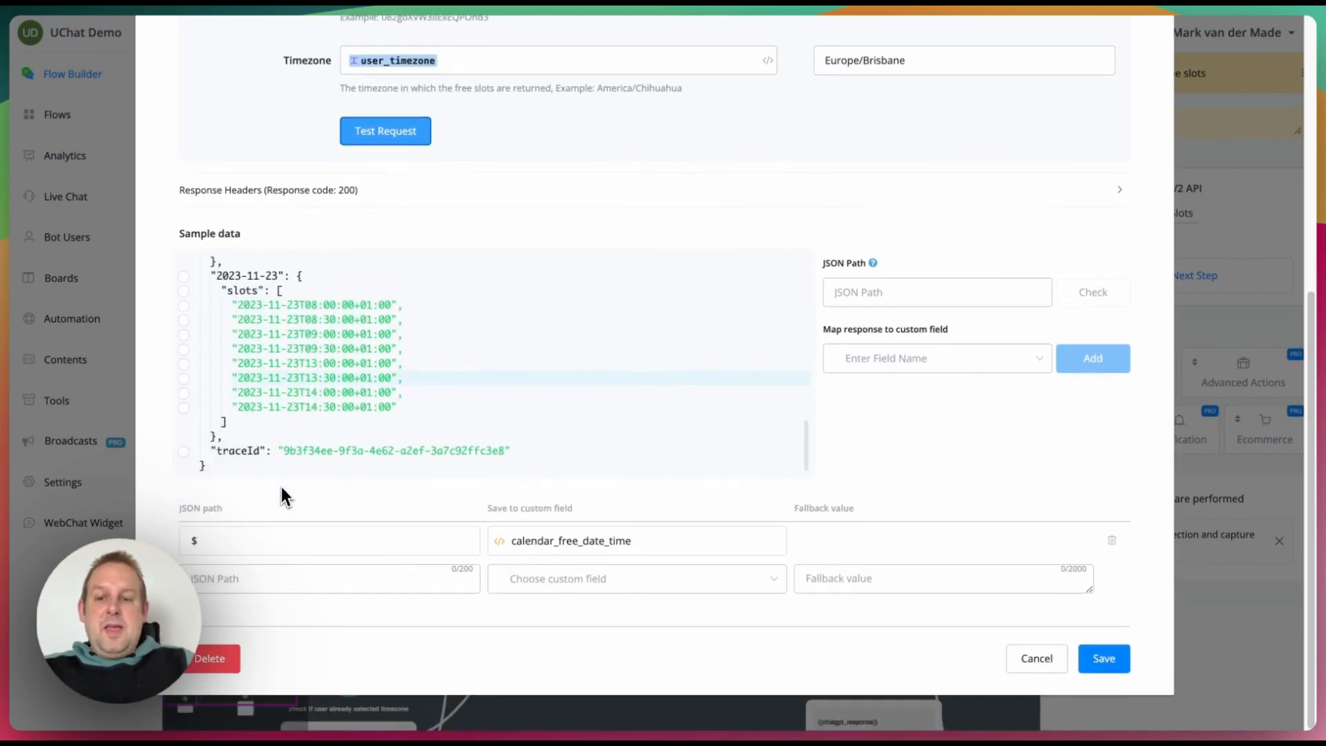
scroll(690, 388, "up", 10)
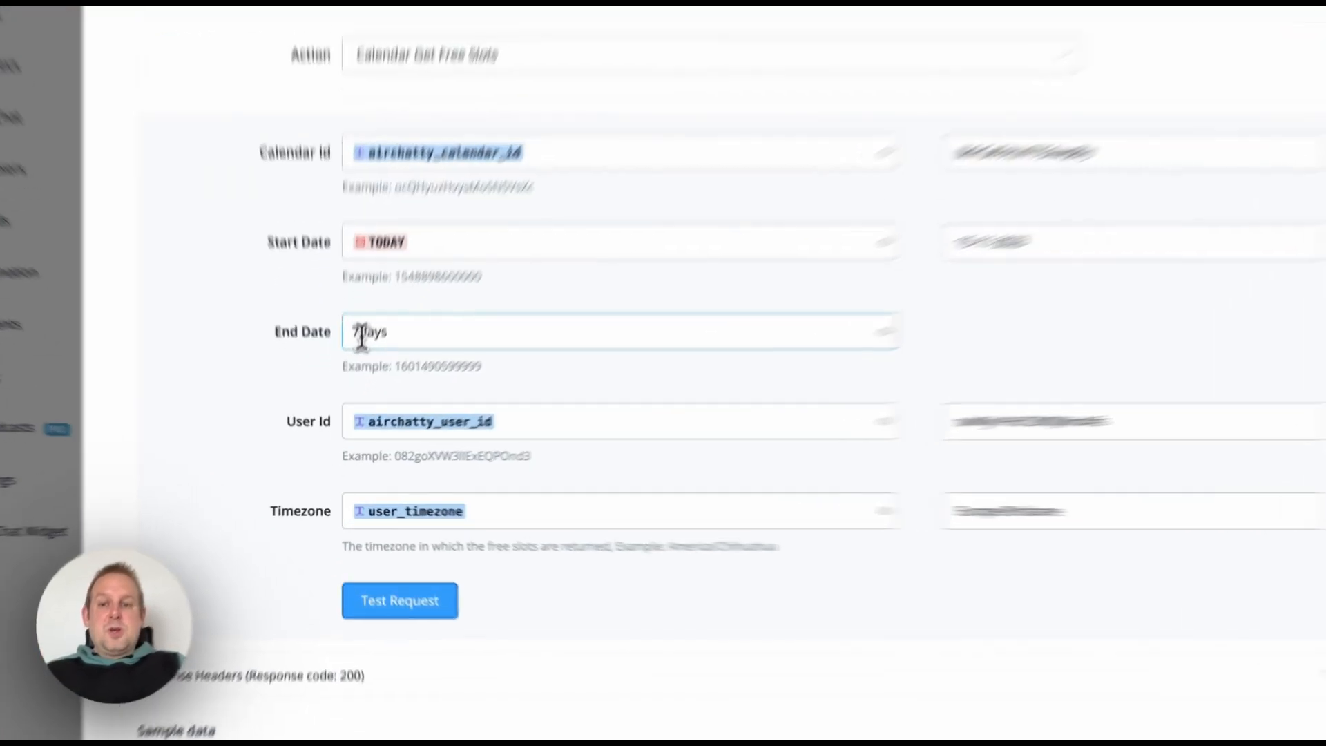
Step: Set the End Date back to 3days
left_click_drag(354, 368, 346, 371)
type("3")
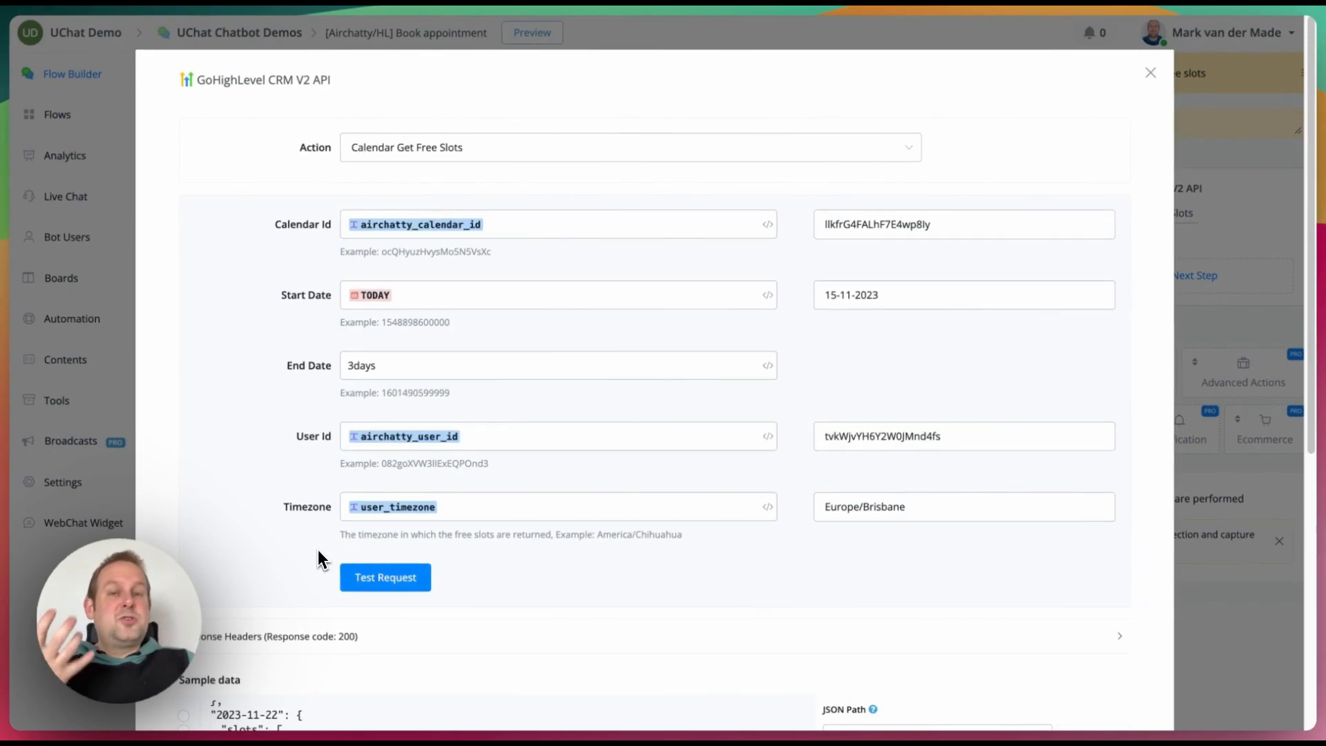
scroll(318, 549, "down", 2)
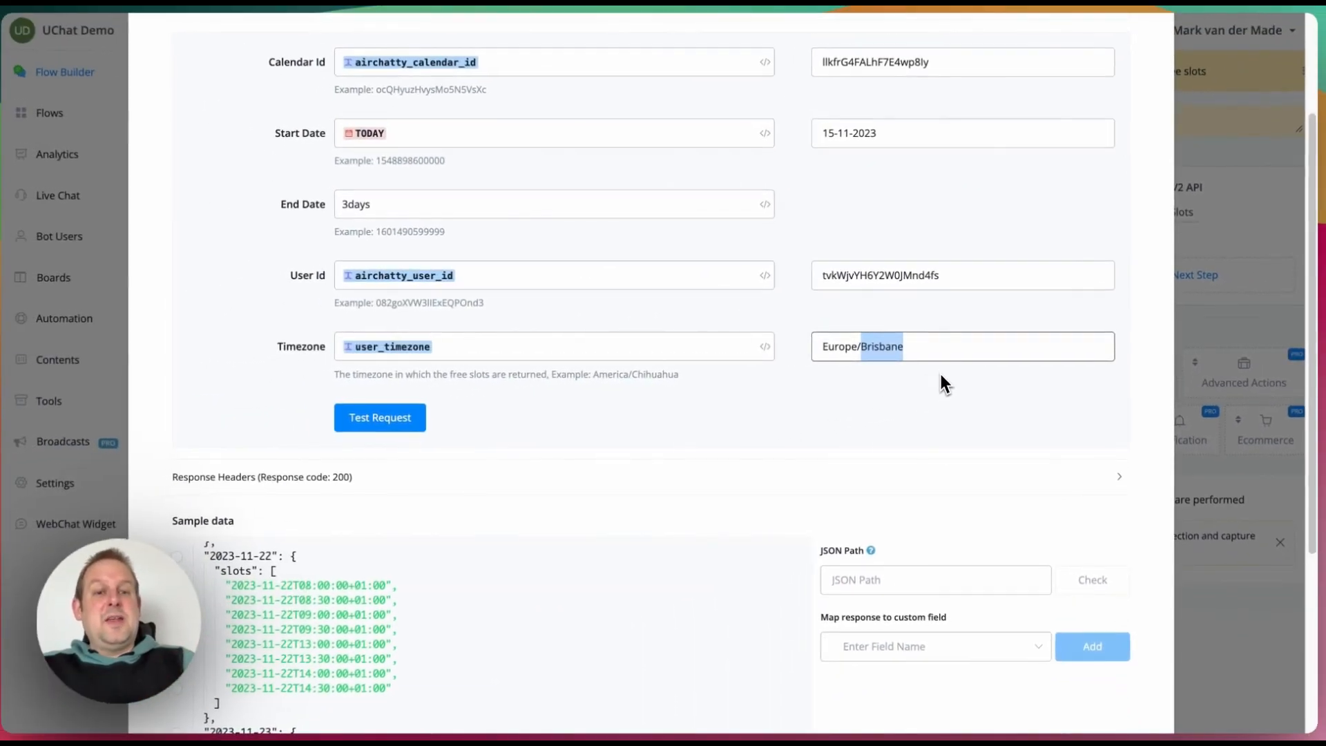
Step: Set the test timezone to Europe/Budapest and run the free-slots test request
type("Budpae")
type("st")
key("BackSpace")
key("BackSpace")
key("BackSpace")
key("BackSpace")
key("BackSpace")
type("apest")
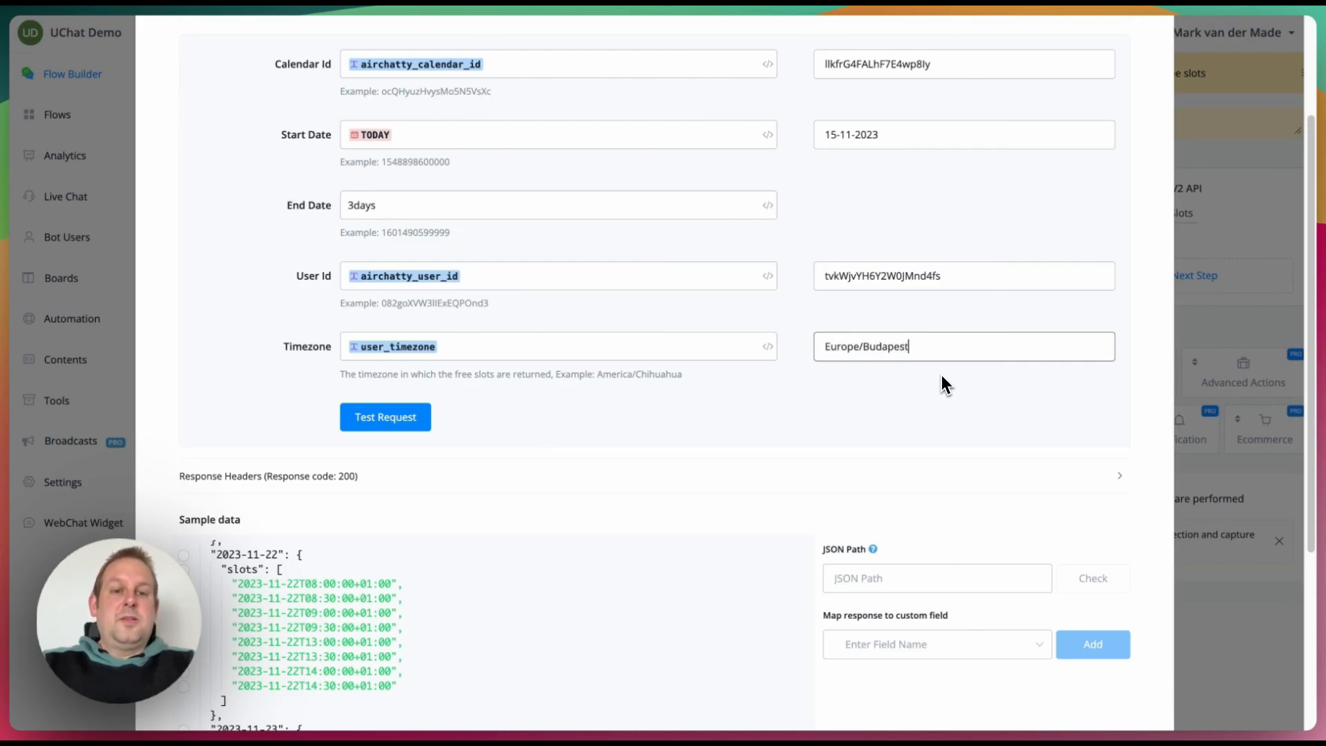
left_click(418, 419)
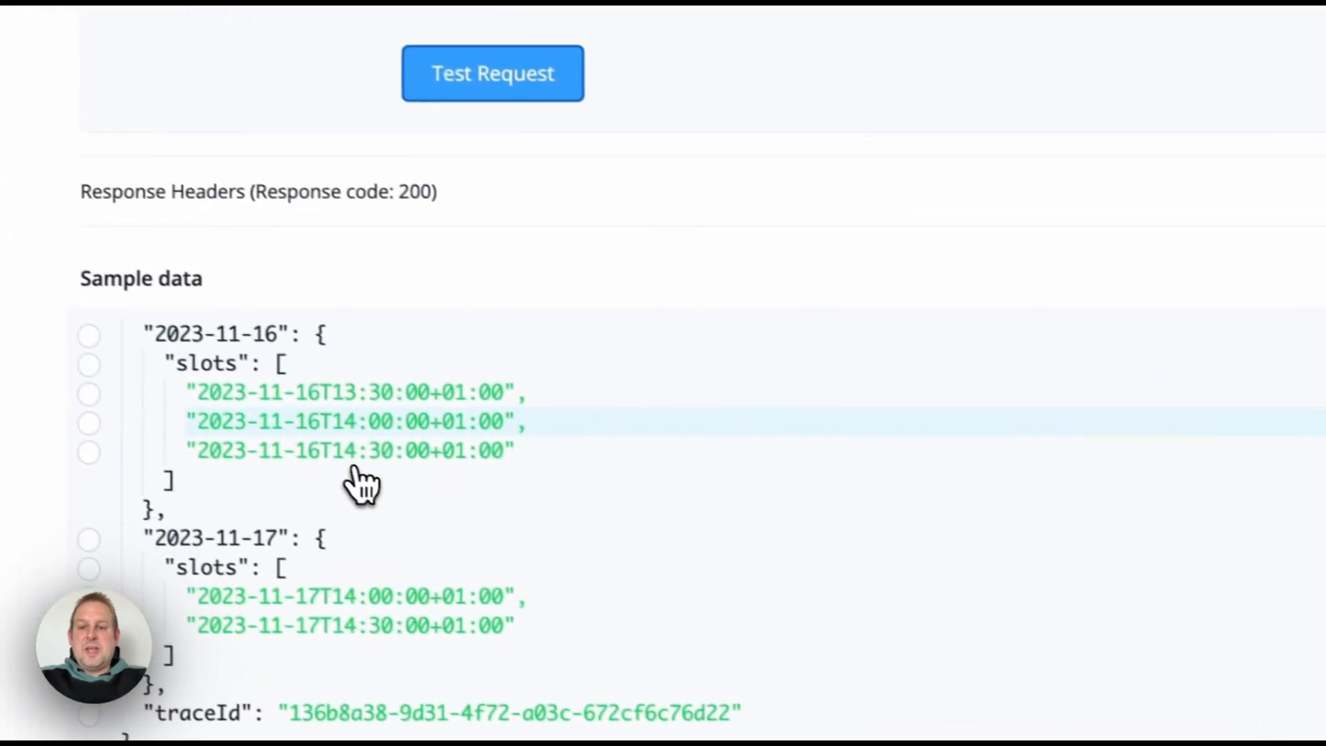
Step: Switch the test timezone to Australia/Brisbane, rerun the test, and map the root response path
triple_click(856, 104)
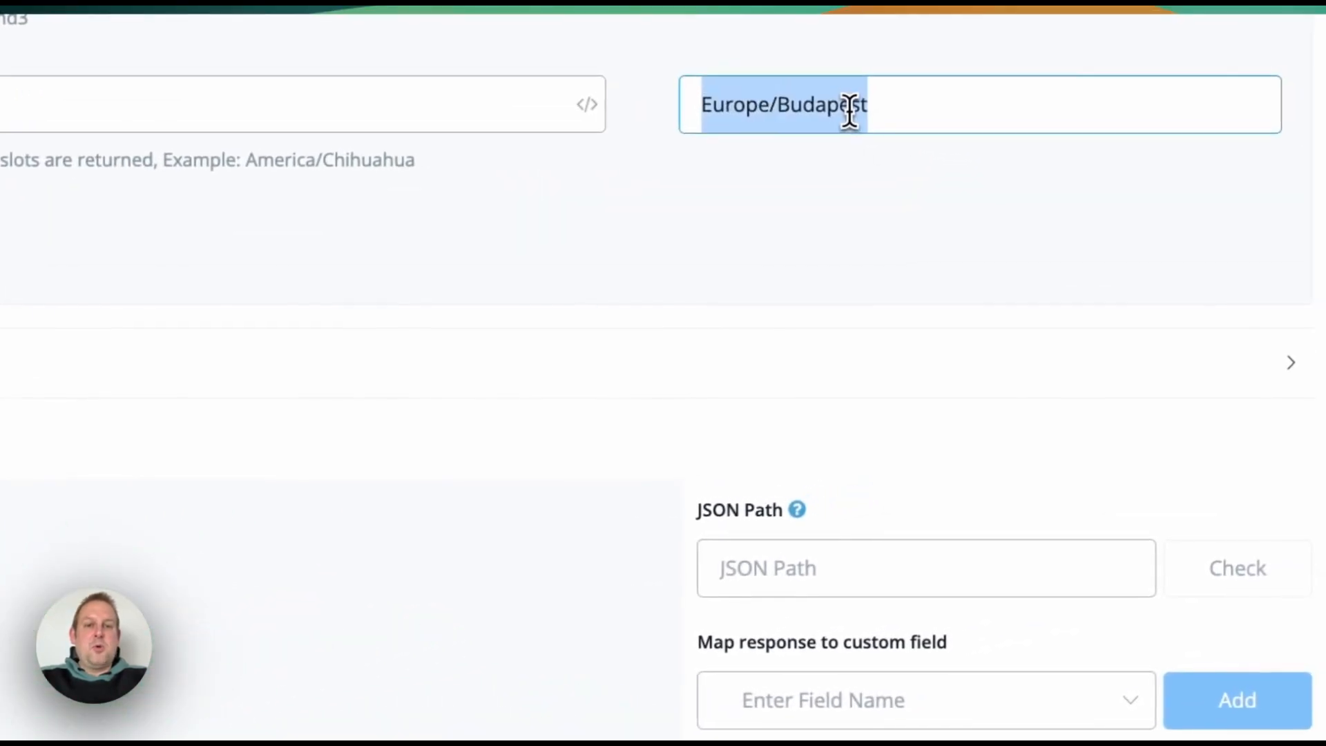
type("Australi")
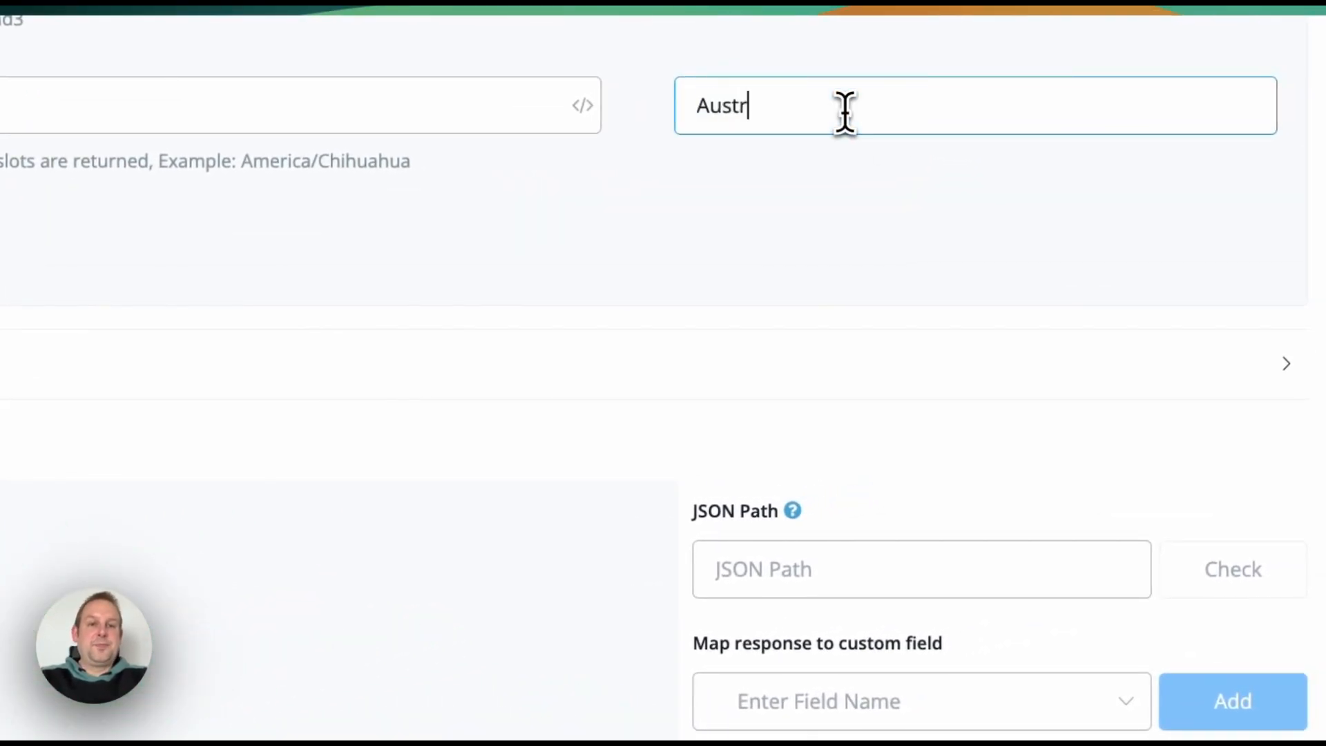
type("a/Bri")
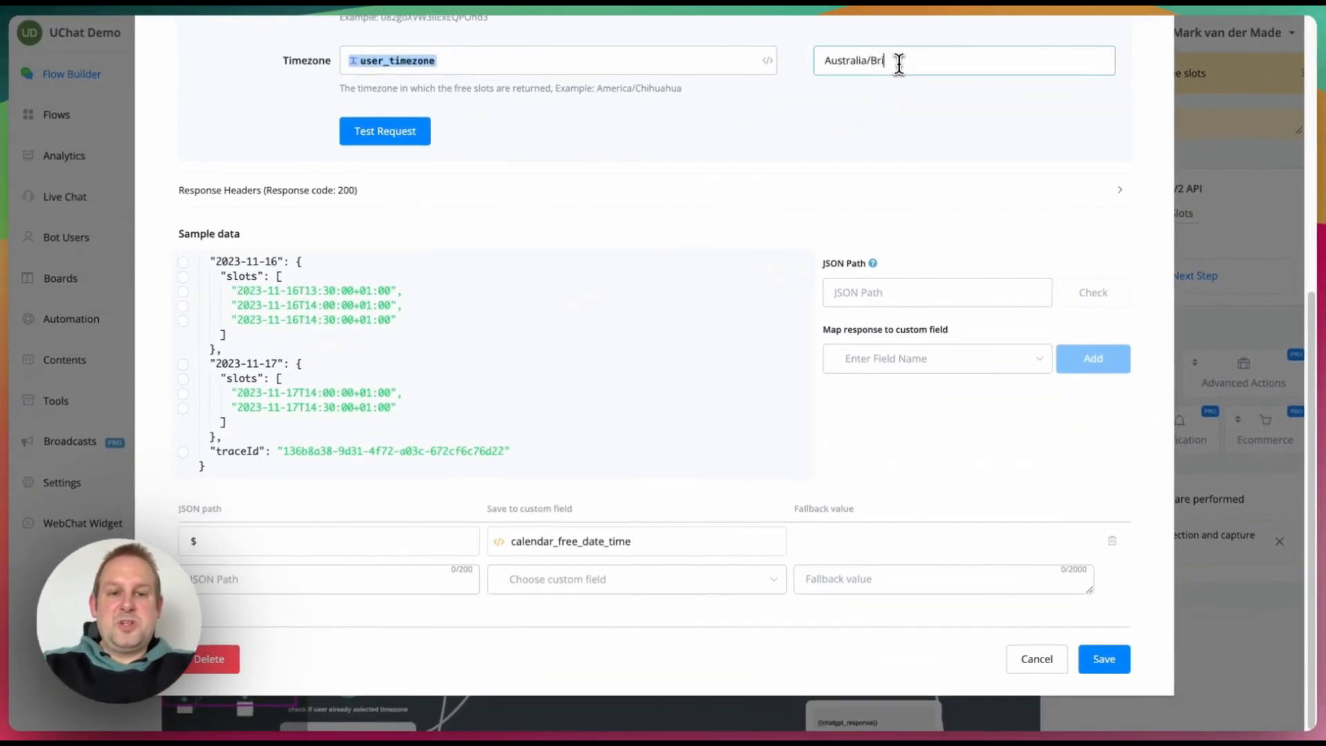
type("sbane")
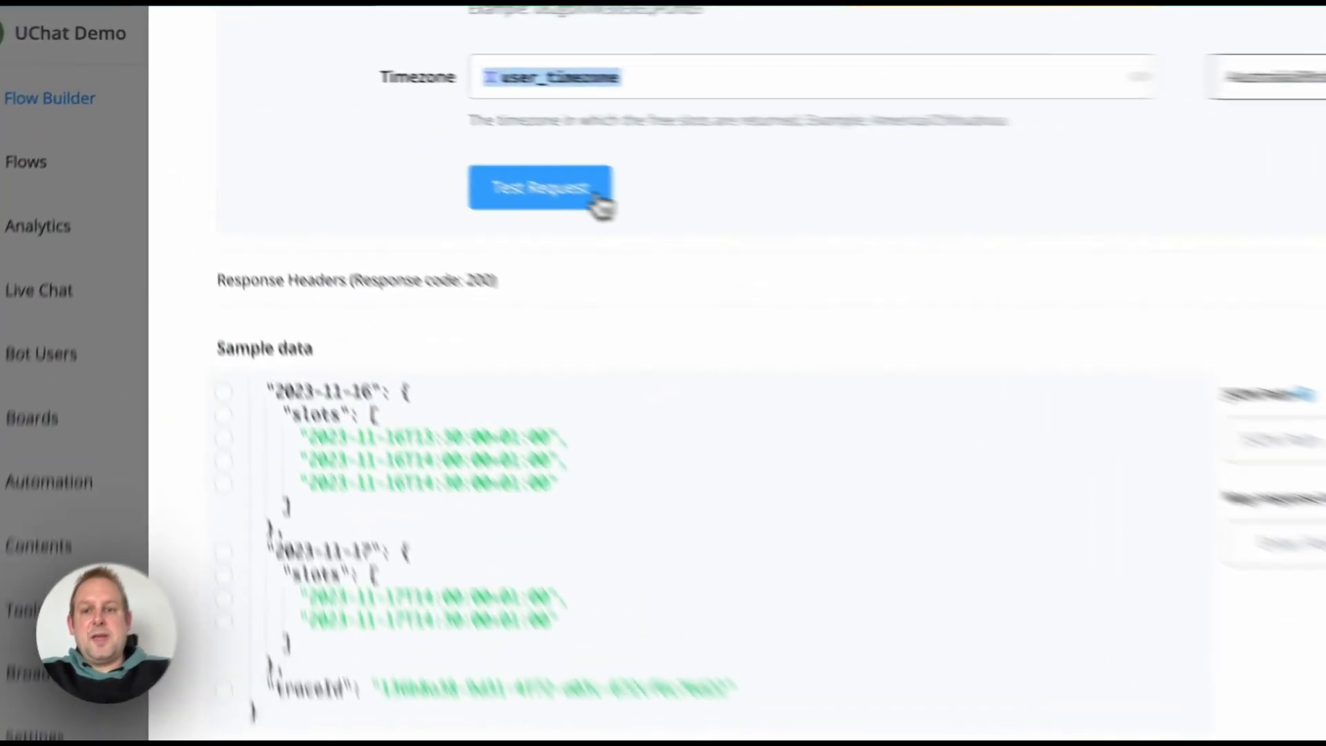
left_click(418, 131)
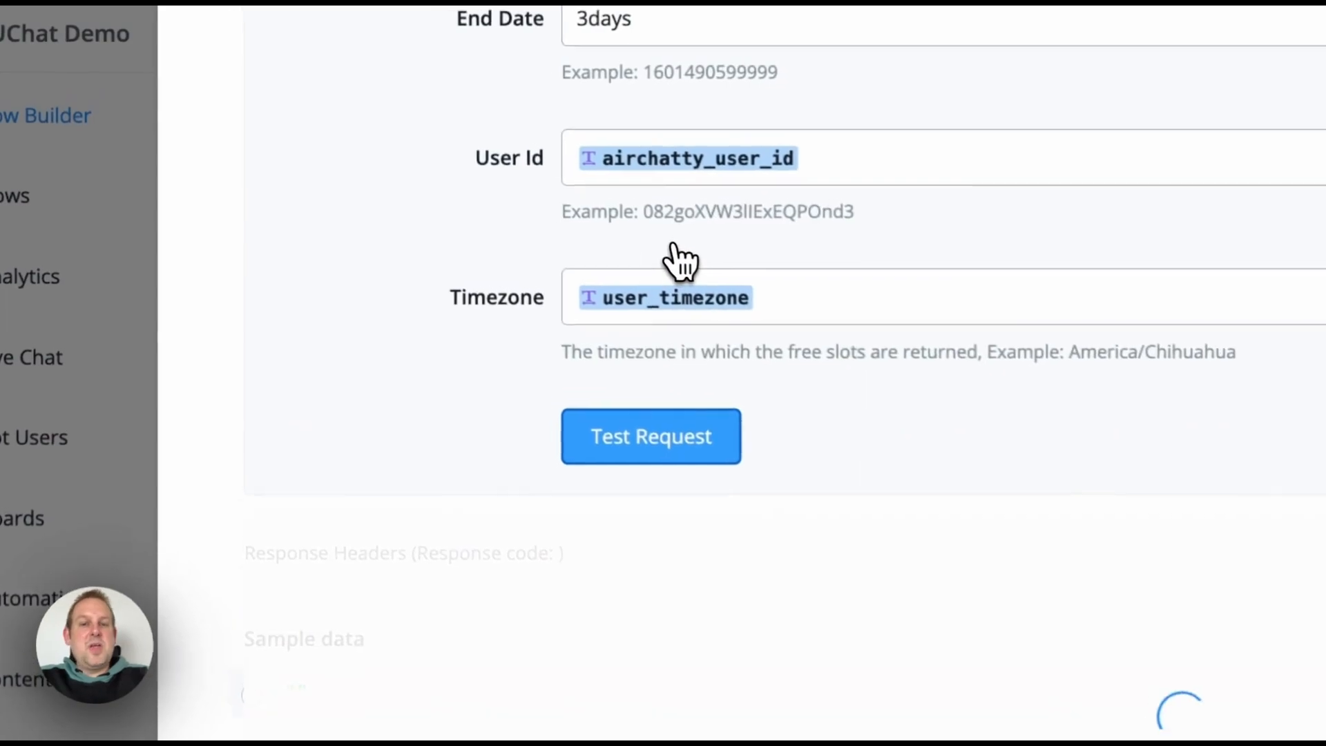
scroll(681, 250, "down", 3)
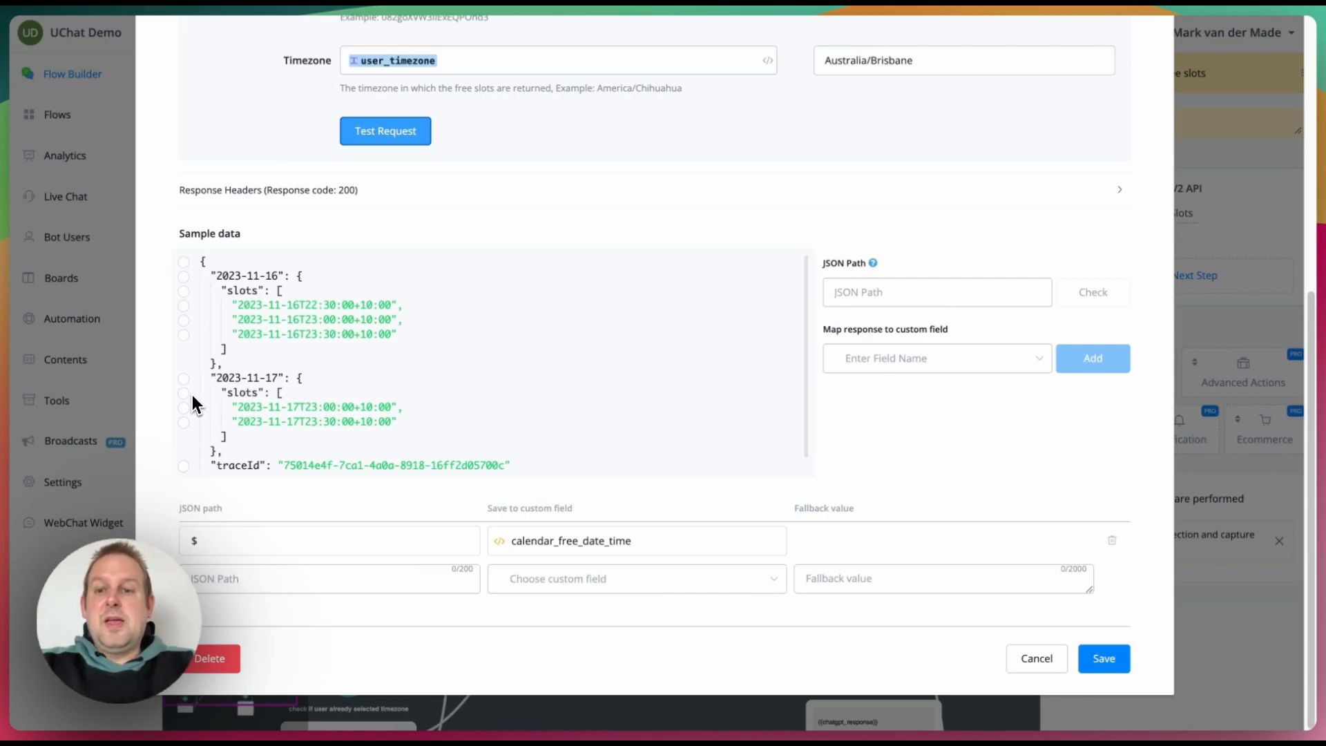
left_click(184, 261)
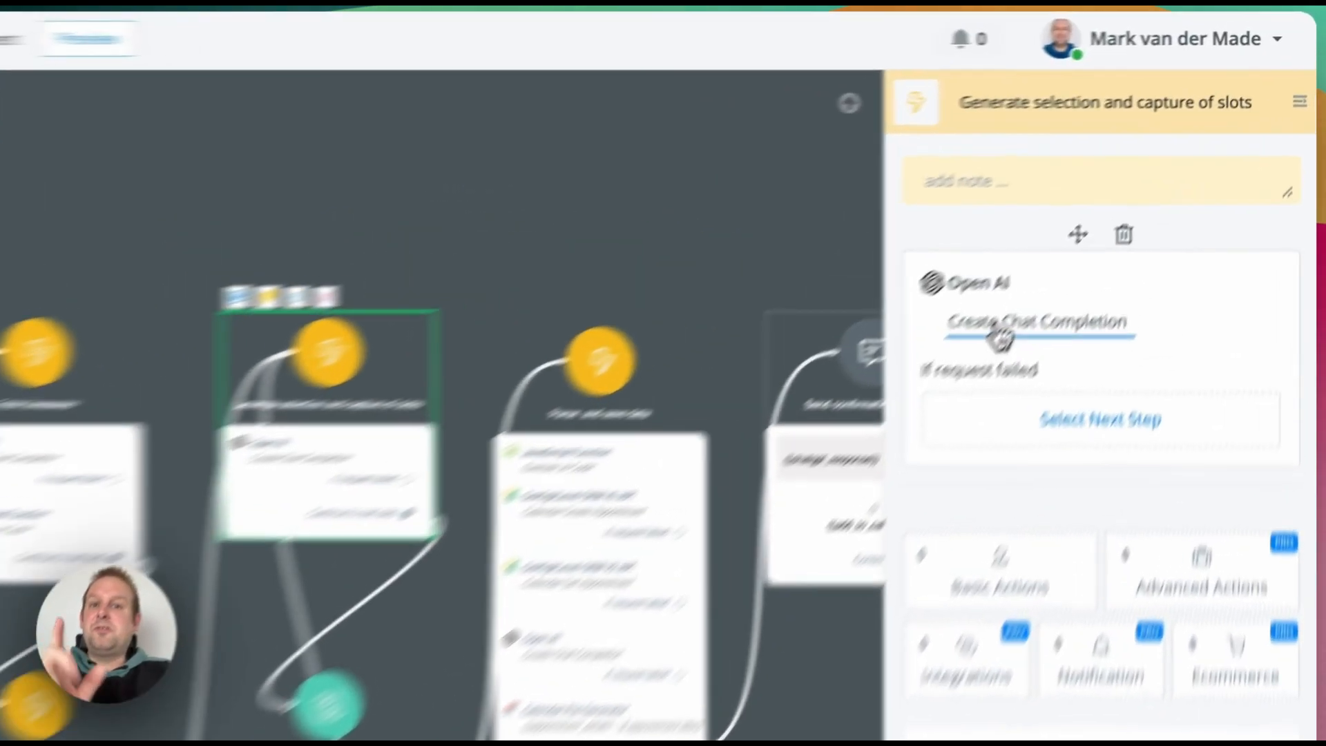
Step: Open the slot-selection chat completion and scroll through the resolved System Message preview
left_click(1111, 214)
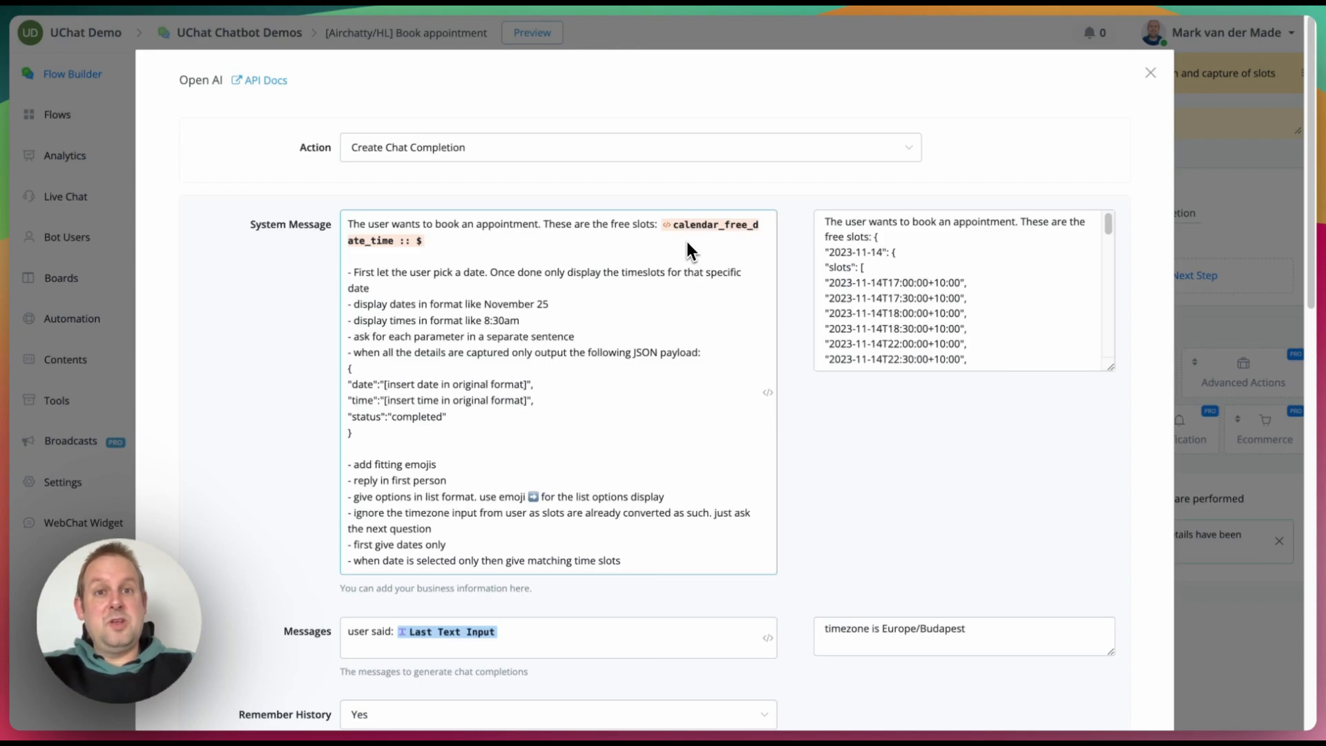
left_click(962, 258)
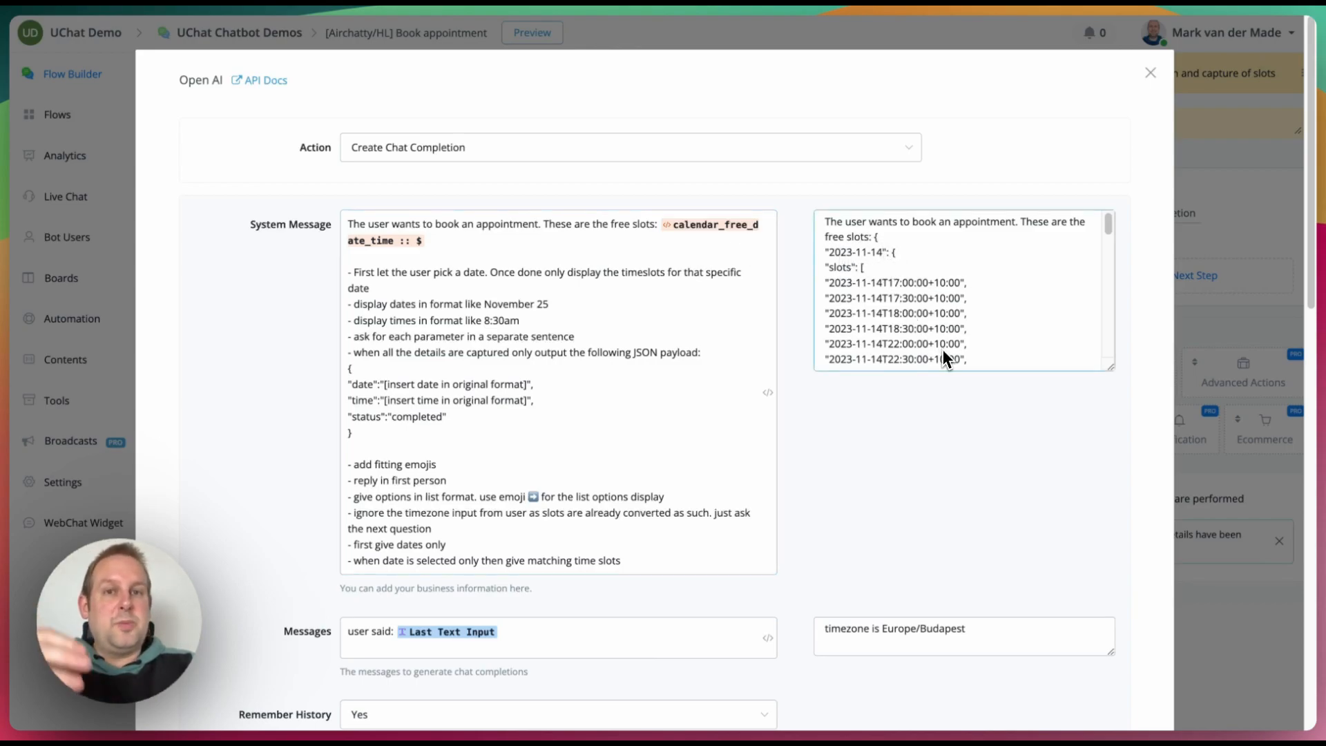
scroll(942, 349, "down", 6)
scroll(943, 349, "down", 5)
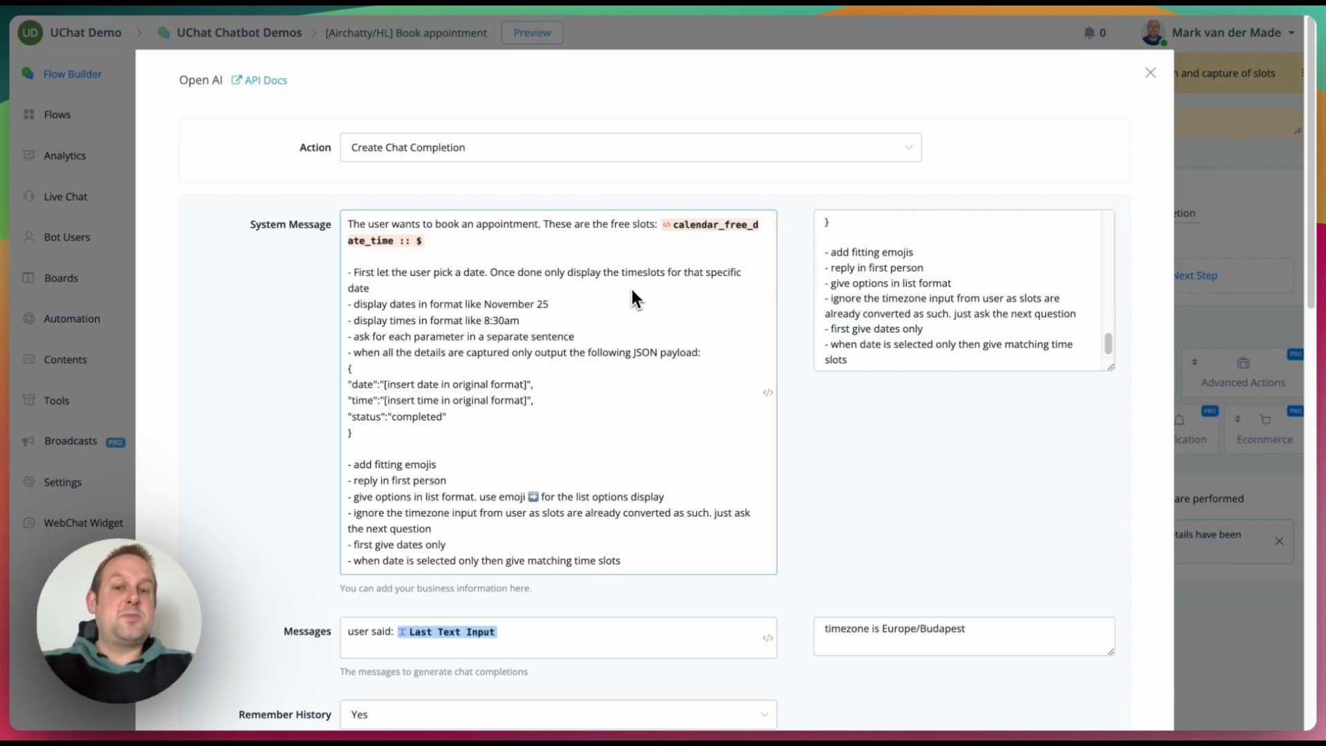
scroll(913, 285, "up", 10)
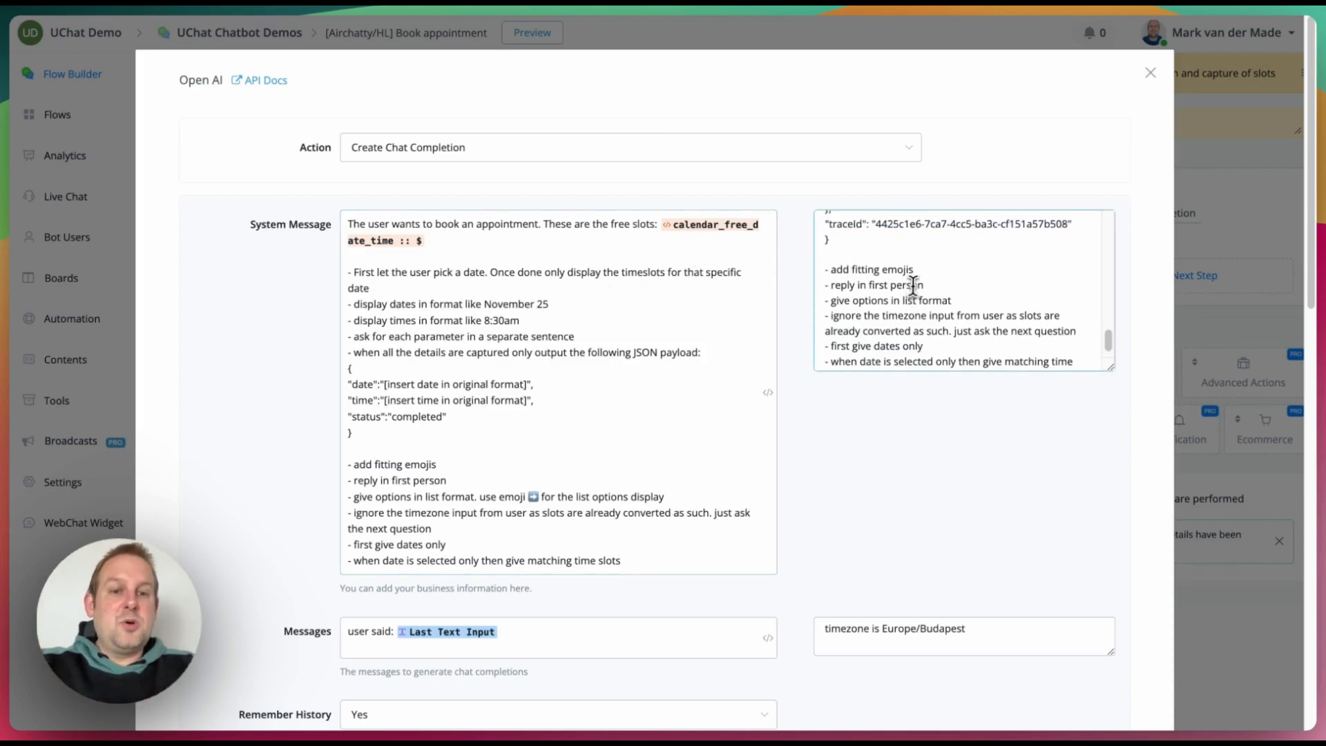
scroll(905, 294, "up", 3)
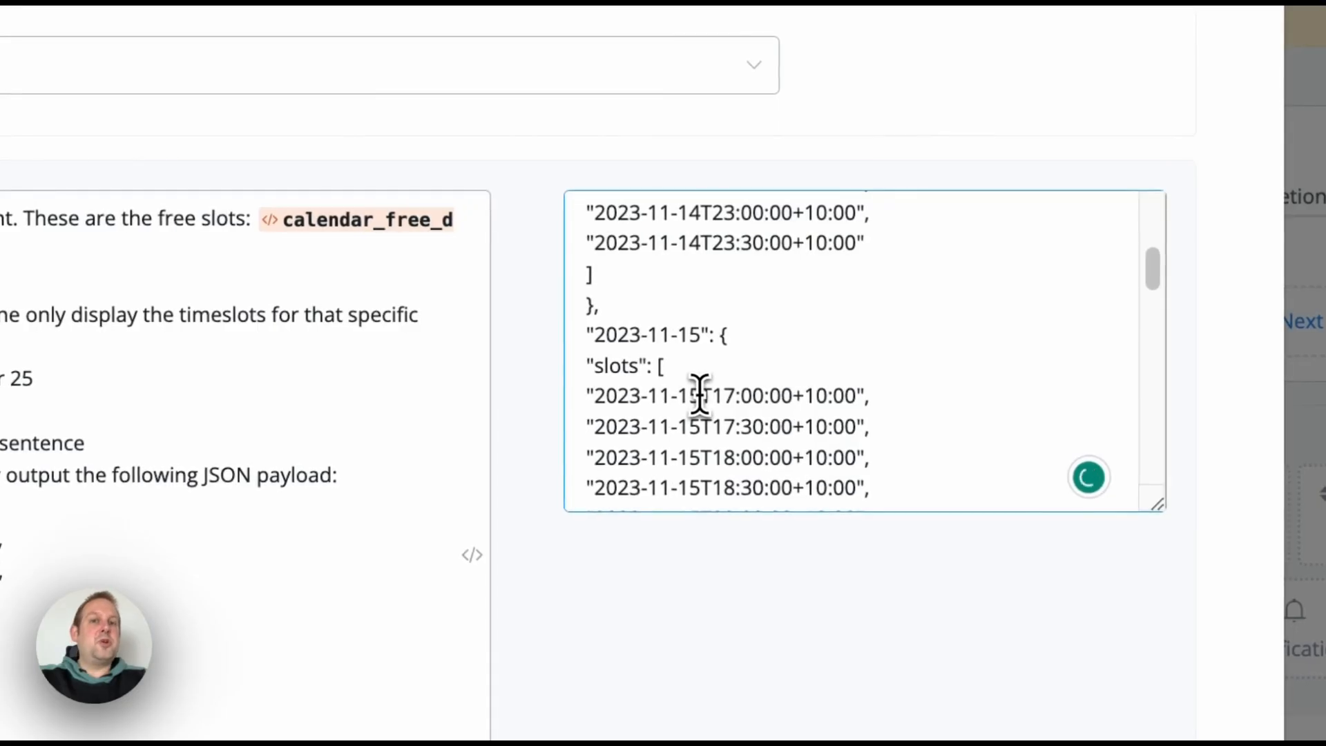
Step: Highlight the 2023-11-15 date and the eight 2023-11-14 slot times in the preview
left_click_drag(687, 395, 585, 399)
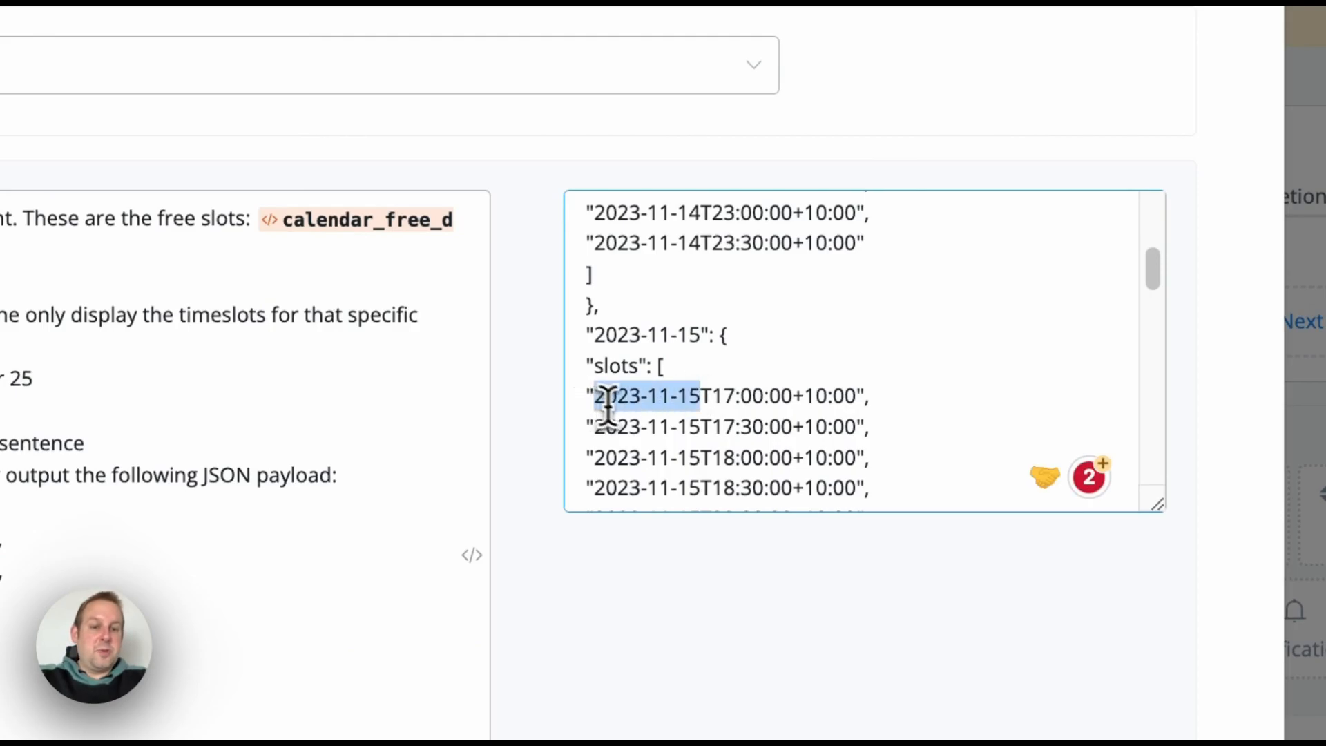
scroll(699, 450, "up", 1)
scroll(656, 301, "up", 3)
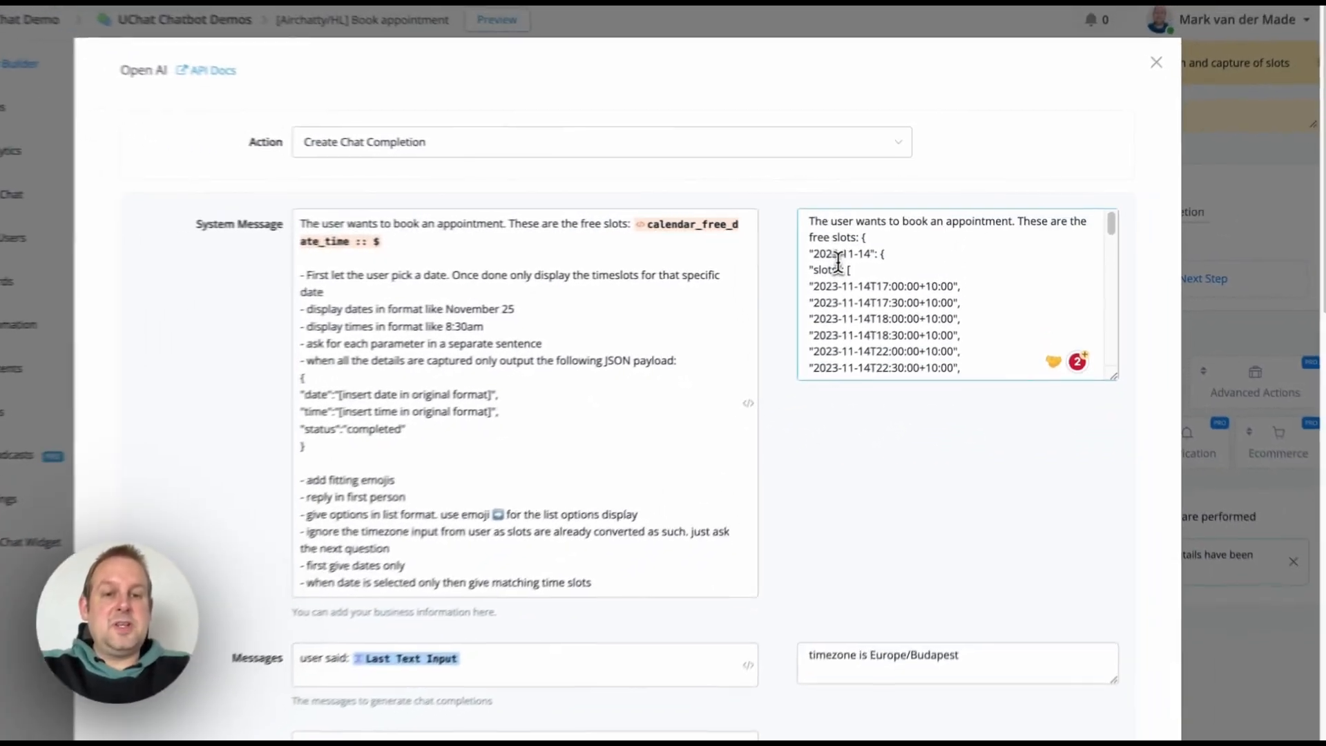
scroll(640, 292, "down", 1)
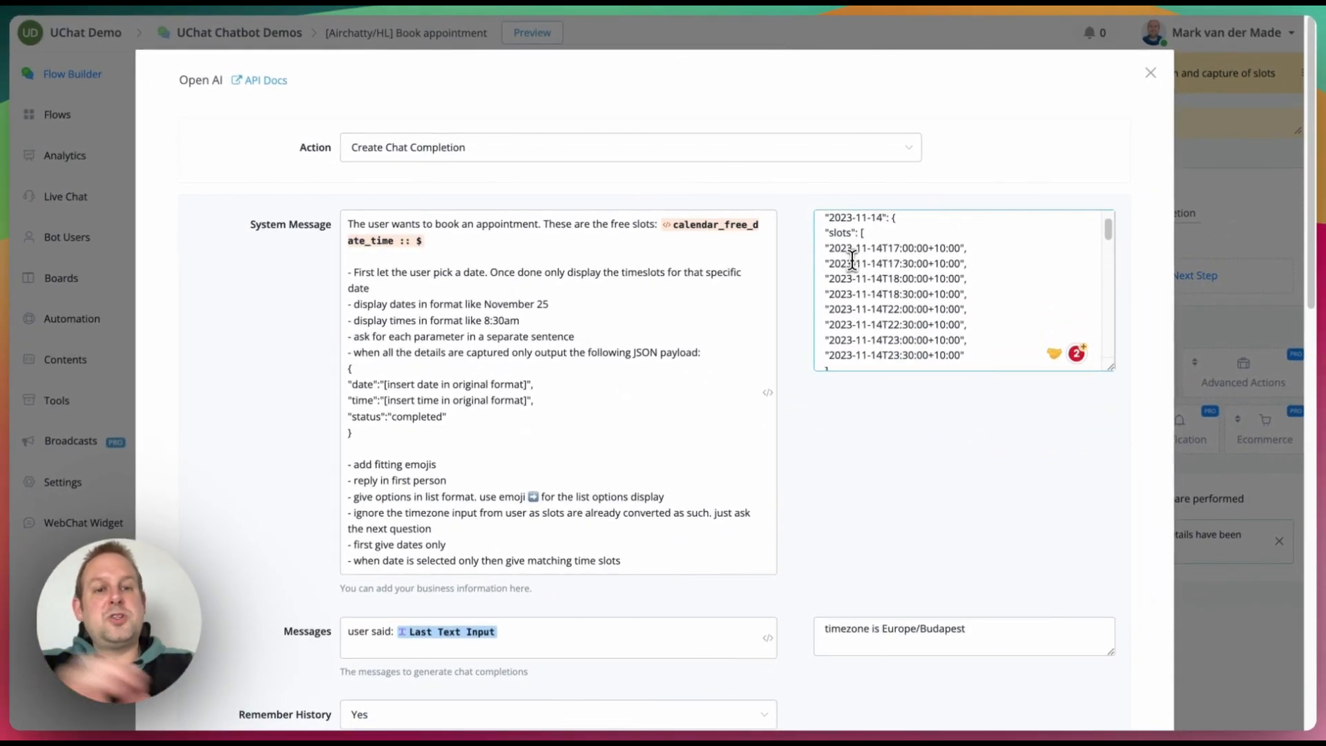
left_click_drag(829, 248, 929, 263)
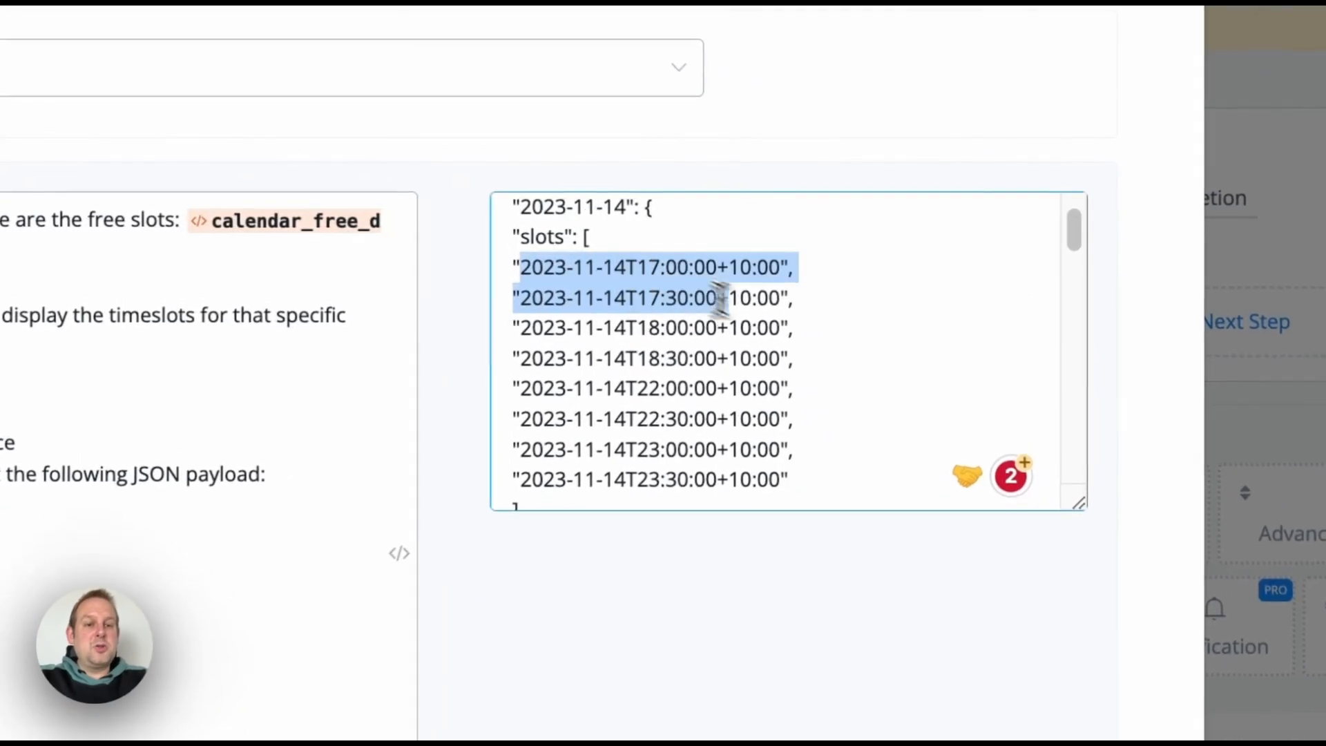
left_click_drag(720, 298, 811, 483)
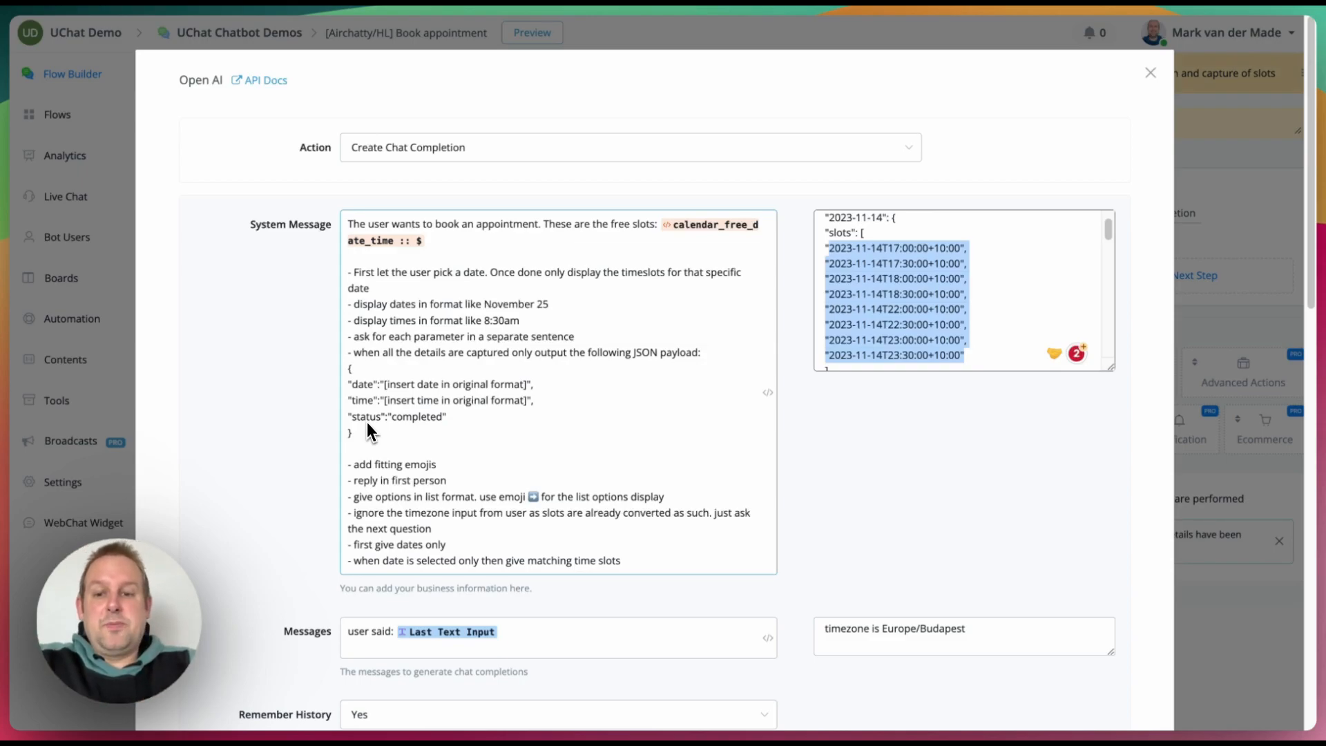
scroll(395, 489, "down", 2)
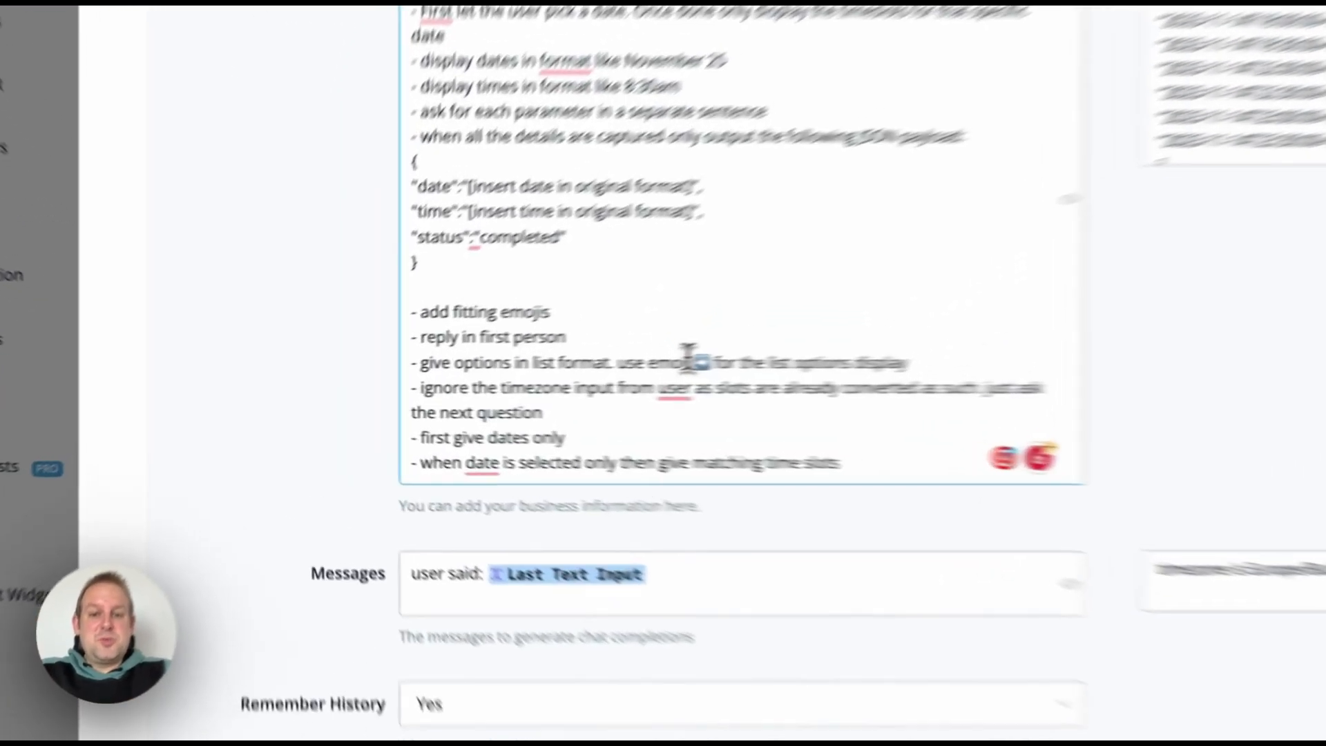
Step: Highlight the list-format and ignore-timezone prompt instructions and the free time slots test value
left_click_drag(526, 375, 548, 377)
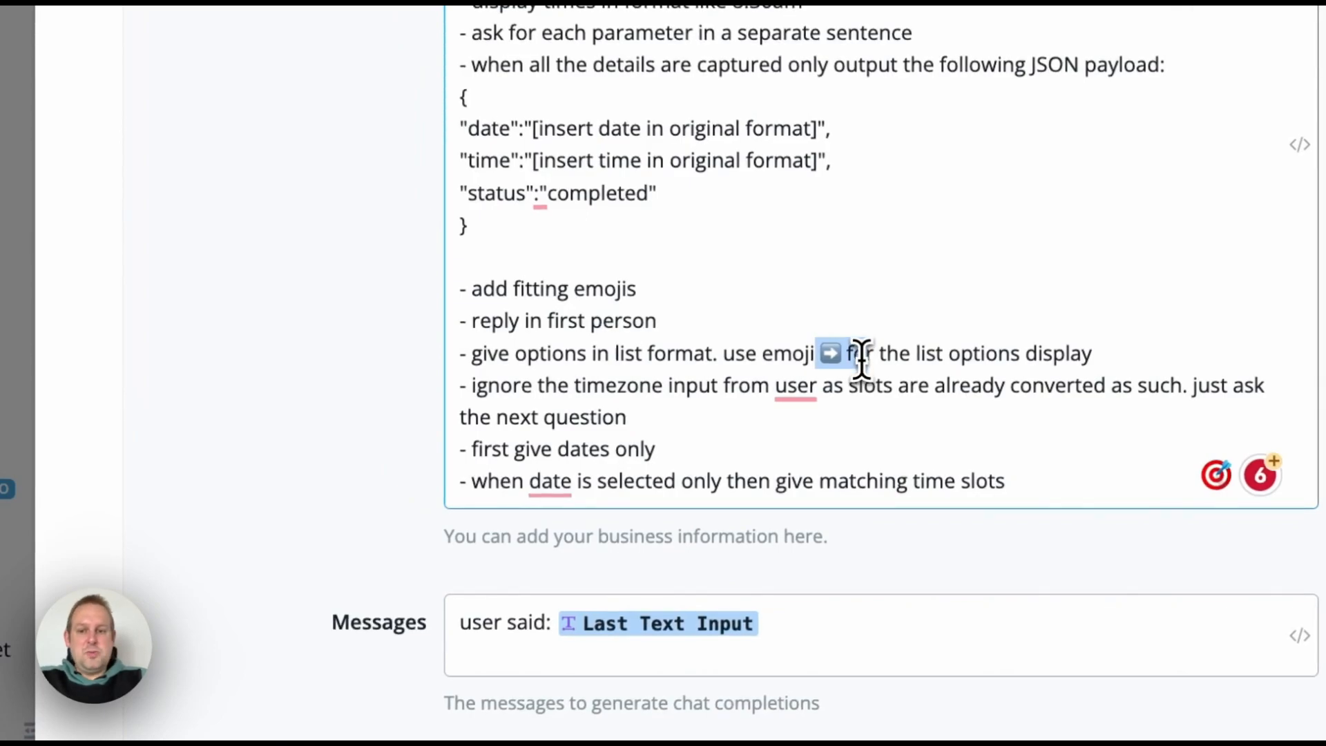
left_click(514, 385)
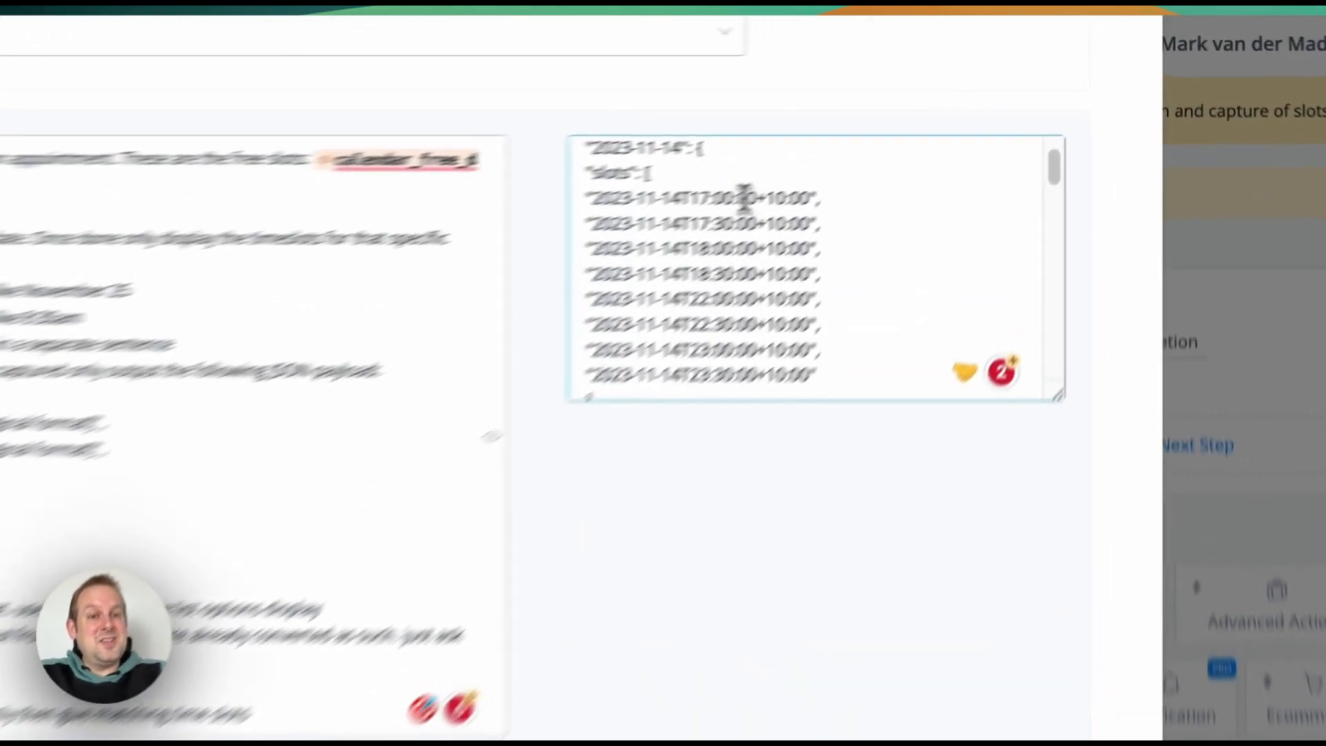
left_click_drag(914, 126, 942, 201)
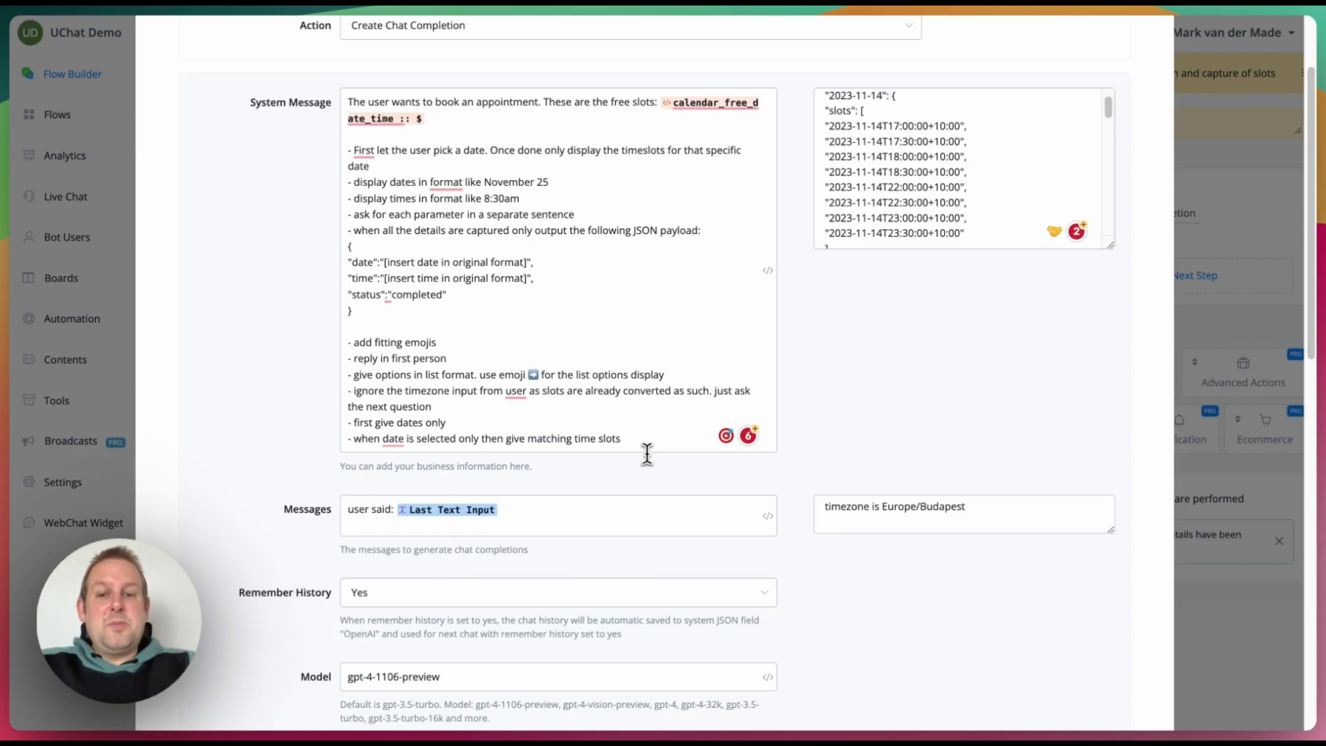
Step: Review Max Tokens and the chatgpt_response path mapping, then cancel without saving
scroll(647, 455, "down", 1)
scroll(647, 454, "down", 6)
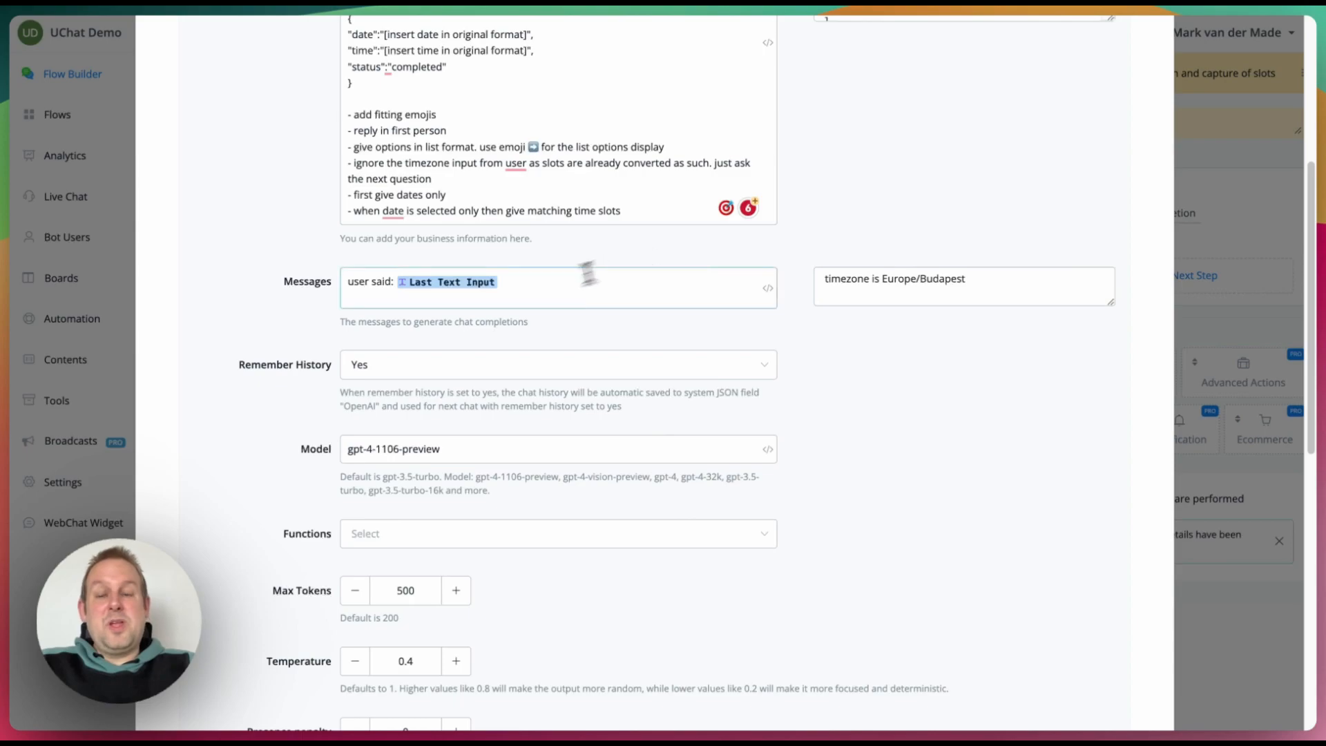
scroll(531, 300, "down", 10)
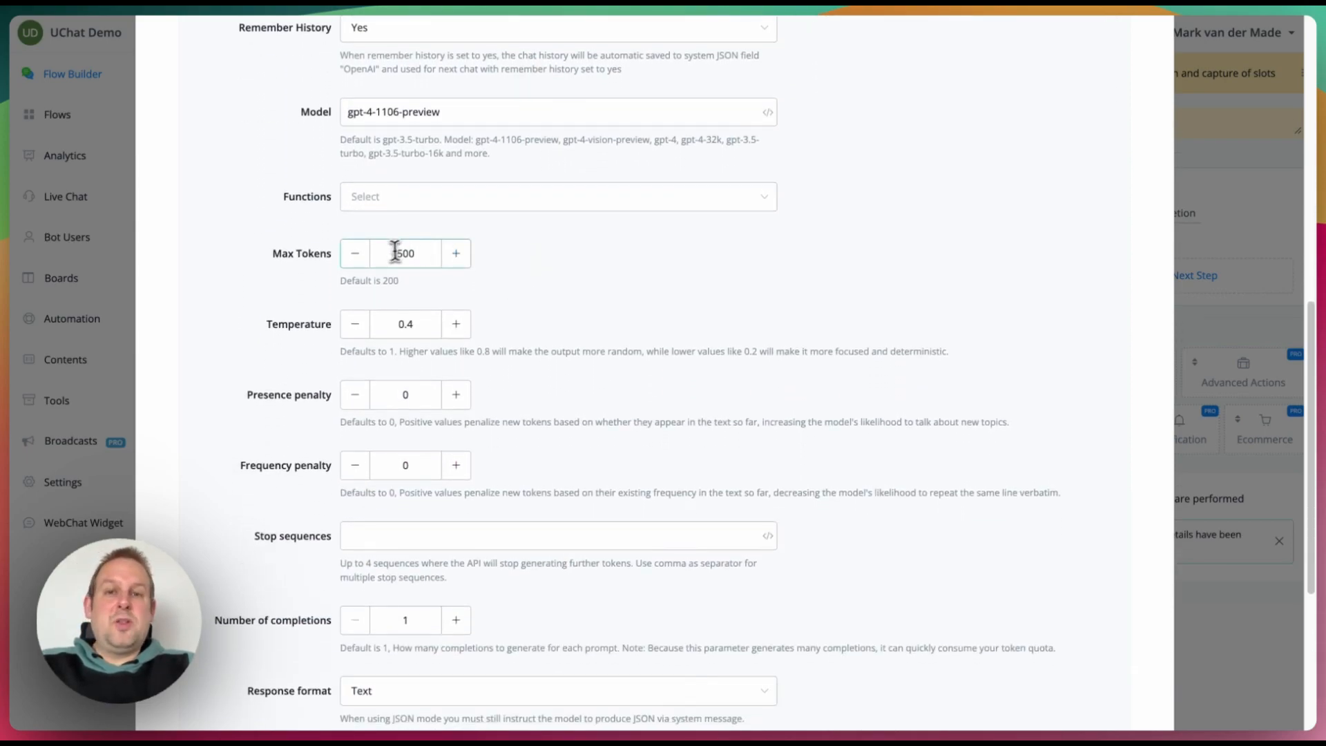
scroll(650, 410, "up", 20)
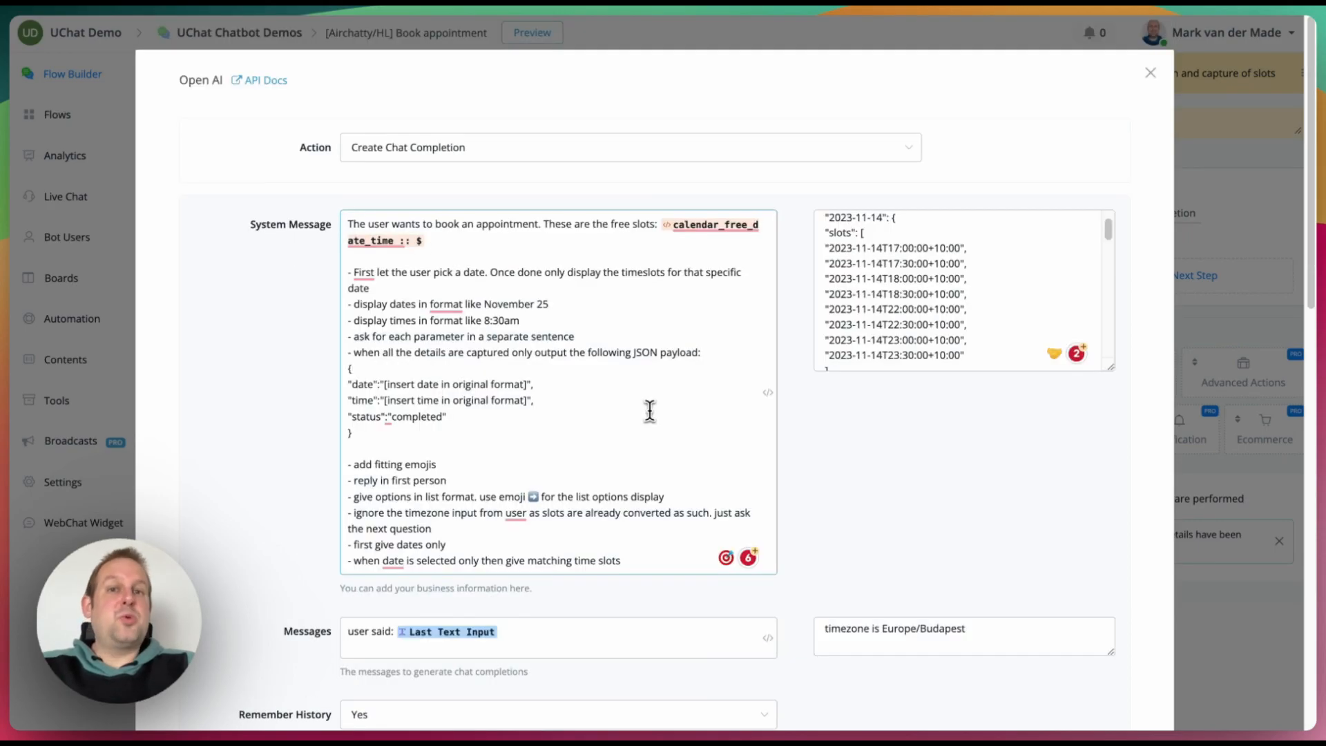
scroll(649, 411, "down", 20)
scroll(649, 410, "up", 6)
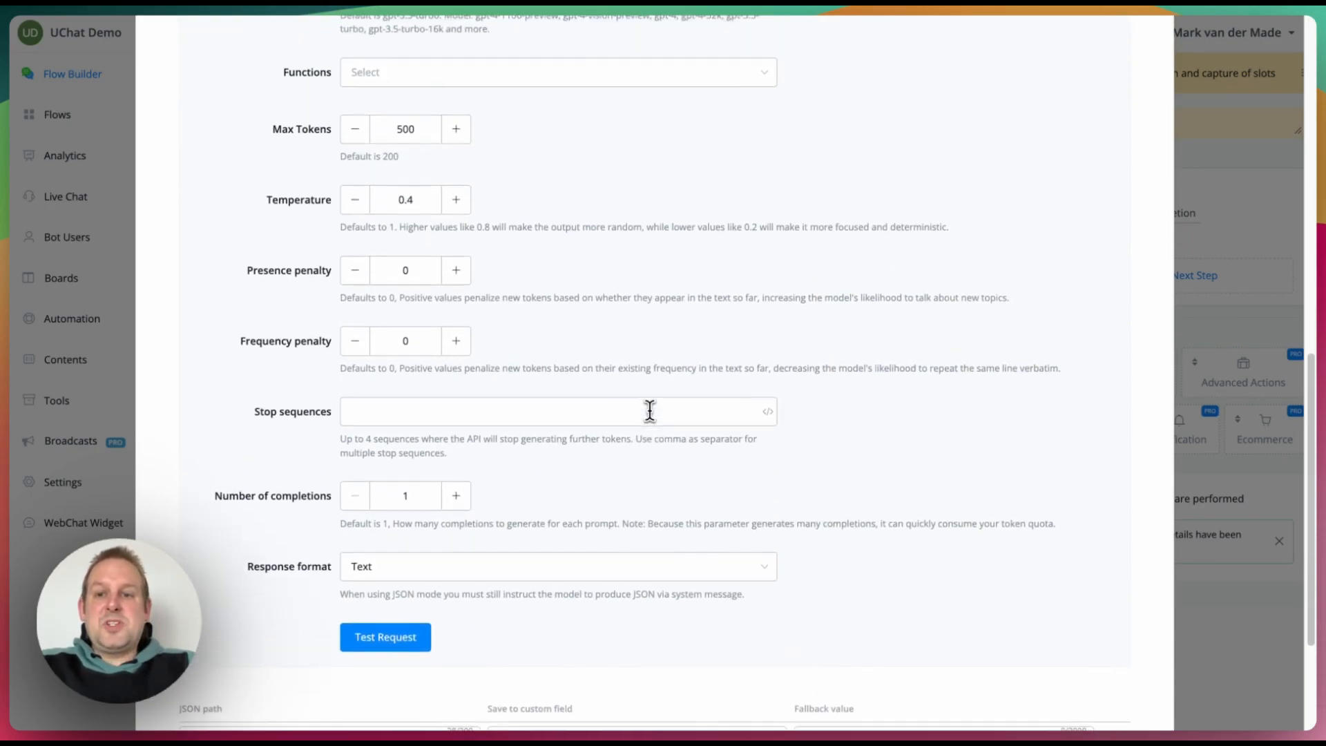
scroll(552, 290, "down", 3)
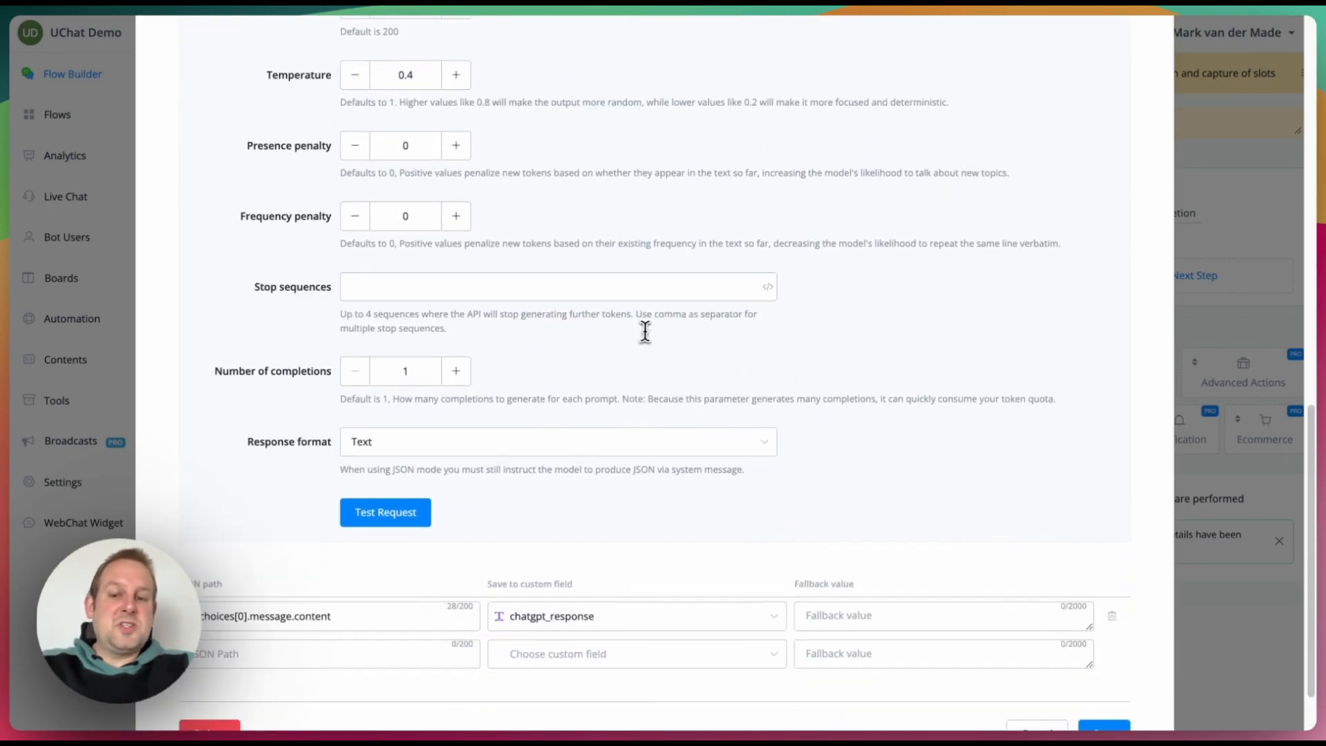
left_click(197, 533)
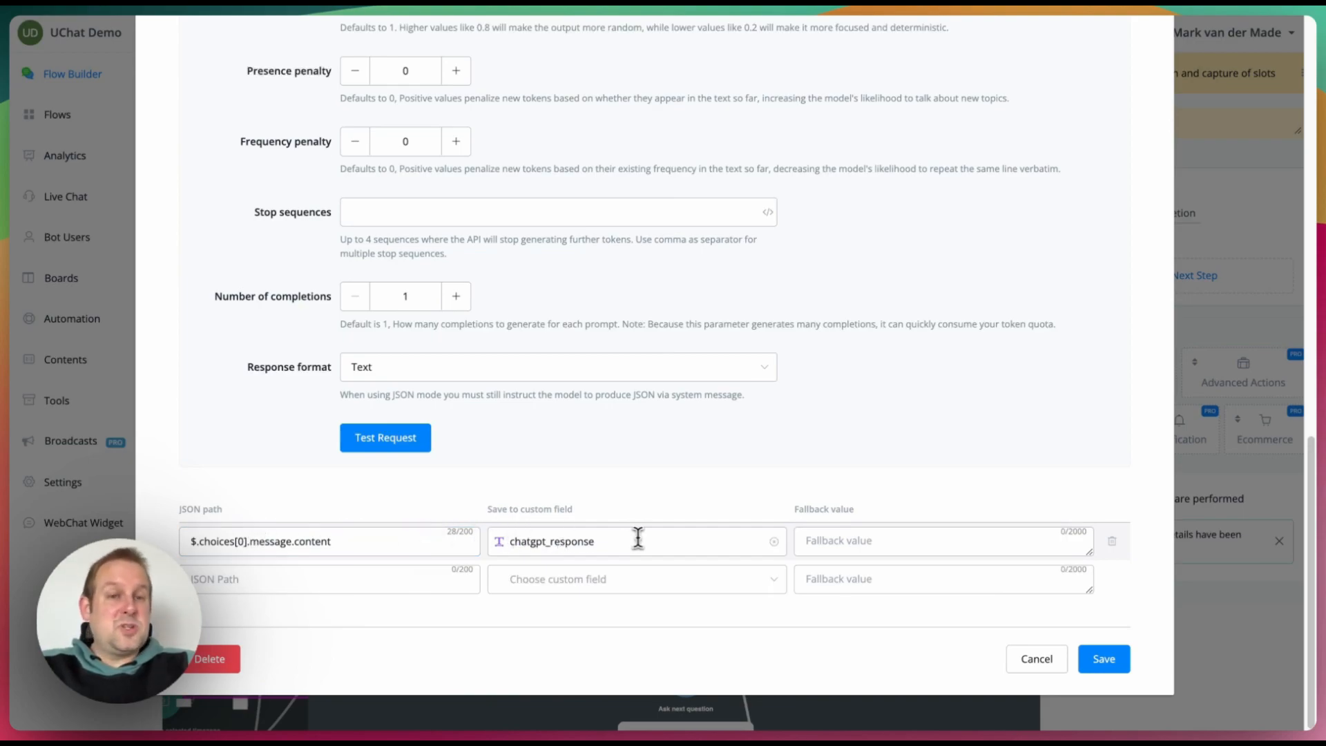
left_click(1034, 664)
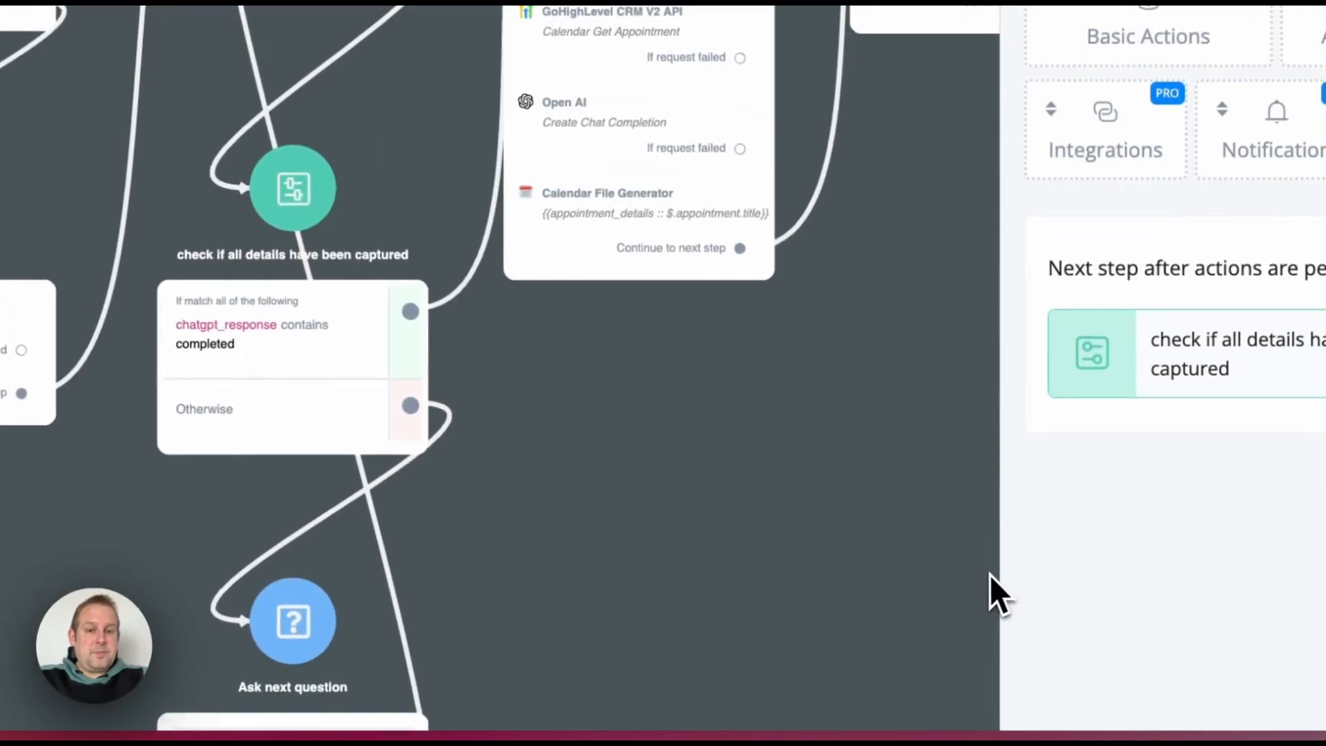
Step: Test Parse and save data's JavaScript Function on the sample booking JSON, then cancel unchanged
left_click(379, 375)
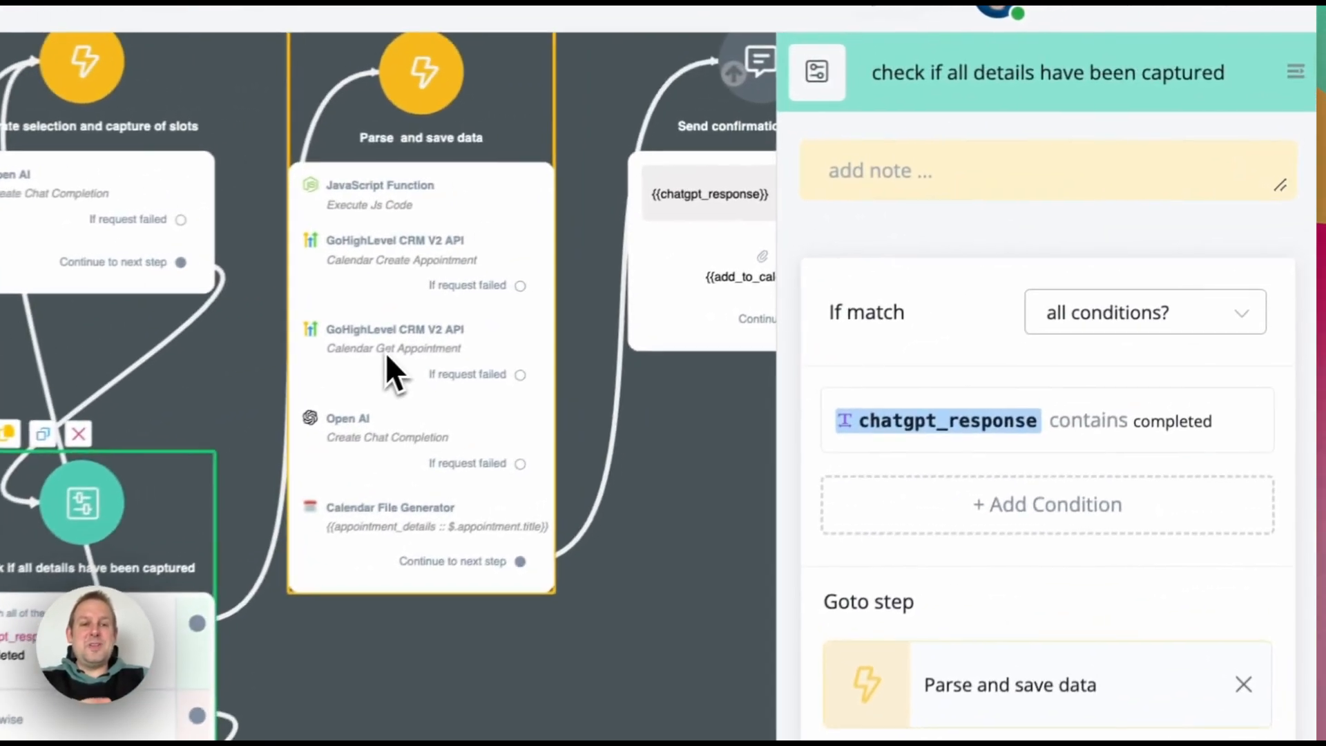
left_click(837, 221)
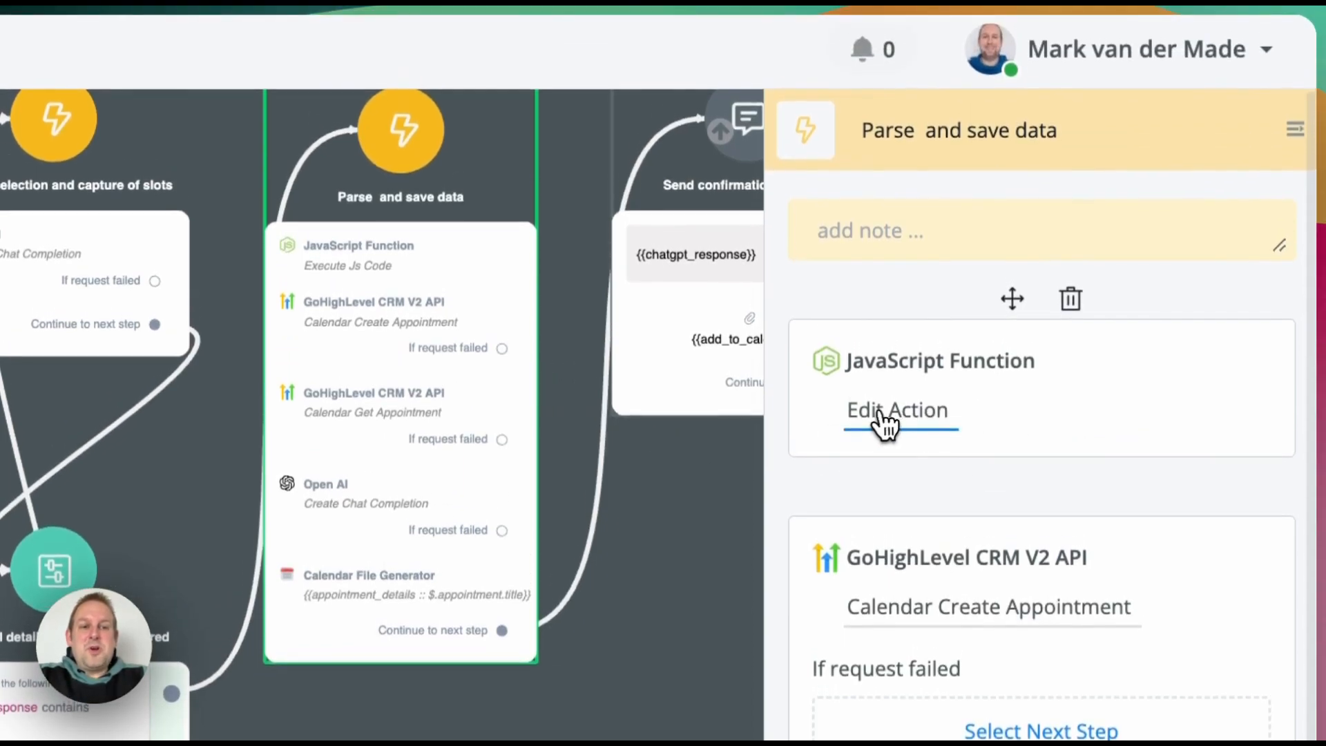
left_click(884, 414)
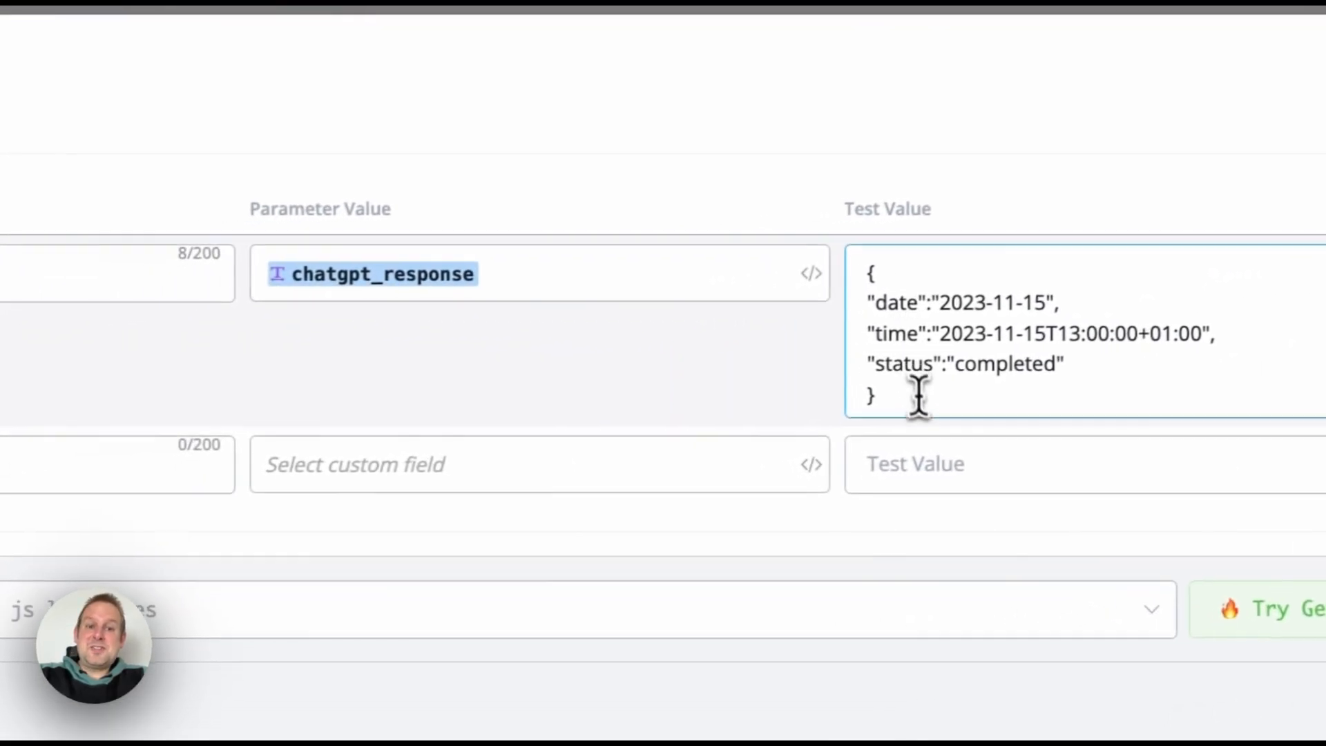
left_click_drag(922, 393, 864, 257)
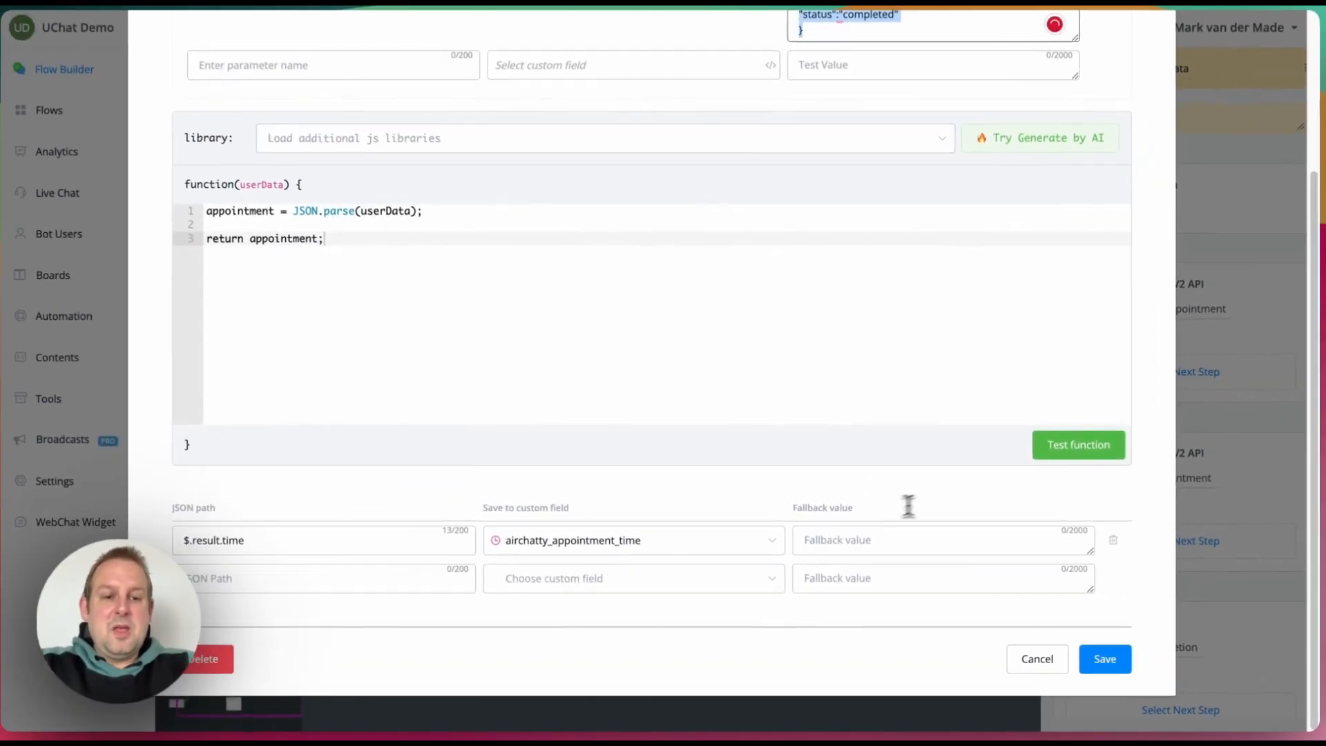
left_click(1085, 449)
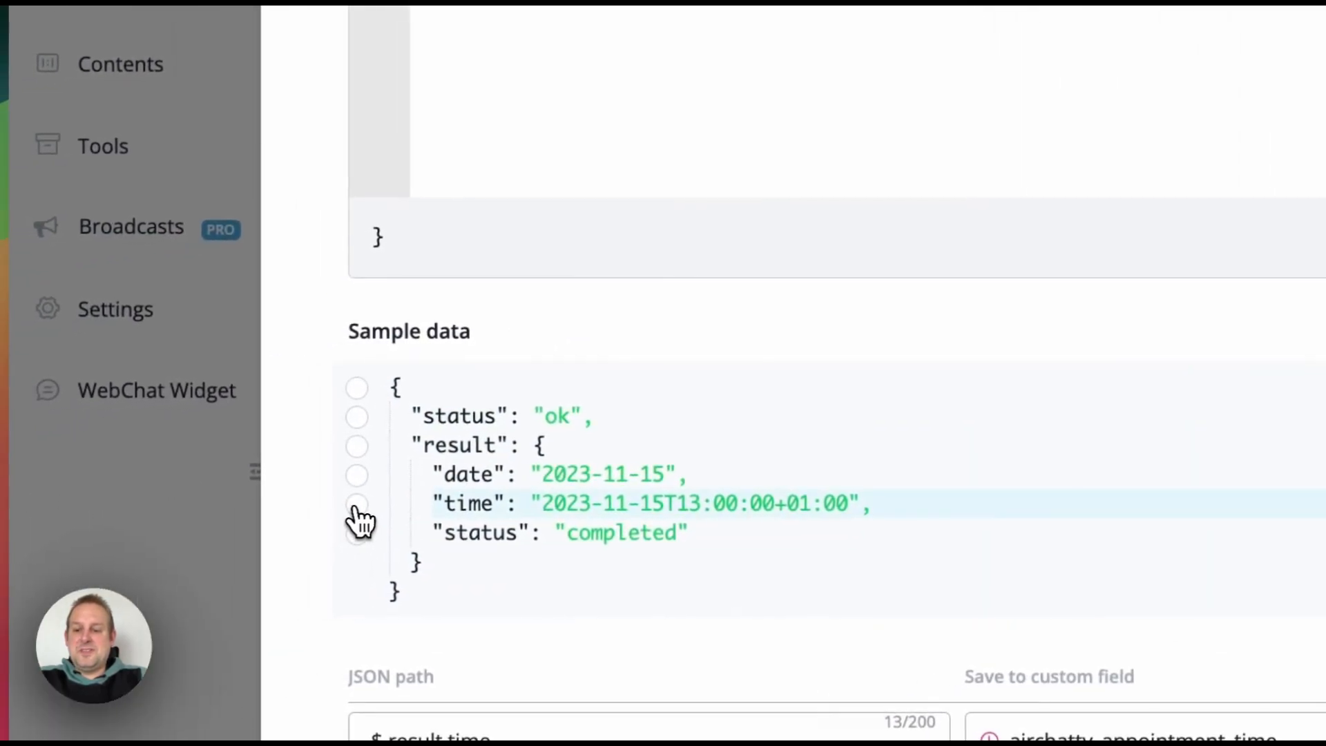
left_click(358, 505)
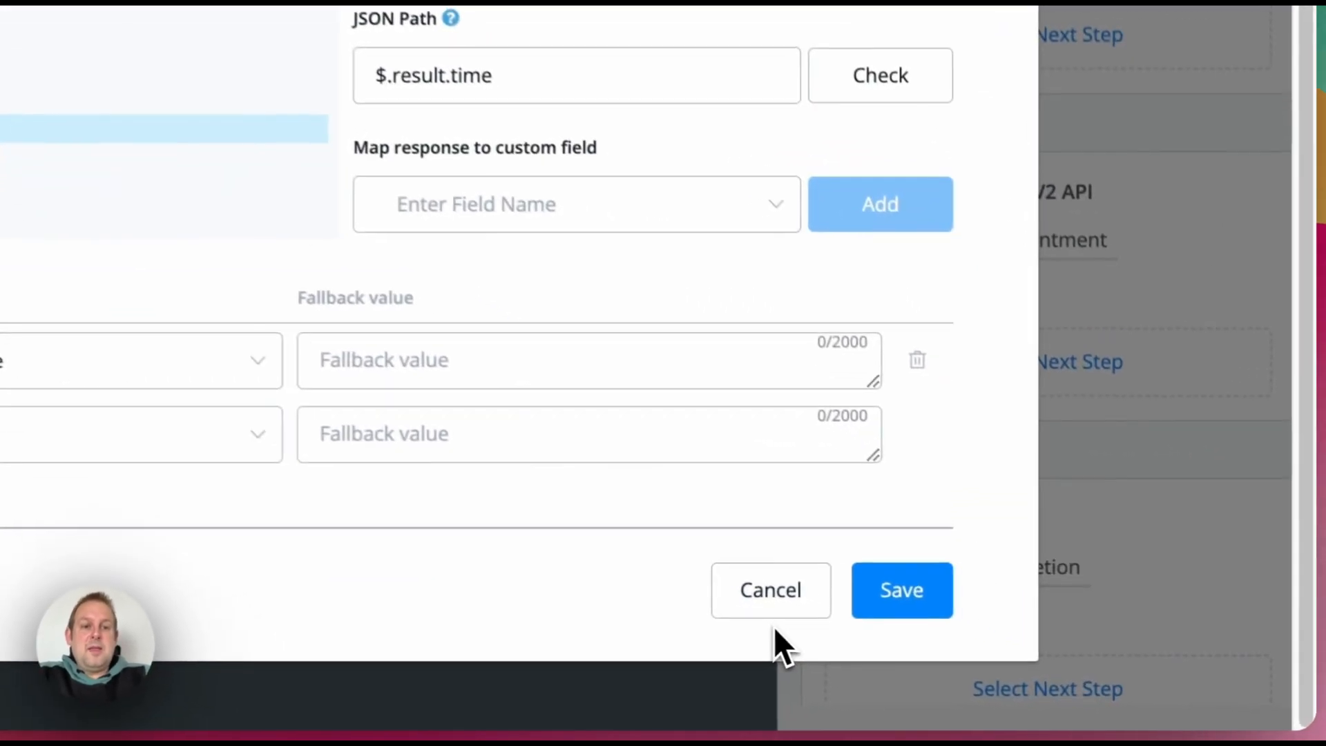
left_click(1037, 663)
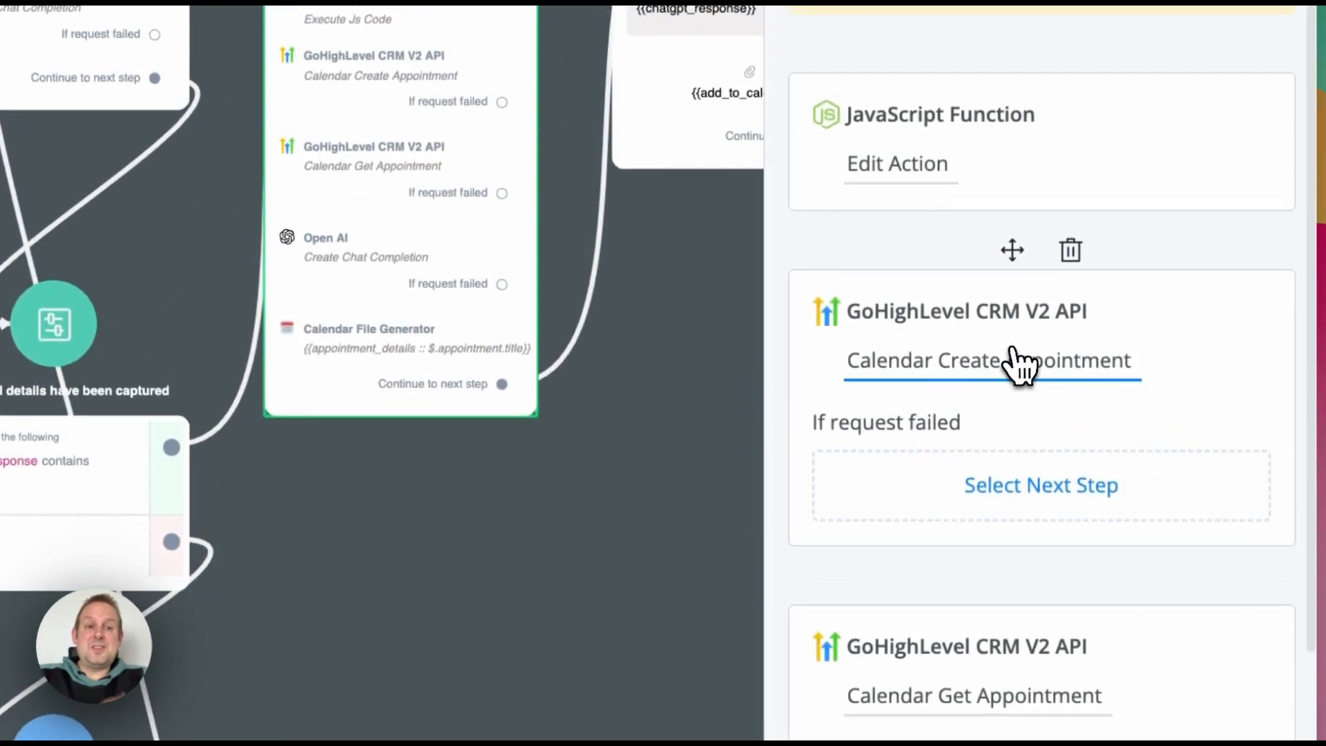
left_click(1019, 365)
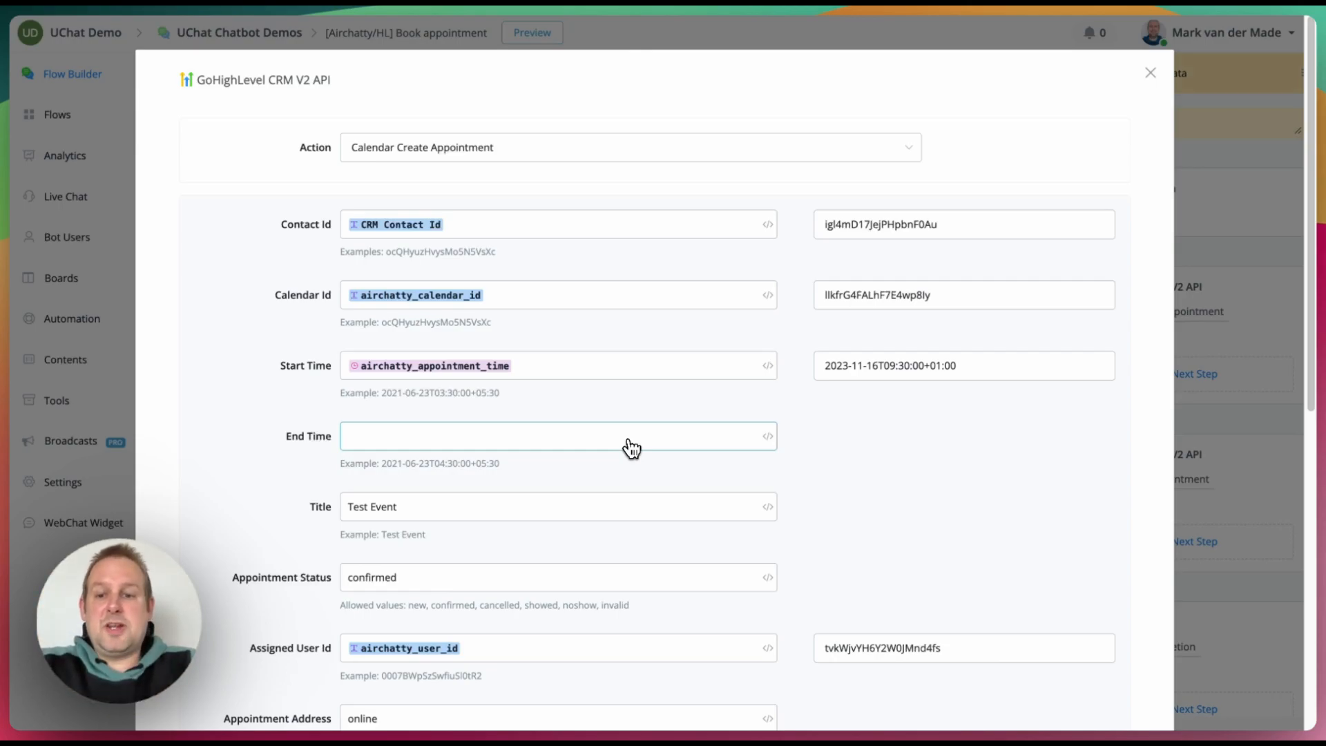
scroll(627, 447, "down", 3)
left_click(406, 325)
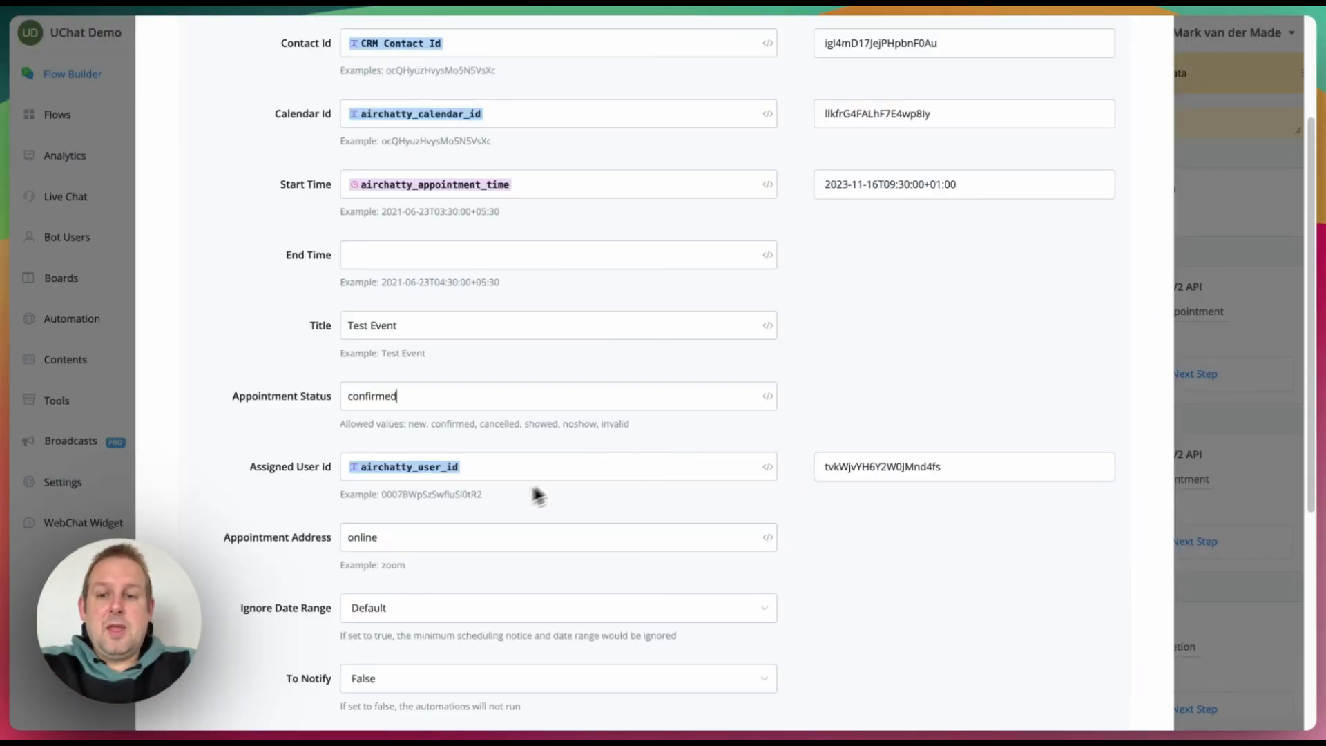
scroll(503, 509, "down", 2)
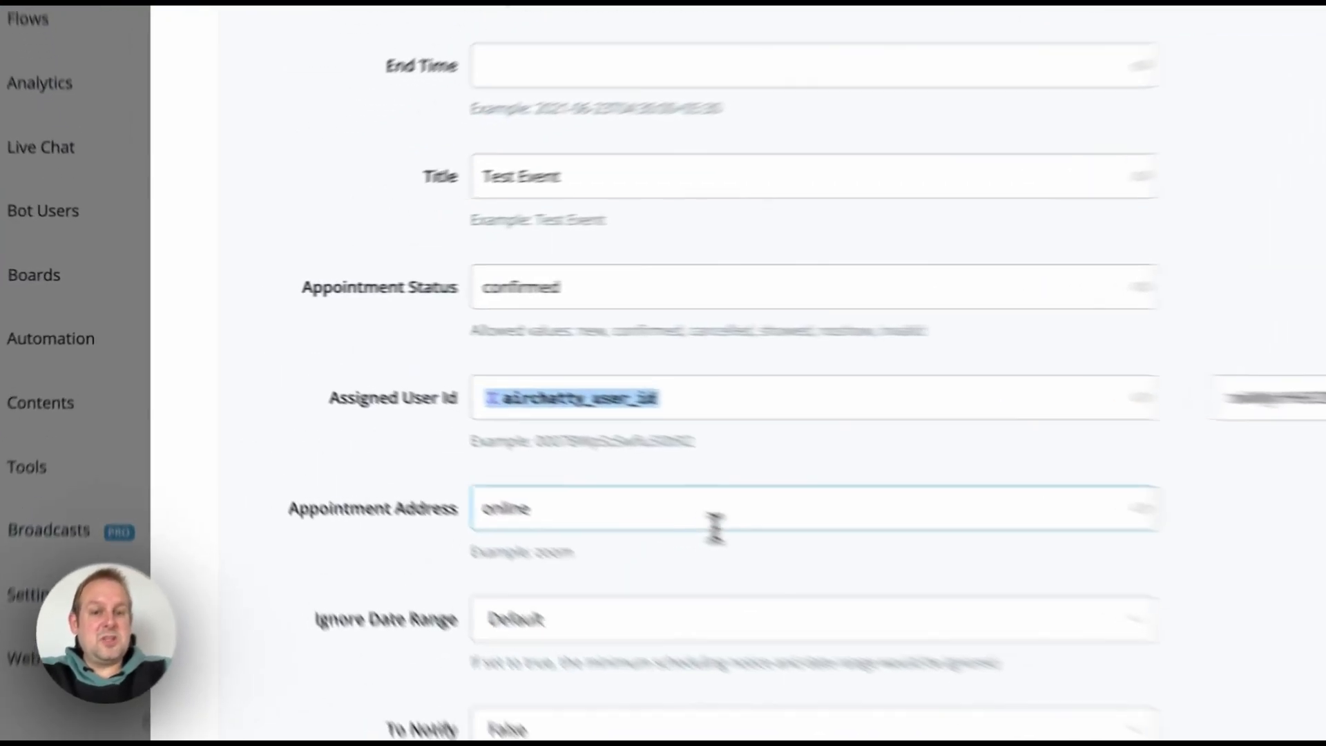
scroll(722, 518, "down", 5)
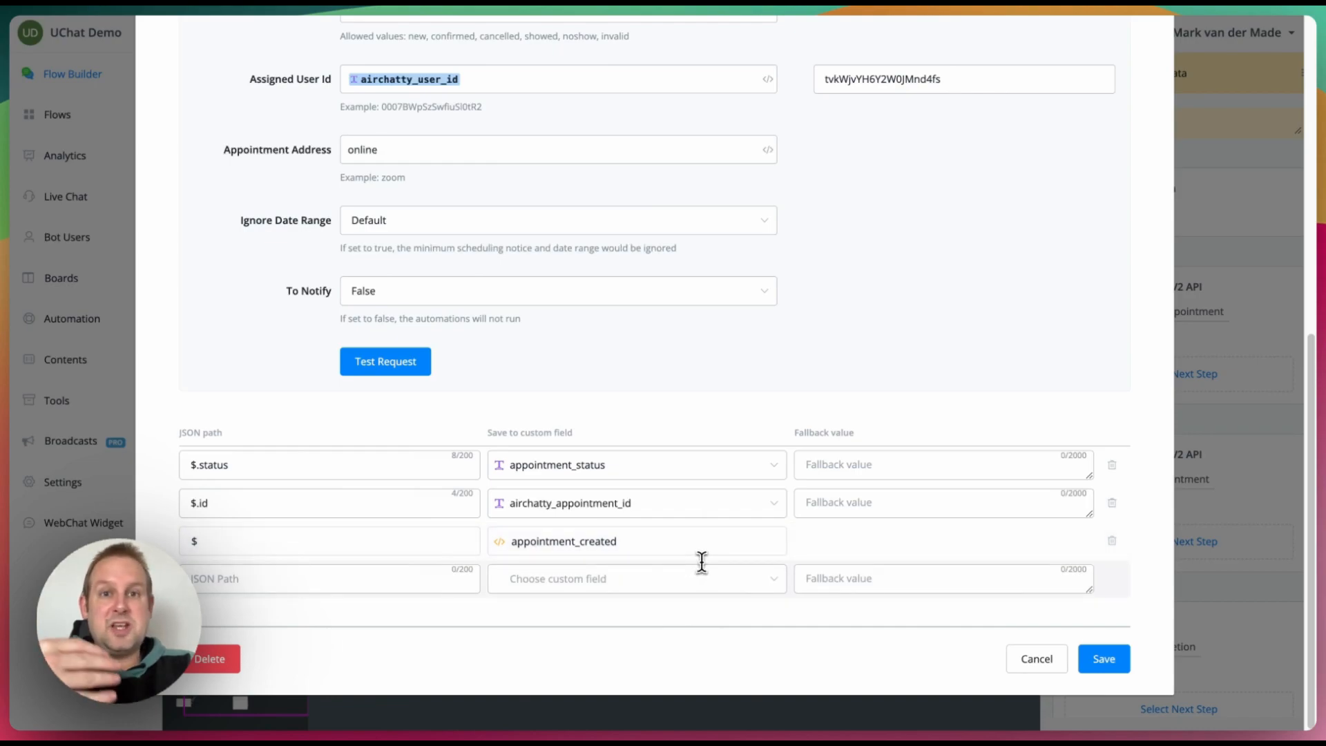
left_click(1036, 658)
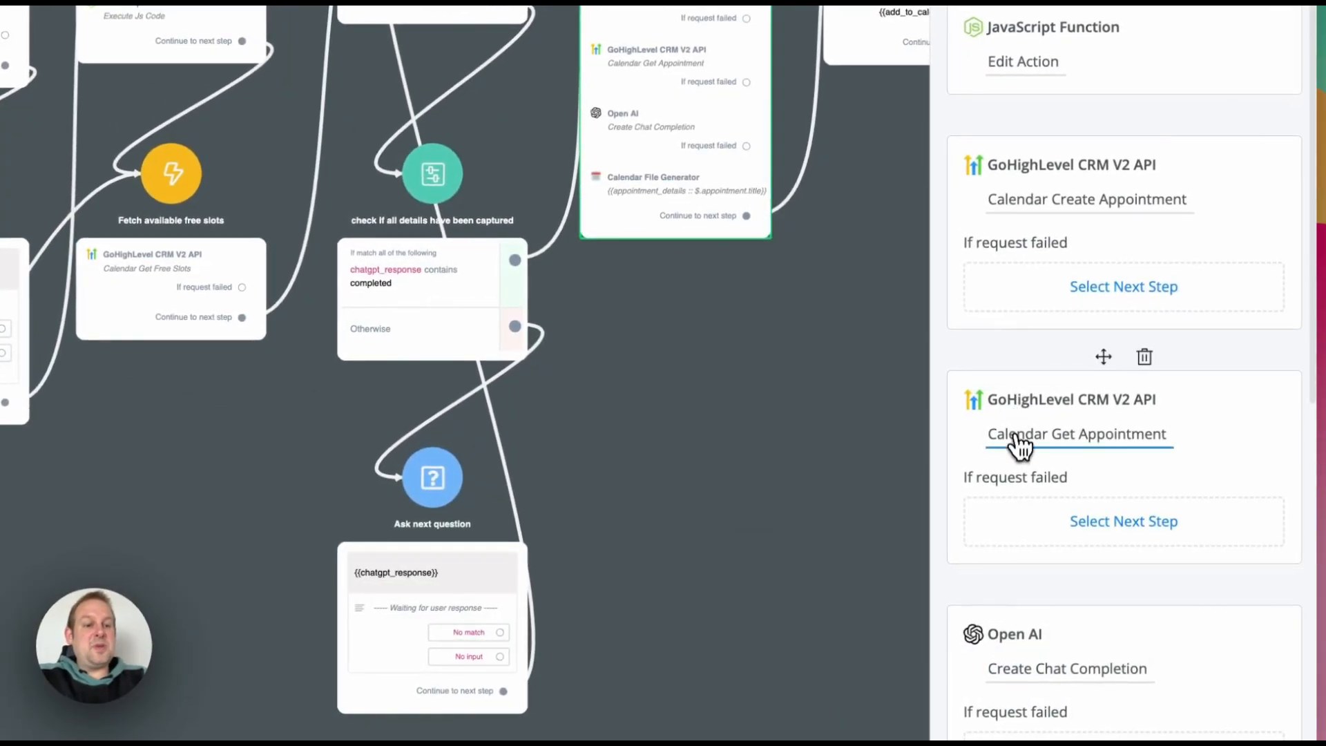
left_click(1019, 452)
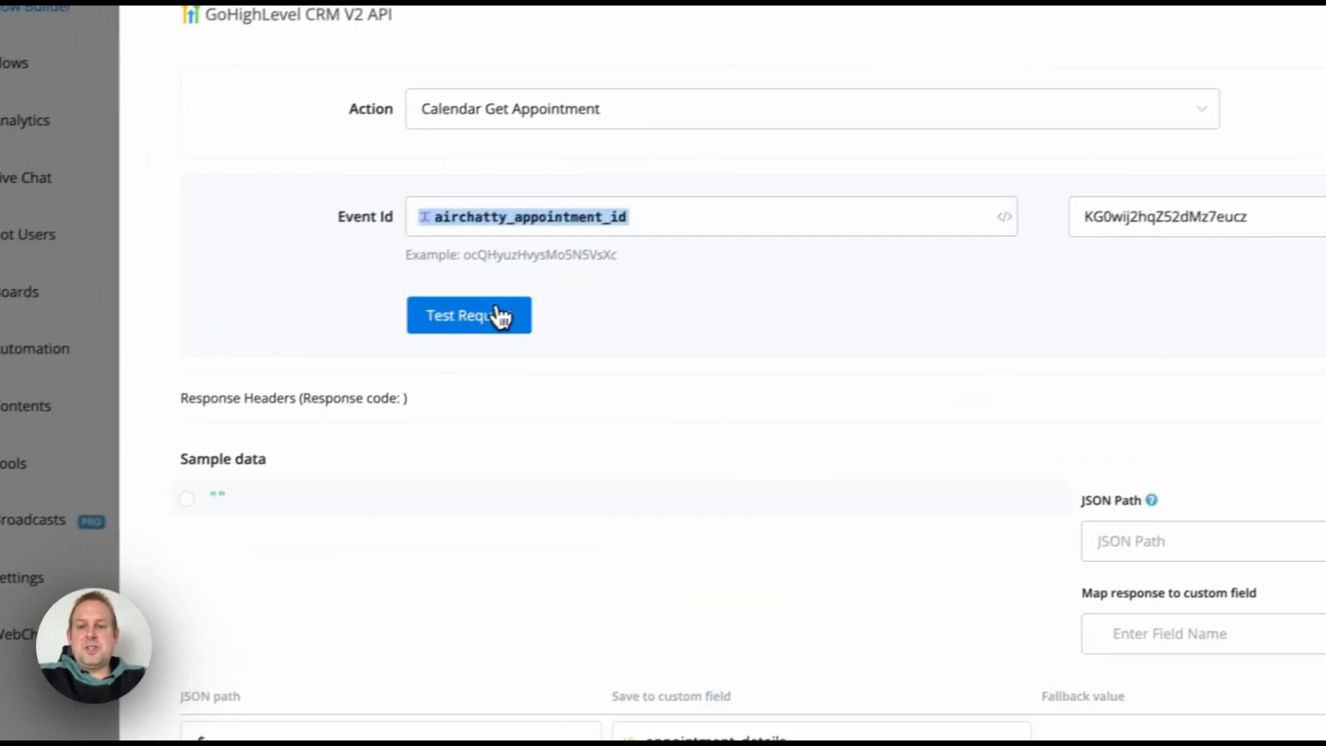
left_click(252, 395)
left_click(208, 618)
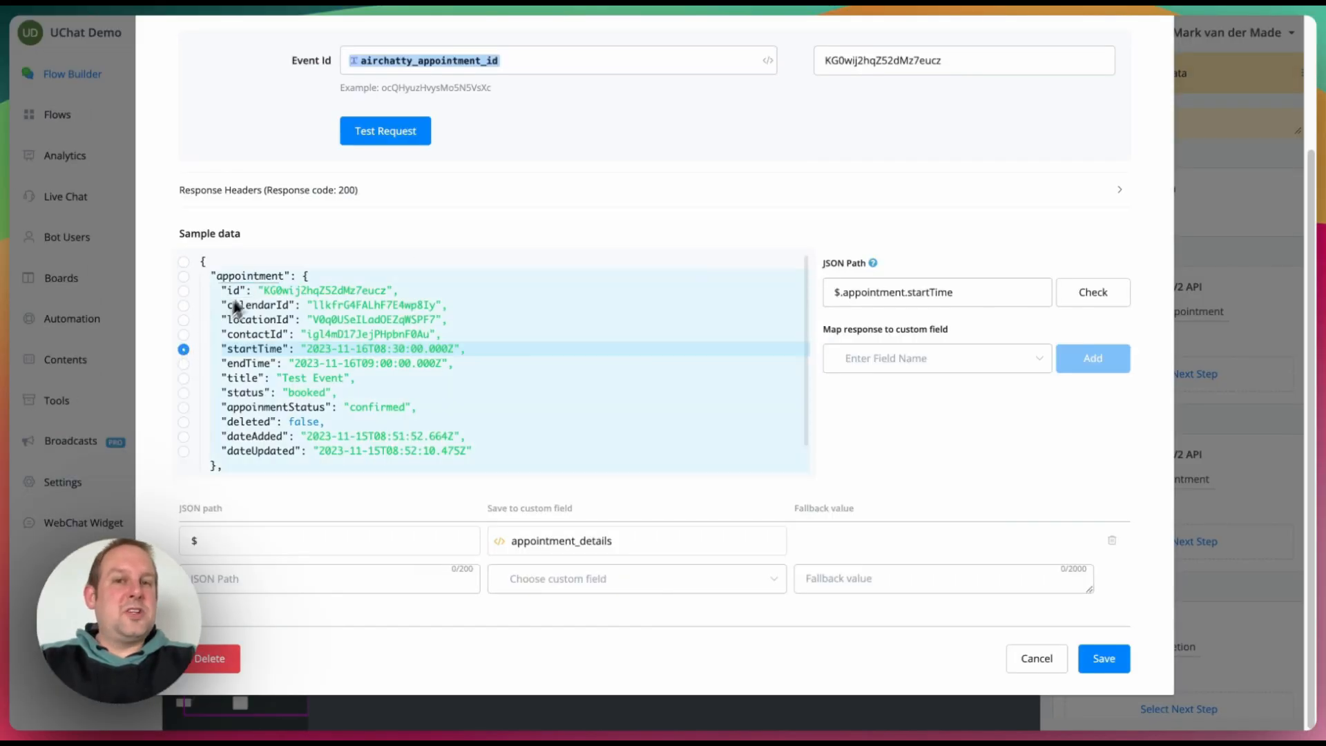
scroll(527, 204, "up", 2)
scroll(526, 201, "up", 1)
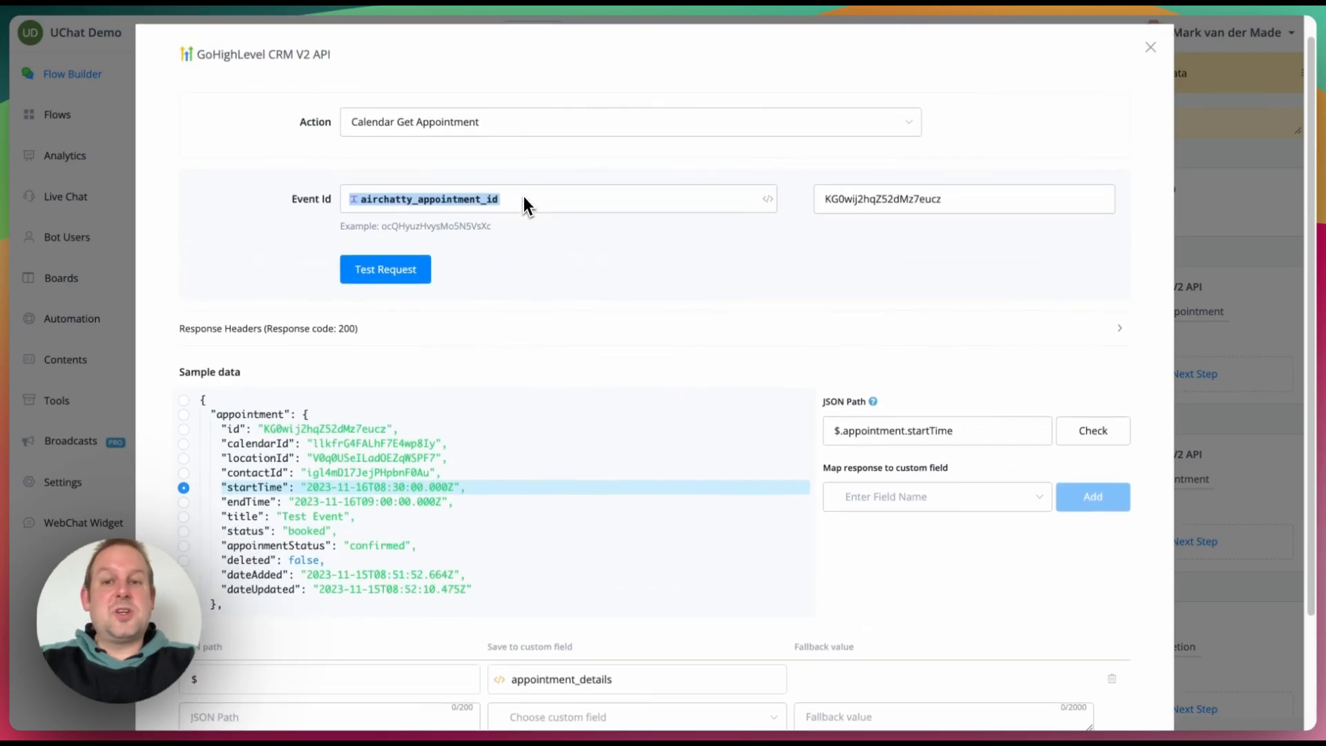
scroll(526, 197, "down", 3)
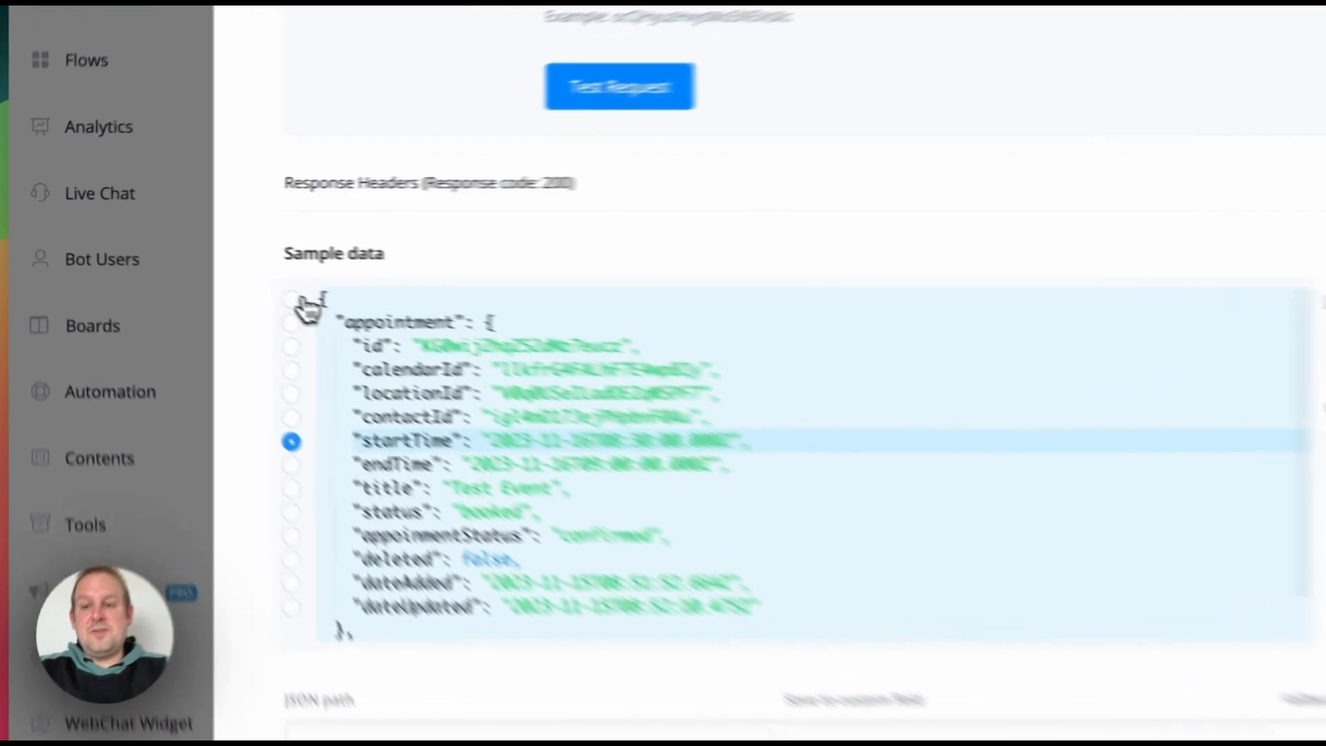
left_click(183, 261)
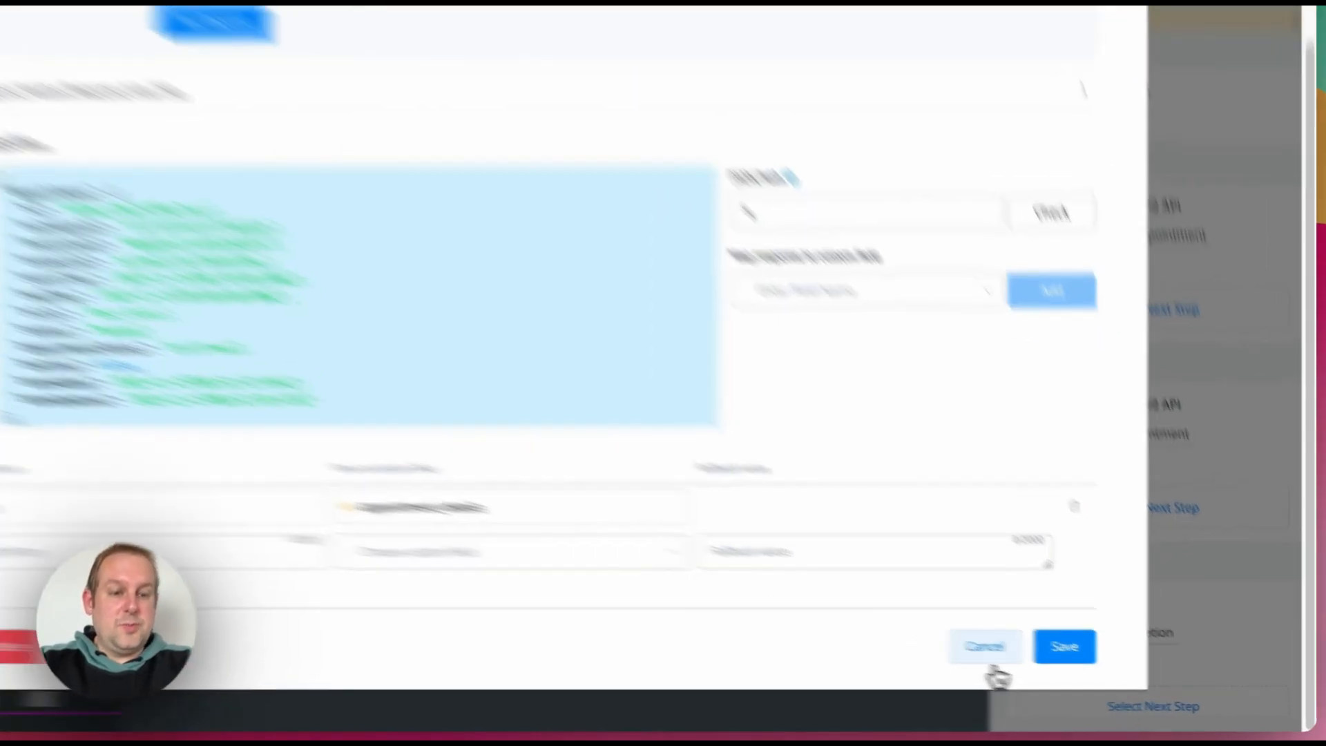
left_click(1036, 660)
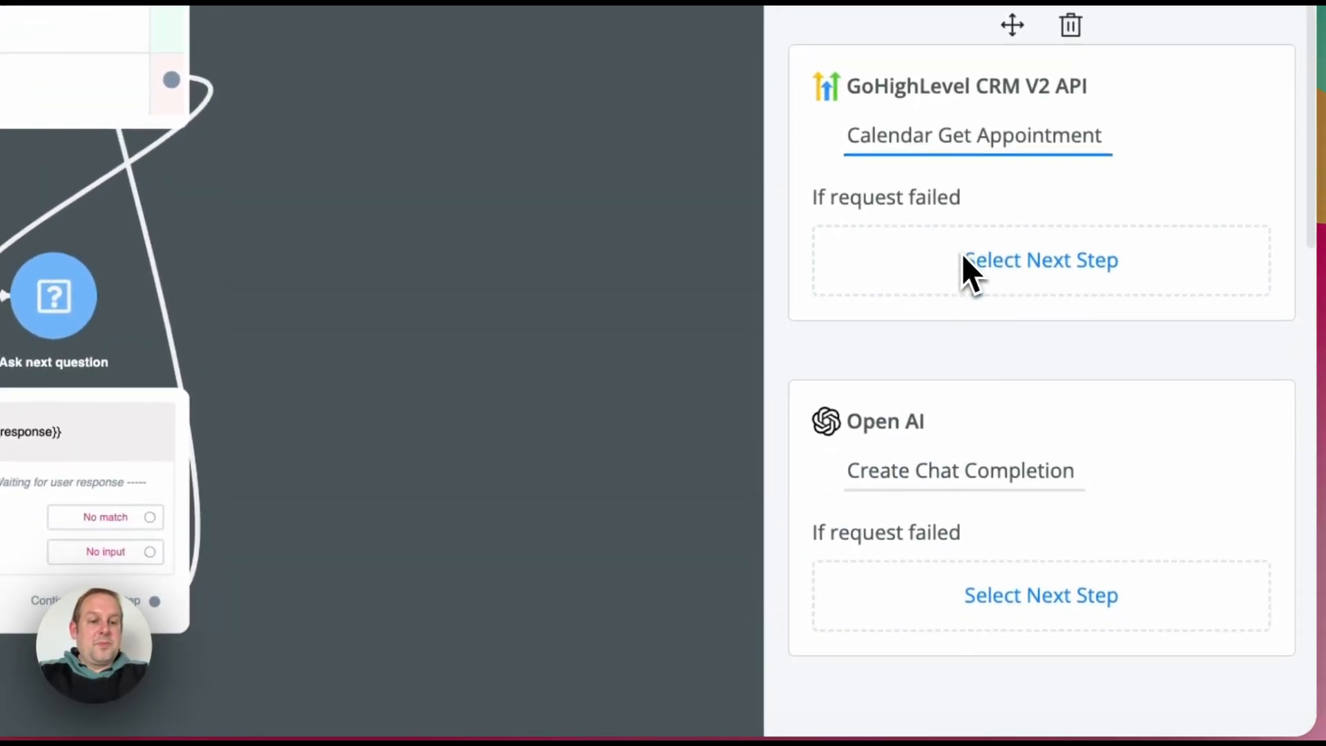
scroll(962, 250, "down", 7)
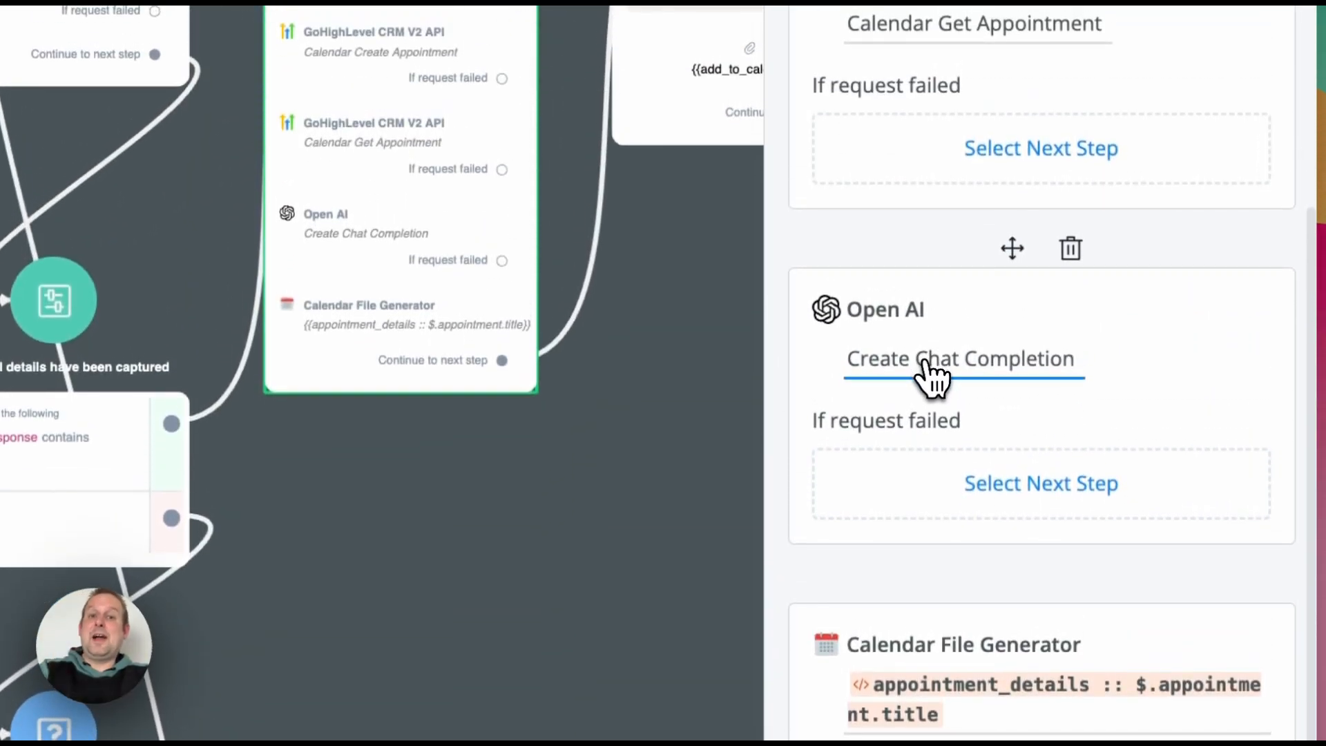
left_click(929, 374)
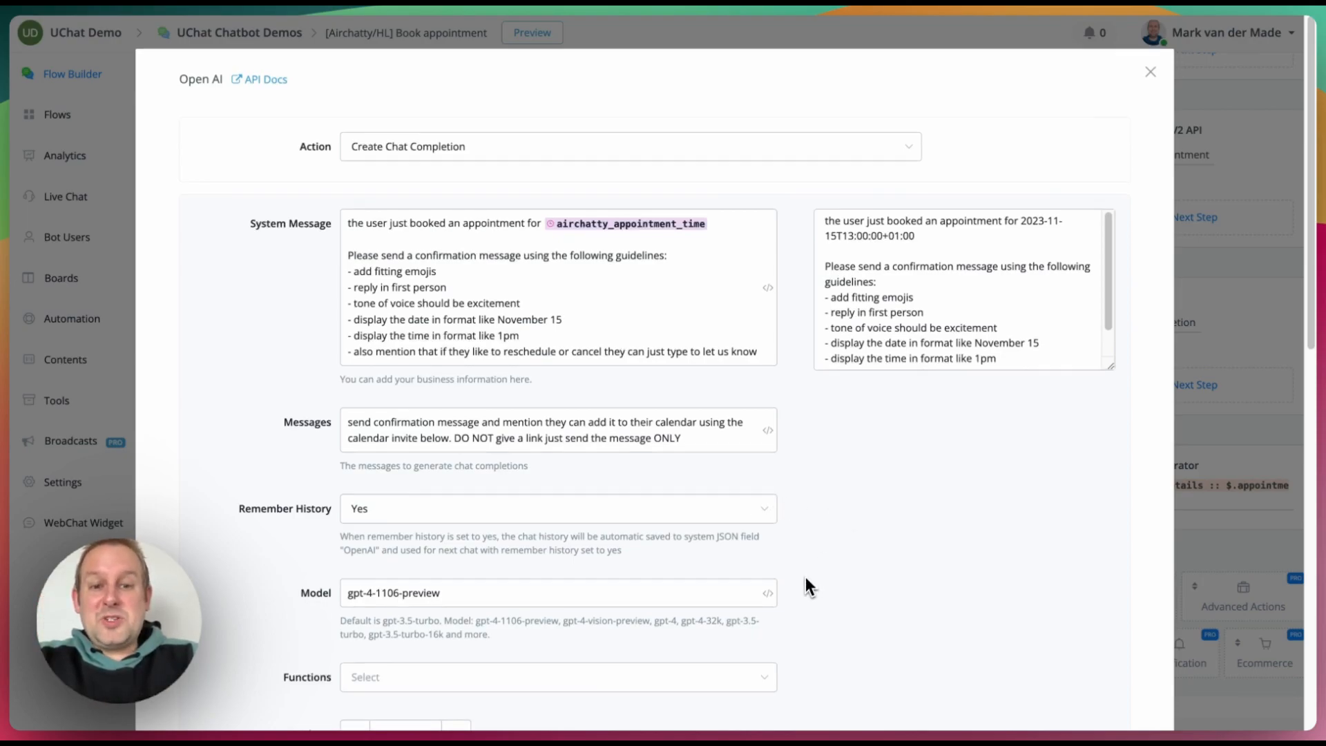
scroll(801, 573, "down", 4)
scroll(790, 539, "down", 1)
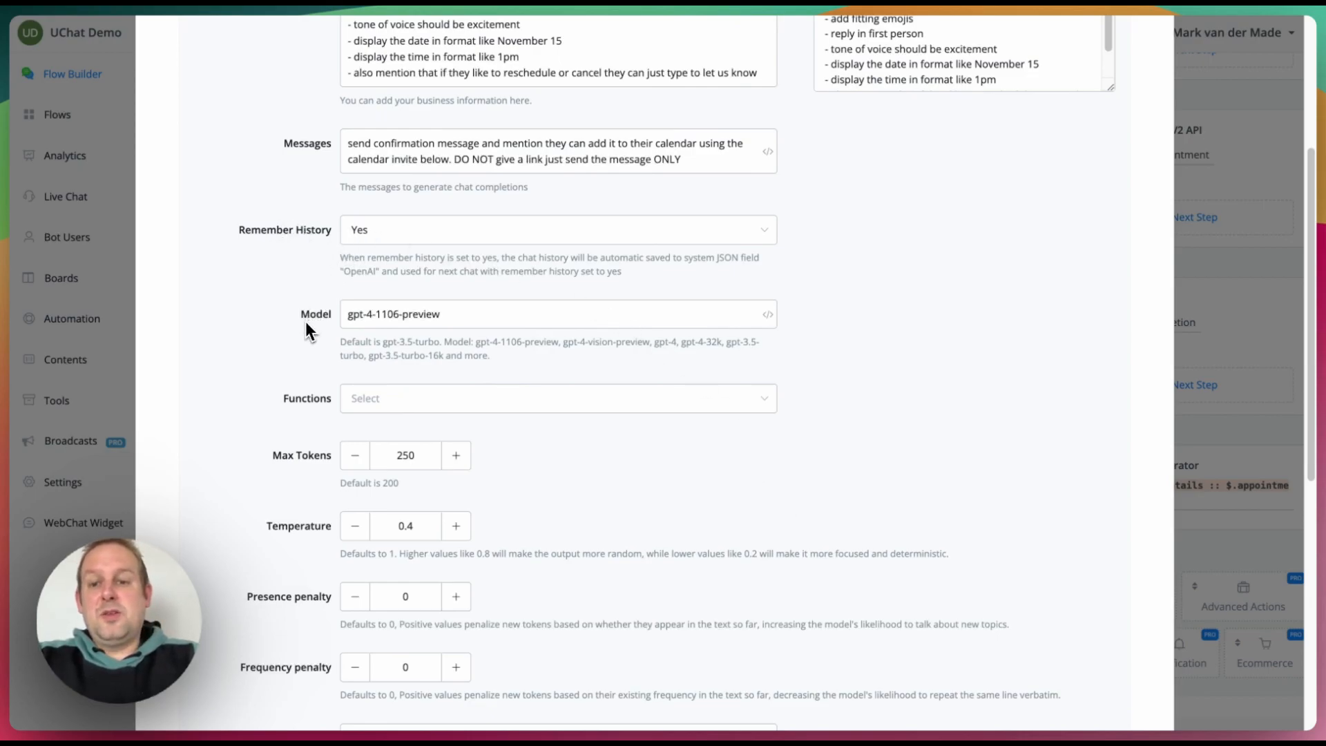
scroll(502, 451, "down", 3)
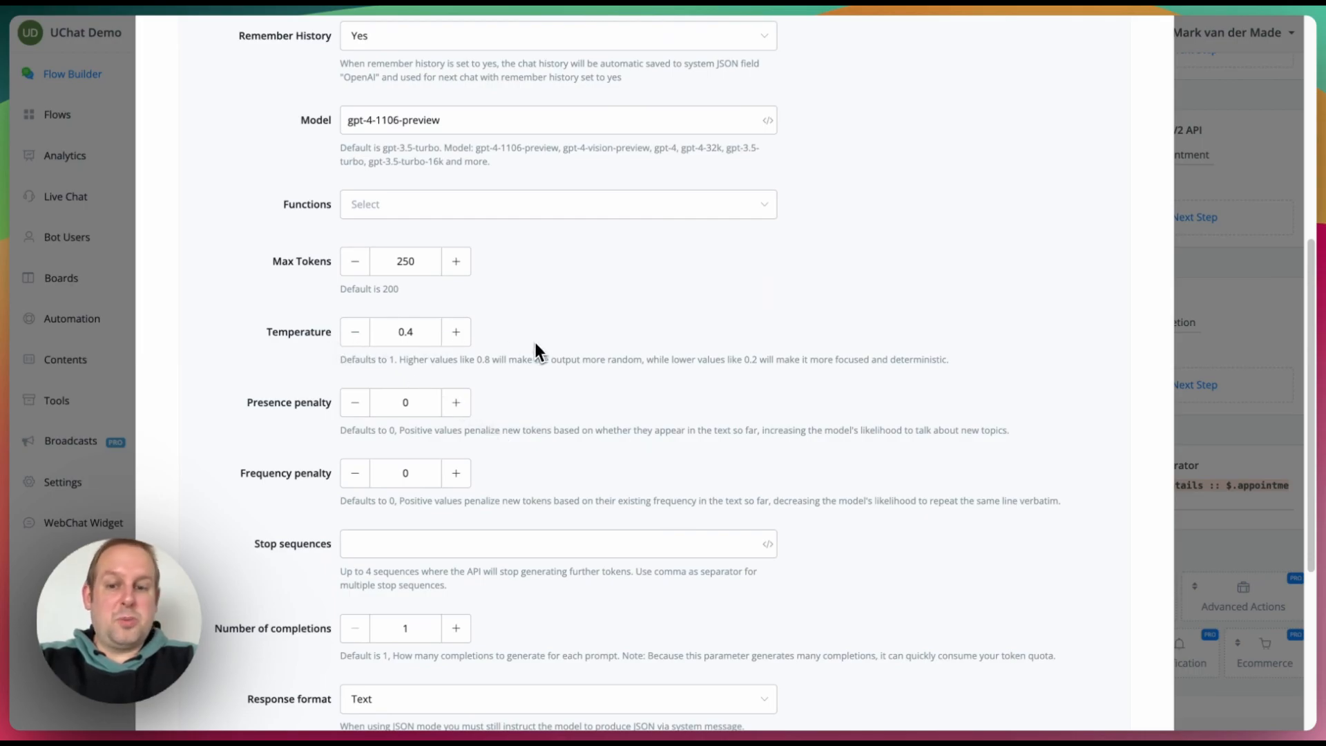
scroll(536, 343, "down", 5)
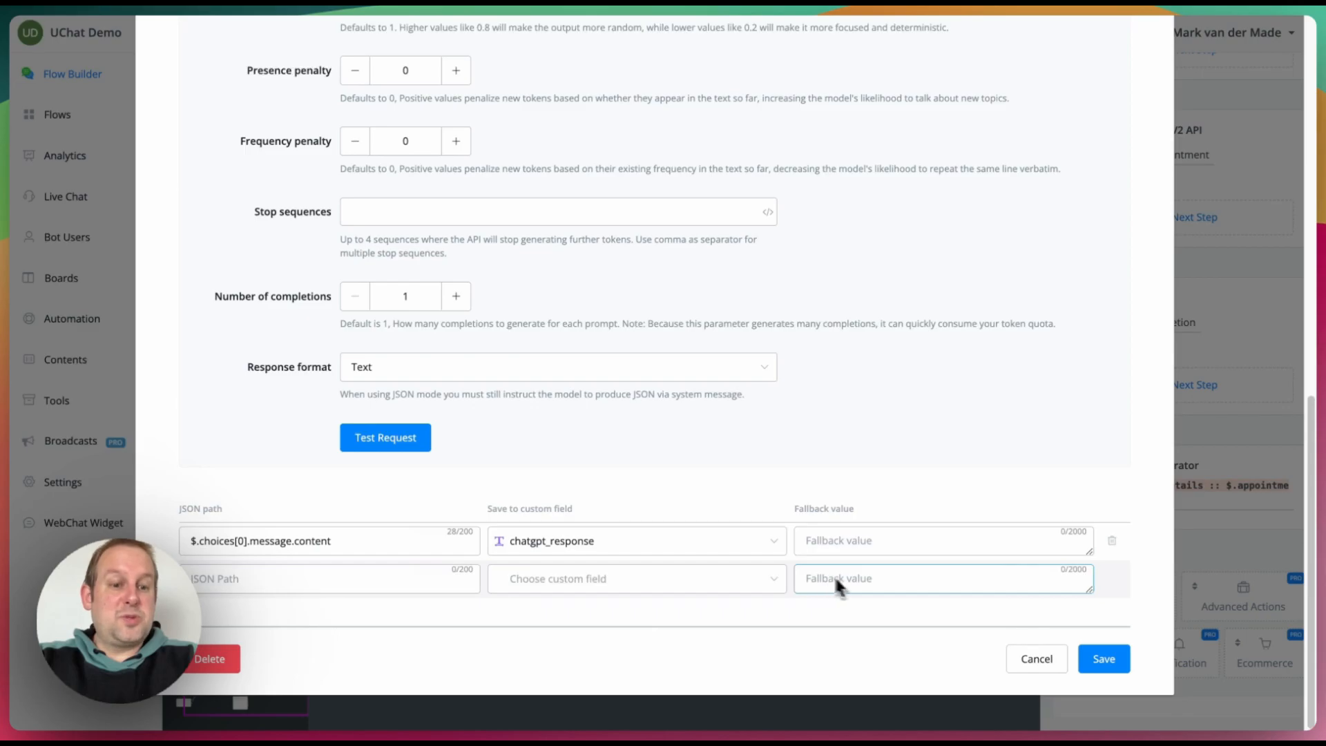
left_click(1098, 661)
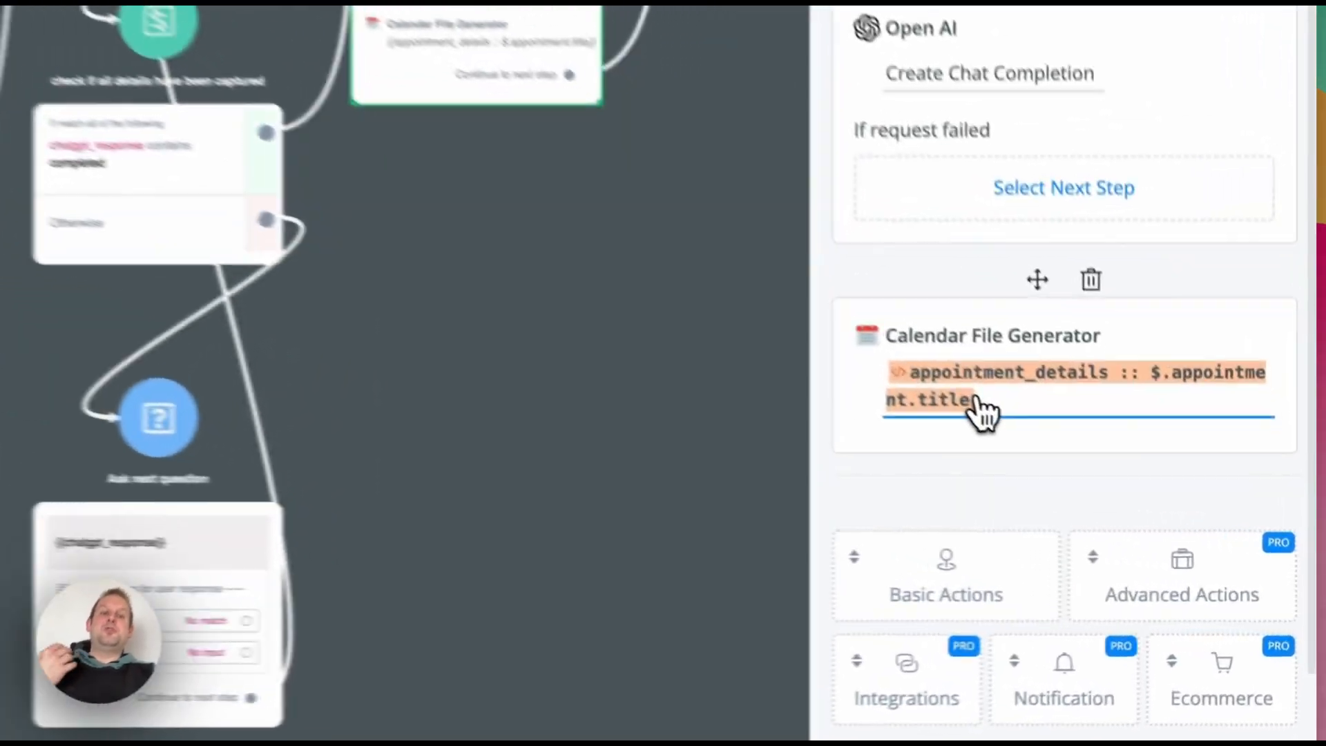
Step: Set the Calendar File Generator title to the appointment title path; review location, description and url
left_click(1133, 508)
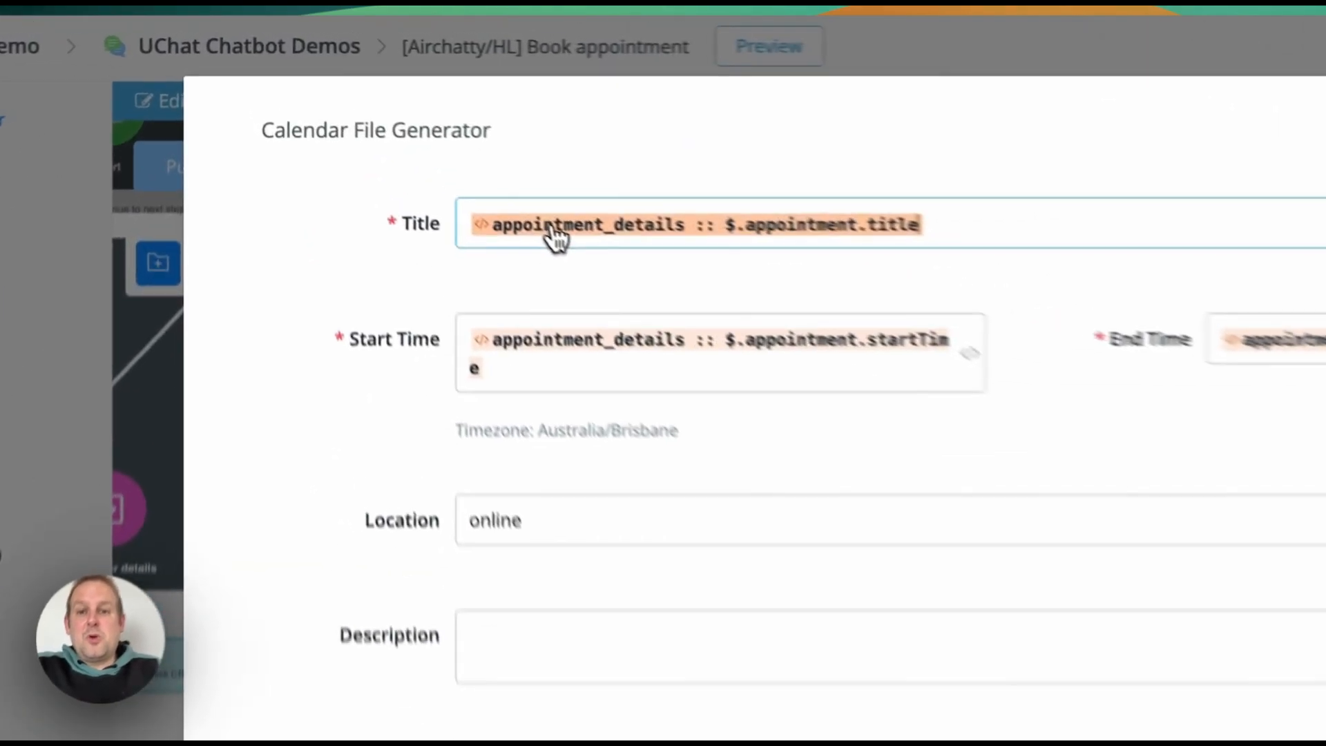
left_click(414, 136)
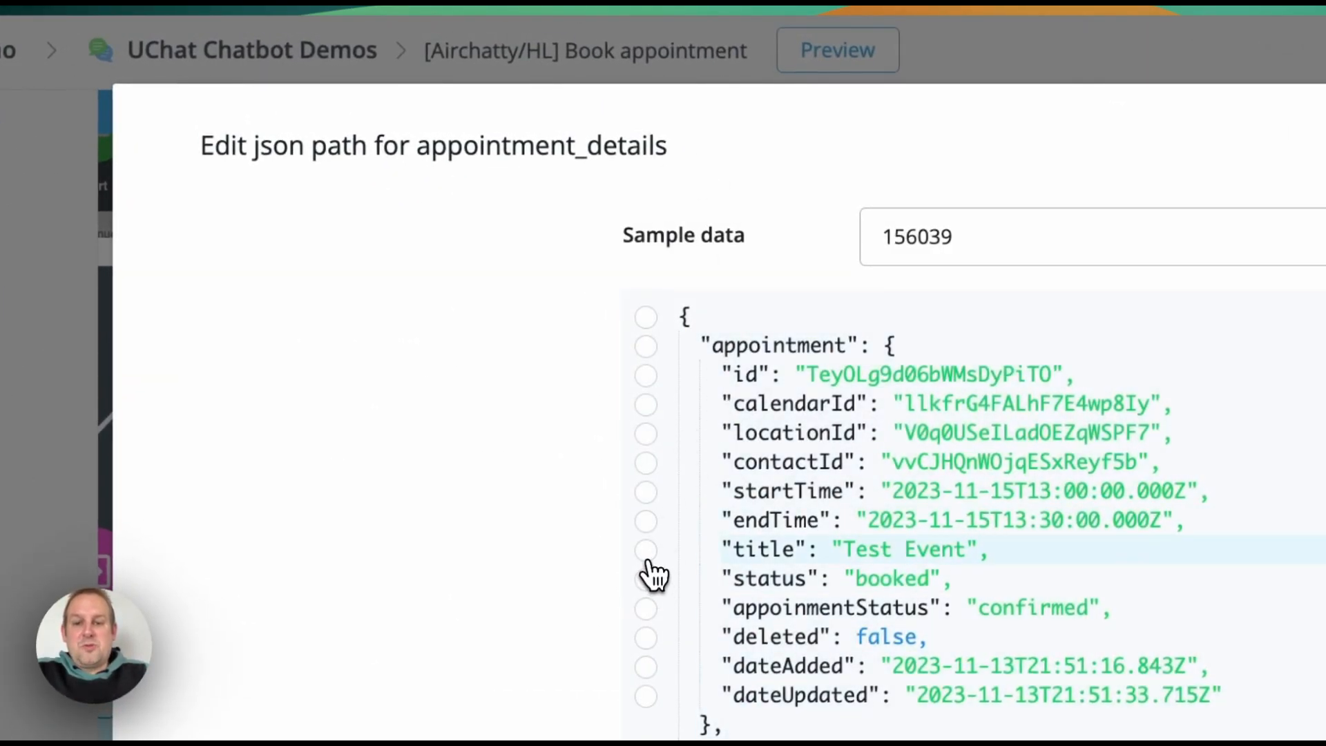
left_click(646, 550)
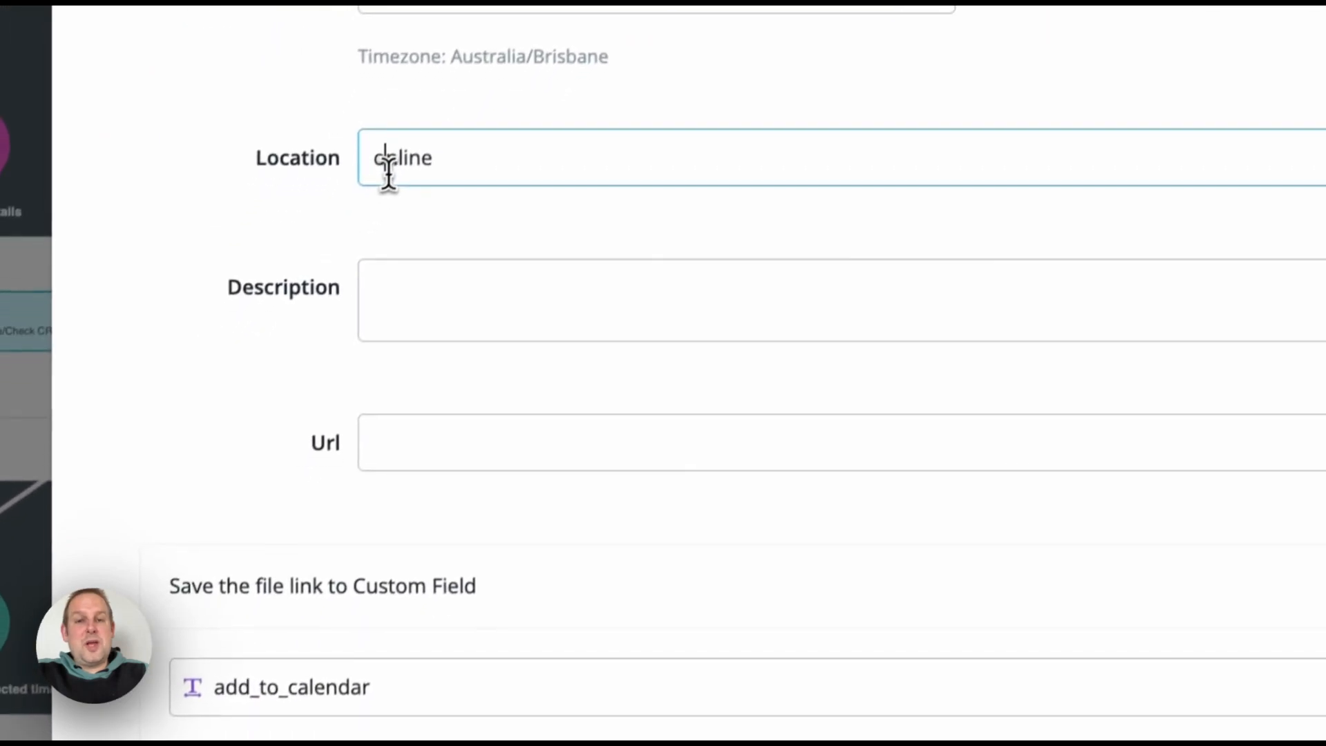
double_click(388, 166)
left_click(583, 304)
left_click(629, 447)
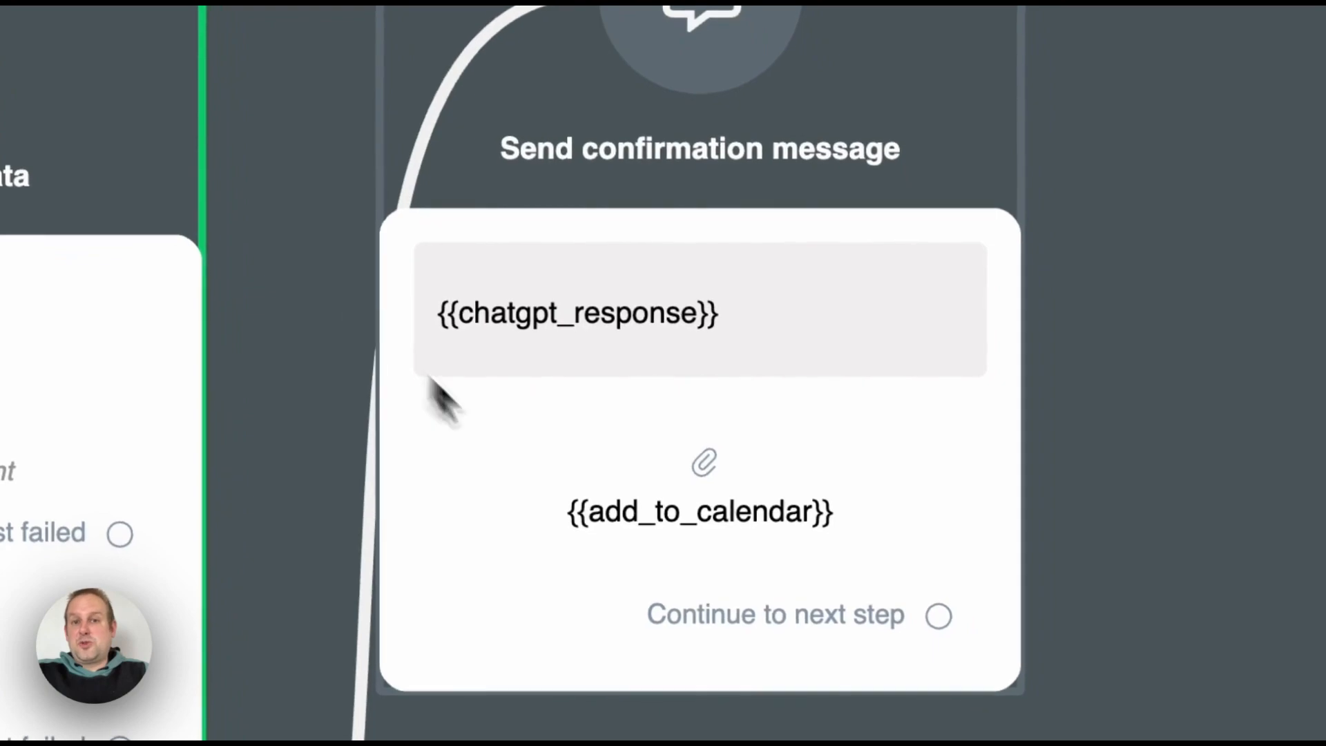
left_click(705, 465)
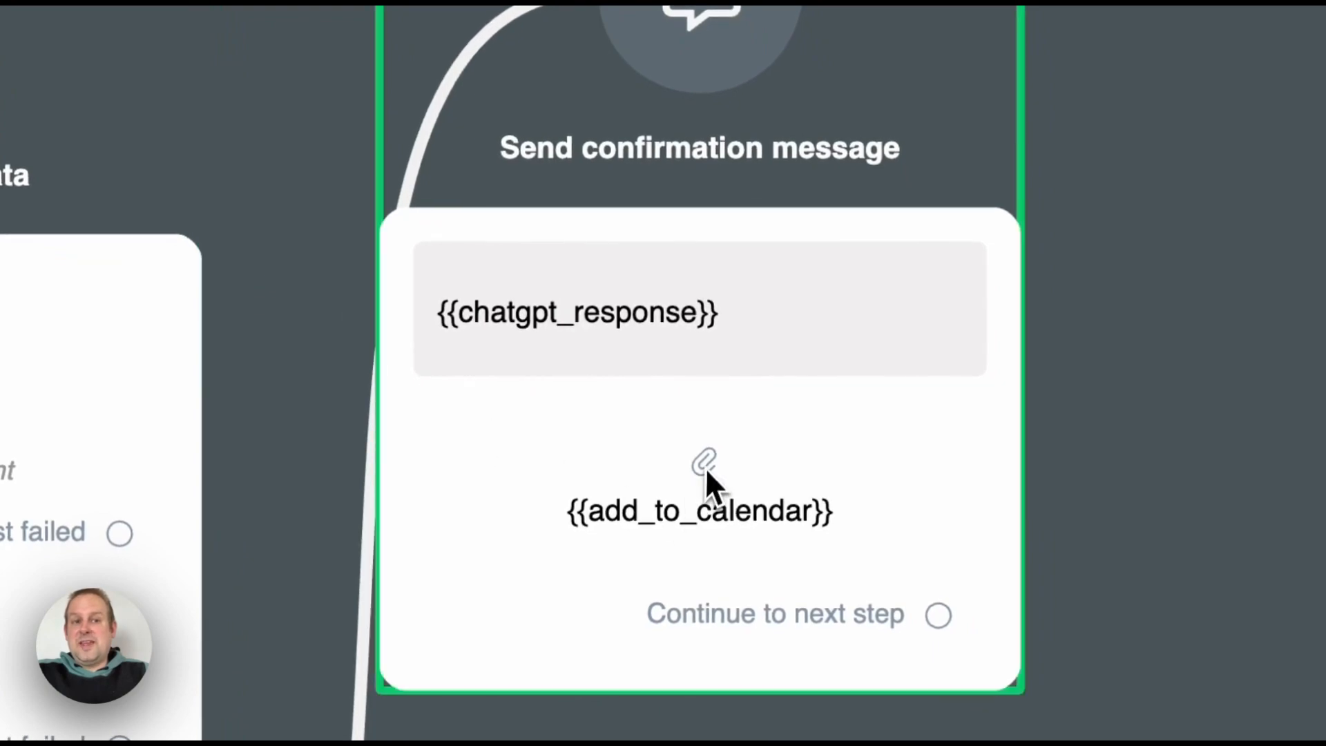
scroll(1098, 266, "up", 5)
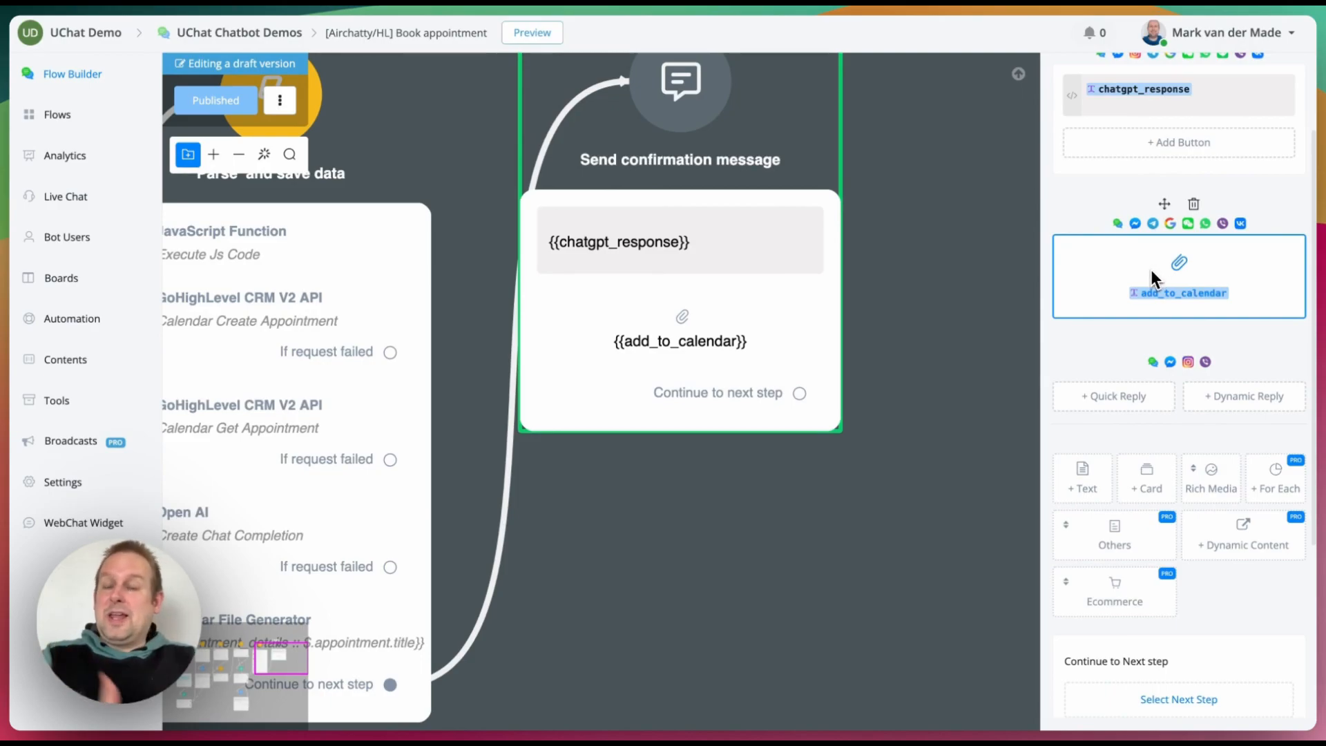
mouse_move(1207, 486)
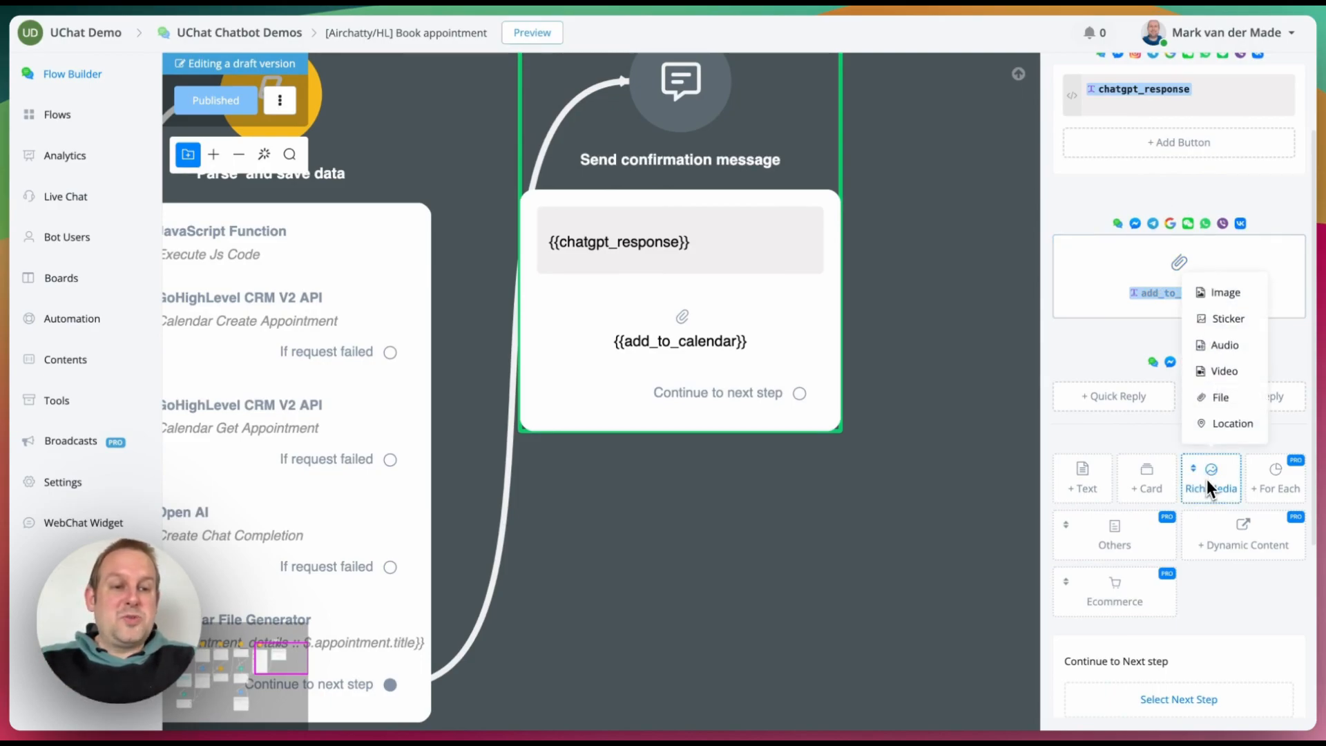
left_click(1105, 261)
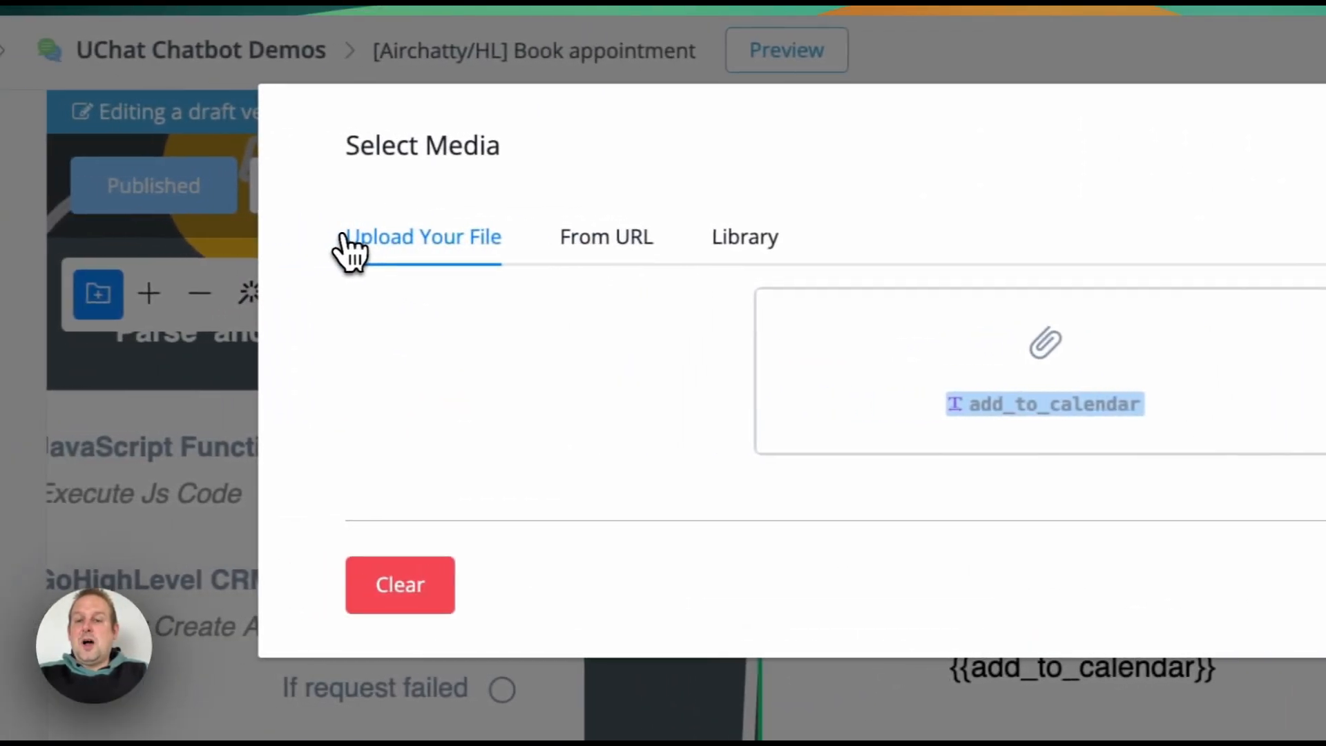
left_click(629, 237)
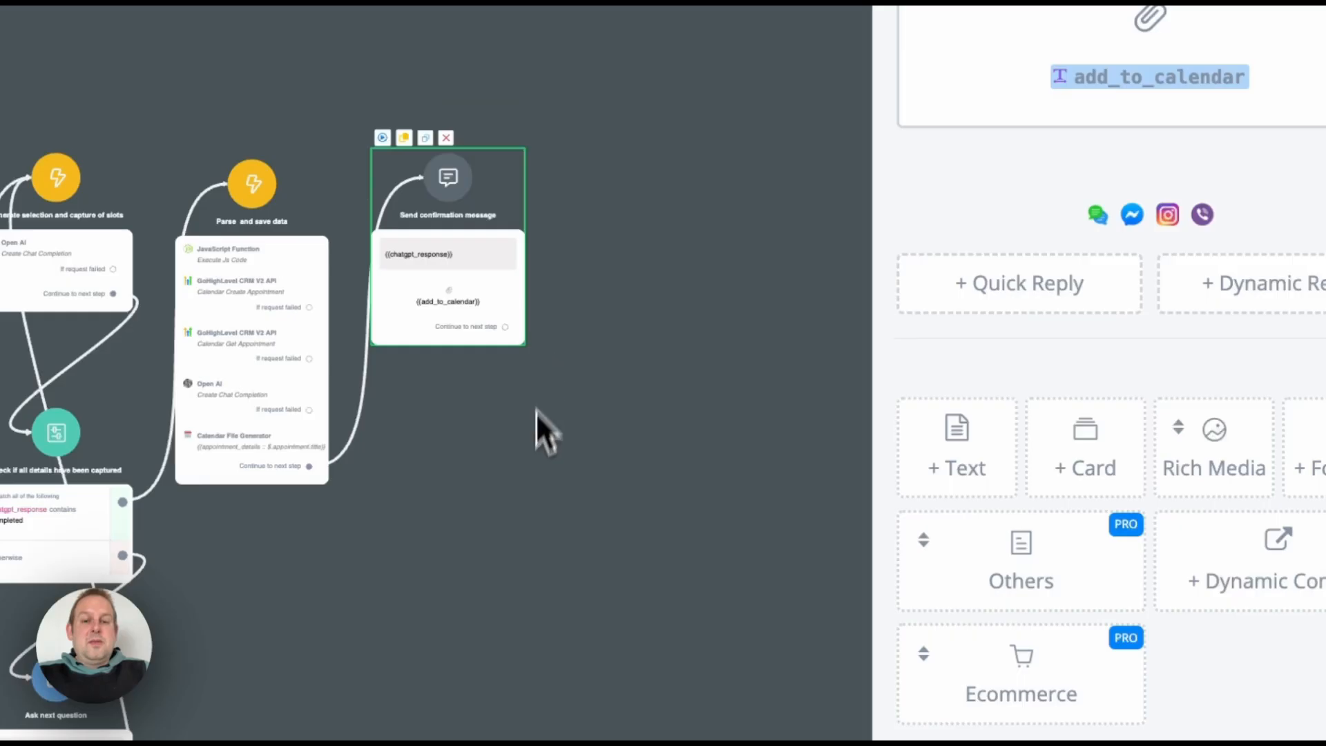
left_click(532, 487)
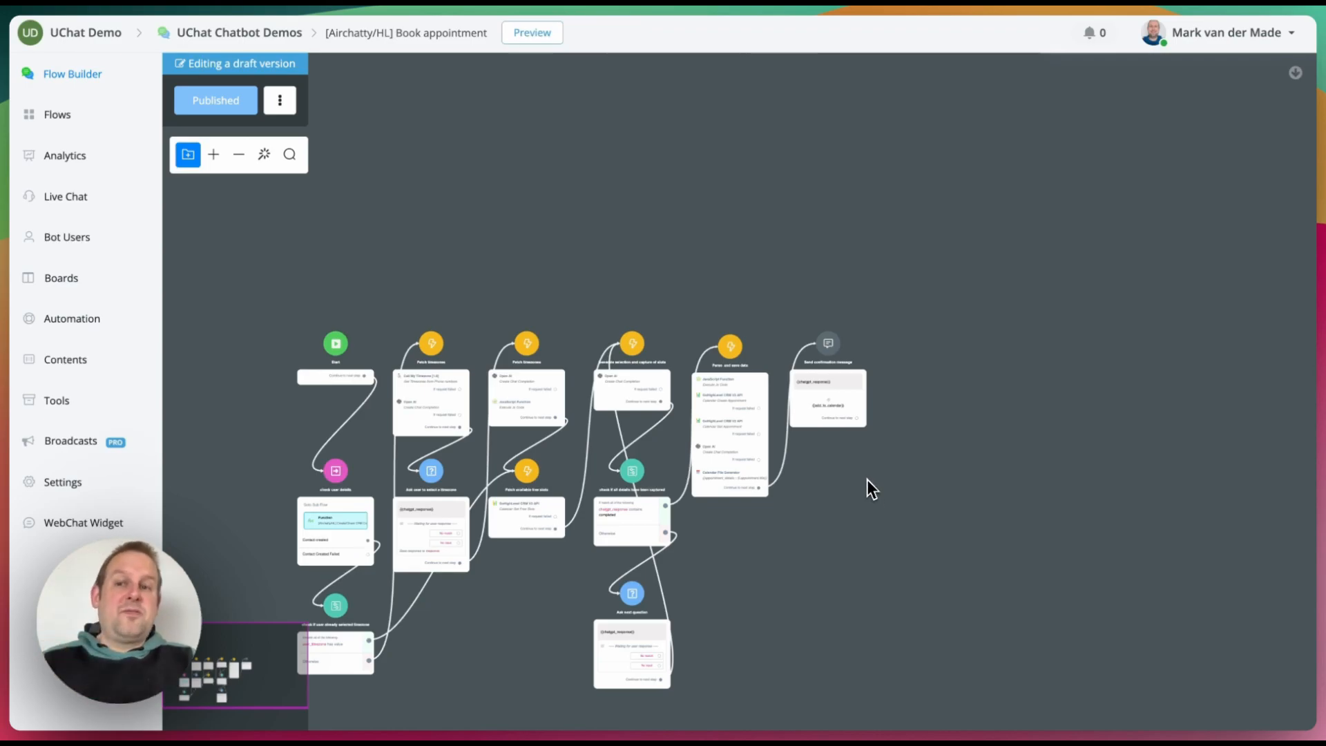
Step: Open the Reschedule flow and test Pull in appointment data's Calendar Get Appointment request, then cancel
left_click(41, 114)
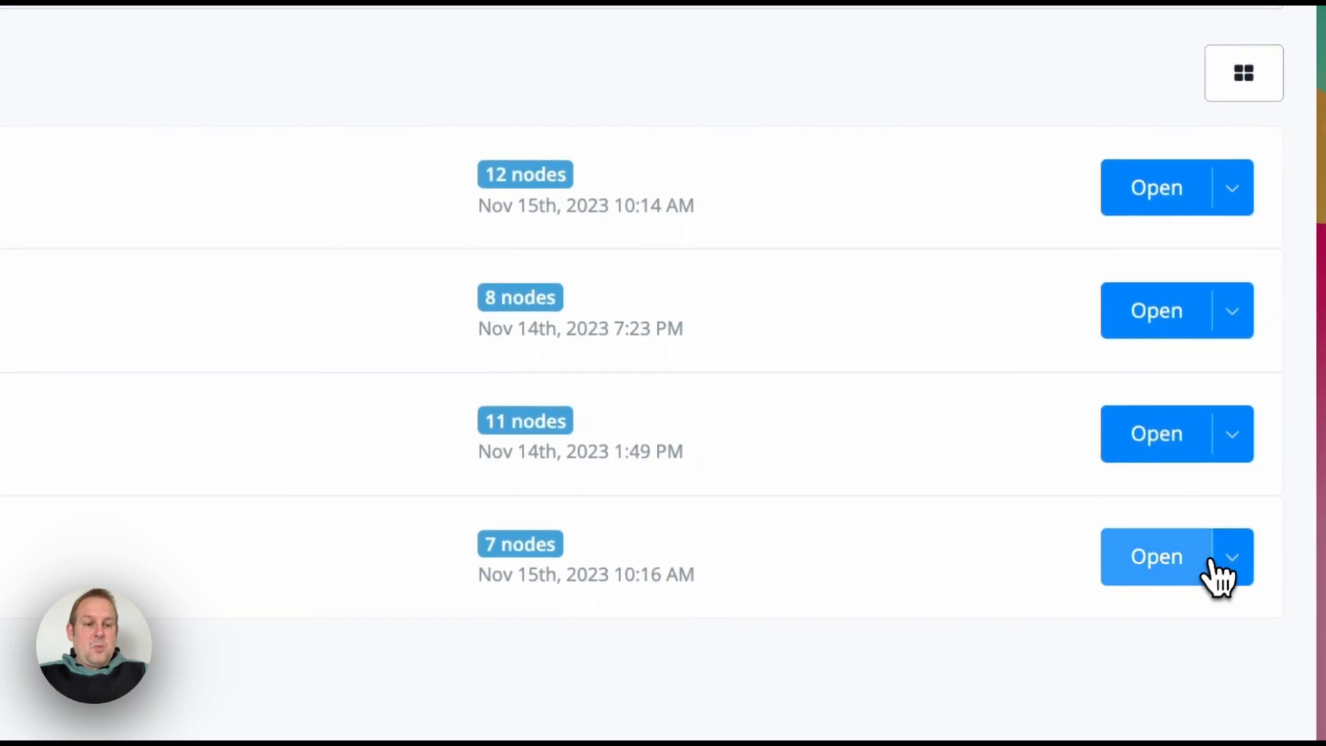
left_click(1290, 634)
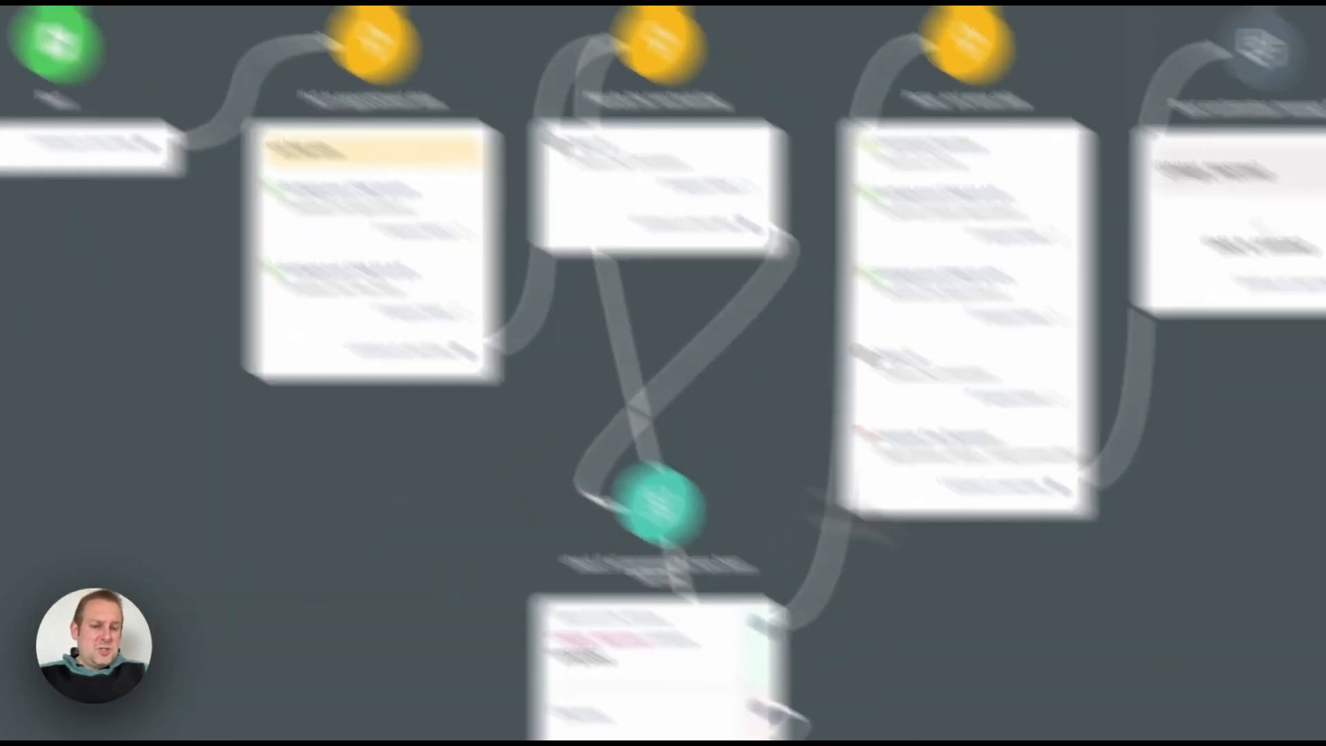
scroll(540, 205, "up", 5)
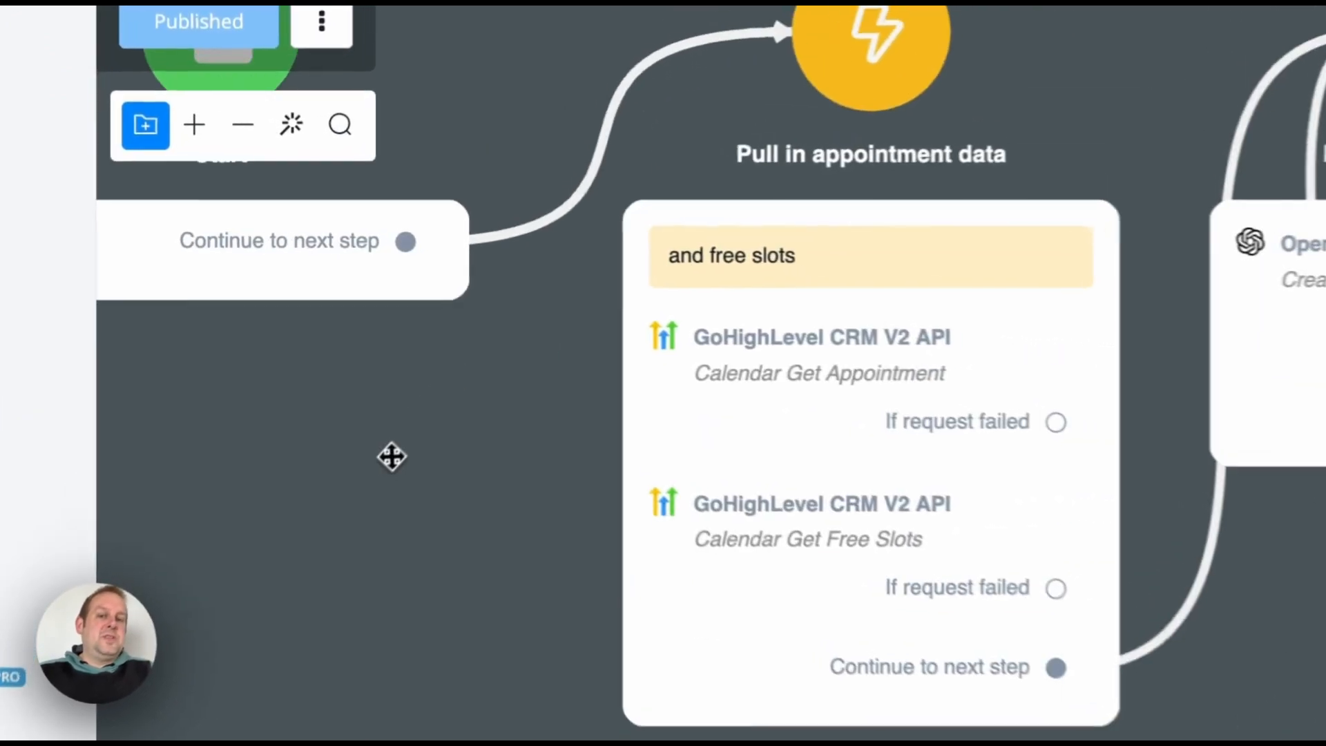
left_click(832, 432)
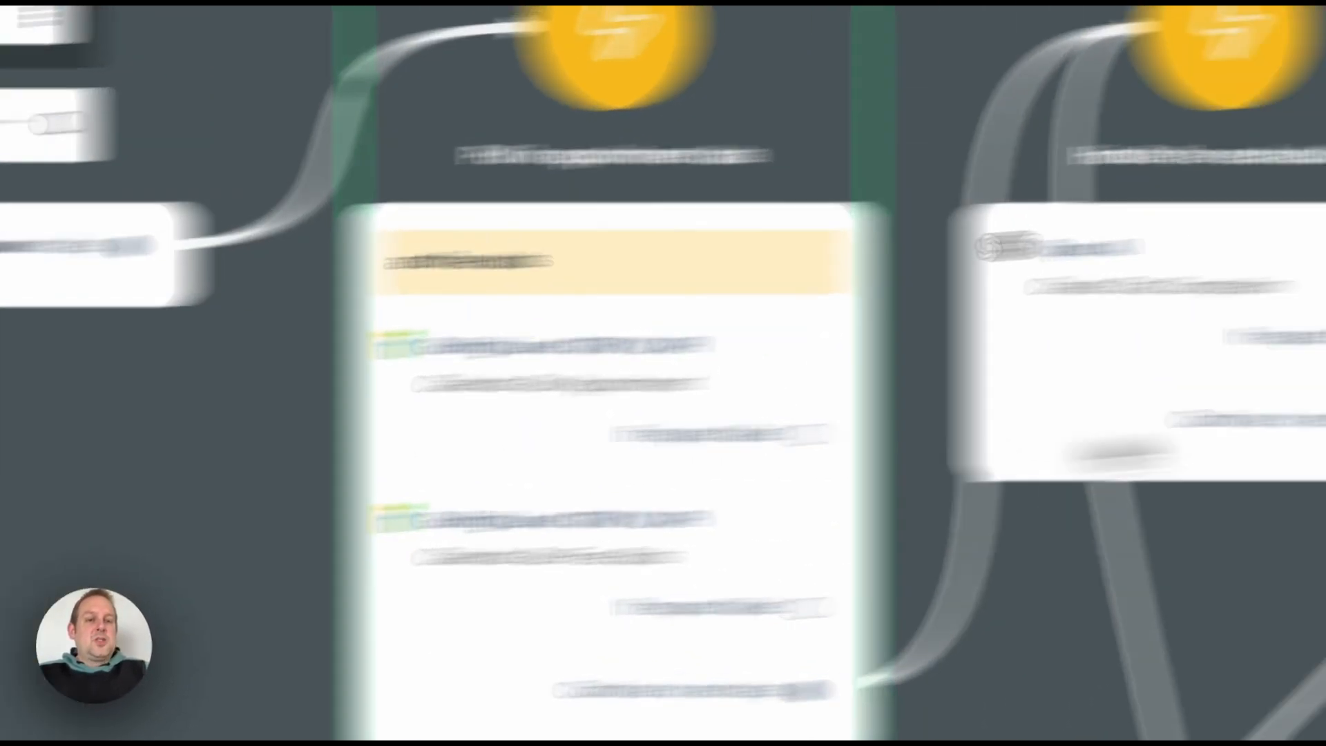
left_click(968, 318)
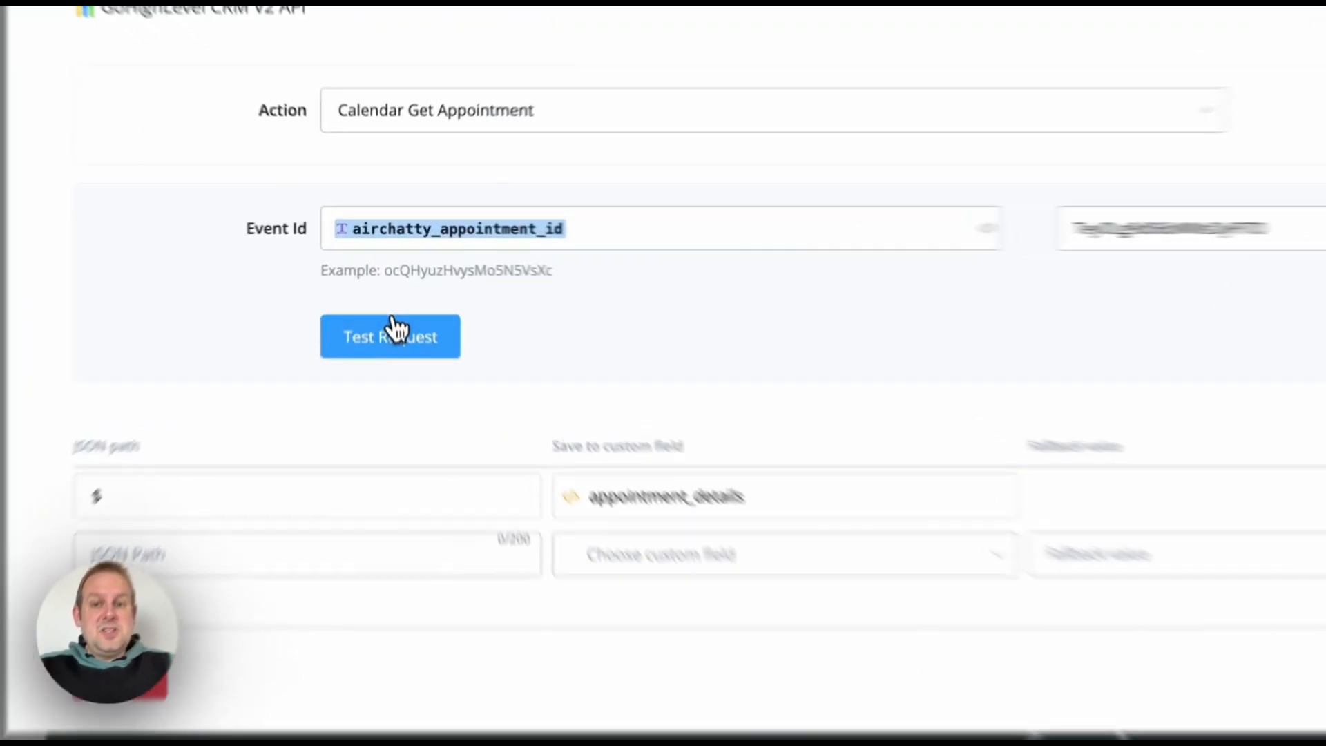
left_click(390, 297)
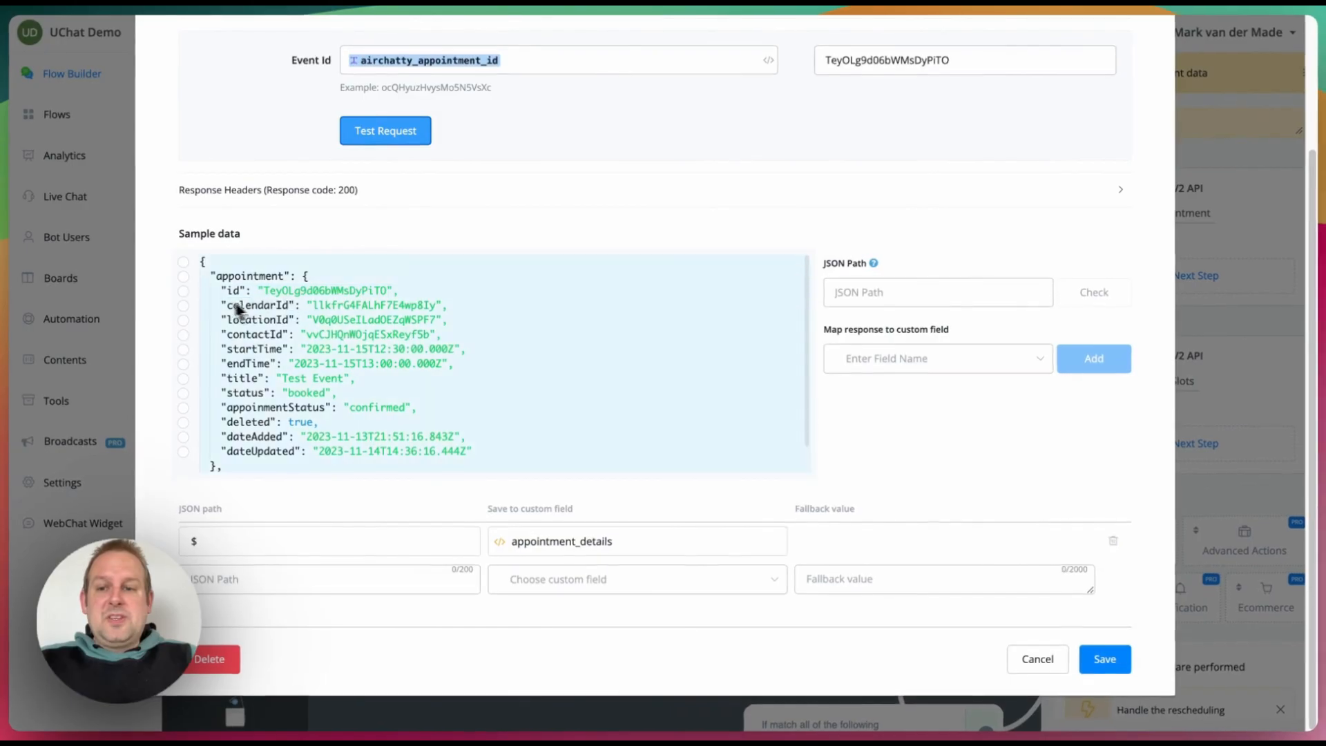
left_click(183, 263)
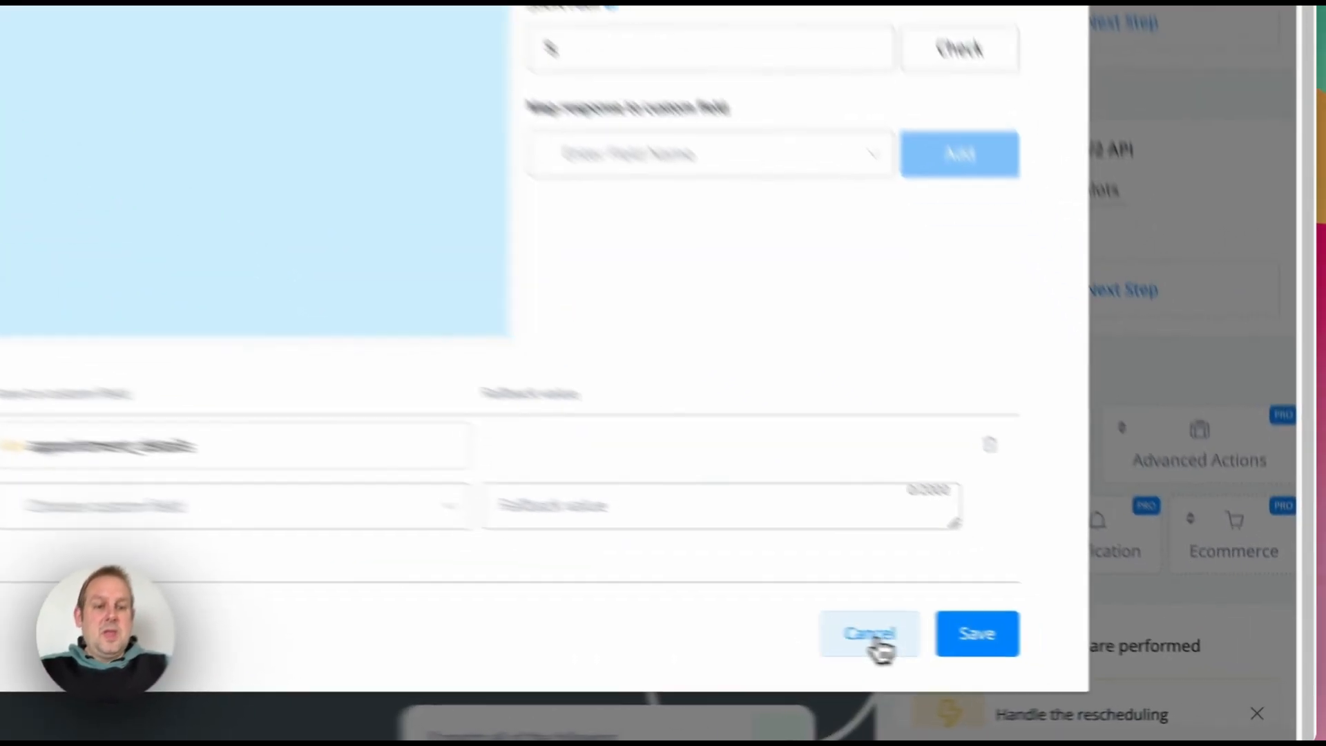
left_click(1037, 658)
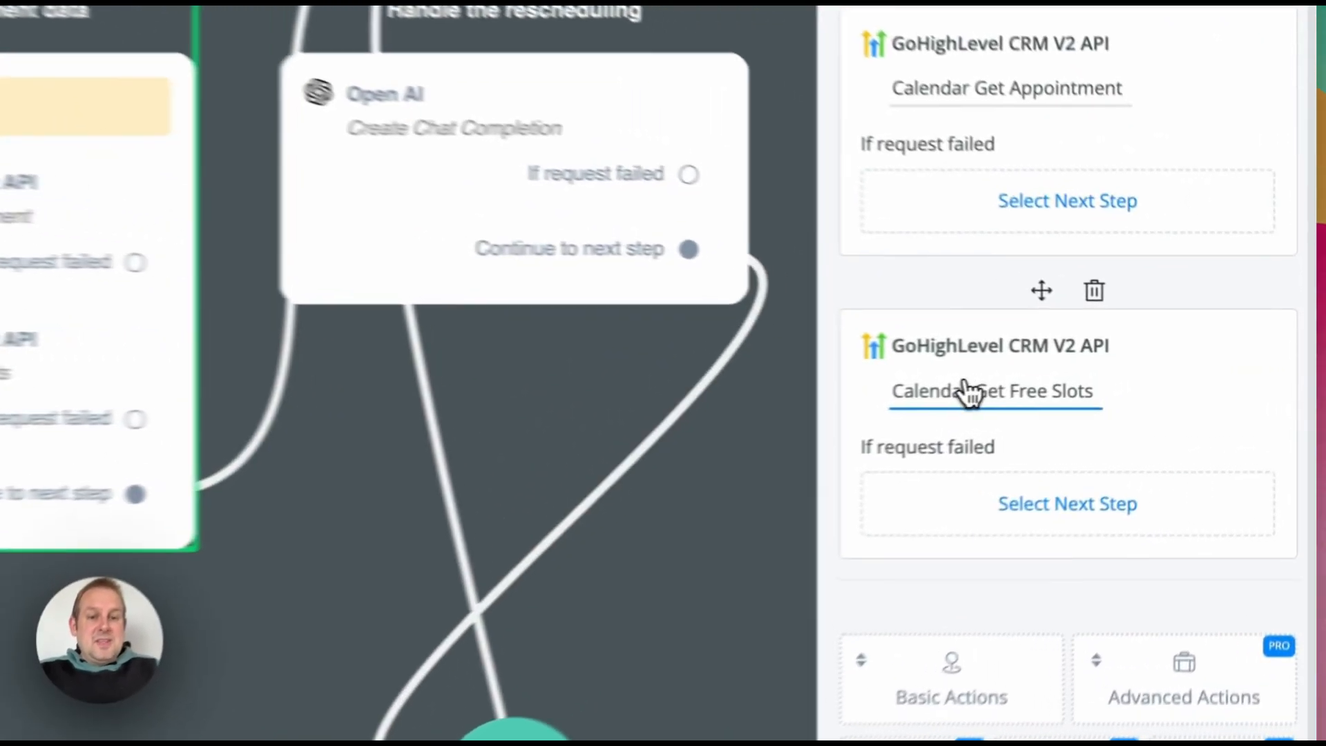
Step: Review the Calendar Get Free Slots action settings and cancel without saving
left_click(1119, 380)
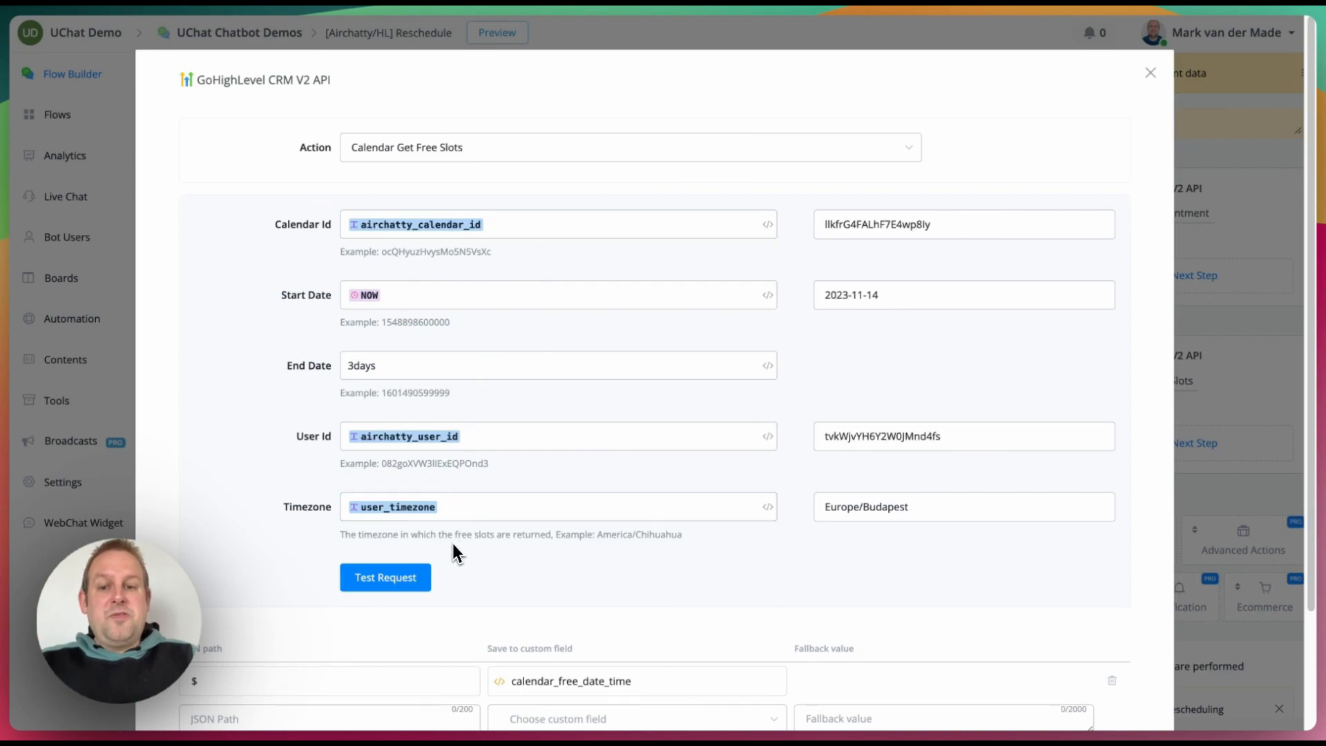
scroll(465, 542, "down", 2)
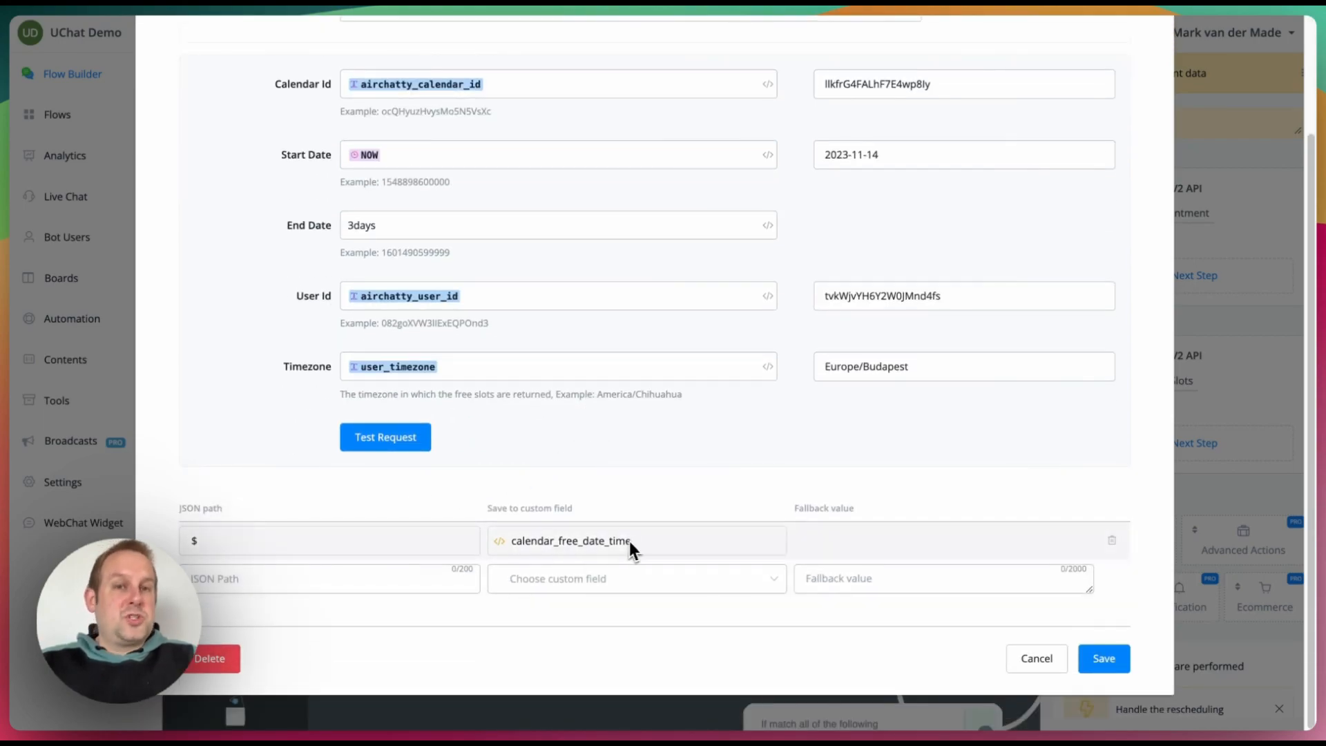
left_click(1037, 659)
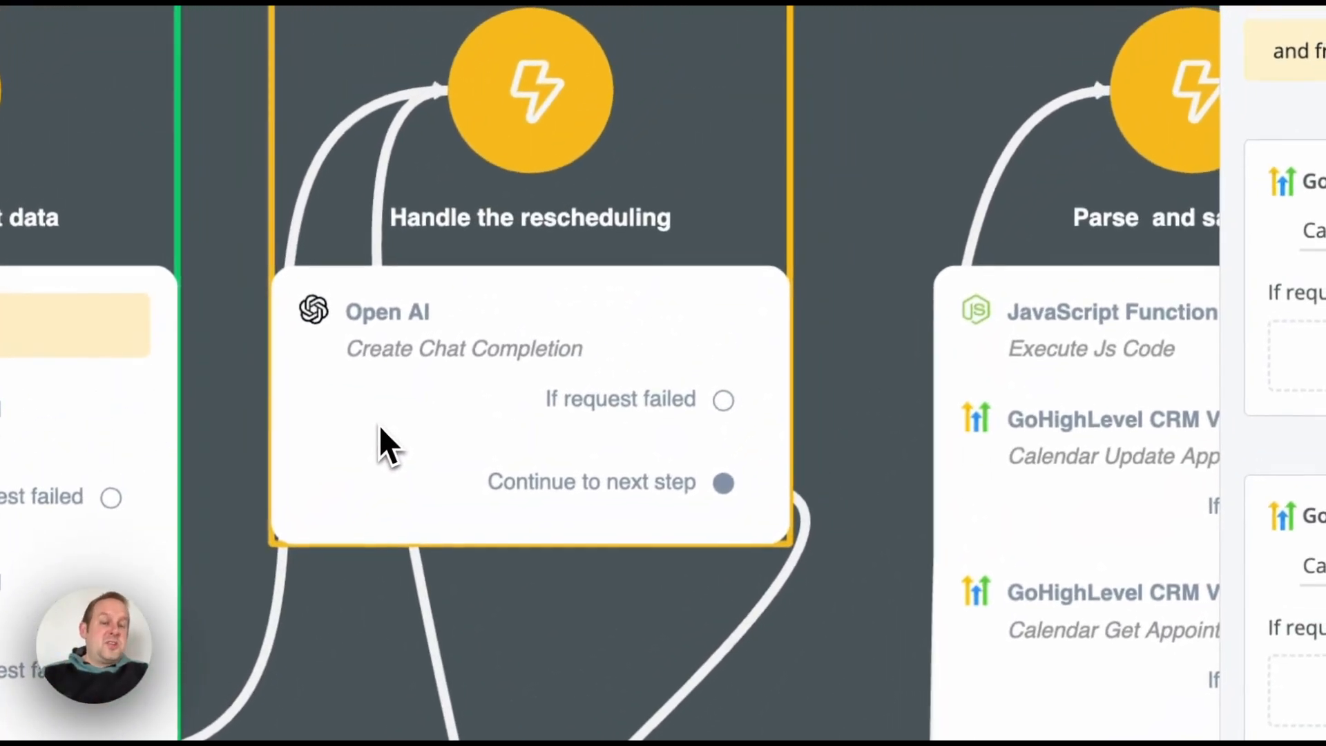
Step: Open Handle the rescheduling's chat completion and review the startTime and endTime sample data
left_click(386, 411)
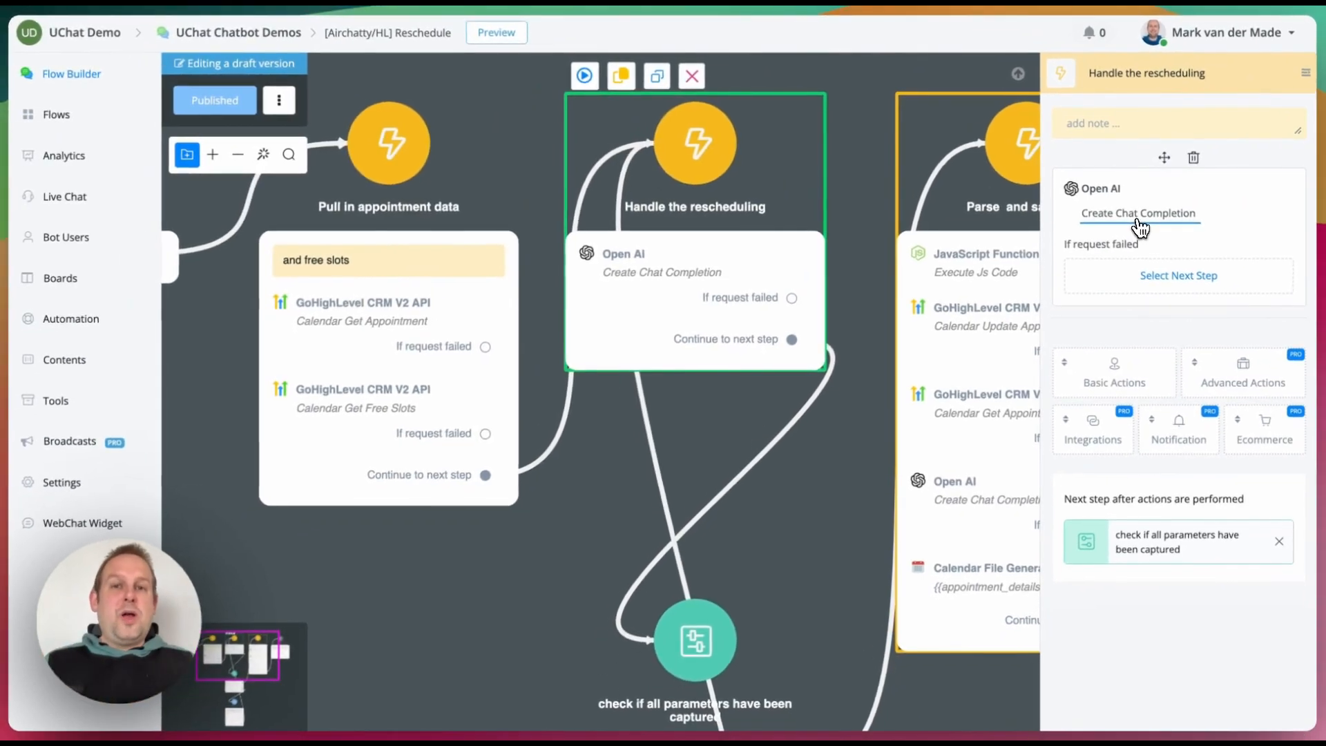
left_click(1139, 215)
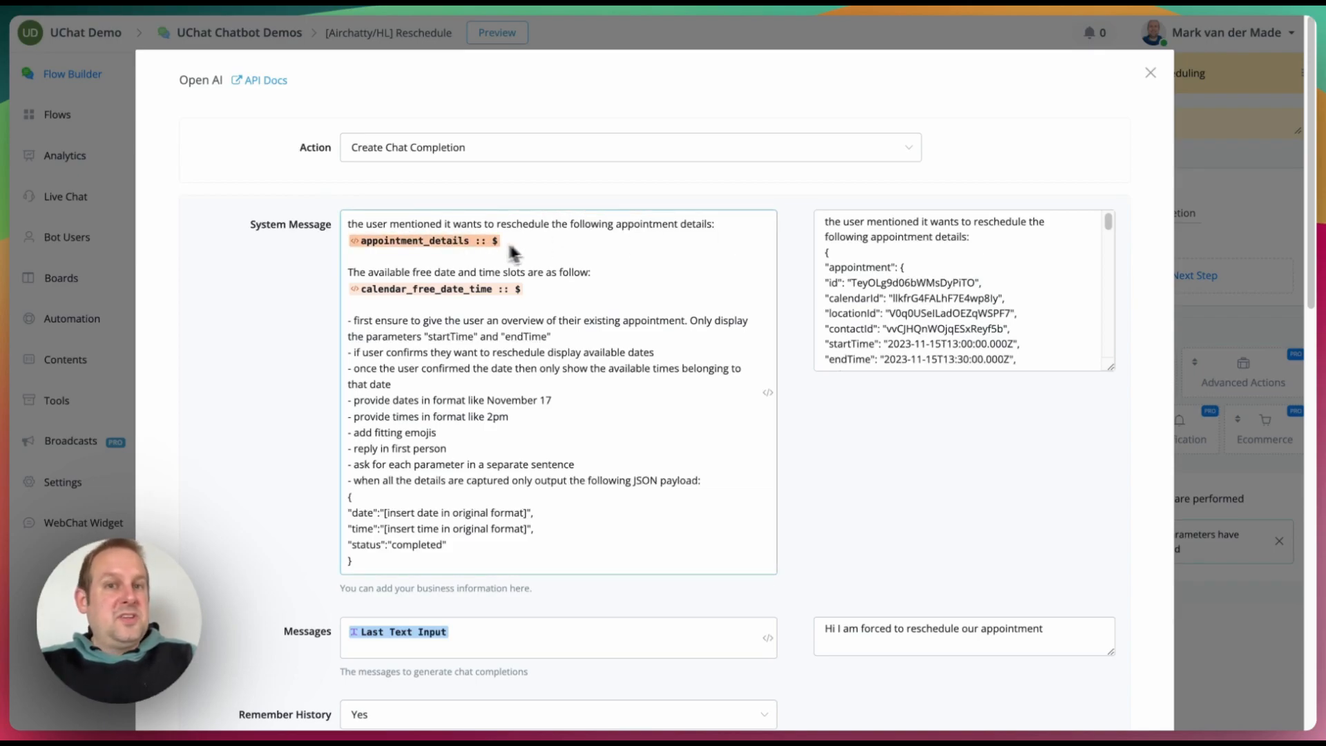
scroll(877, 268, "down", 1)
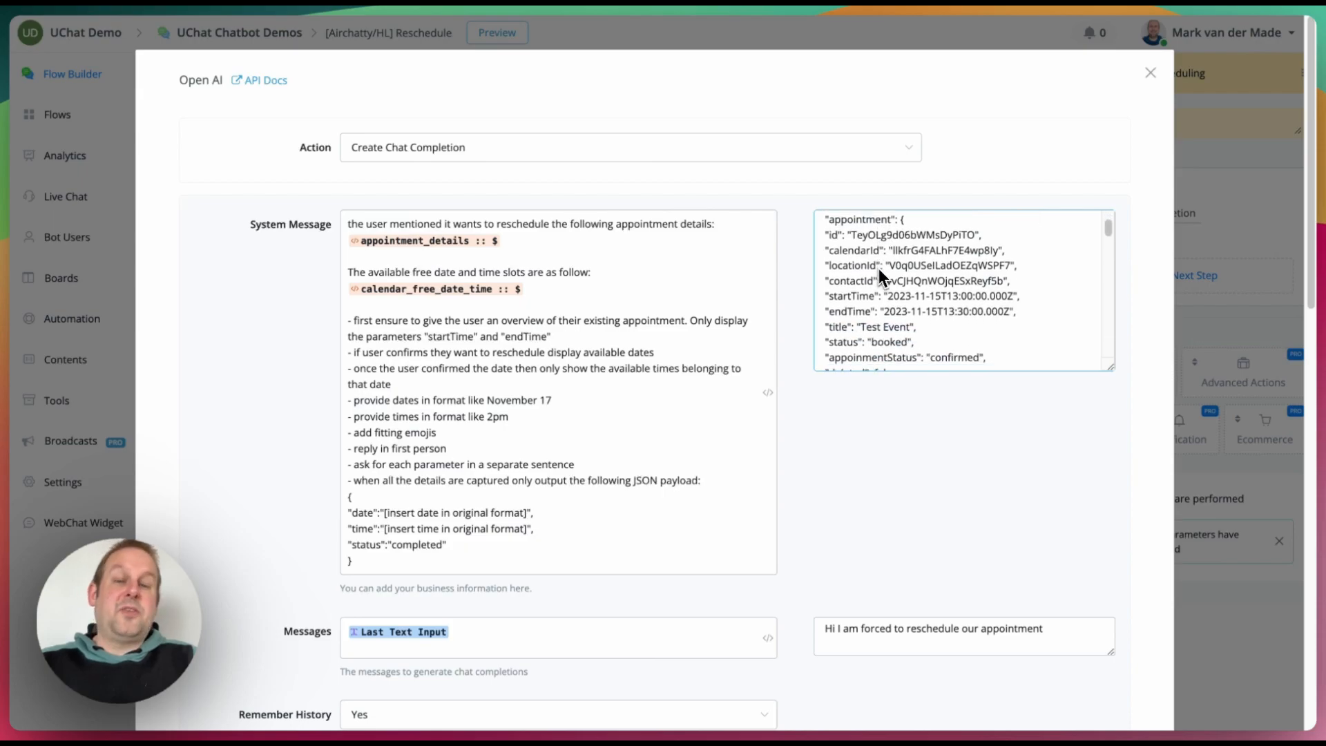
scroll(880, 265, "down", 1)
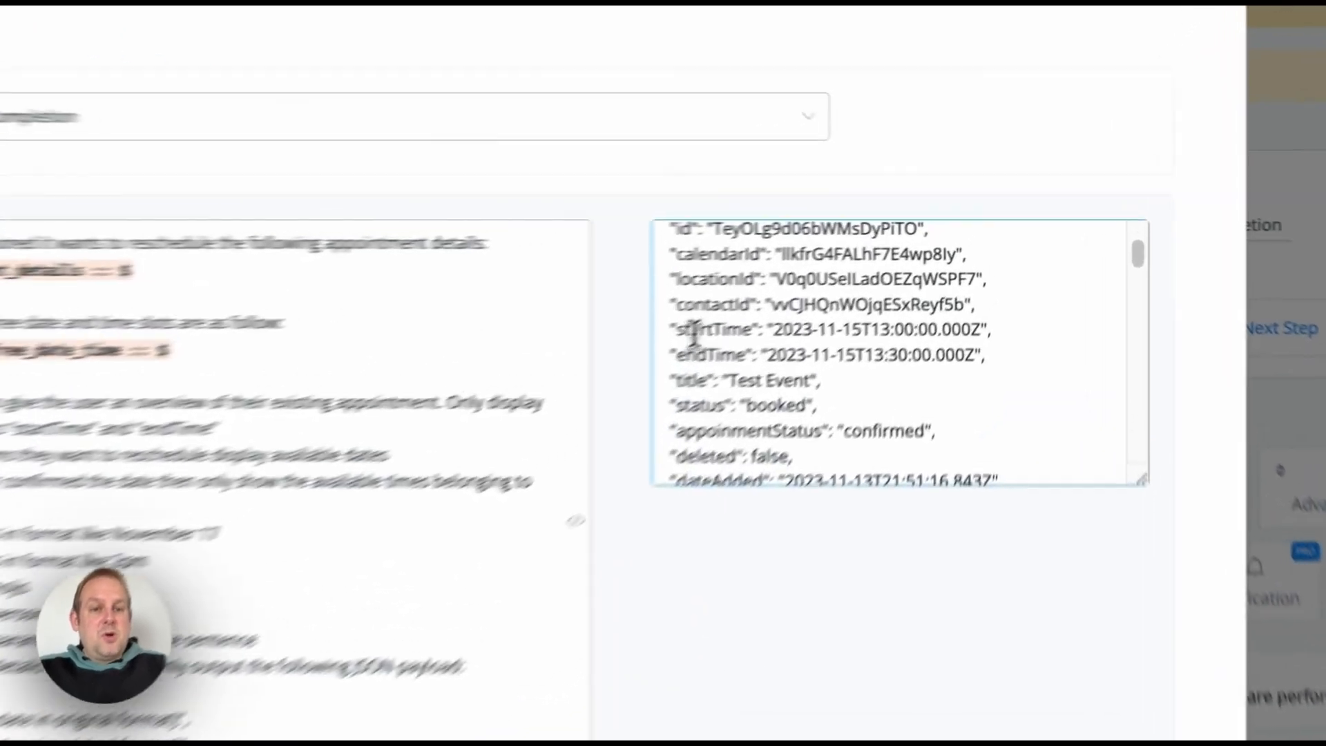
double_click(837, 276)
double_click(625, 390)
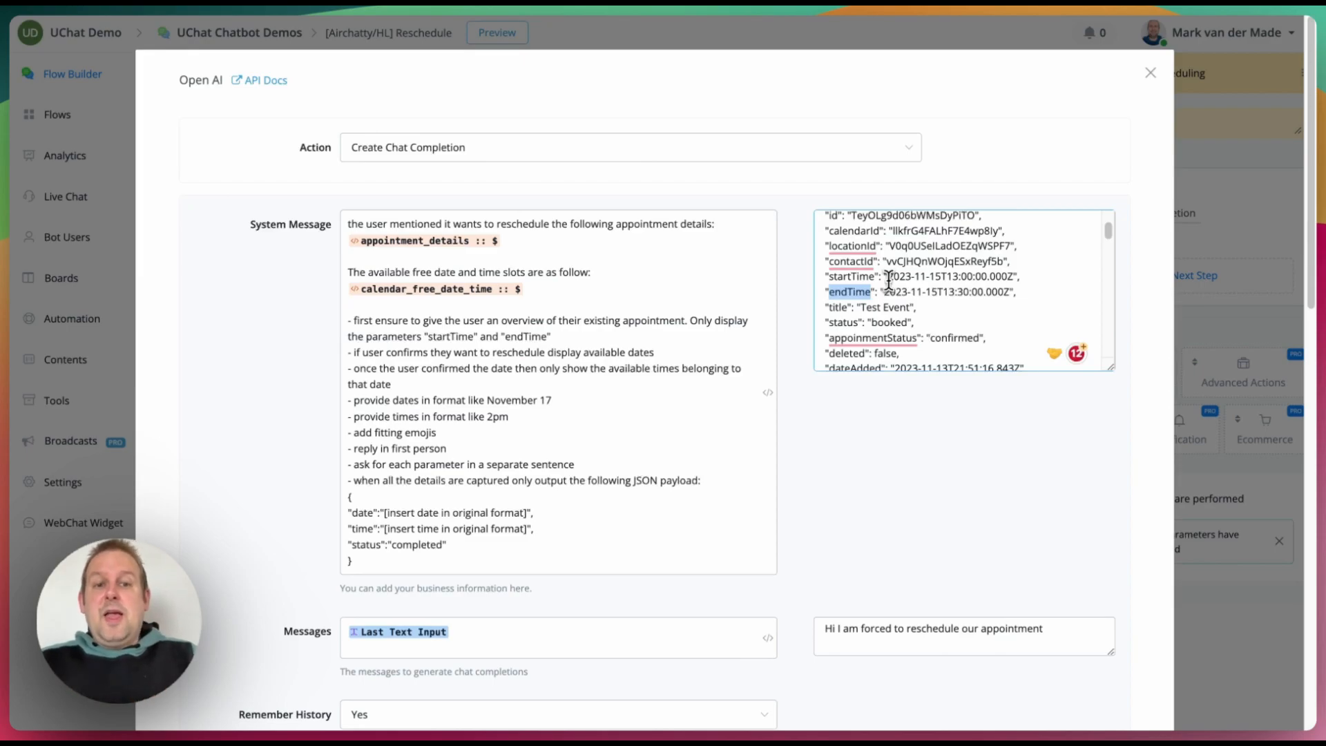
scroll(918, 253, "up", 2)
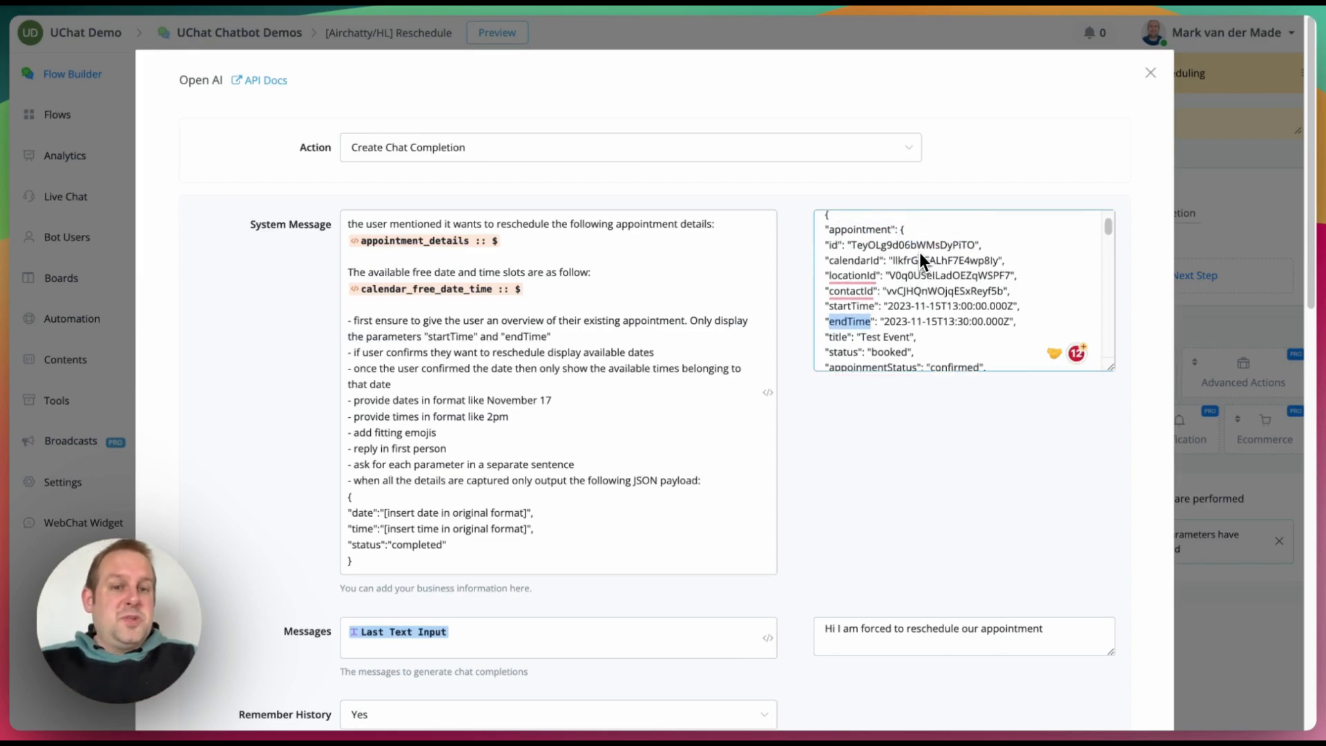
scroll(918, 252, "down", 5)
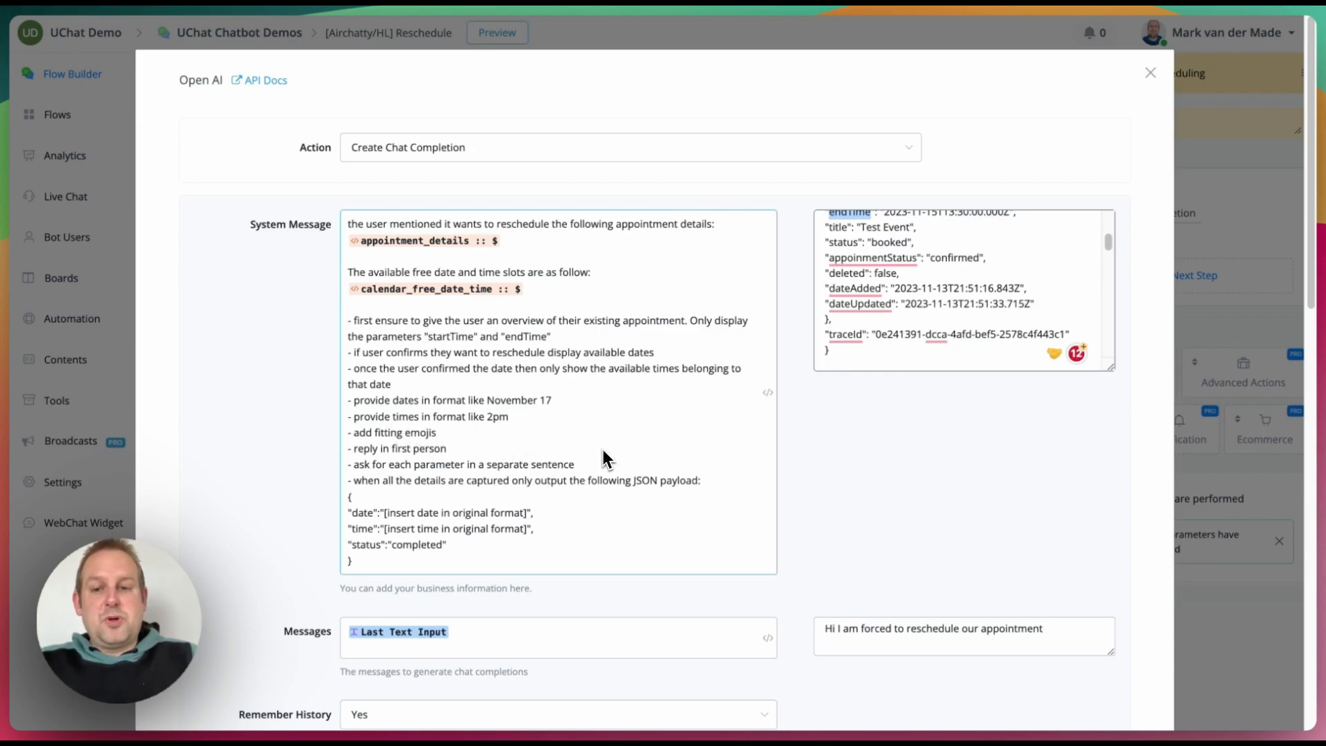
scroll(602, 457, "down", 3)
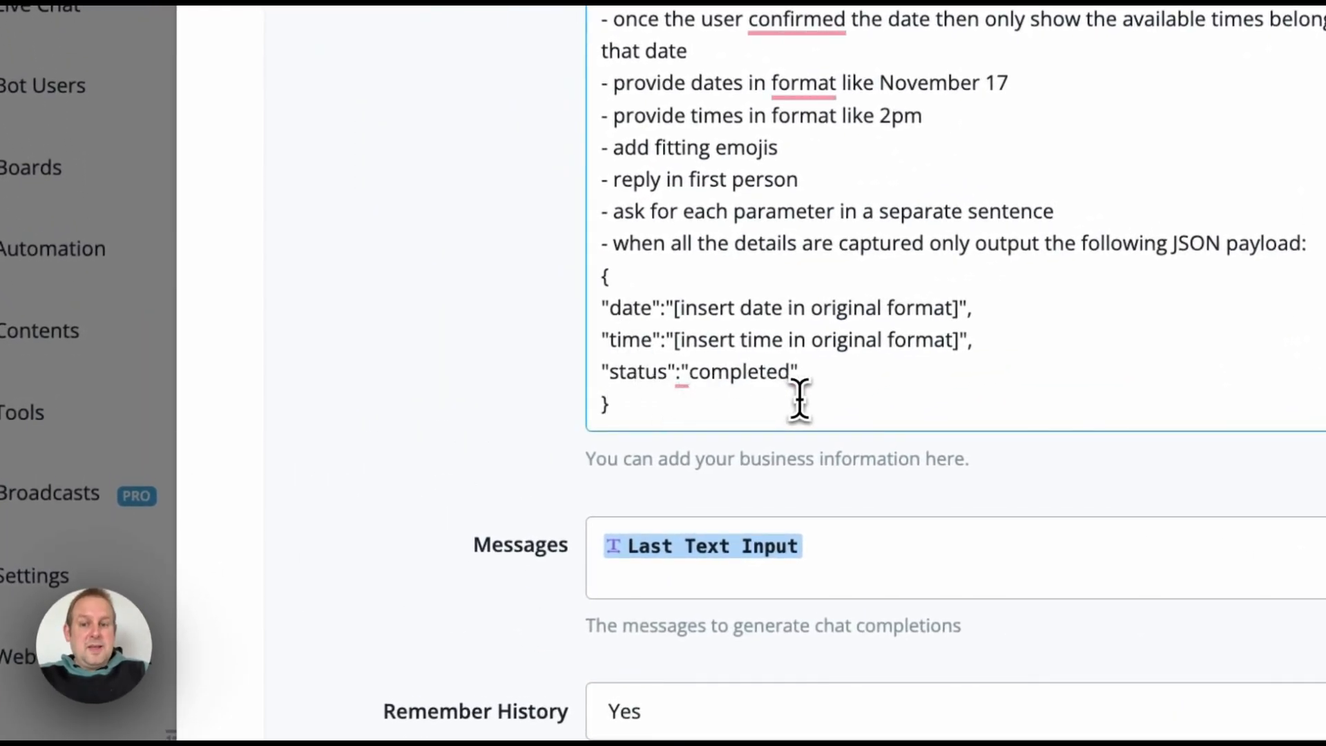
scroll(805, 415, "down", 3)
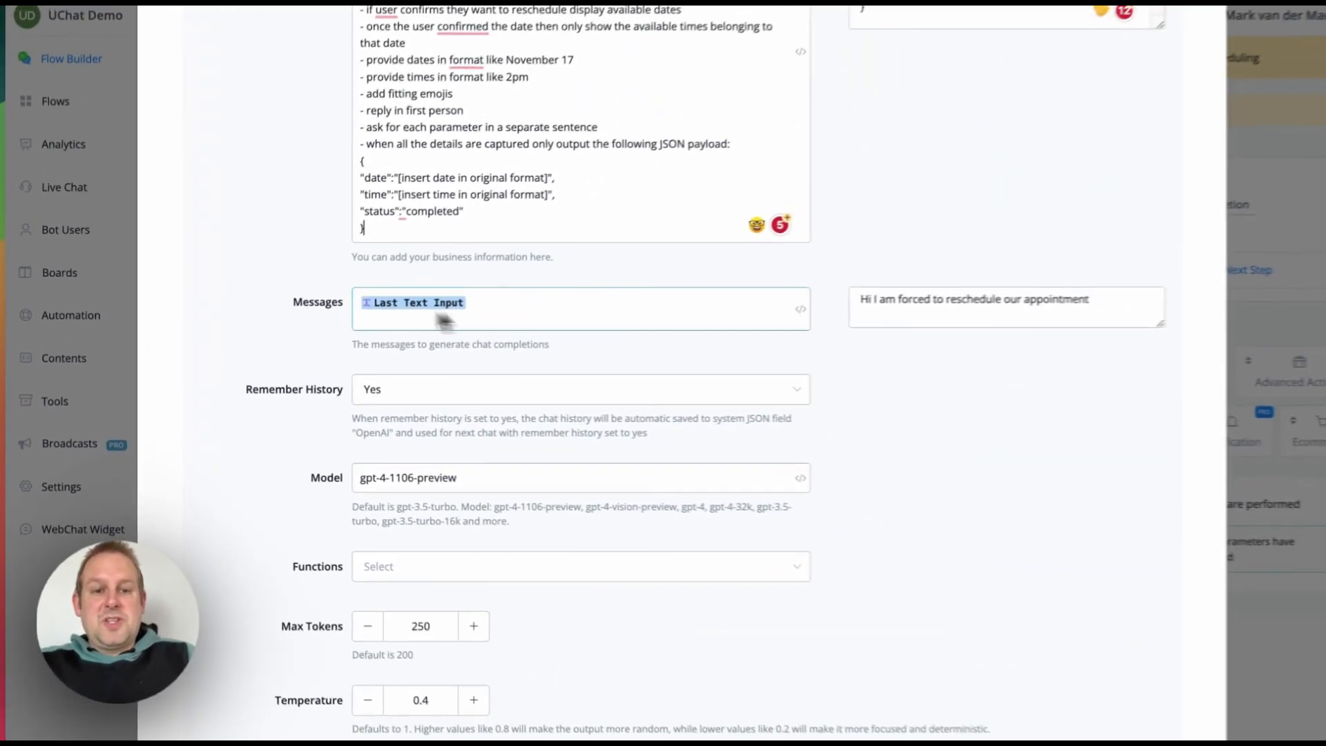
scroll(522, 324, "down", 2)
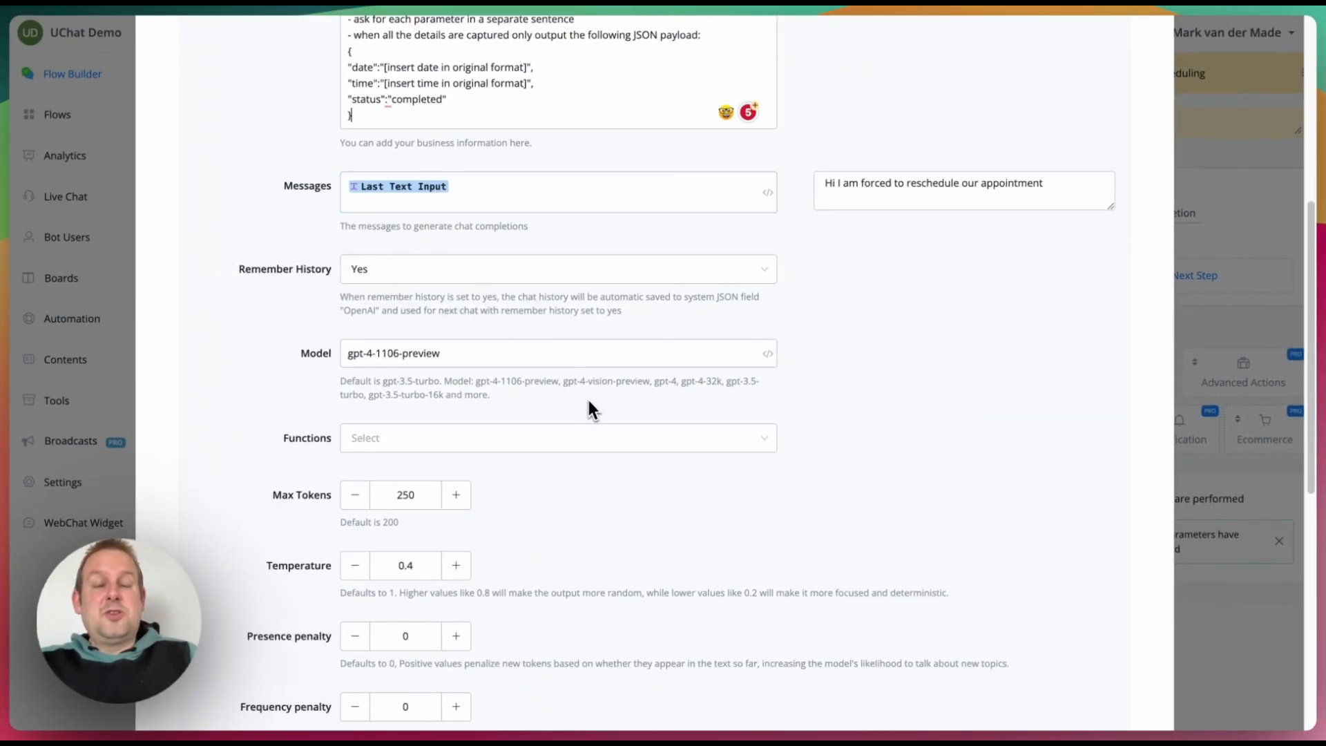
scroll(582, 392, "down", 3)
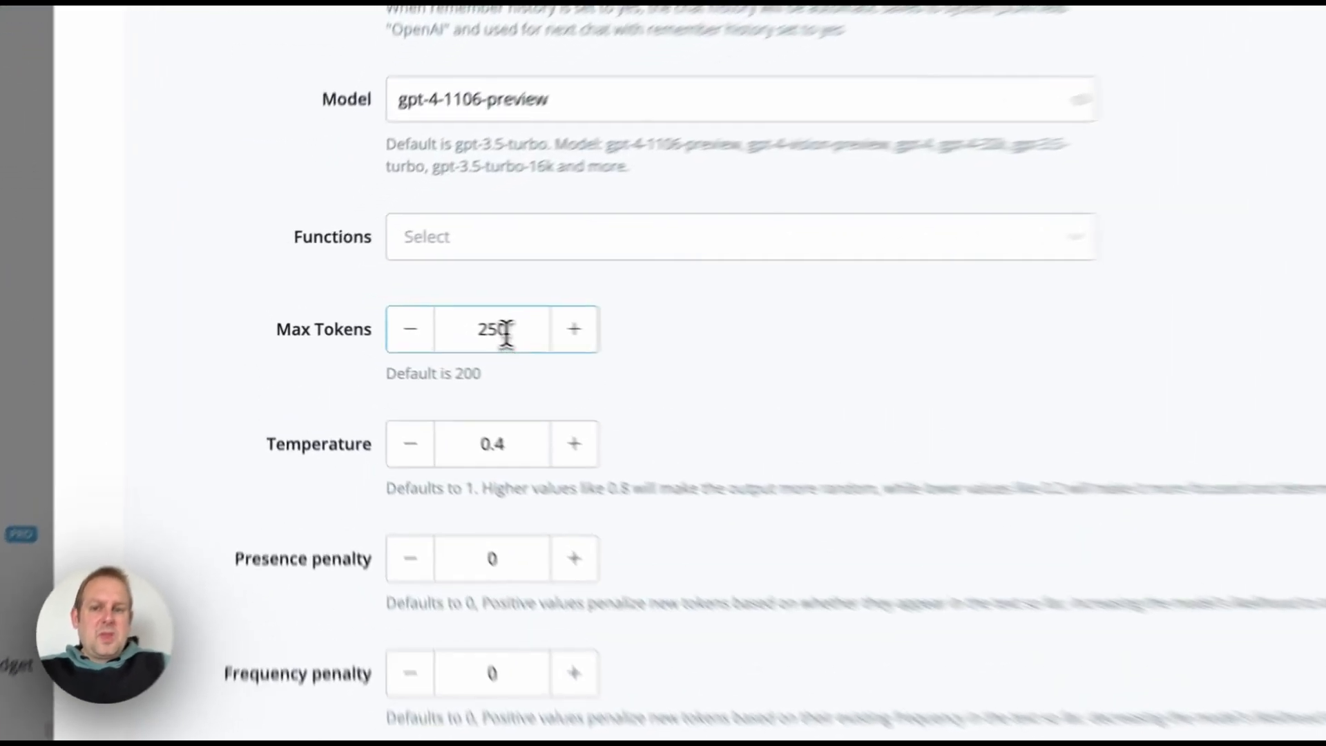
Step: Change Max Tokens from 250 to 500 and save the action
double_click(414, 317)
type("500")
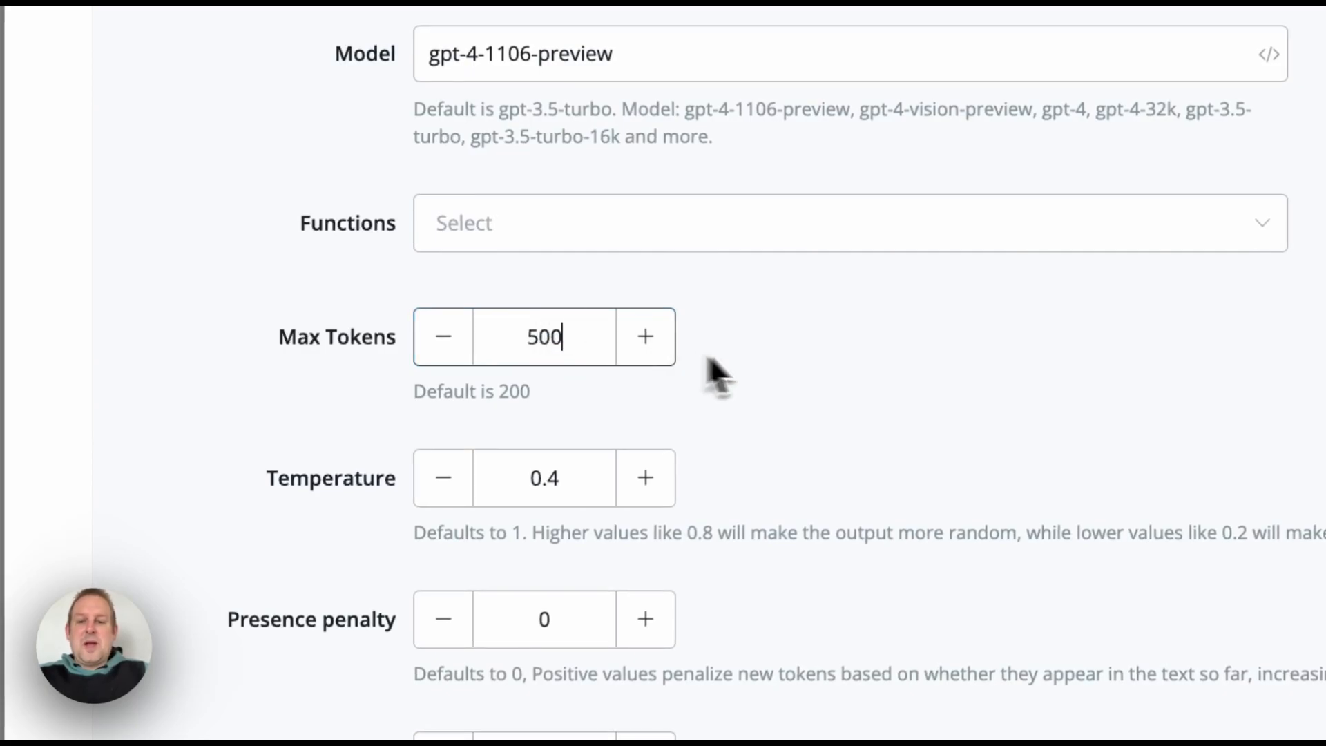
left_click(765, 359)
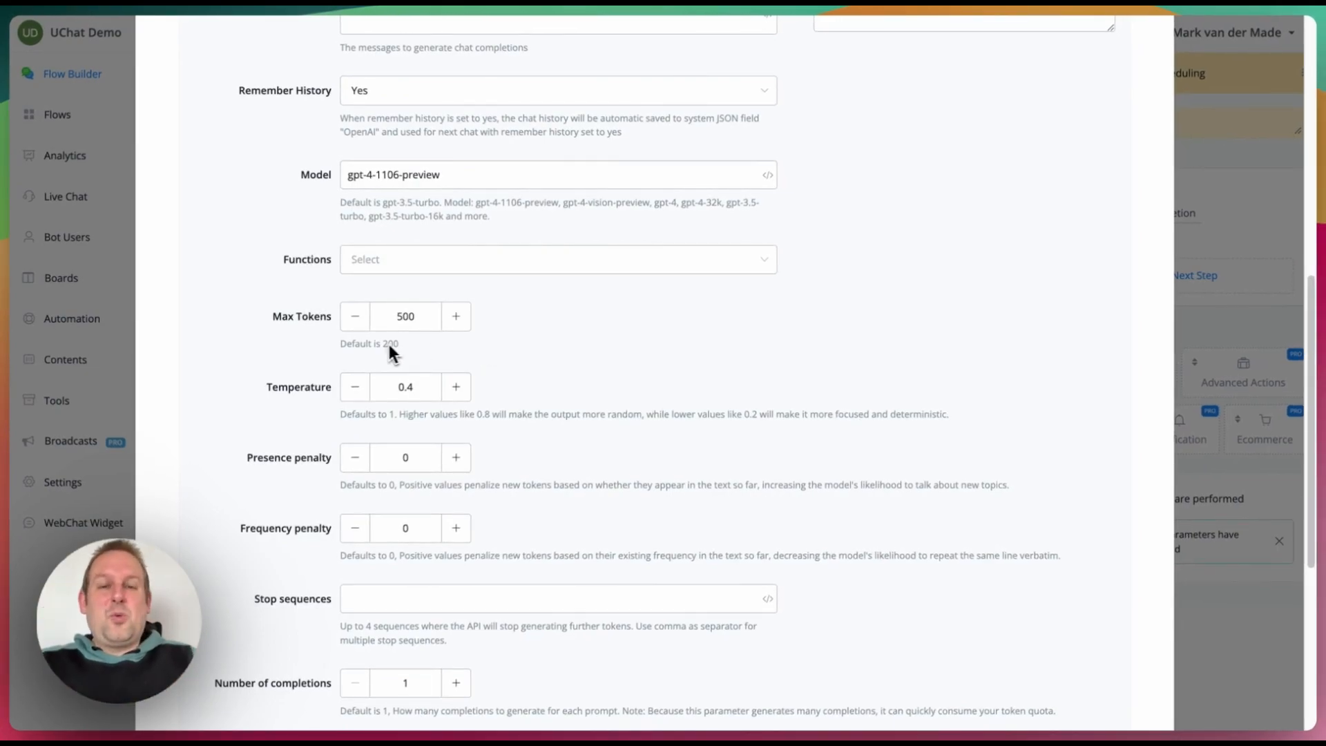
scroll(611, 378, "down", 4)
scroll(609, 373, "down", 2)
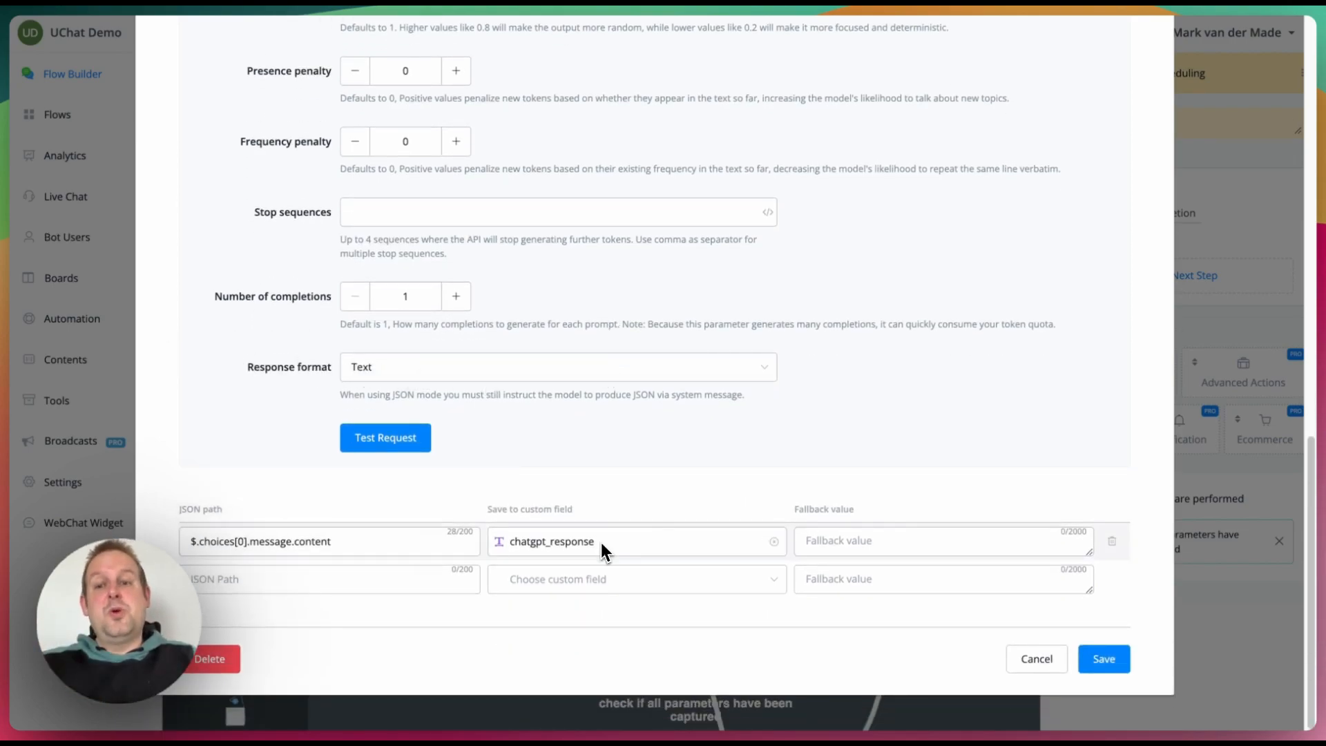
Step: Save the OpenAI action settings and list the actions of the Parse and save data step
left_click(1103, 661)
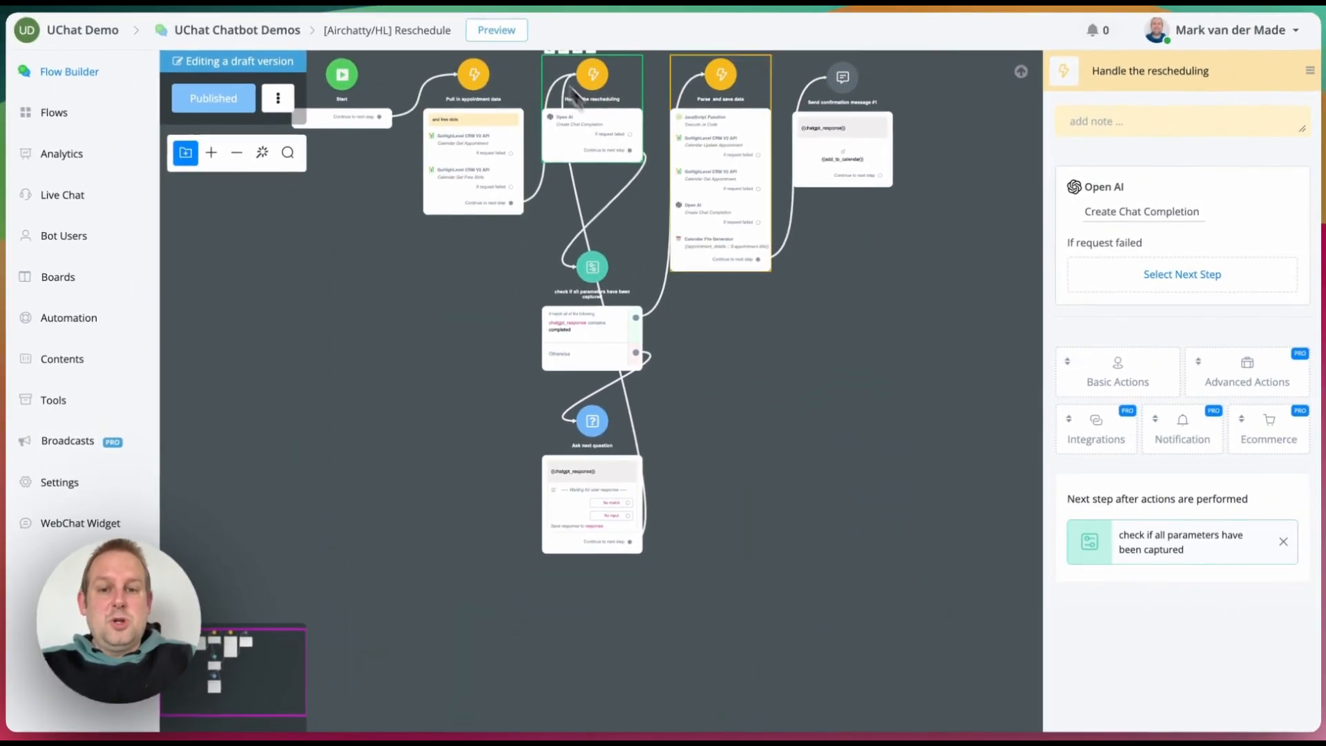
scroll(581, 316, "up", 5)
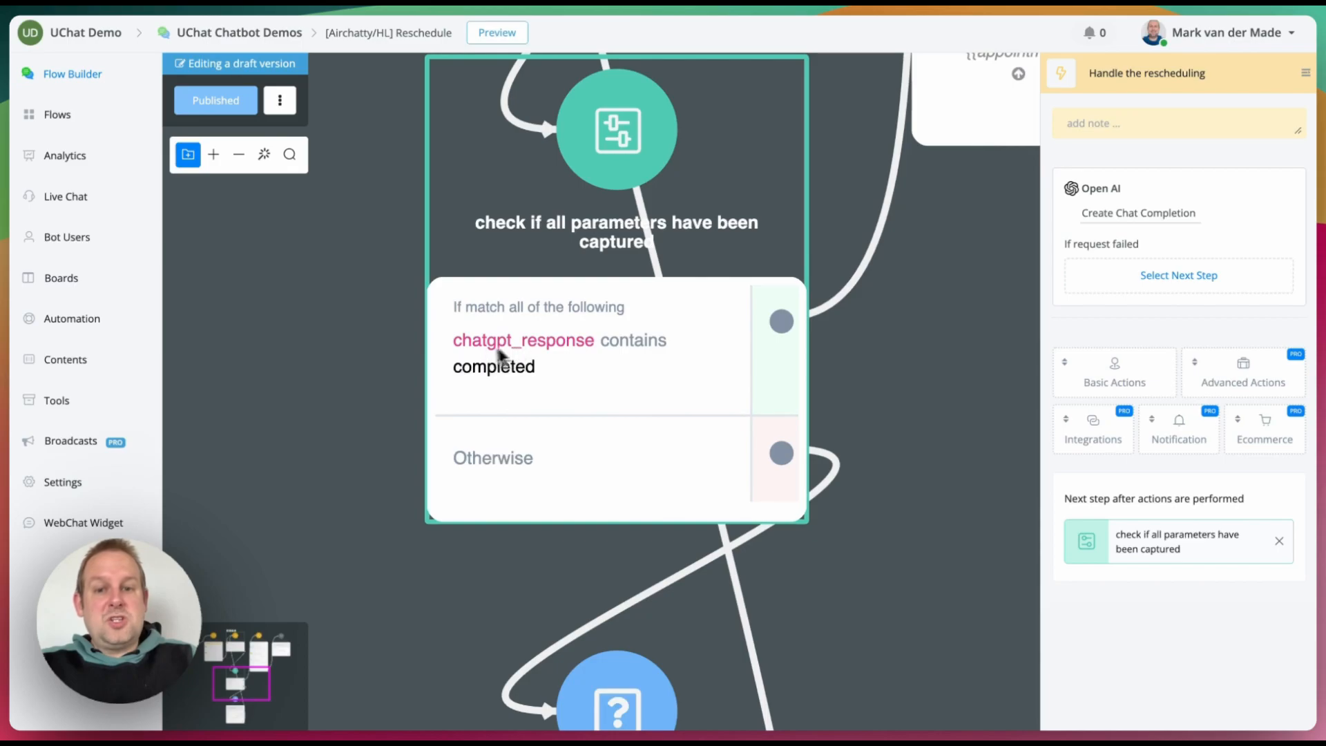
scroll(870, 342, "down", 5)
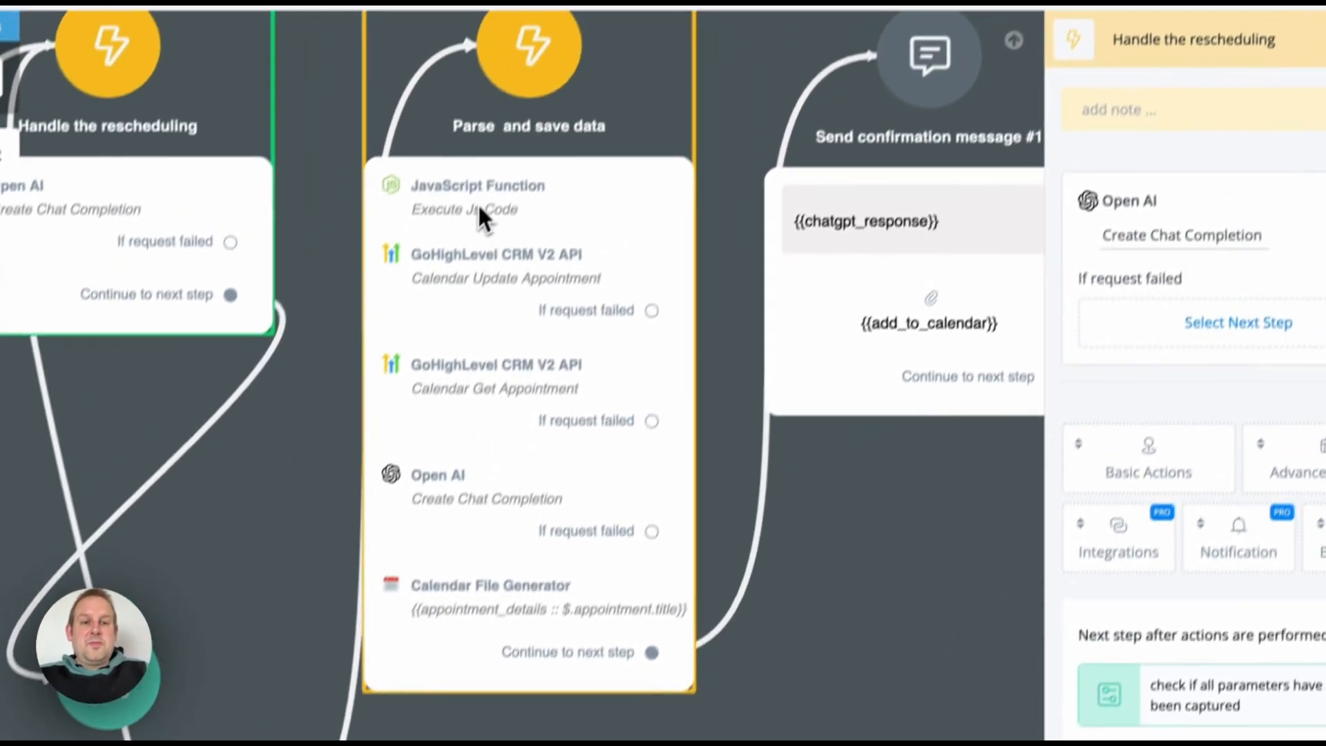
left_click(573, 34)
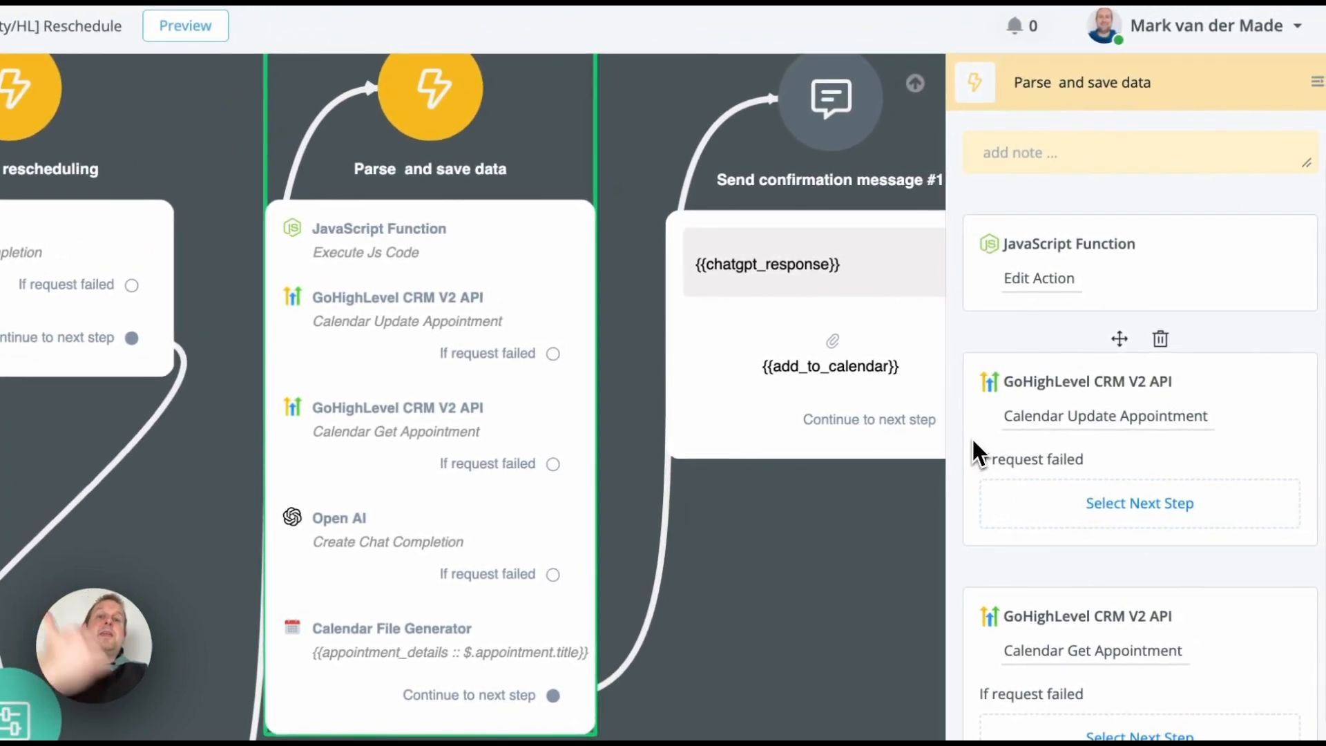
left_click(1039, 284)
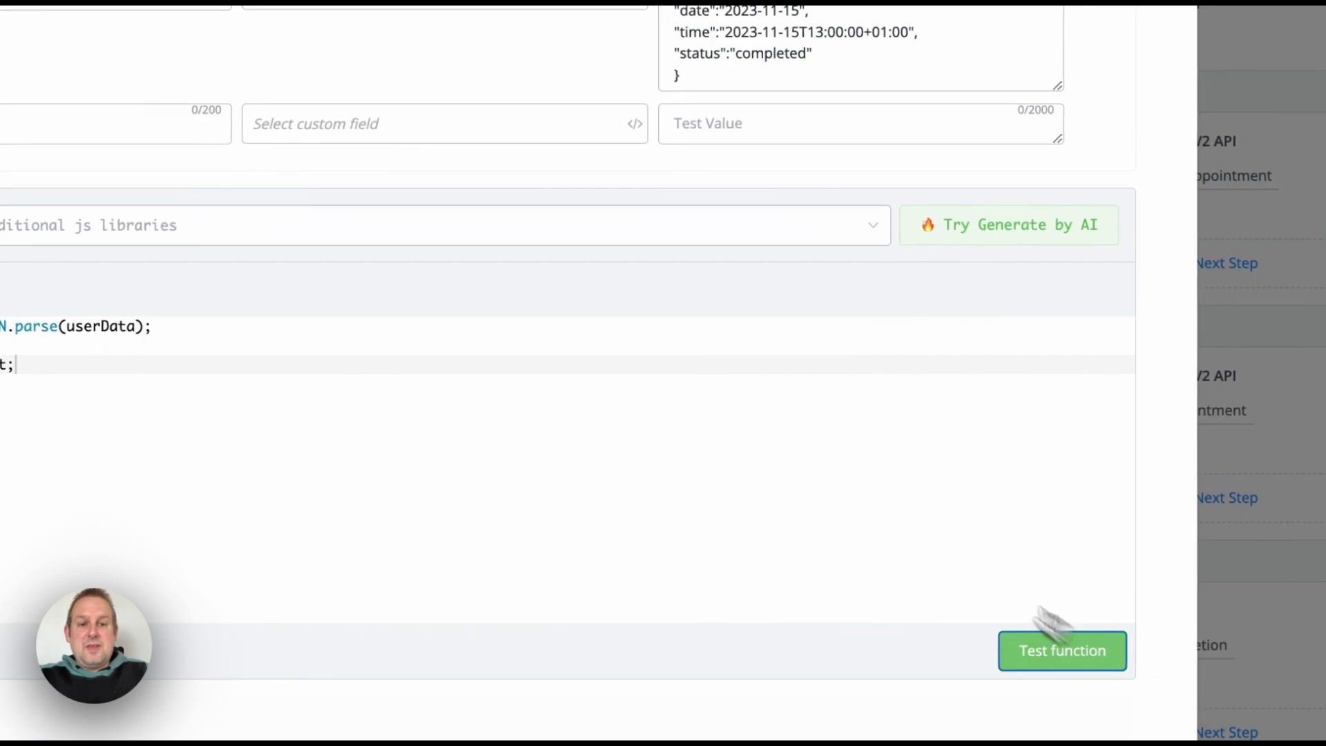
left_click(1059, 643)
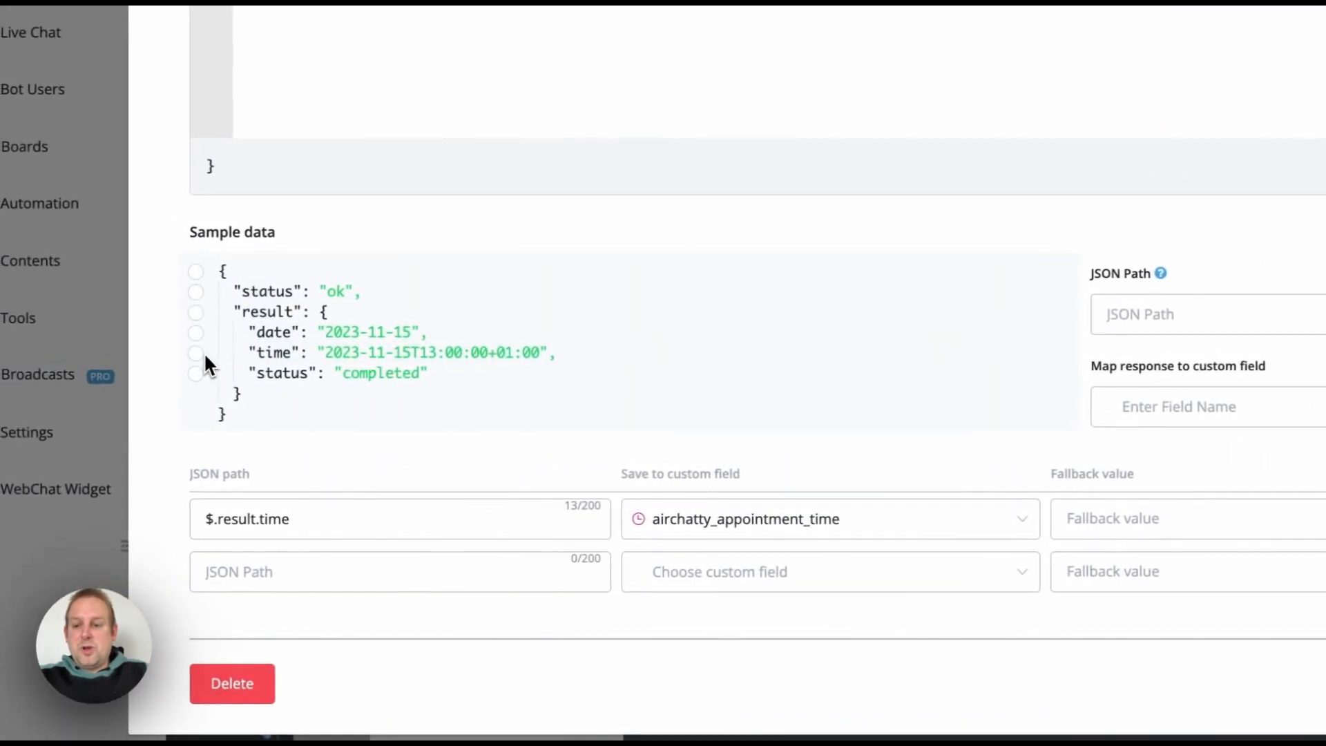
left_click(199, 354)
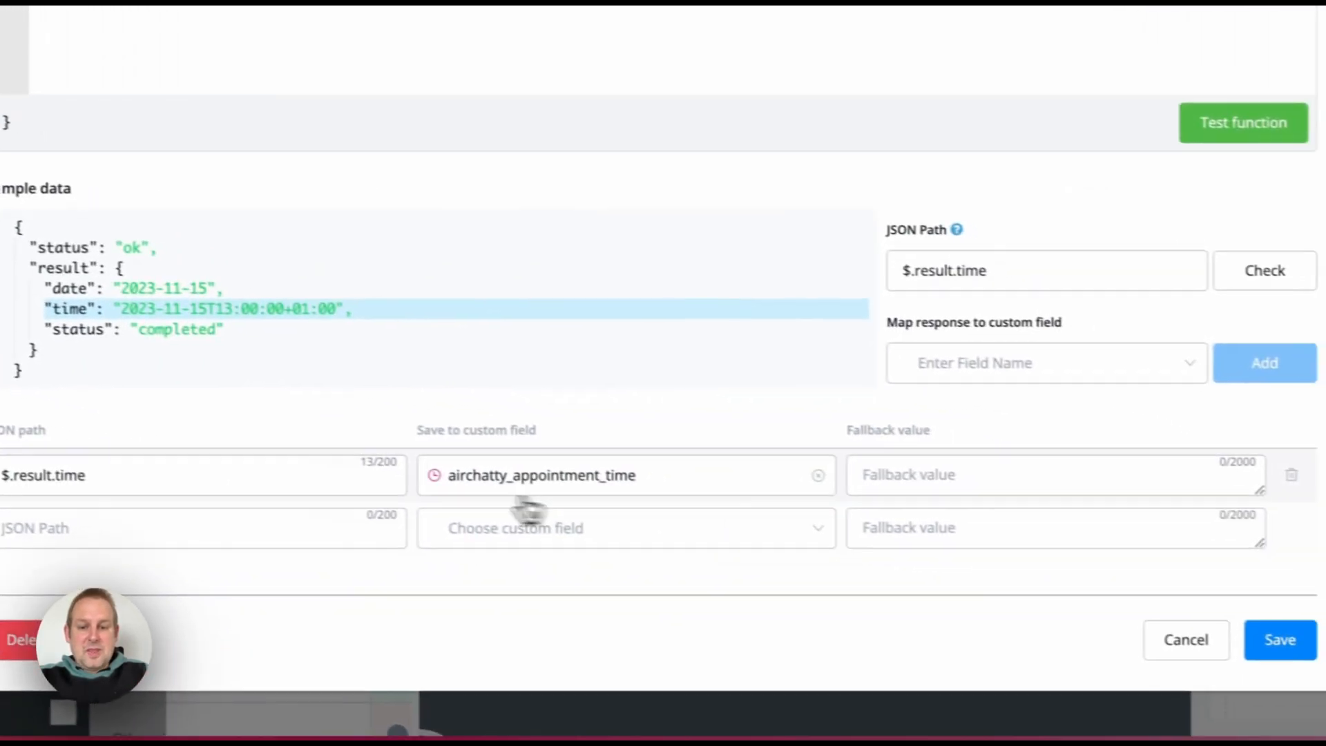
left_click(1188, 644)
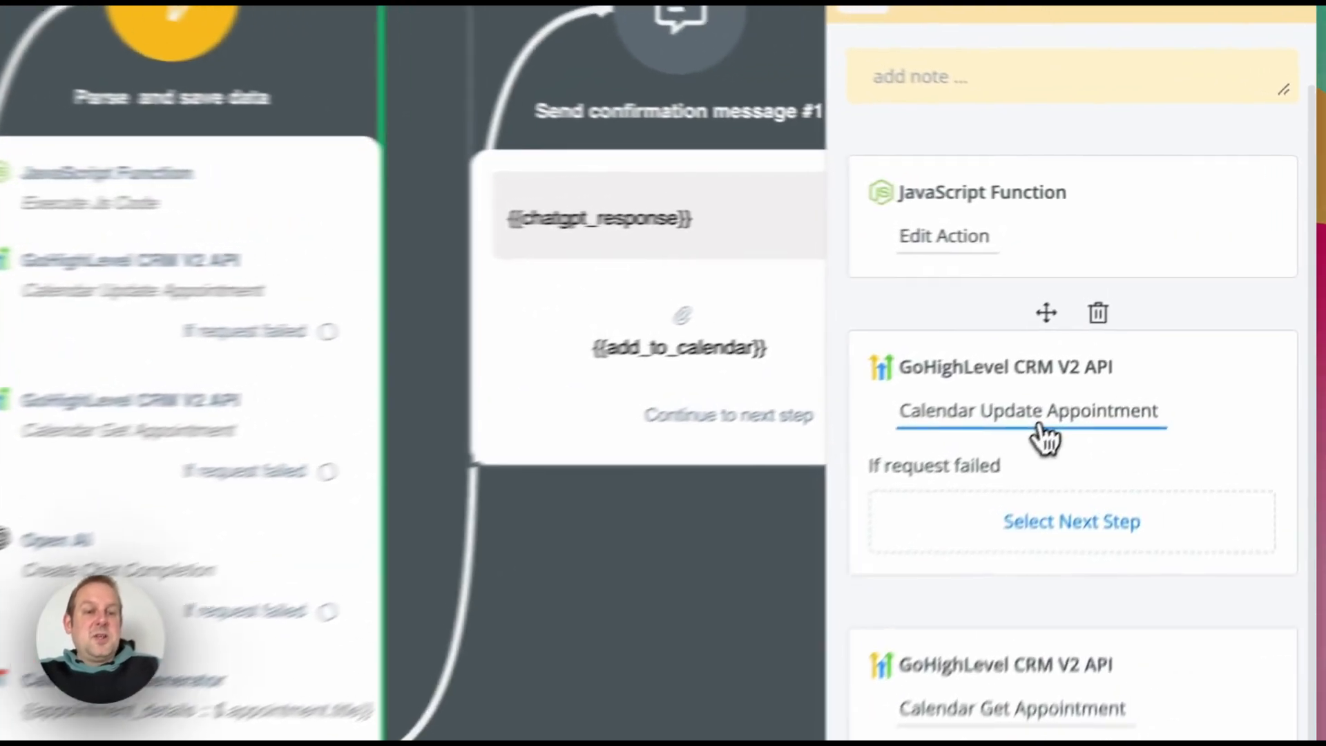
Step: Review Calendar Update Appointment unchanged, then inspect Calendar Get Appointment saving to appointment_details
left_click(1160, 321)
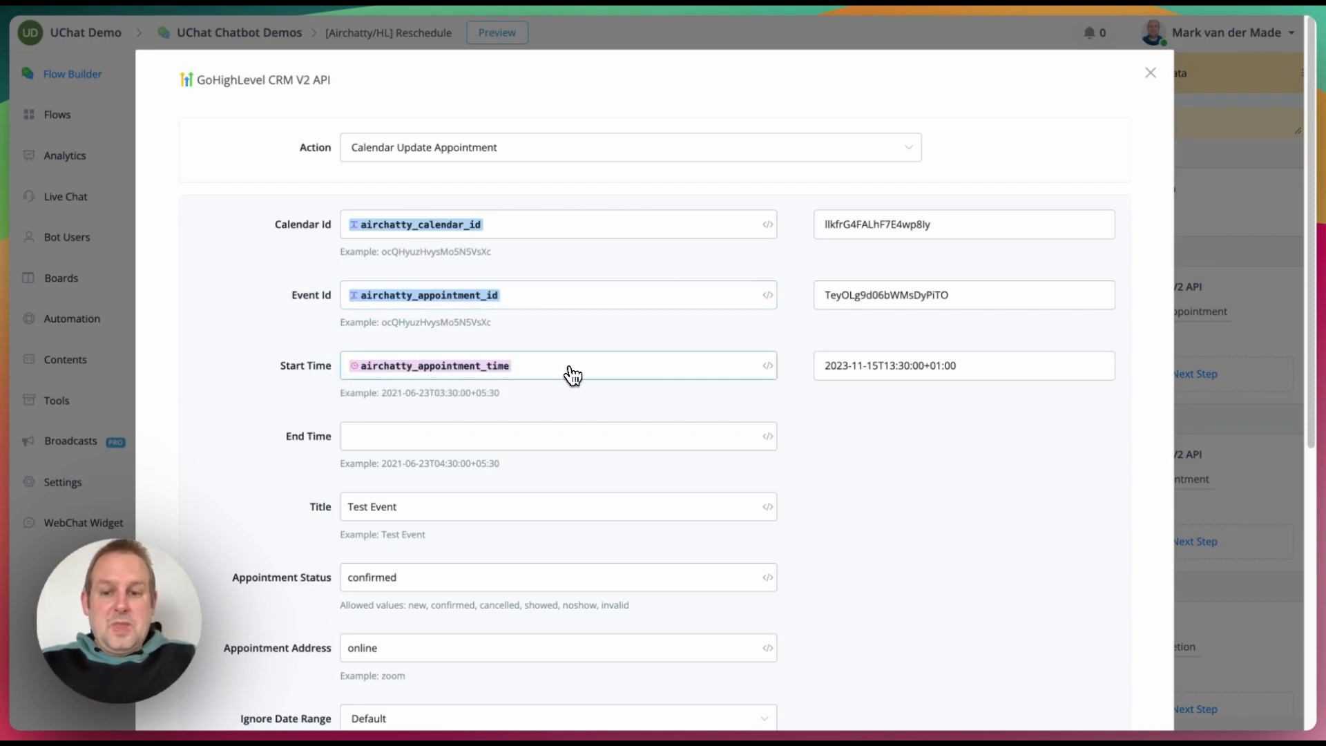
scroll(574, 375, "down", 2)
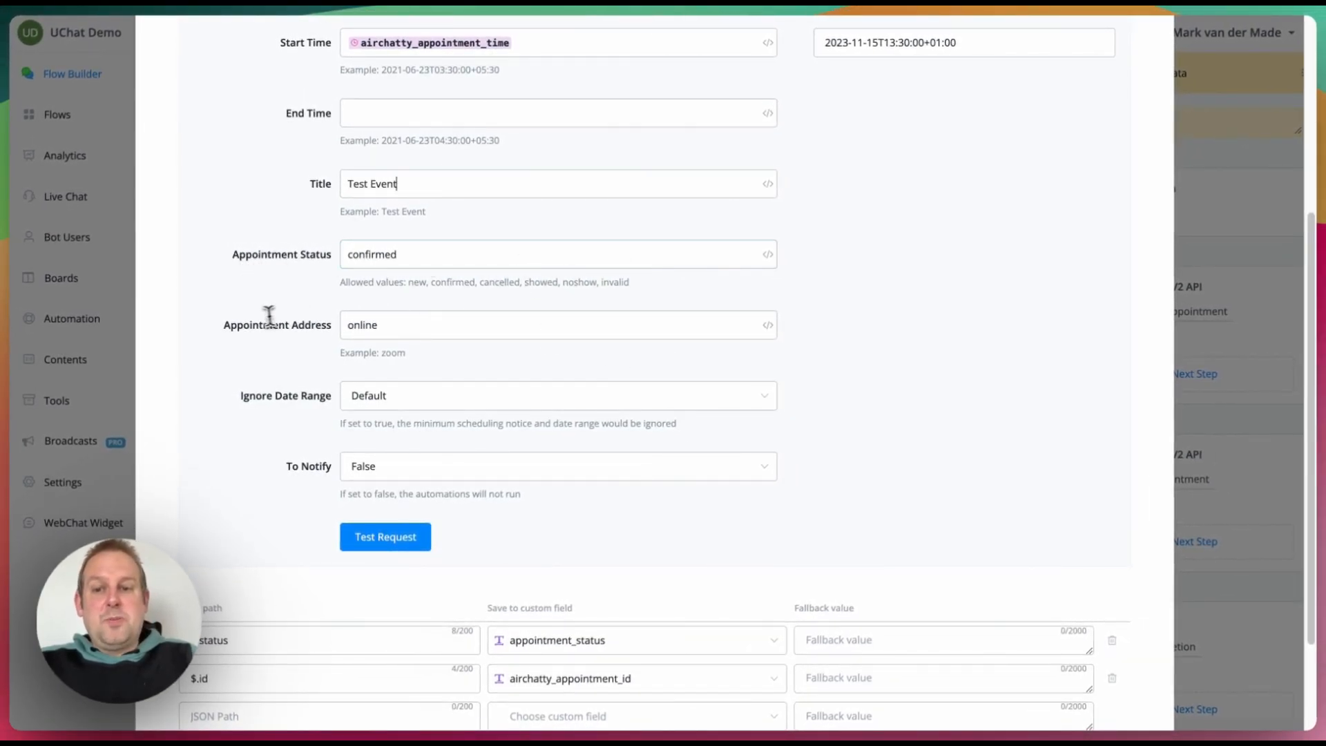
scroll(615, 335, "down", 1)
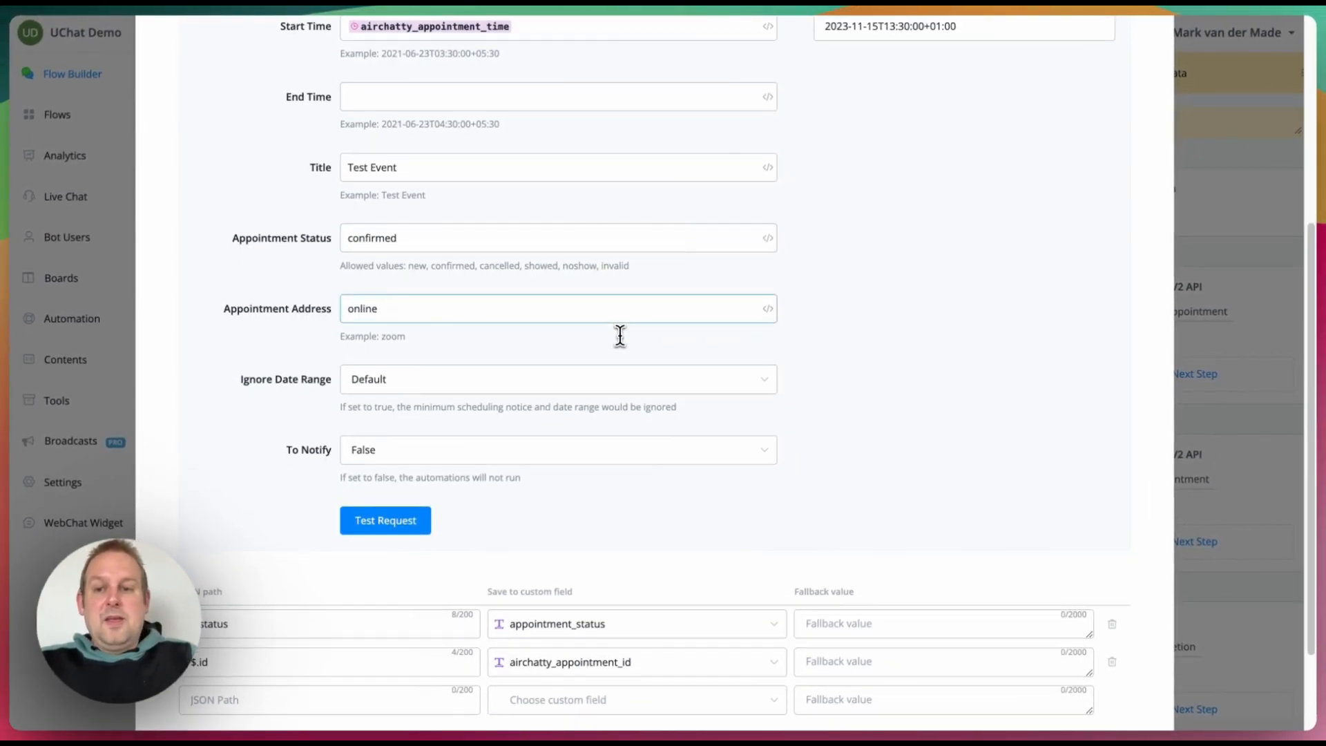
scroll(551, 397, "down", 3)
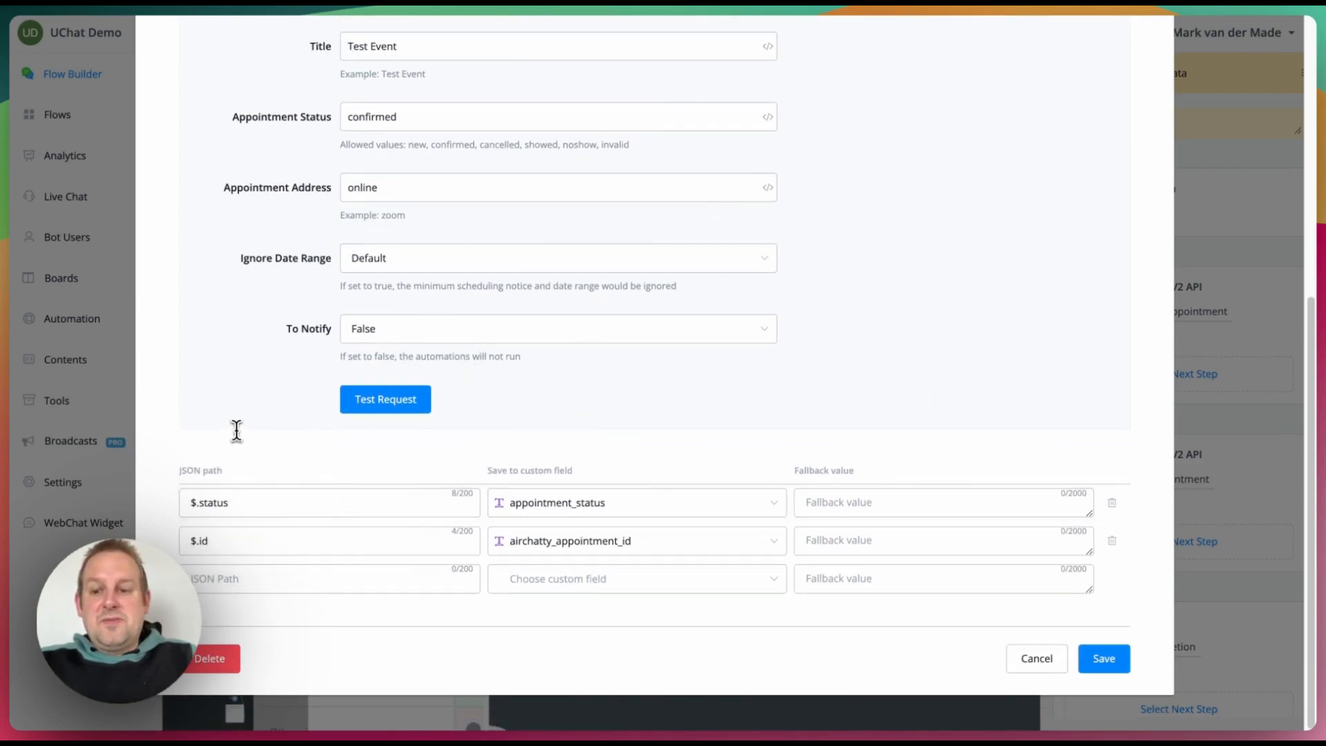
left_click(1037, 659)
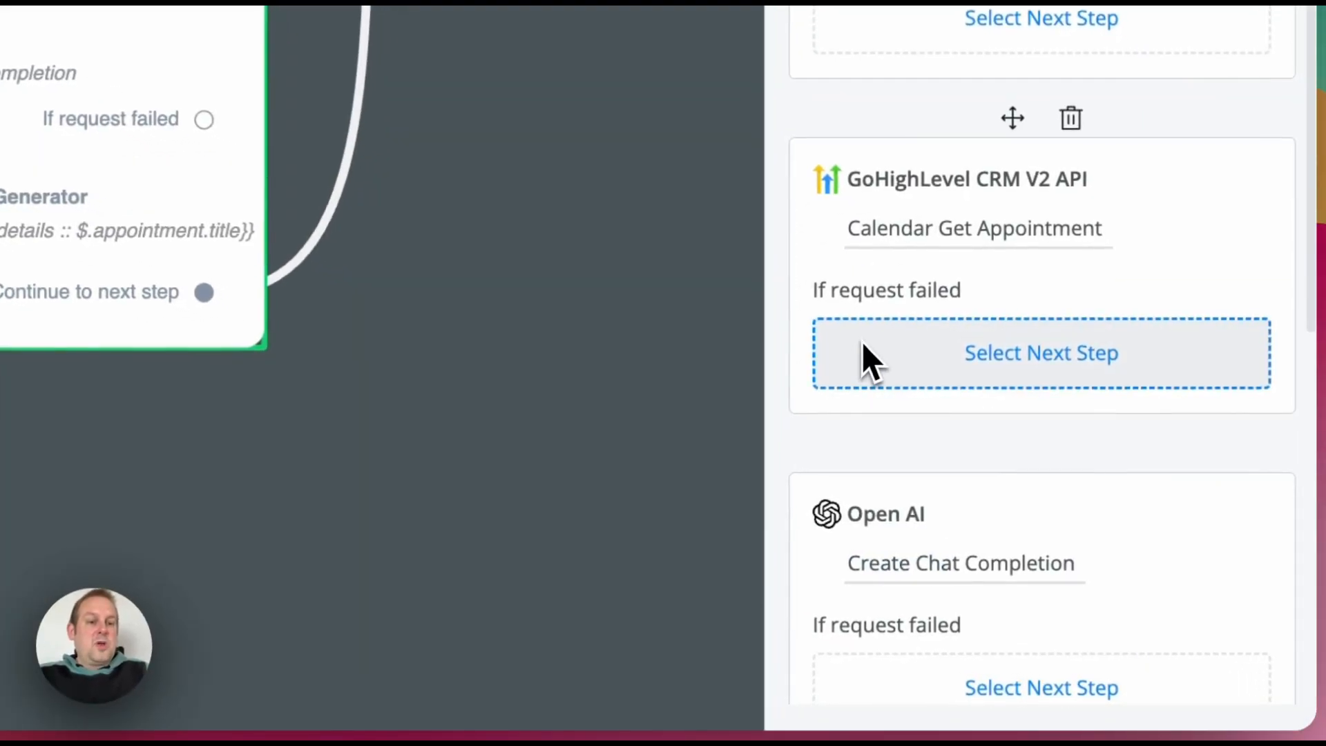
scroll(862, 341, "down", 3)
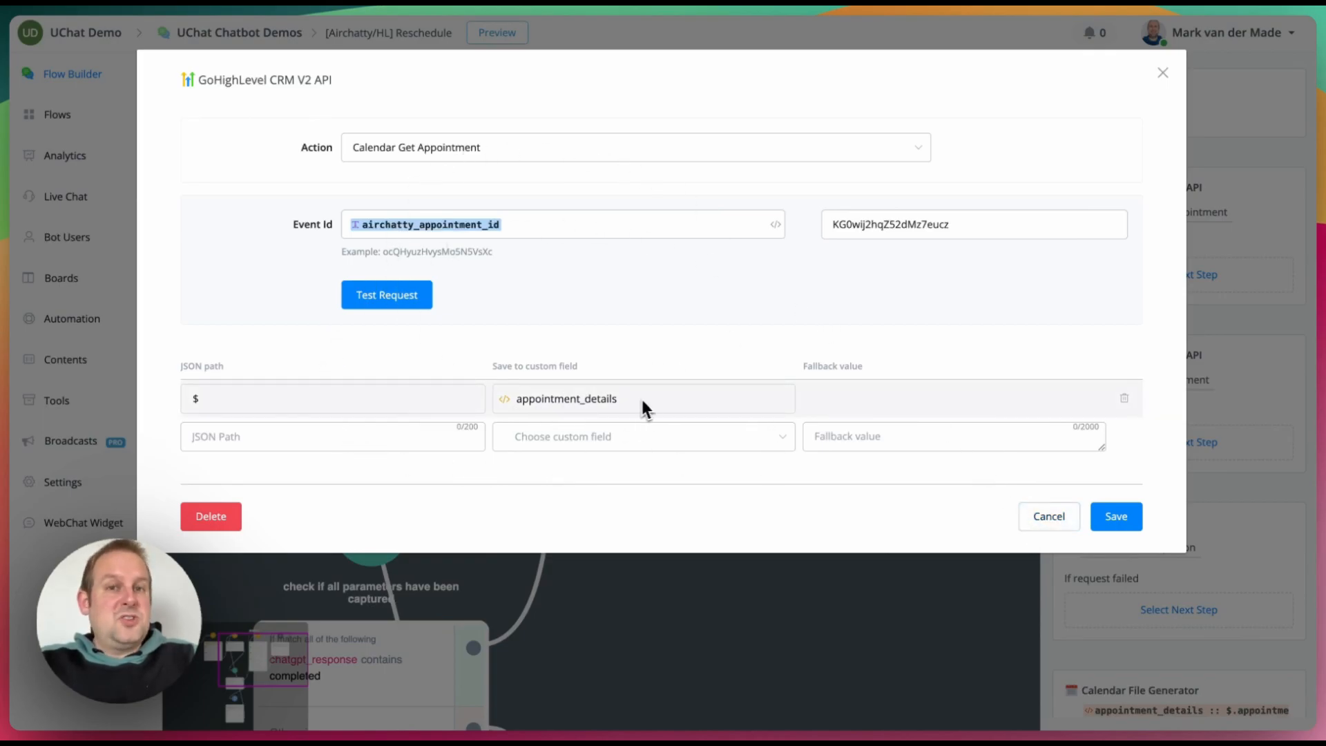
Step: Close Get Appointment and open the OpenAI chat completion prompt, highlighting its no-links sentence
left_click(1027, 520)
scroll(1132, 455, "down", 2)
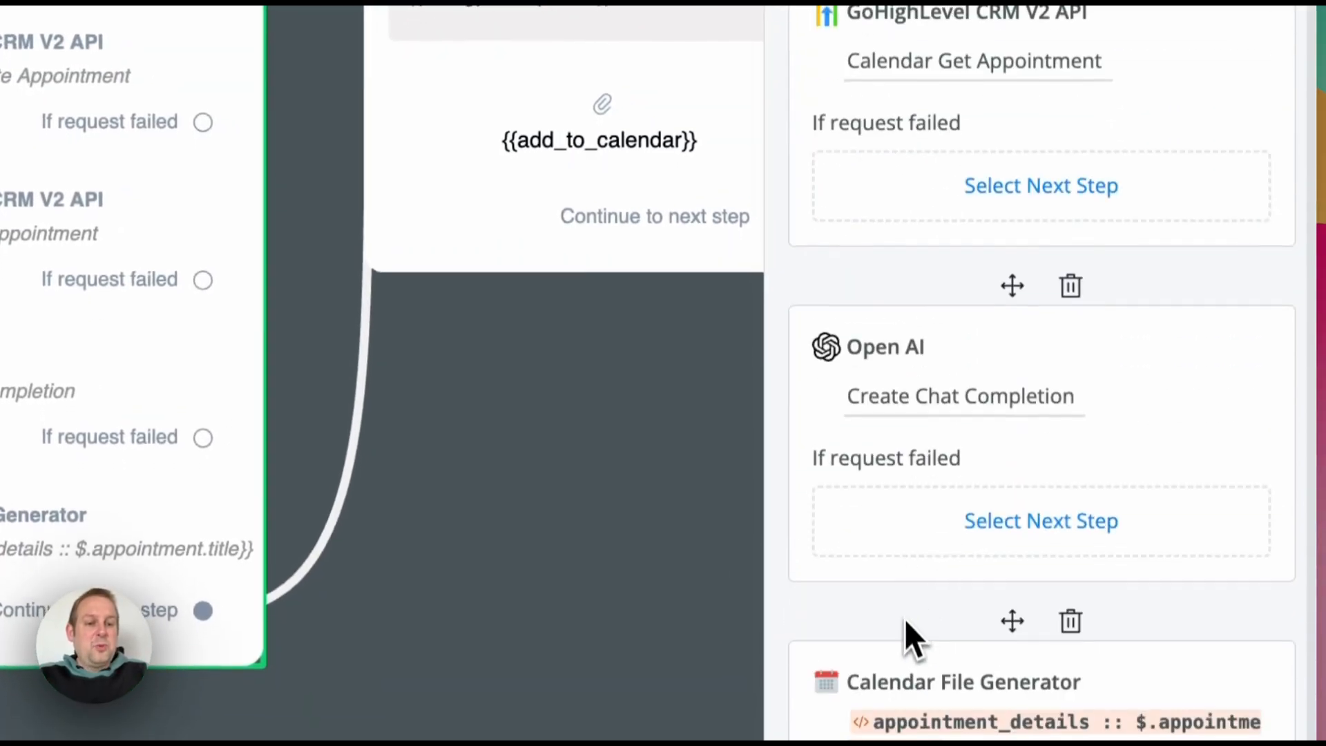
left_click(961, 404)
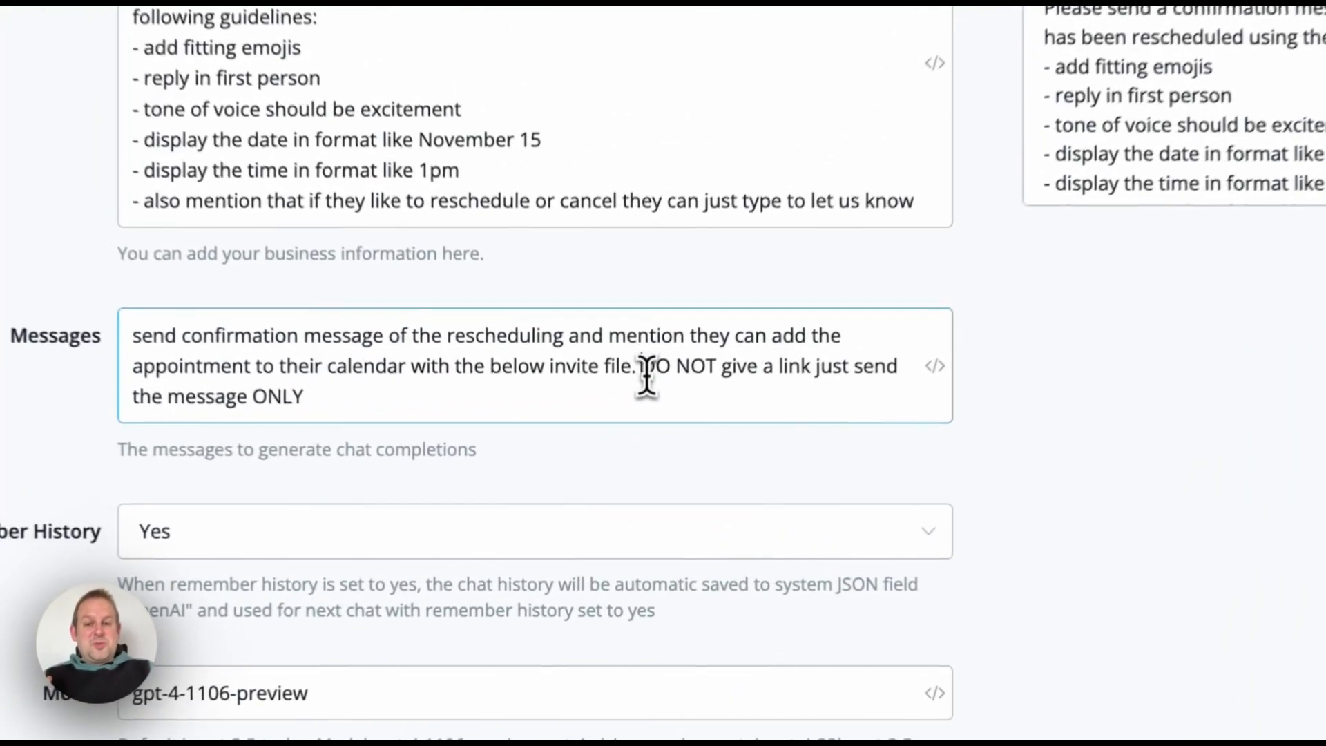
left_click_drag(615, 459, 618, 470)
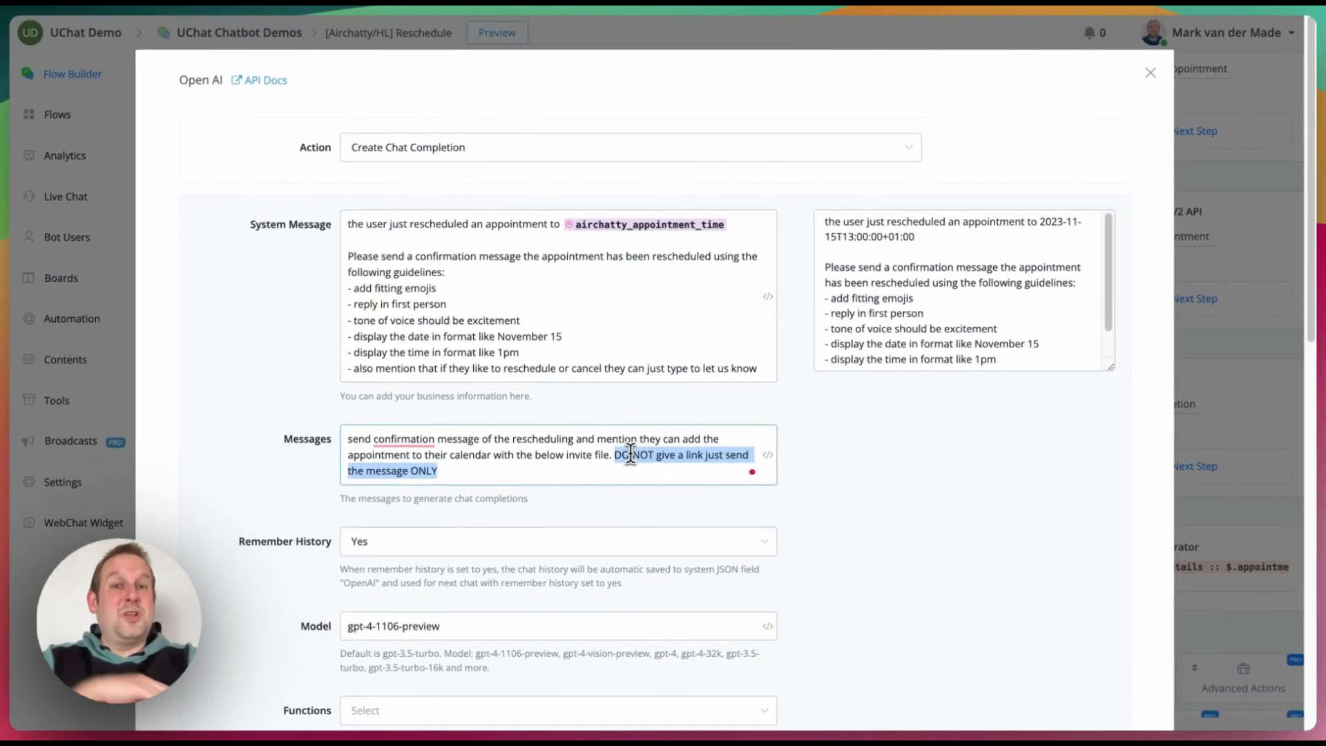
Step: Finish reading the prompt, close it unchanged, and pan to Send confirmation message #1
scroll(595, 500, "down", 5)
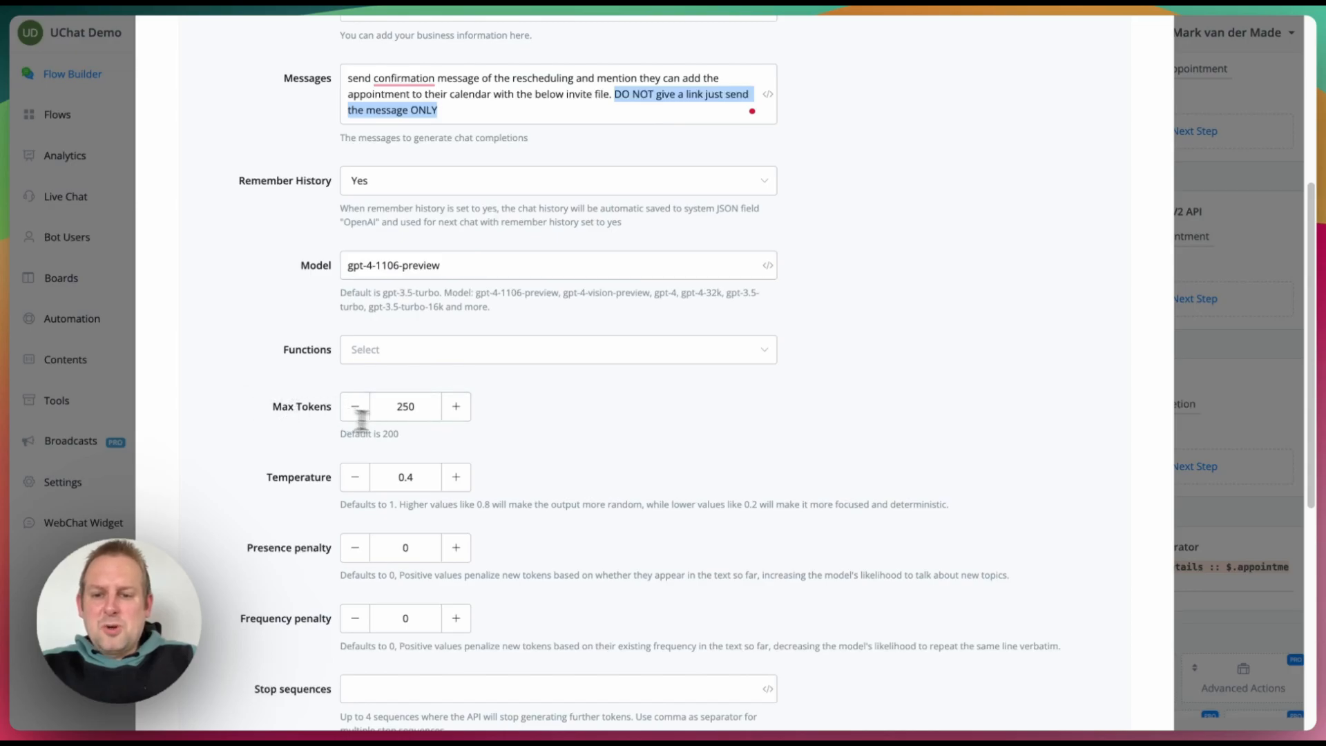
scroll(693, 449, "down", 4)
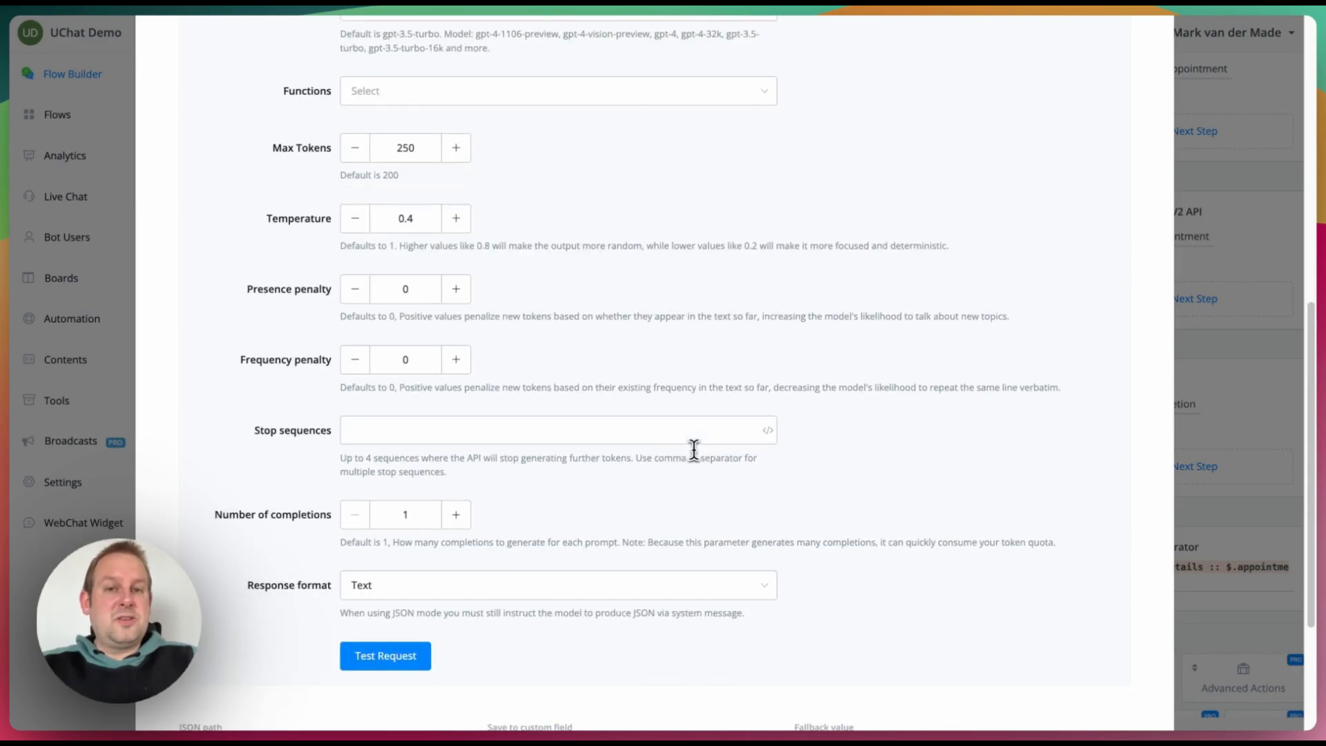
scroll(693, 450, "down", 3)
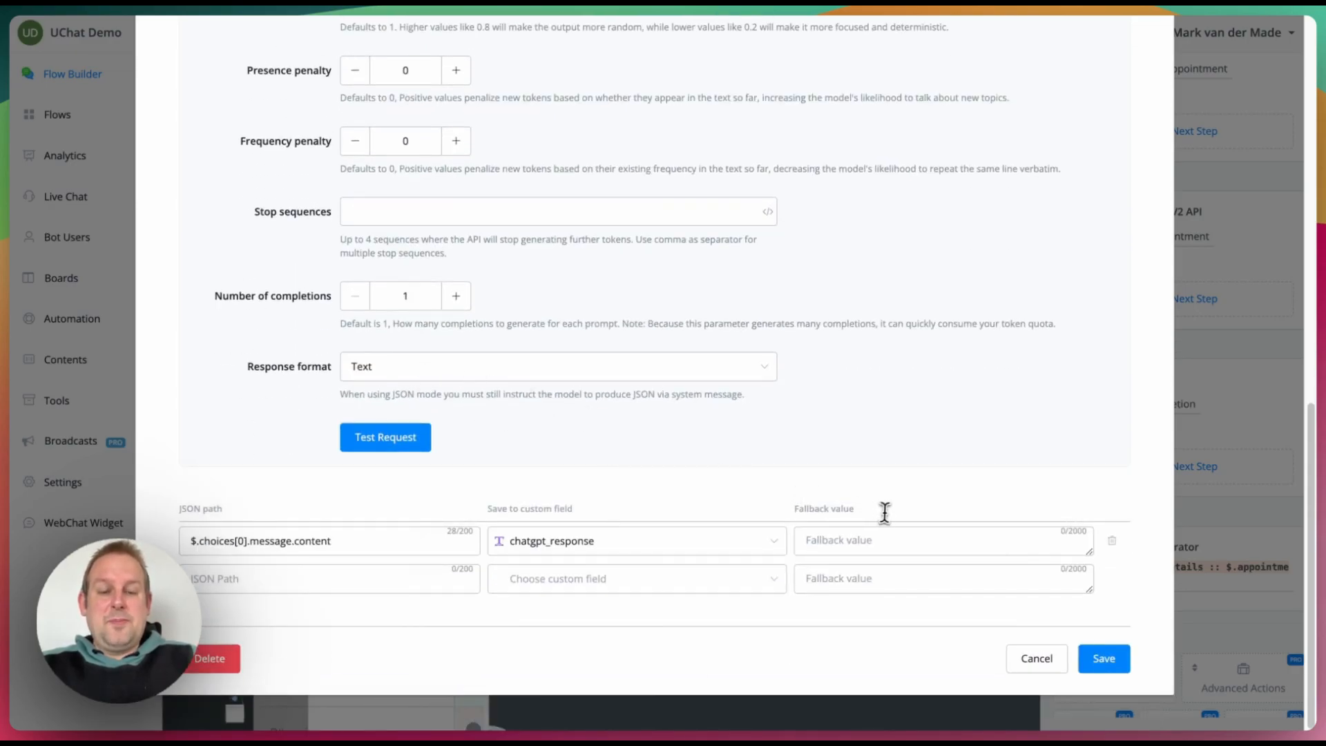
left_click(1041, 663)
left_click_drag(917, 474, 669, 563)
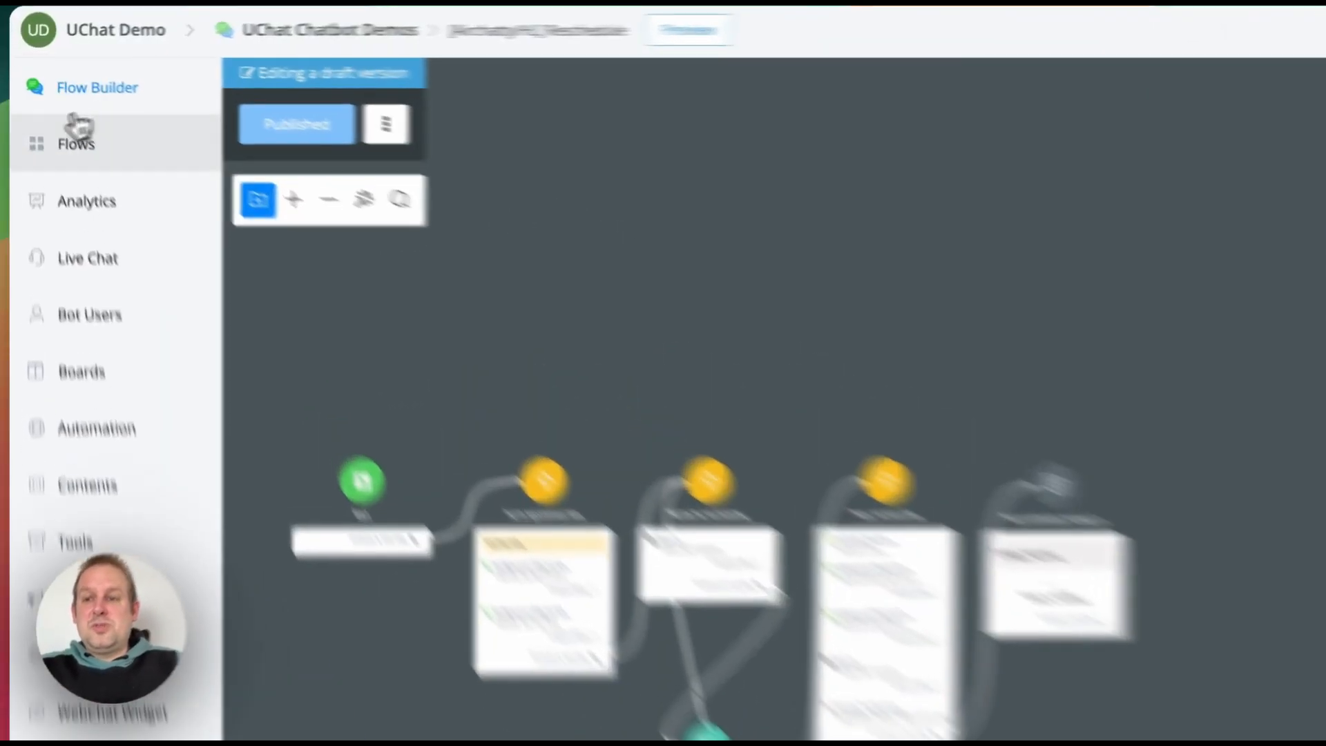
Step: Open the [Airchatty/HL] Cancel flow, check its Get Appointment action, then open Handle the rescheduling #1's prompt
left_click(56, 115)
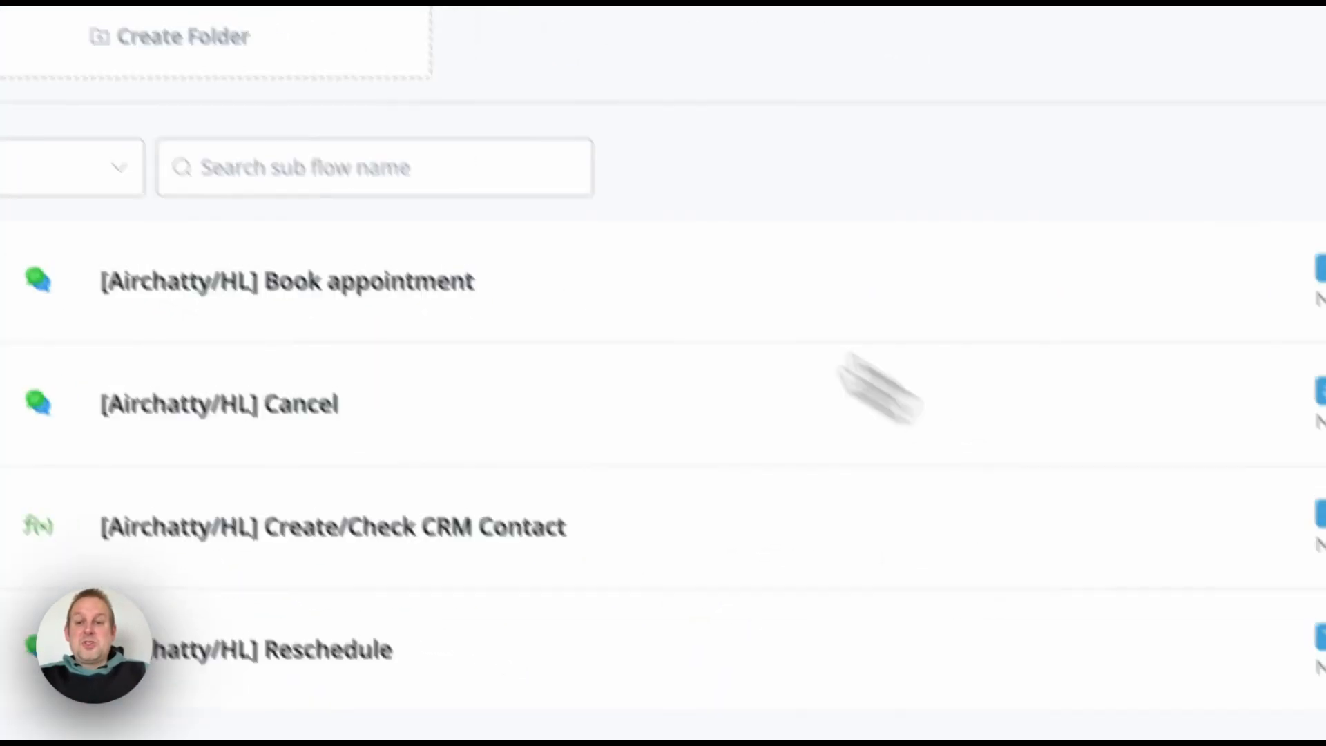
left_click(1126, 387)
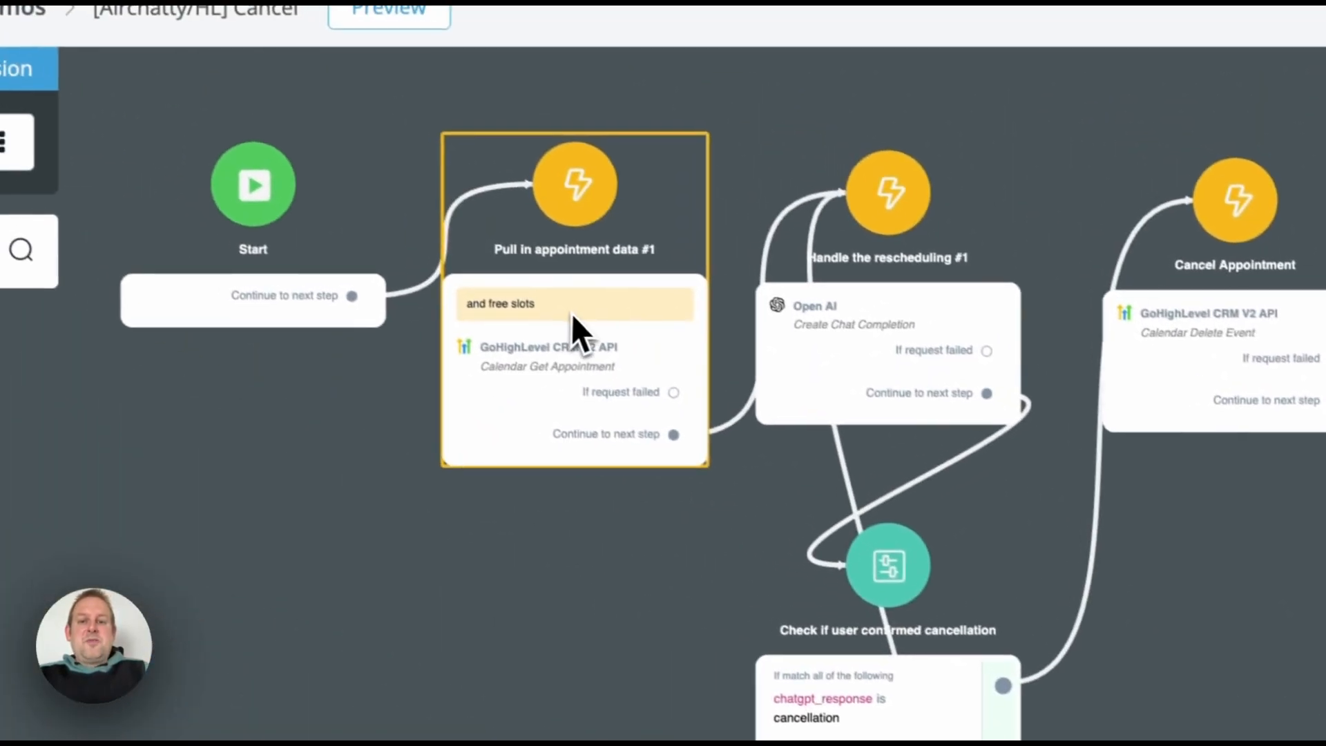
left_click(570, 313)
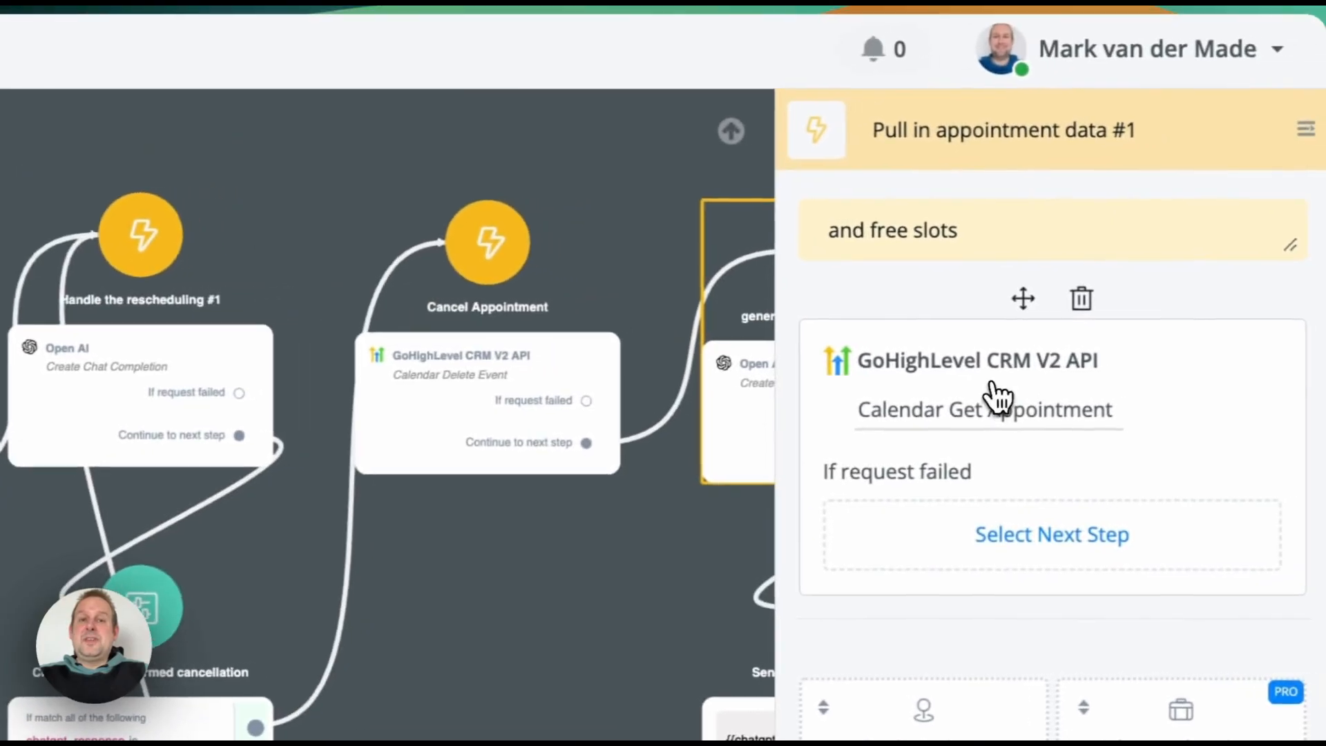
left_click(997, 394)
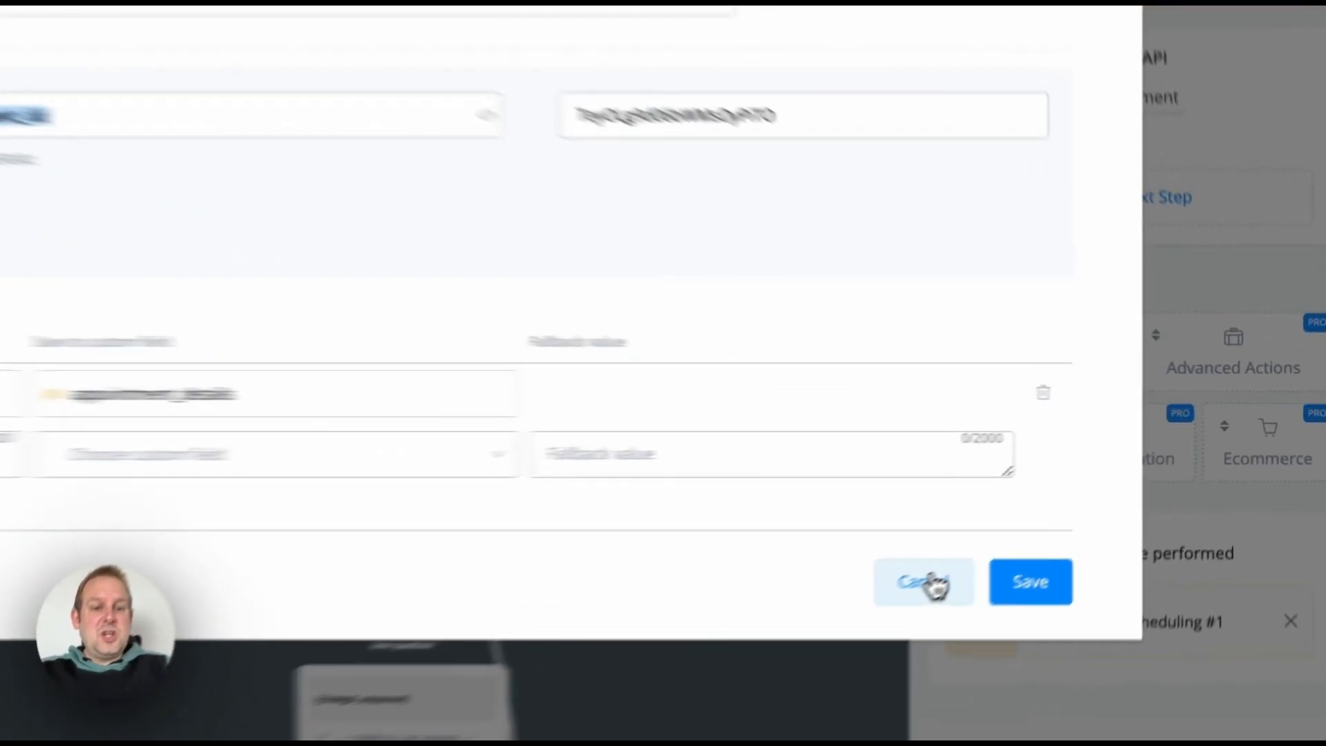
left_click(1051, 517)
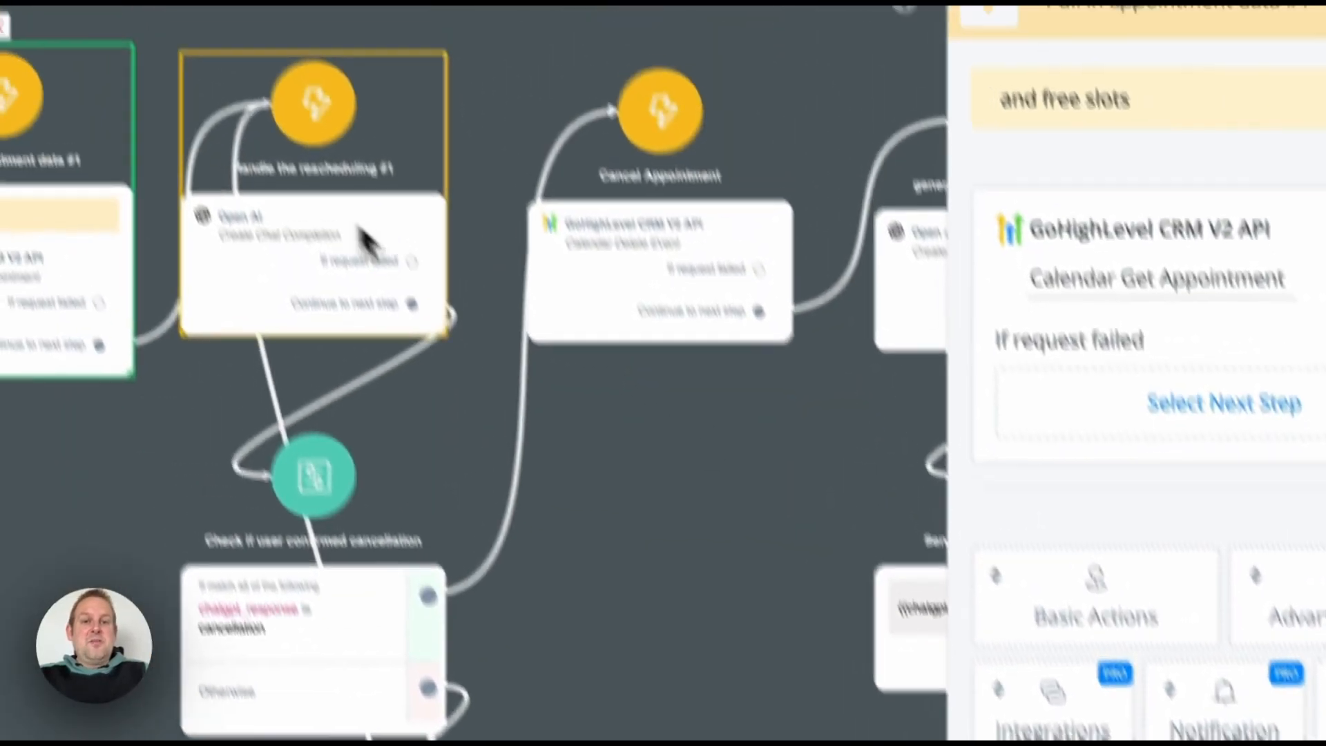
left_click(366, 241)
left_click(1149, 278)
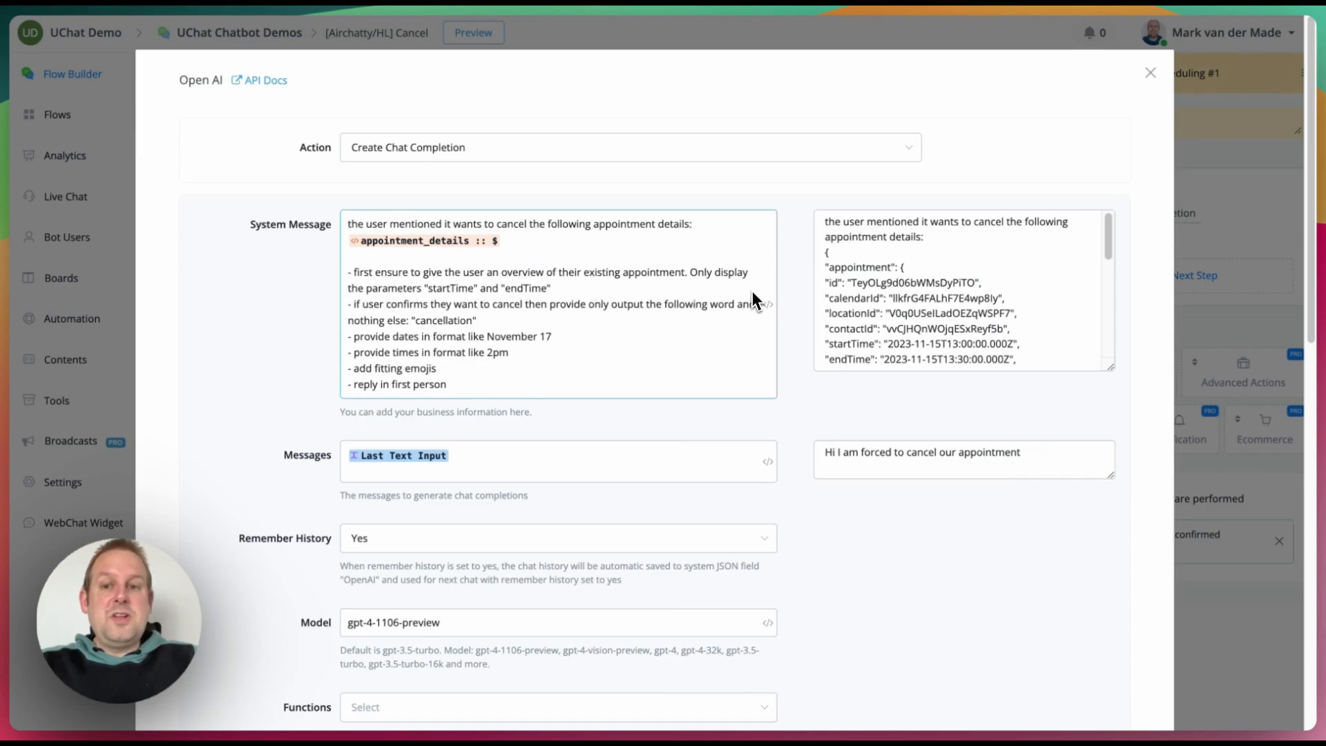
Step: Inspect the resolved prompt preview, highlighting startTime and endTime in the appointment details
left_click(871, 321)
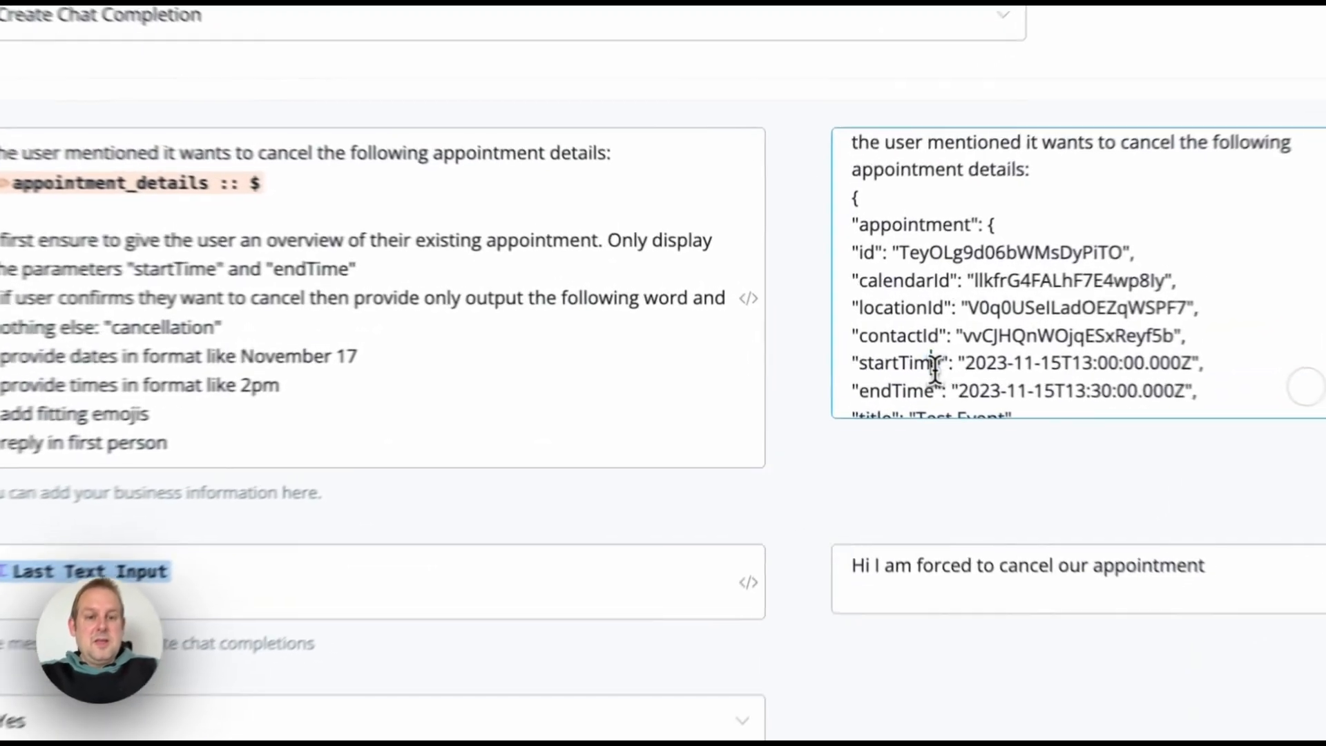
double_click(866, 344)
double_click(861, 355)
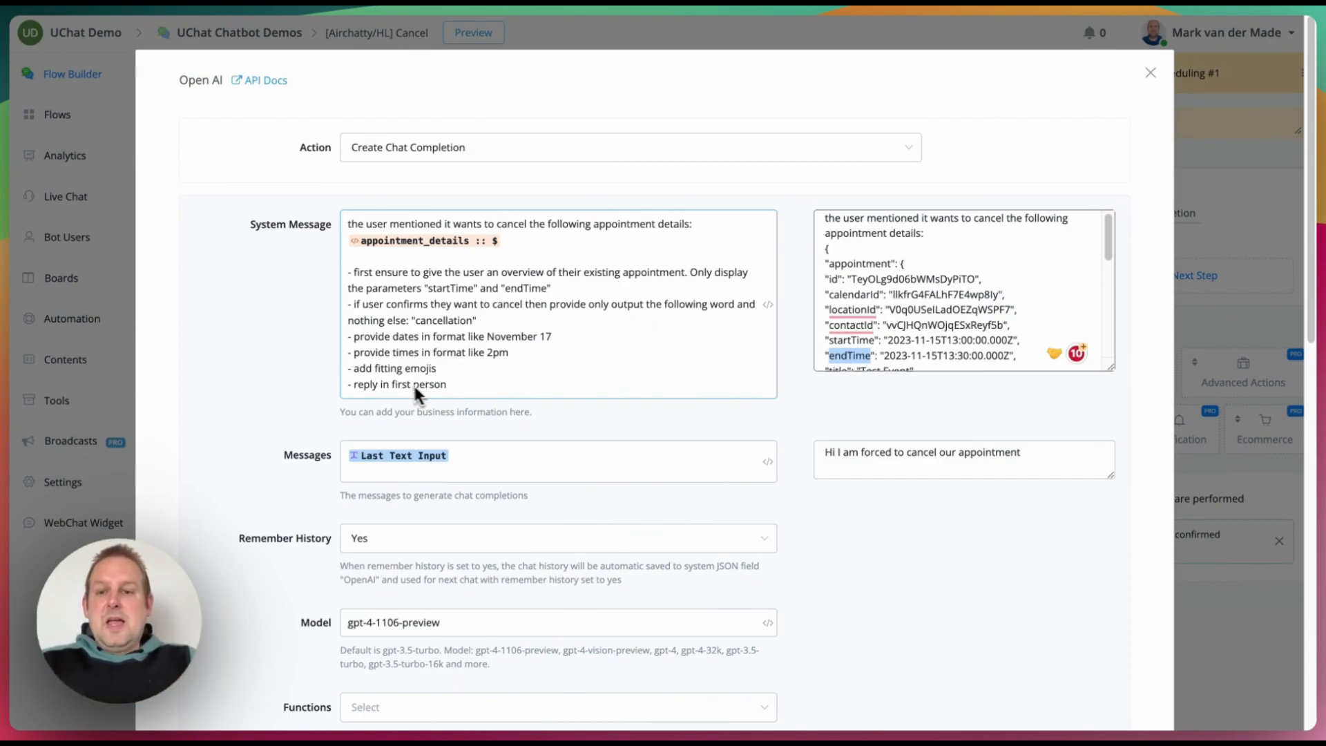
scroll(401, 379, "down", 1)
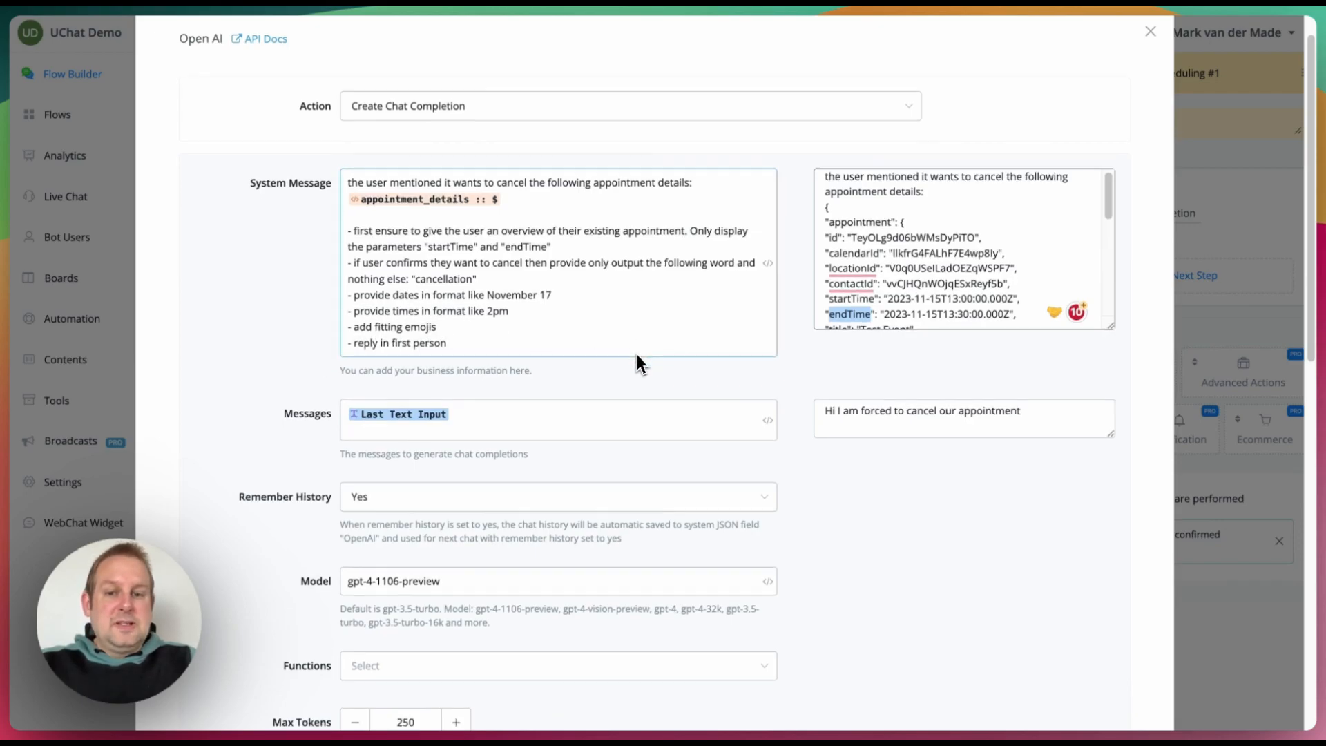
scroll(635, 352, "down", 2)
scroll(876, 345, "down", 9)
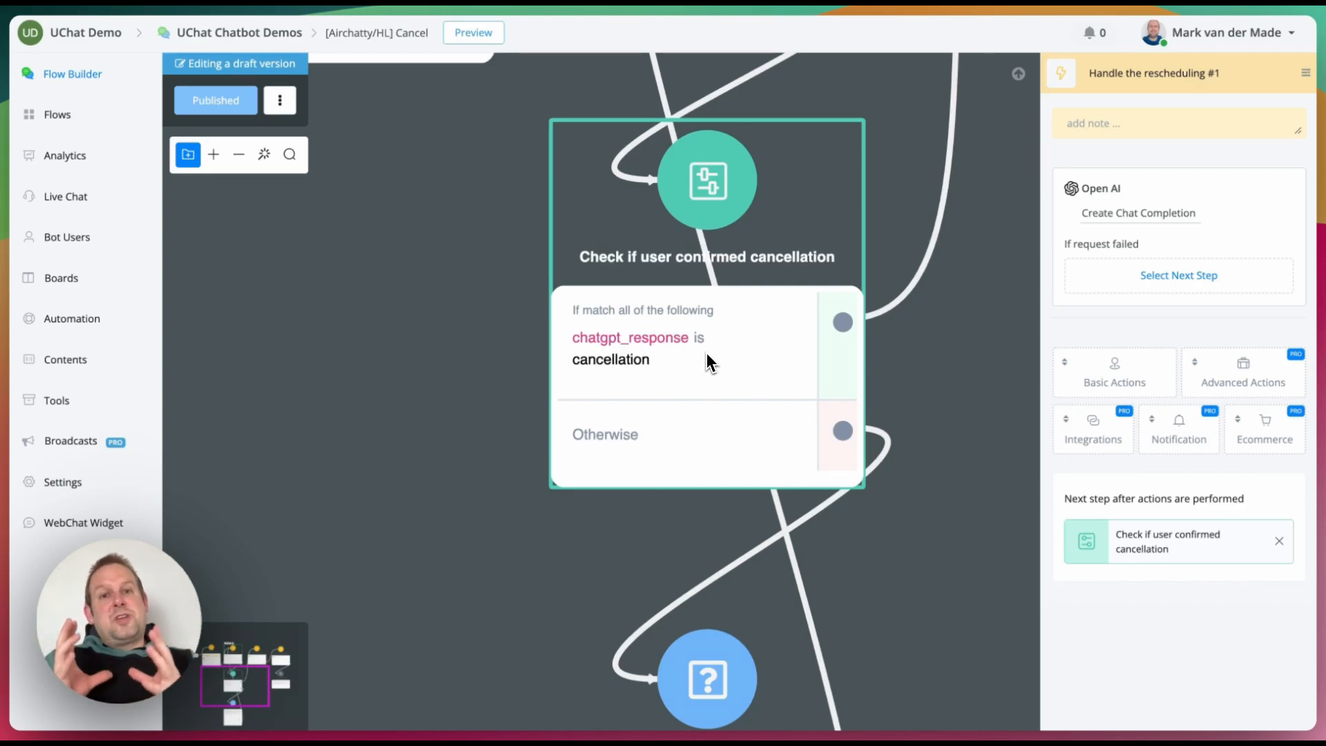
scroll(706, 353, "down", 5)
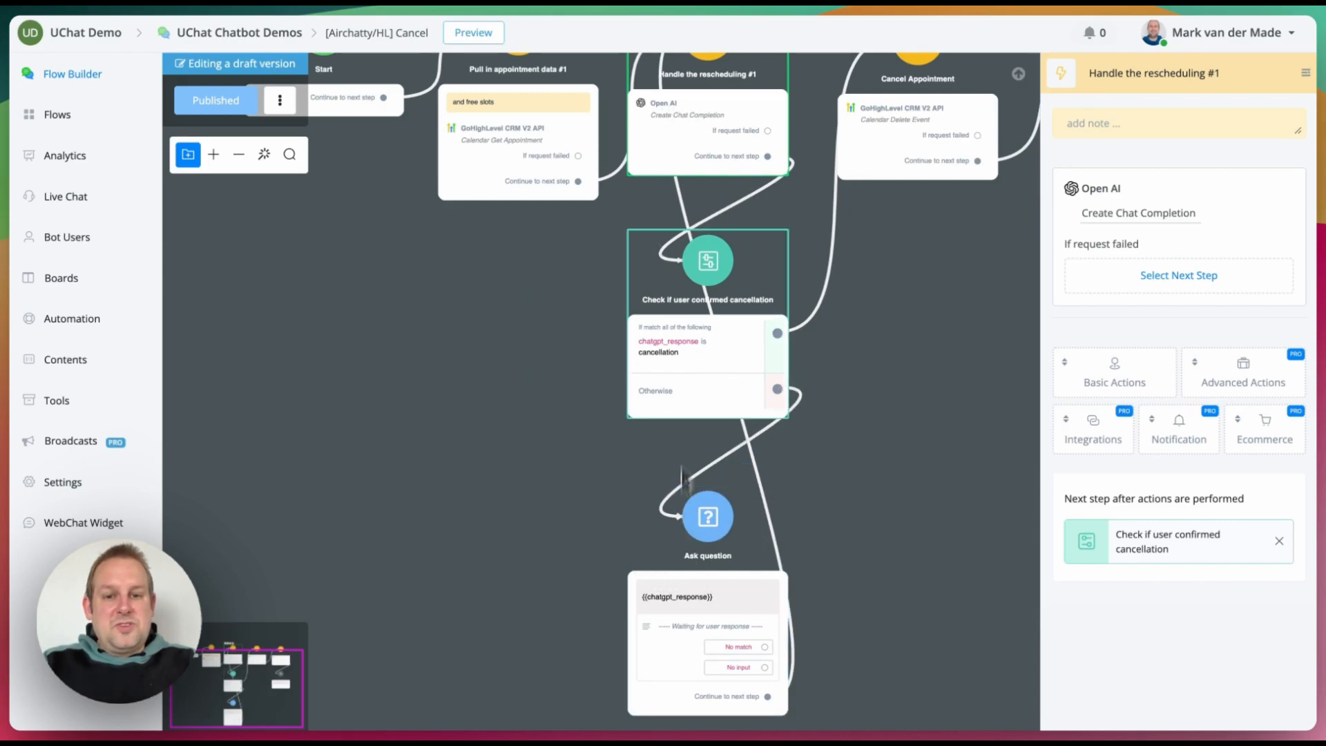
scroll(666, 359, "up", 4)
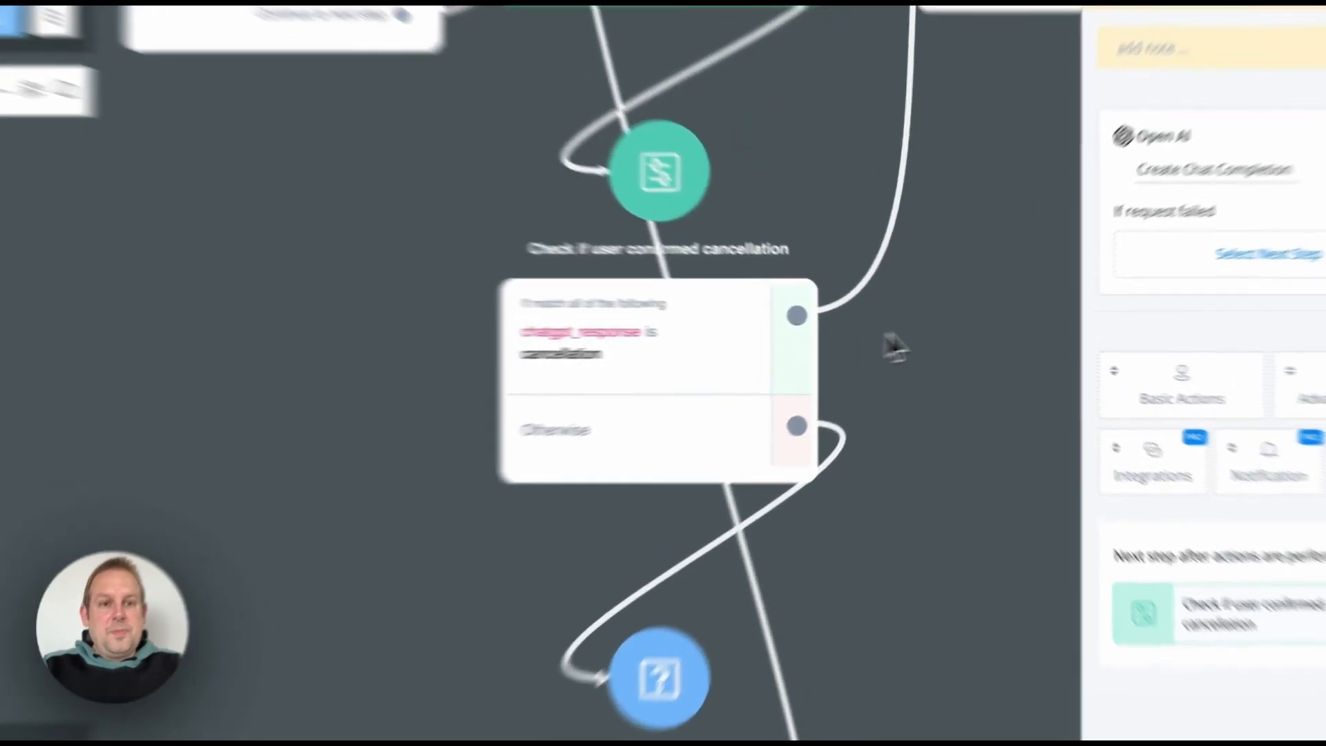
left_click_drag(958, 313, 581, 671)
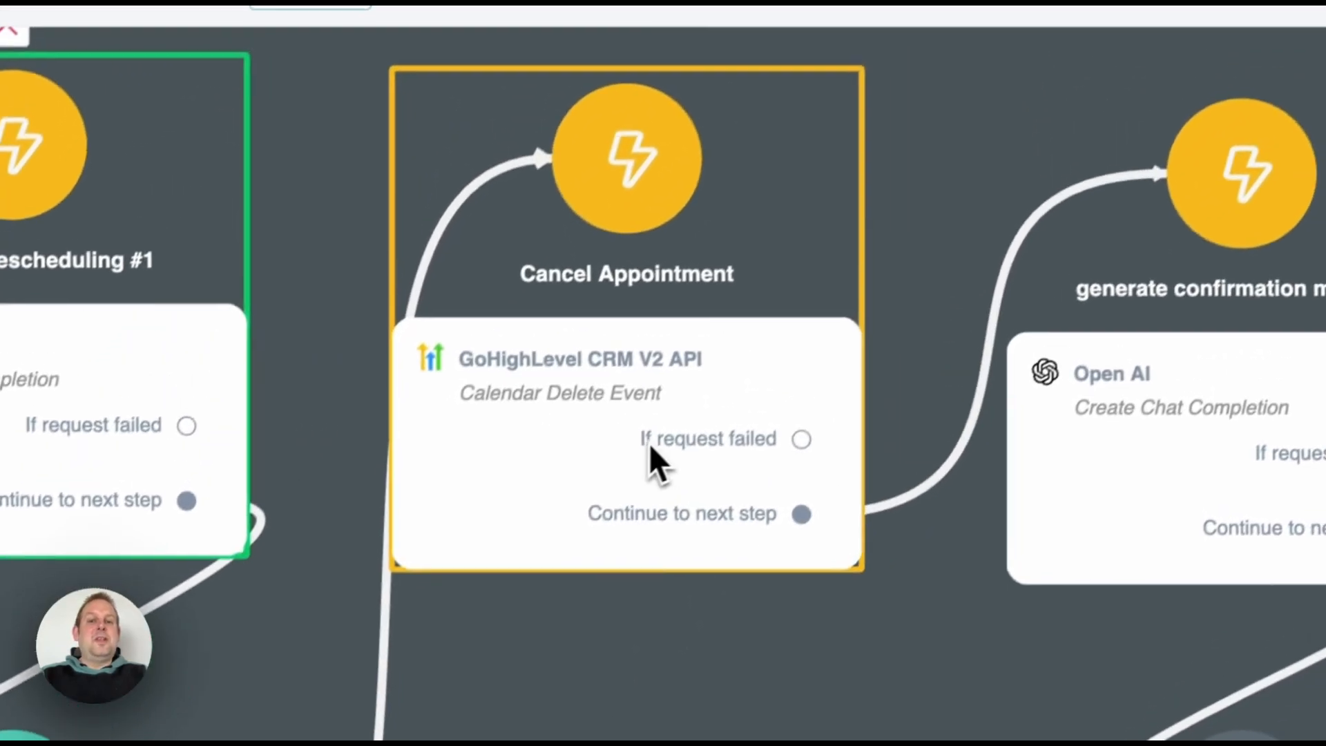
left_click(642, 454)
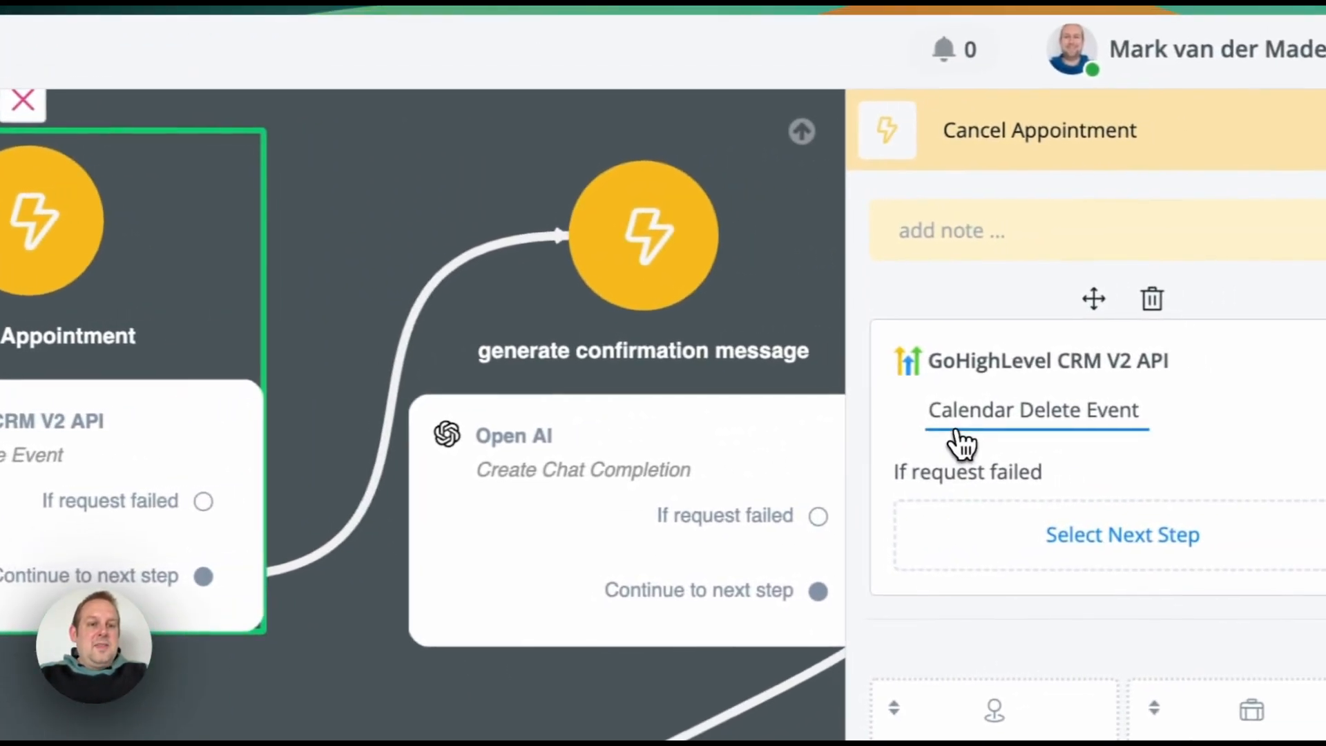
left_click(962, 444)
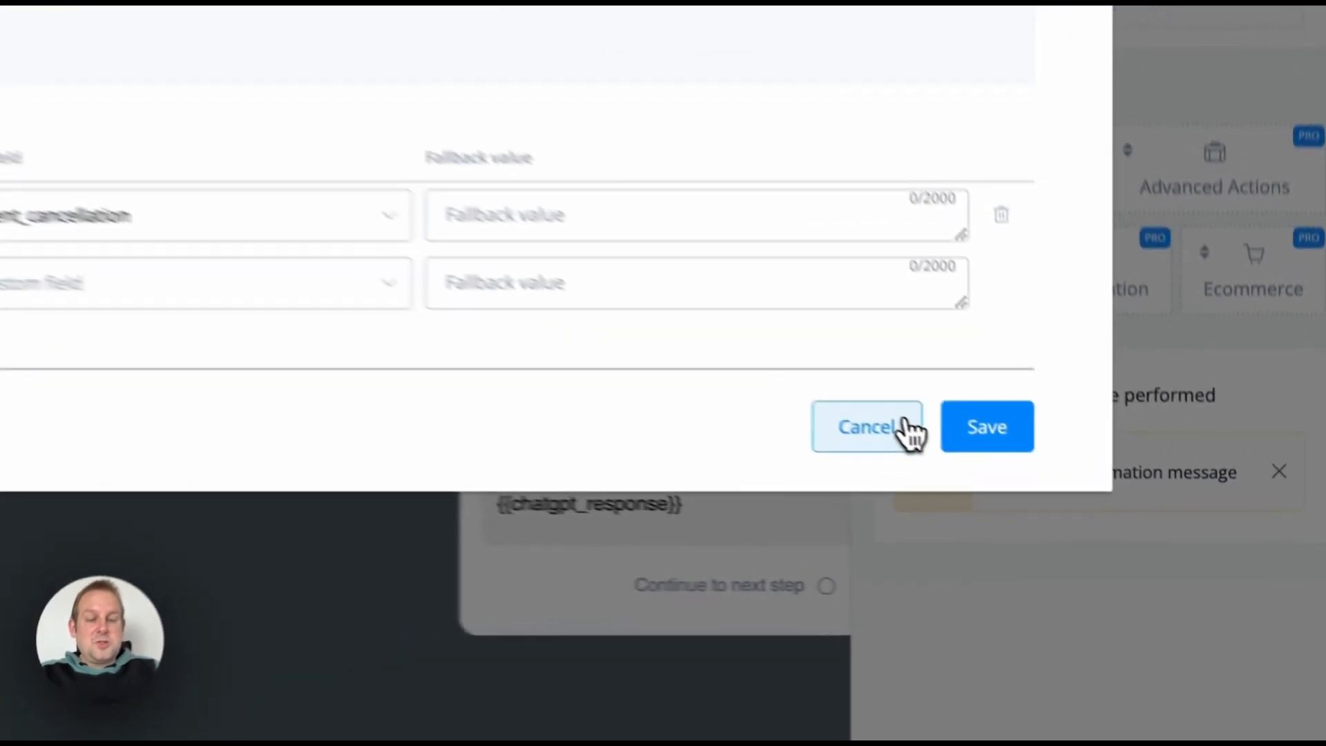
left_click(1067, 517)
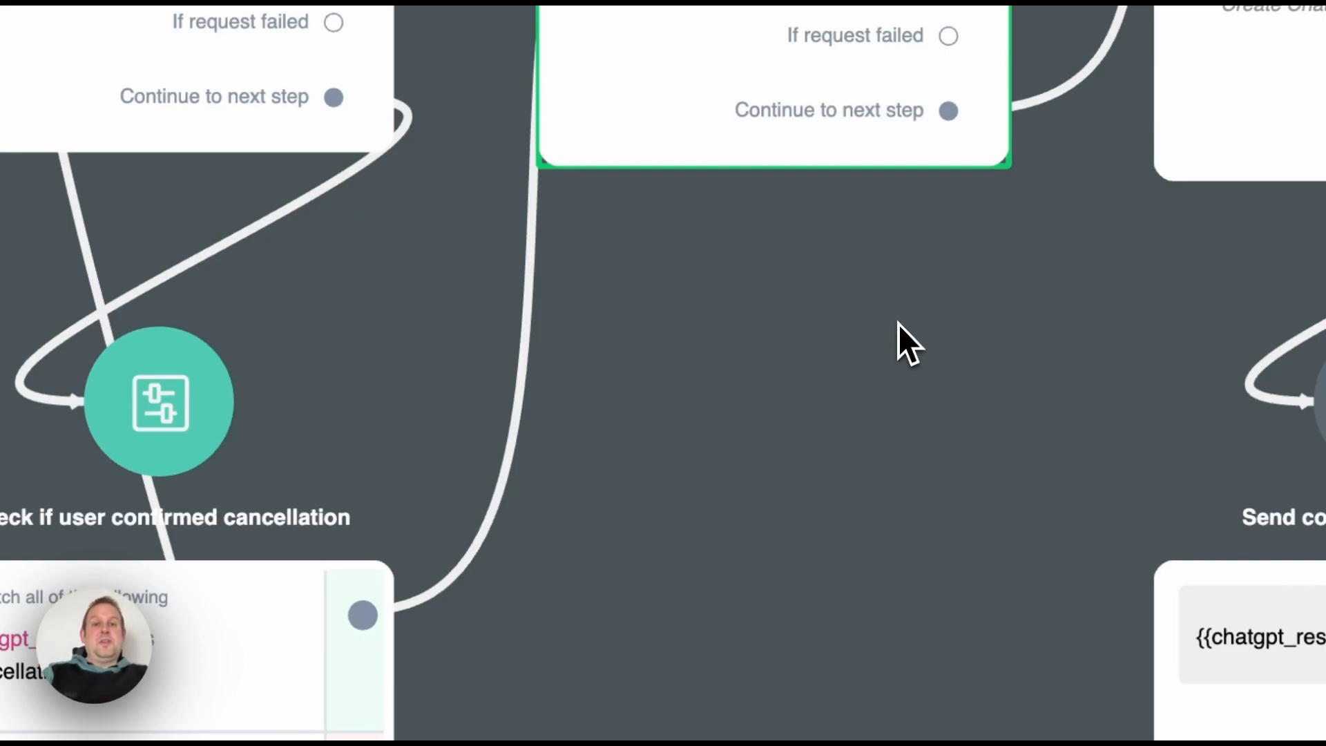
left_click_drag(898, 322, 317, 347)
Step: Review the generate confirmation message OpenAI prompt unchanged, then leave the Cancel flow editor
left_click(741, 256)
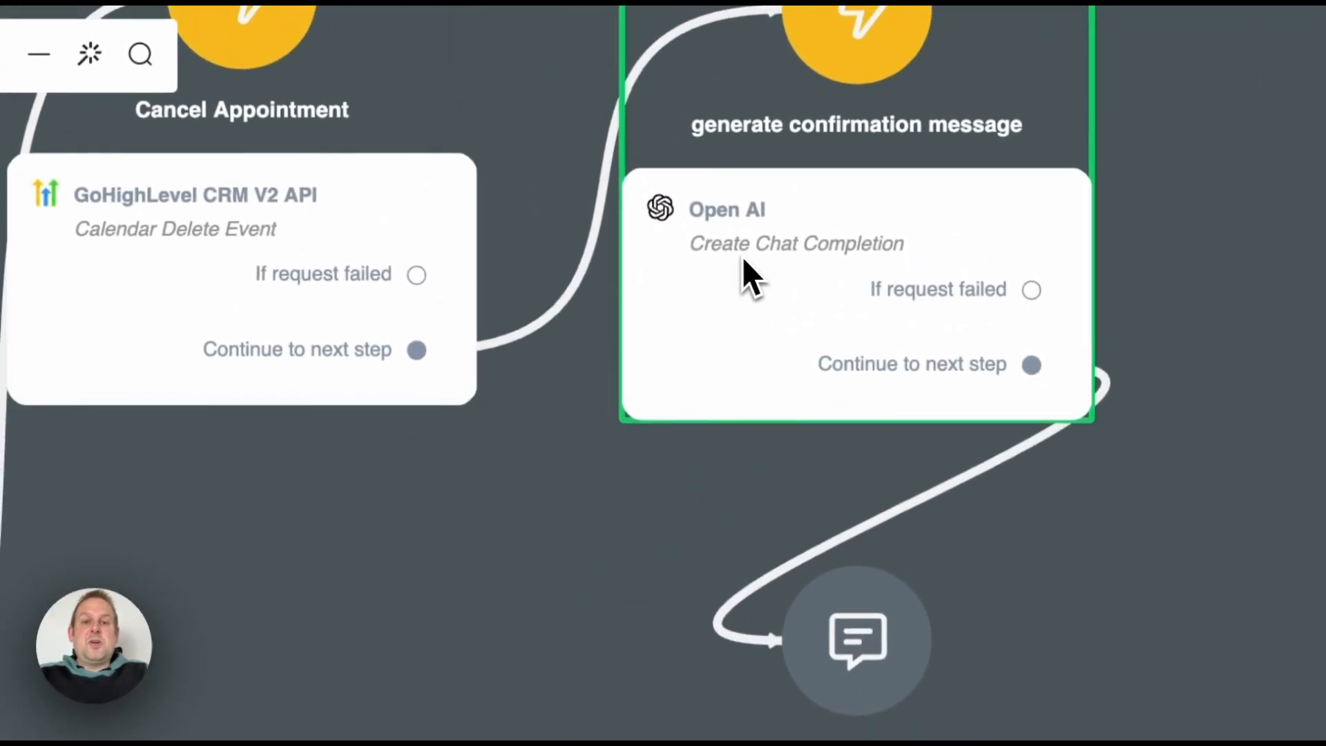
left_click(859, 260)
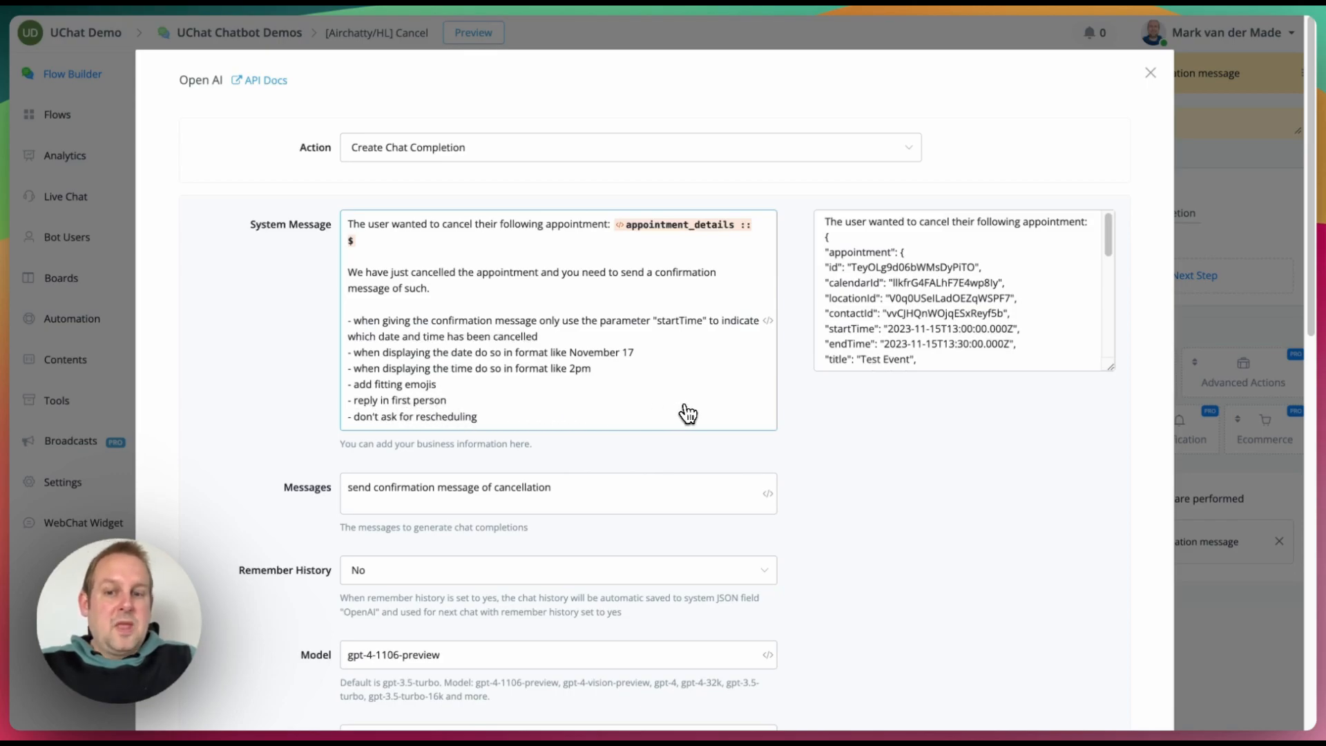
scroll(760, 511, "down", 5)
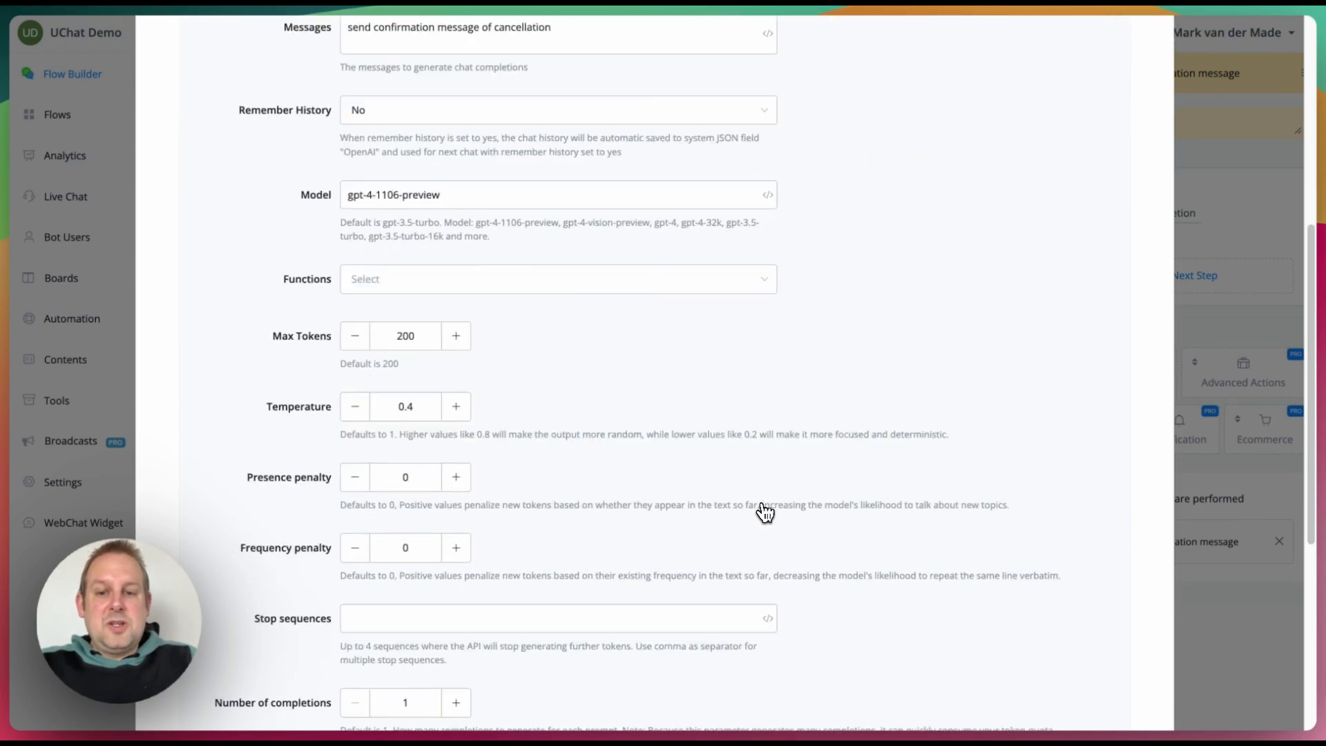
scroll(764, 512, "down", 7)
left_click(1057, 658)
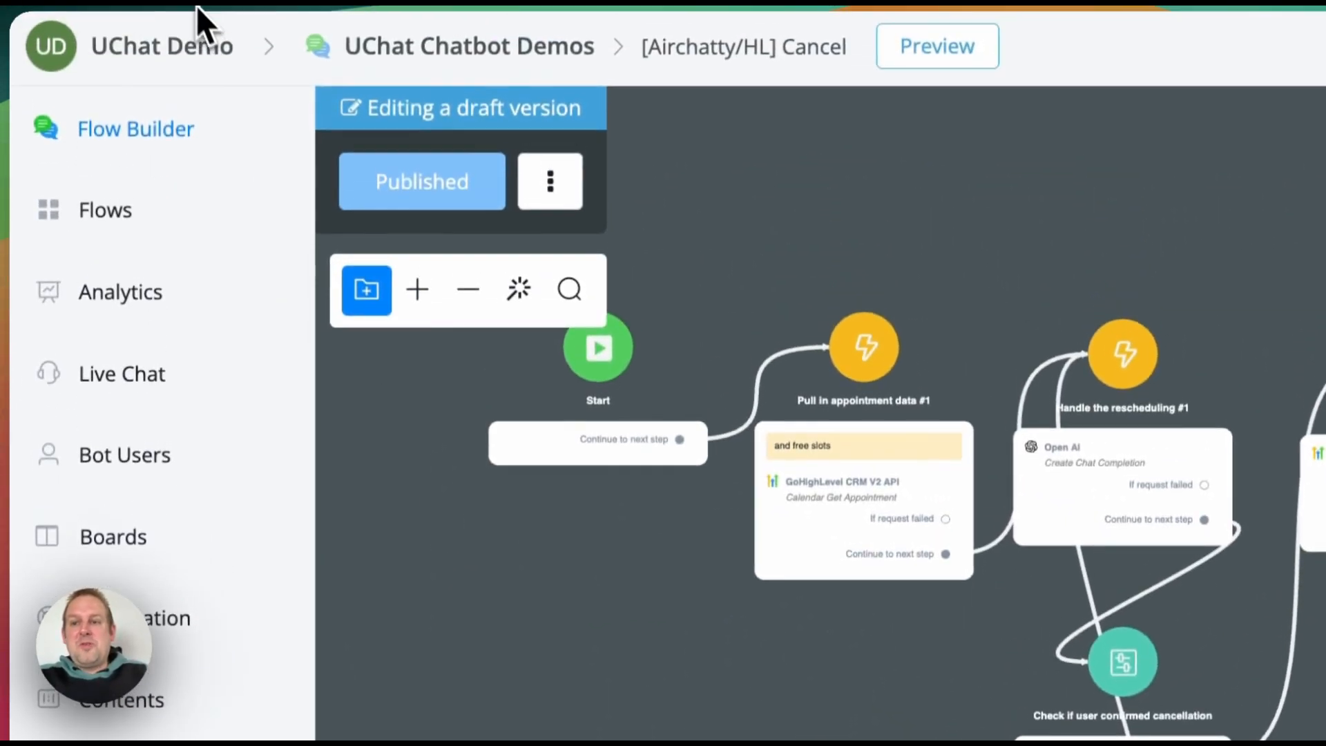
left_click(179, 4)
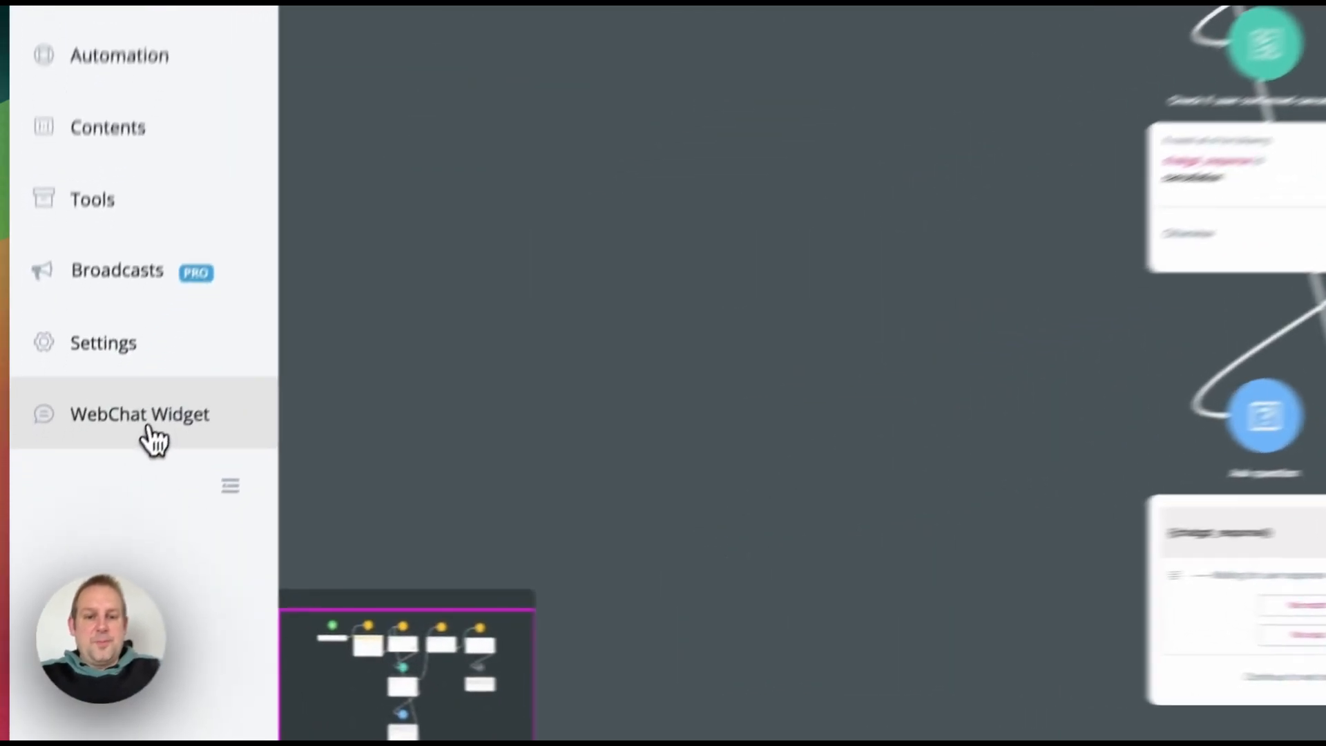
Step: Start a WebChat Widget test conversation and send 'Hi I want to book an appointment'
left_click(85, 523)
left_click(1308, 134)
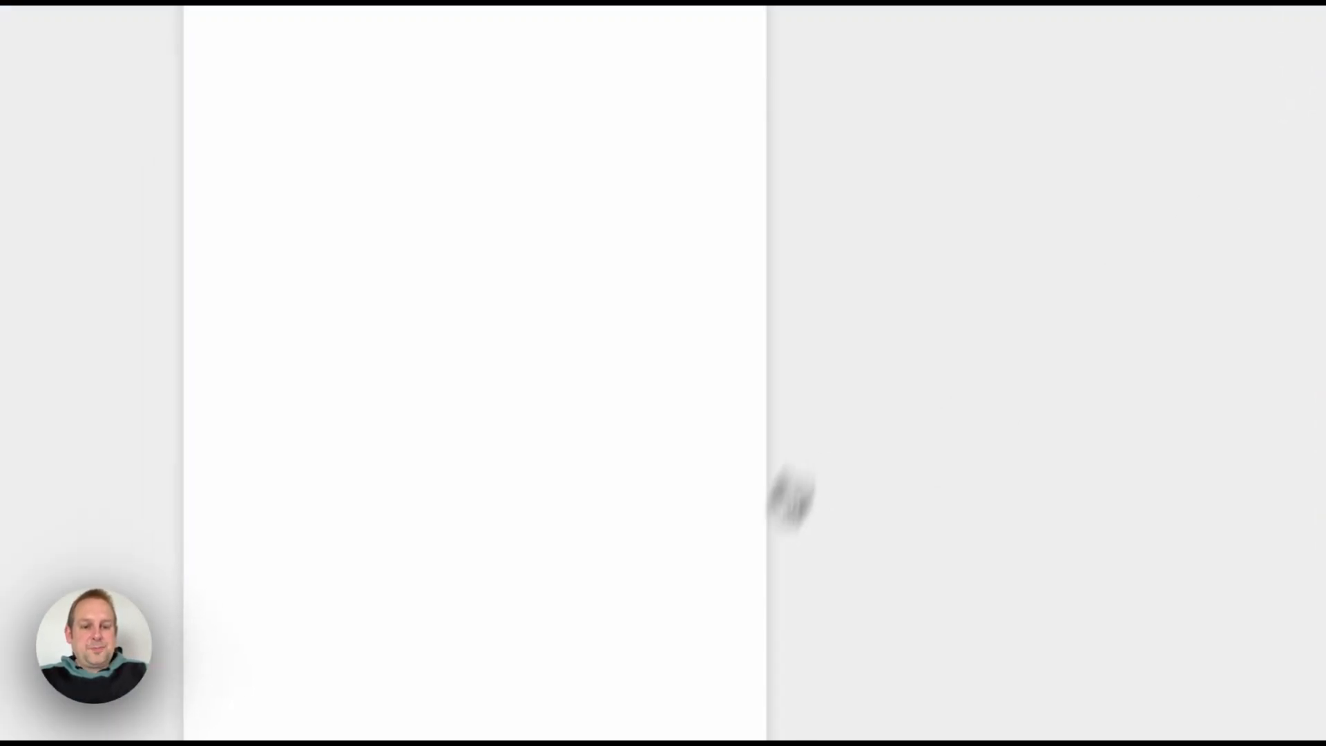
left_click(727, 652)
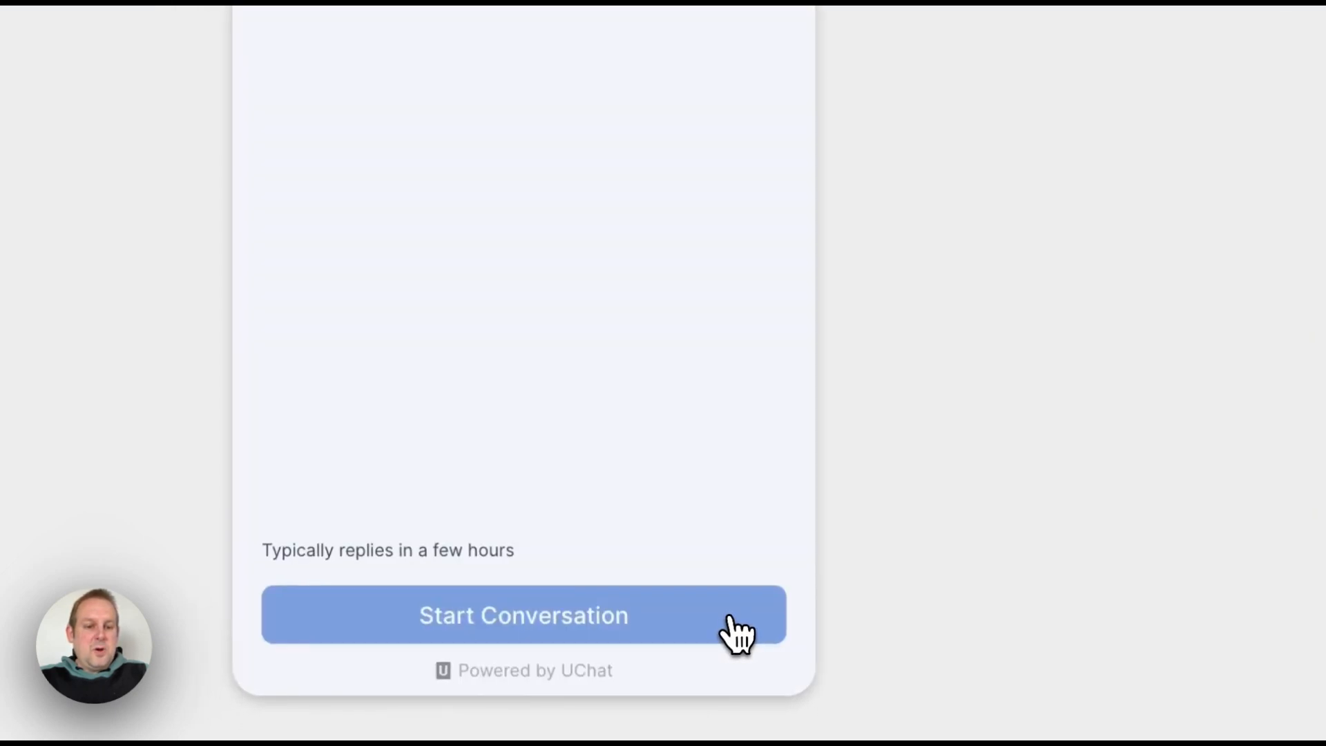
left_click(701, 613)
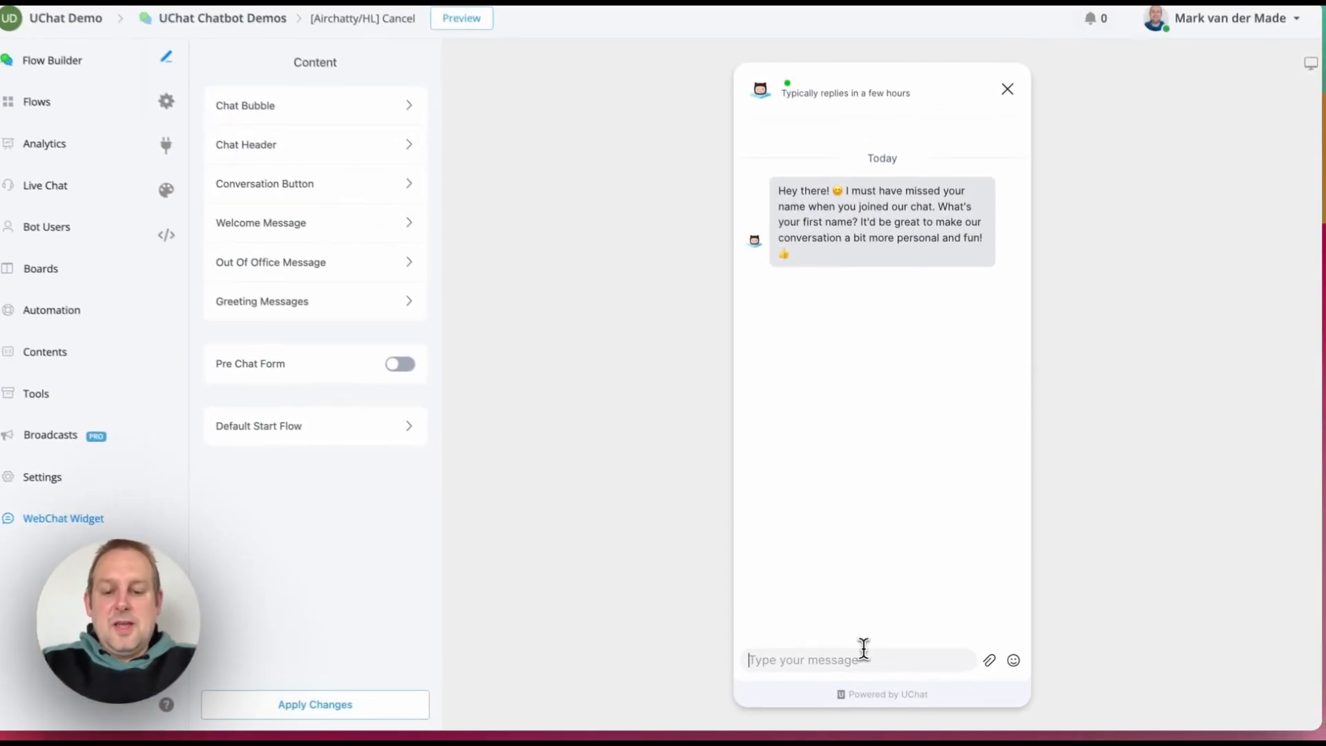
type("Hi I")
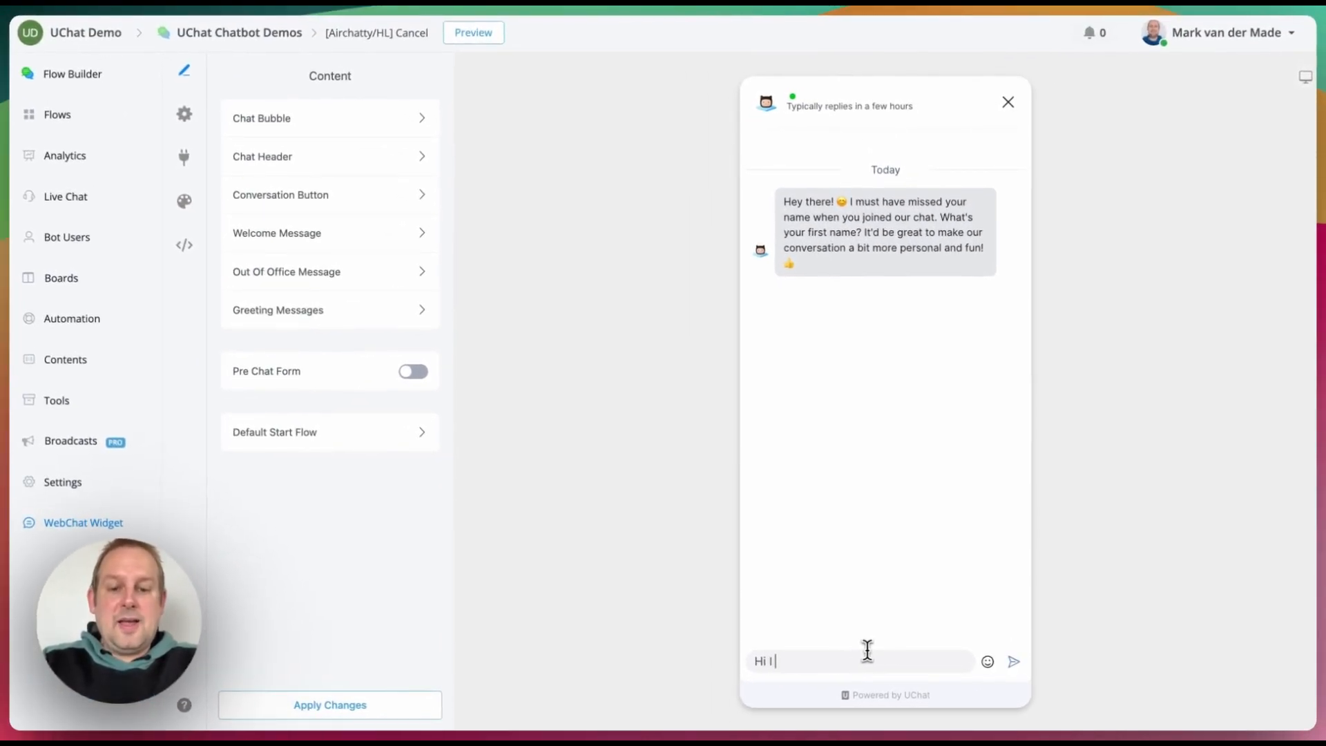
type(" want to b")
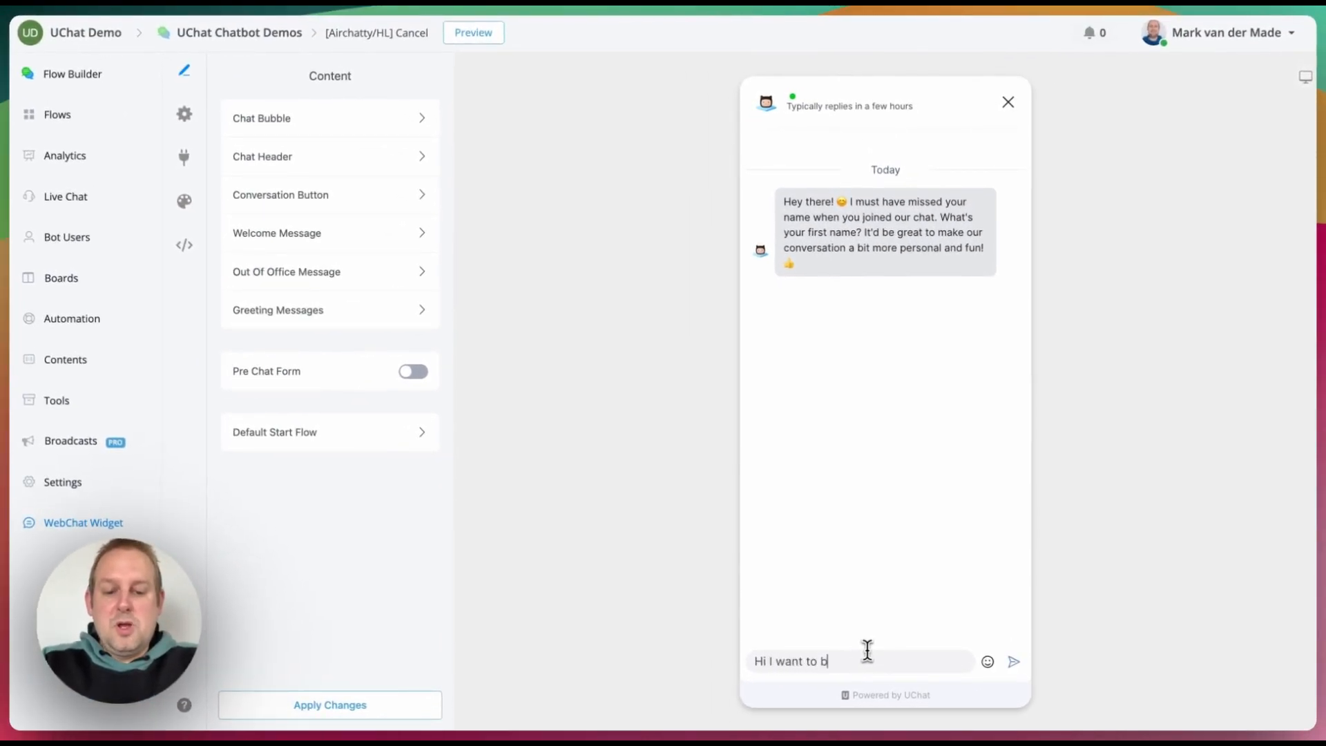
type("ook an appointment")
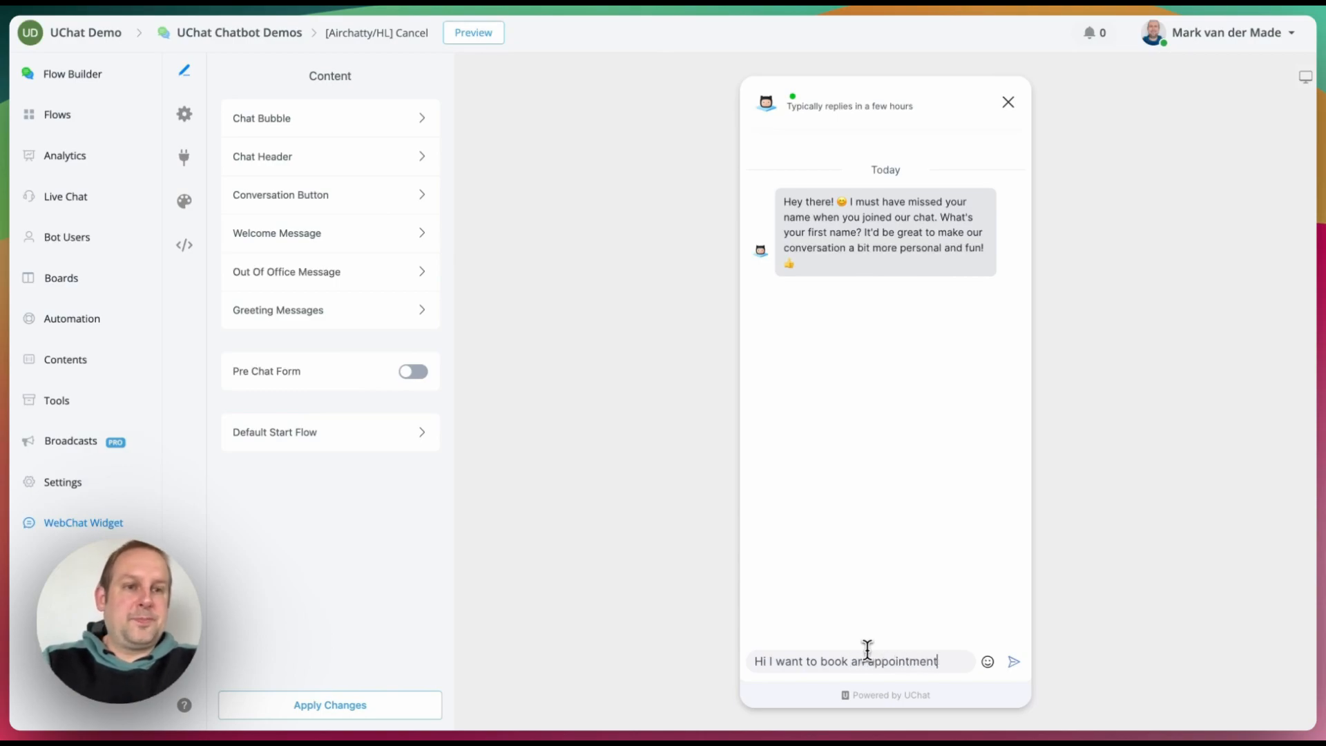
key("Return")
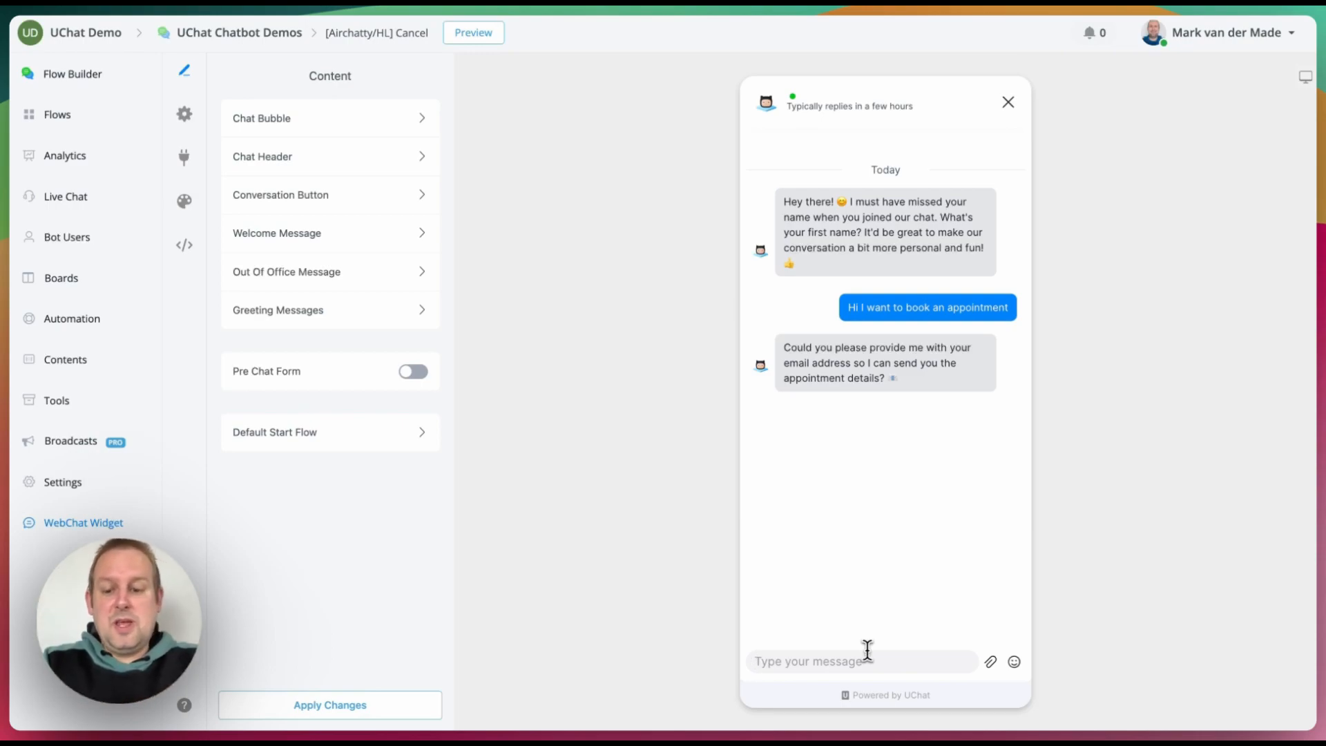
Step: Reply agreeing and give the contact's e-mail address, correcting typos before sending
type("yes sur")
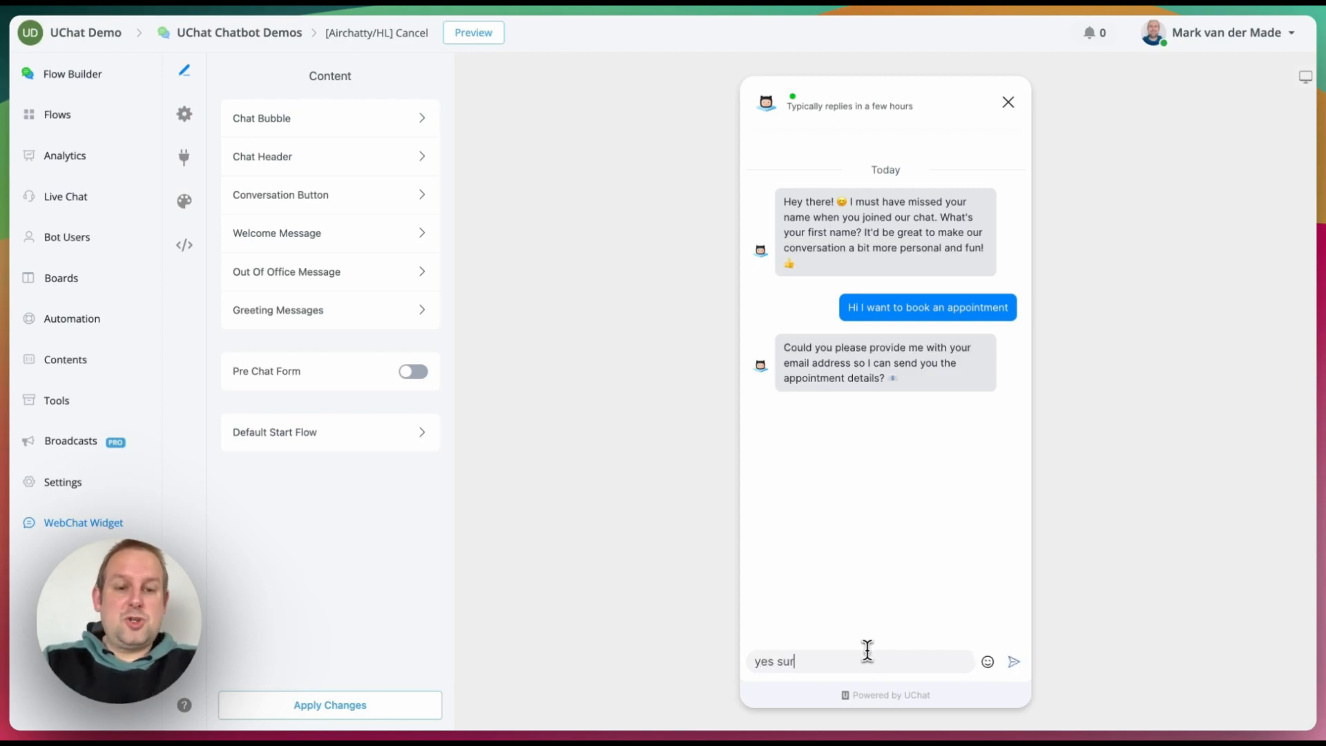
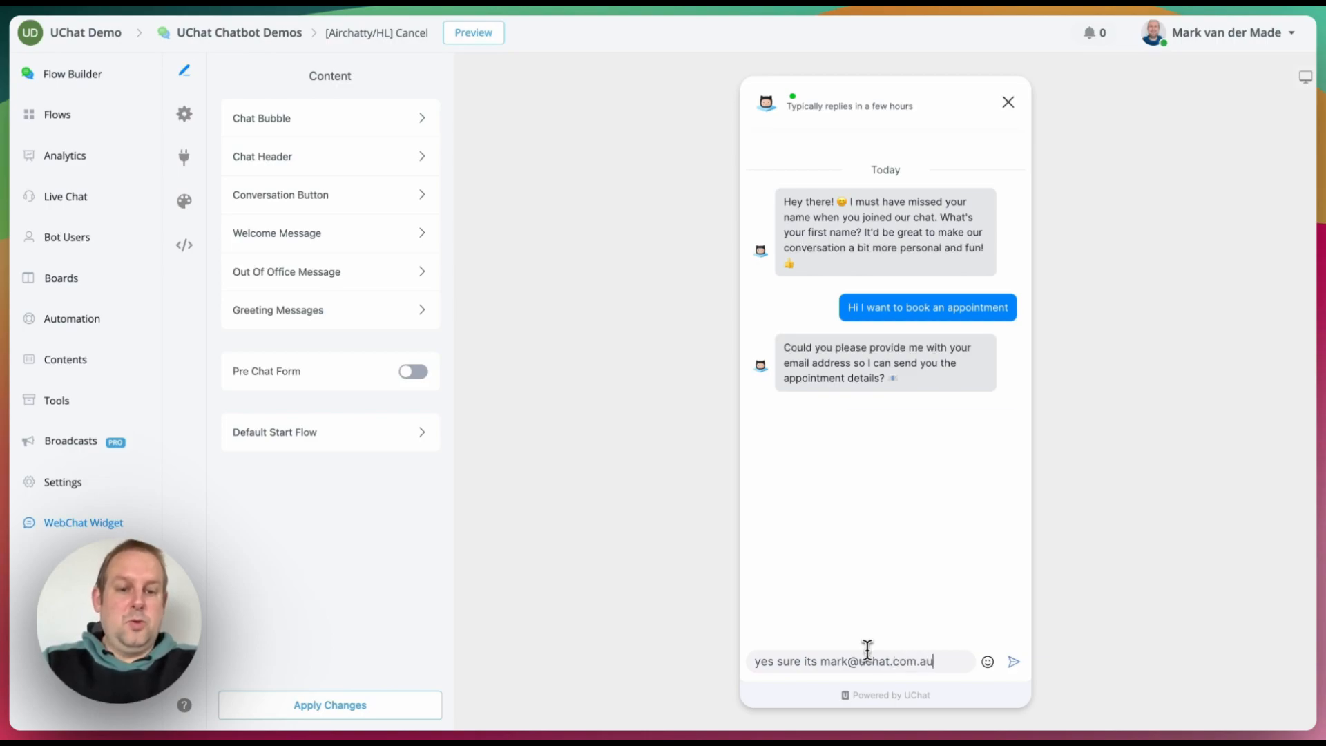
key("Return")
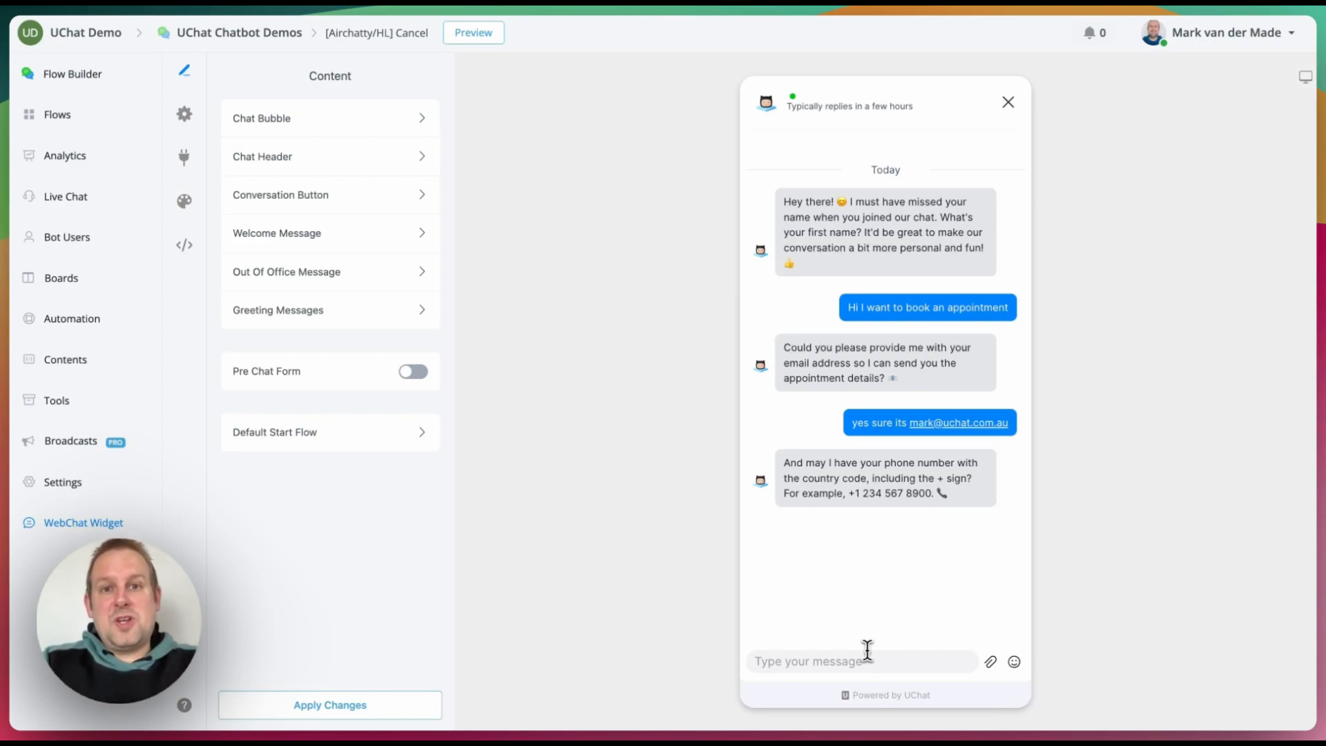
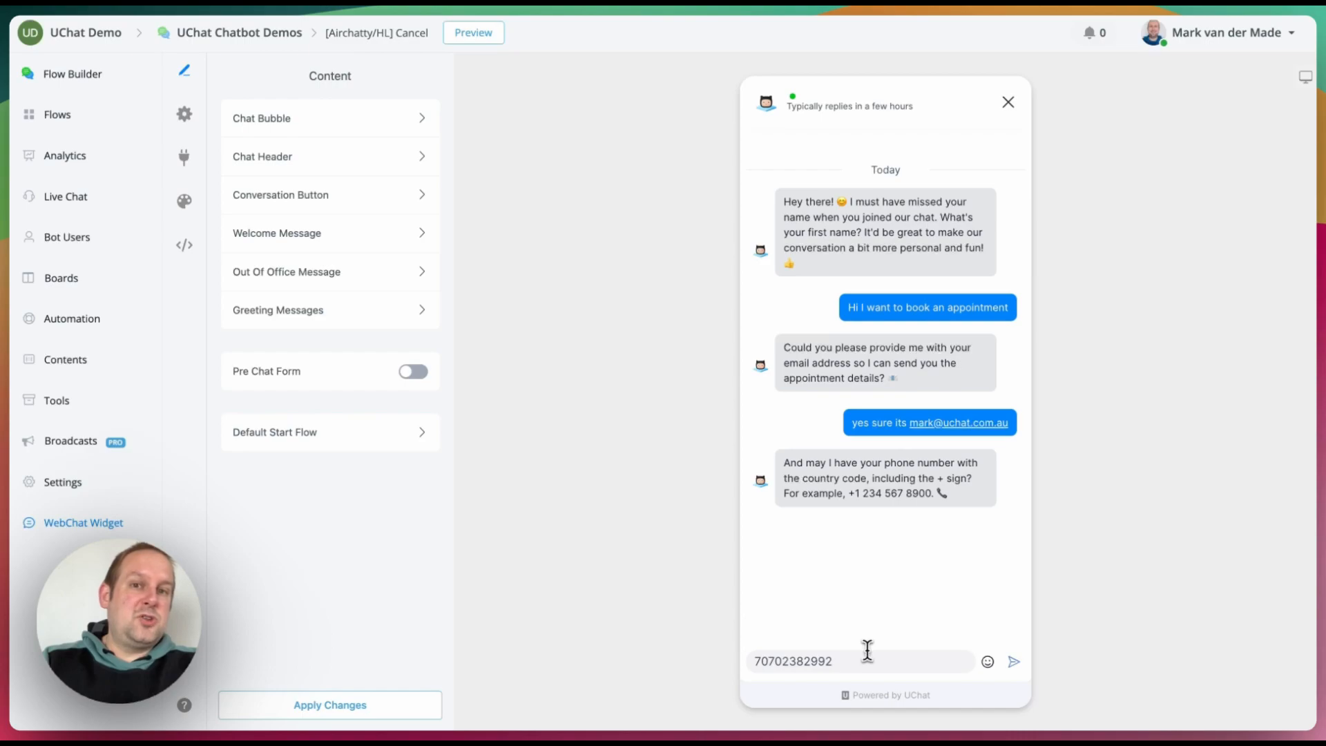
Step: Send the contact's phone number, then resend it with the country code
key("Return")
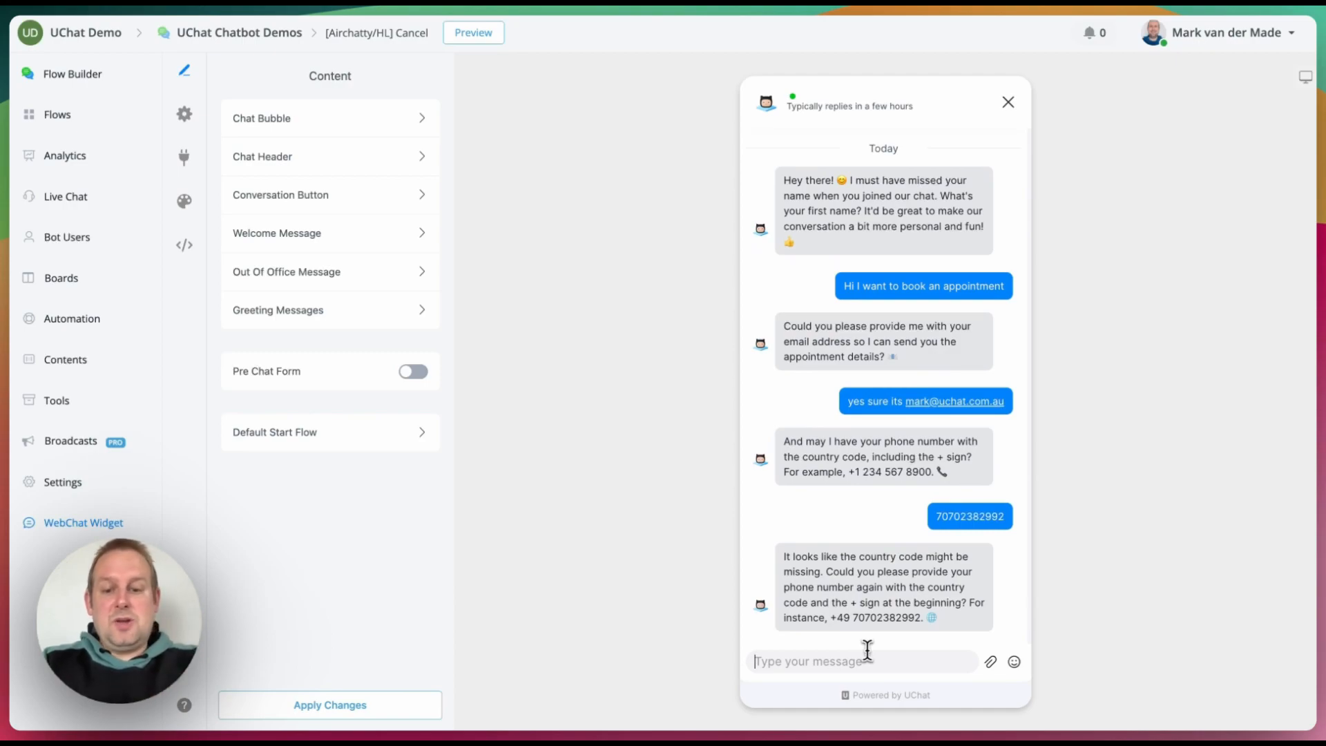
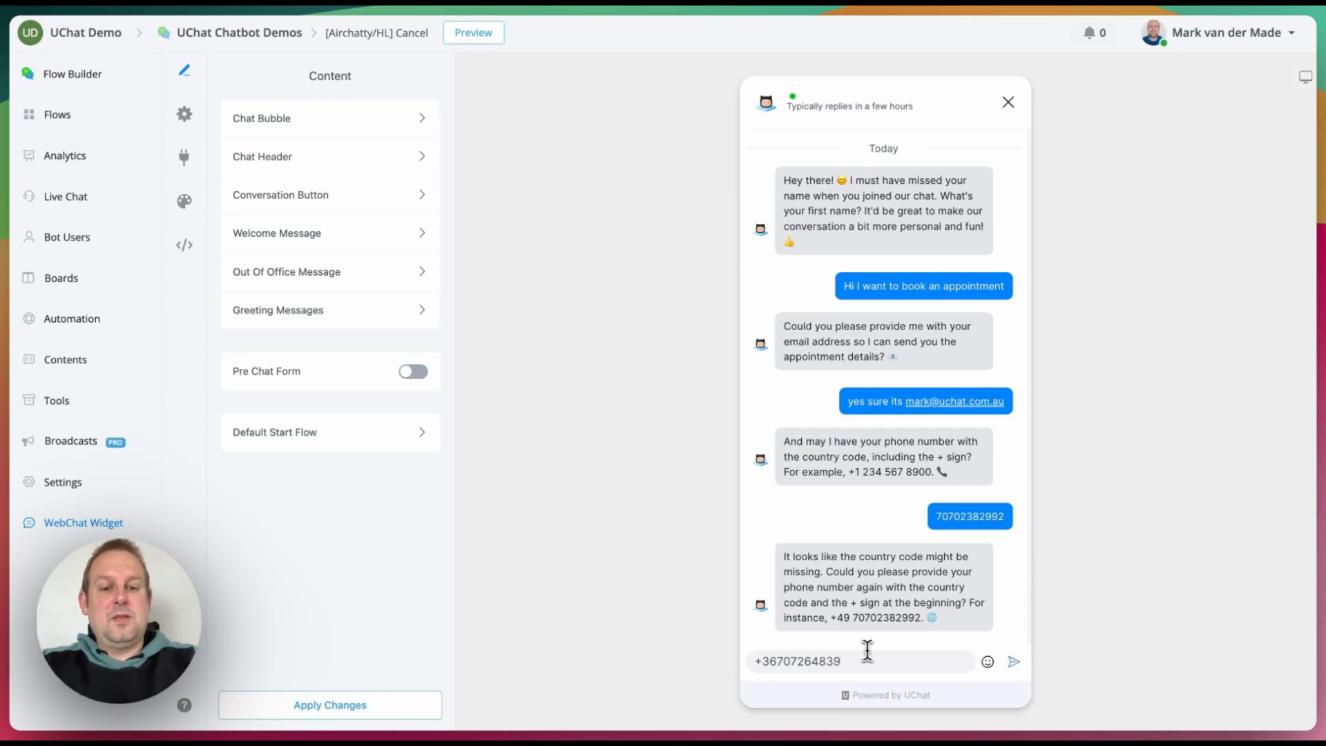
key("Return")
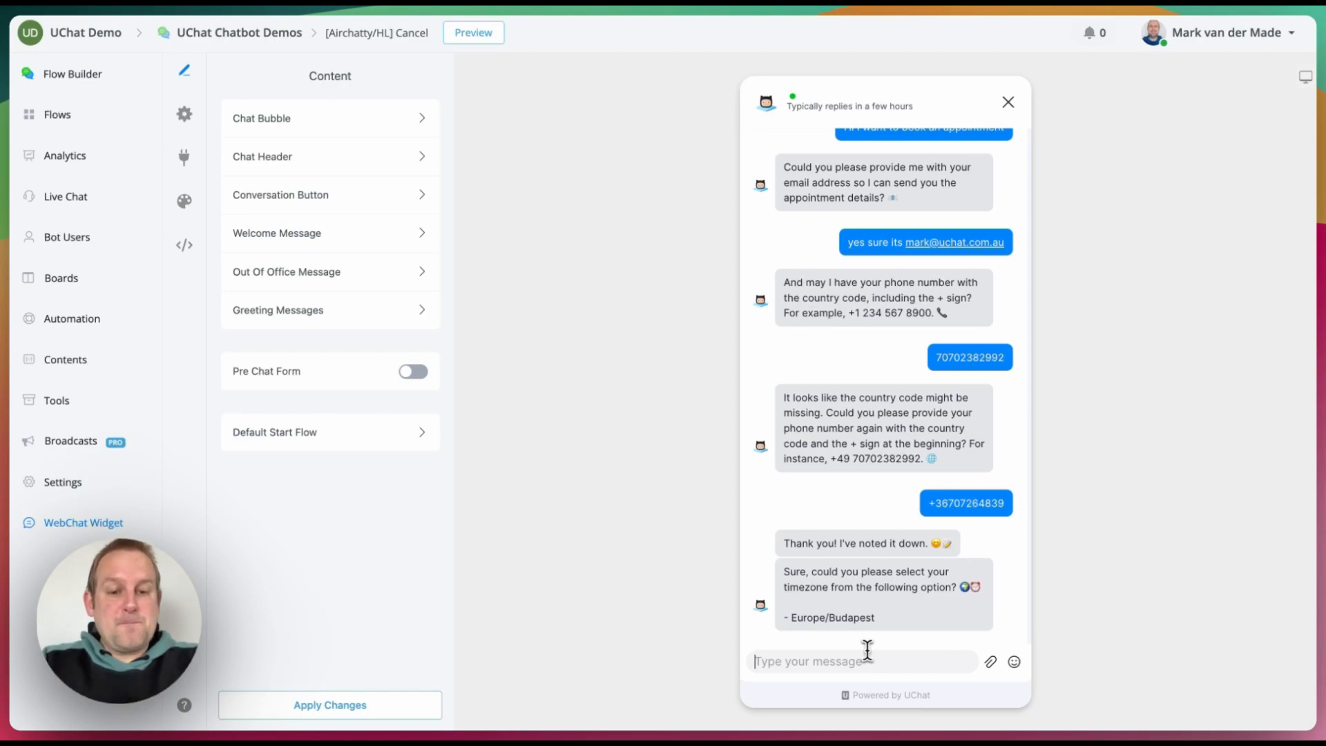
Step: Confirm the Europe/Budapest timezone and ask for an appointment on the 19th
type("yes Budapest is corre")
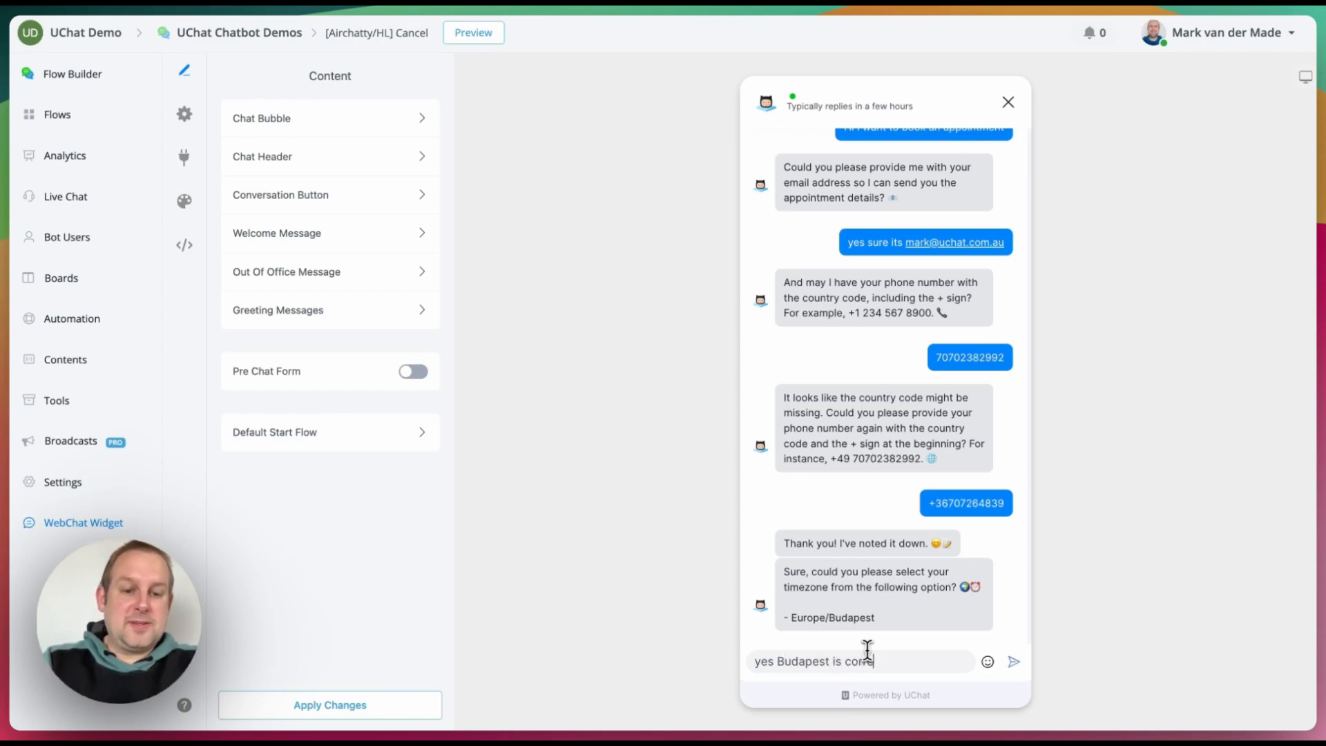
type("ct")
key("Return")
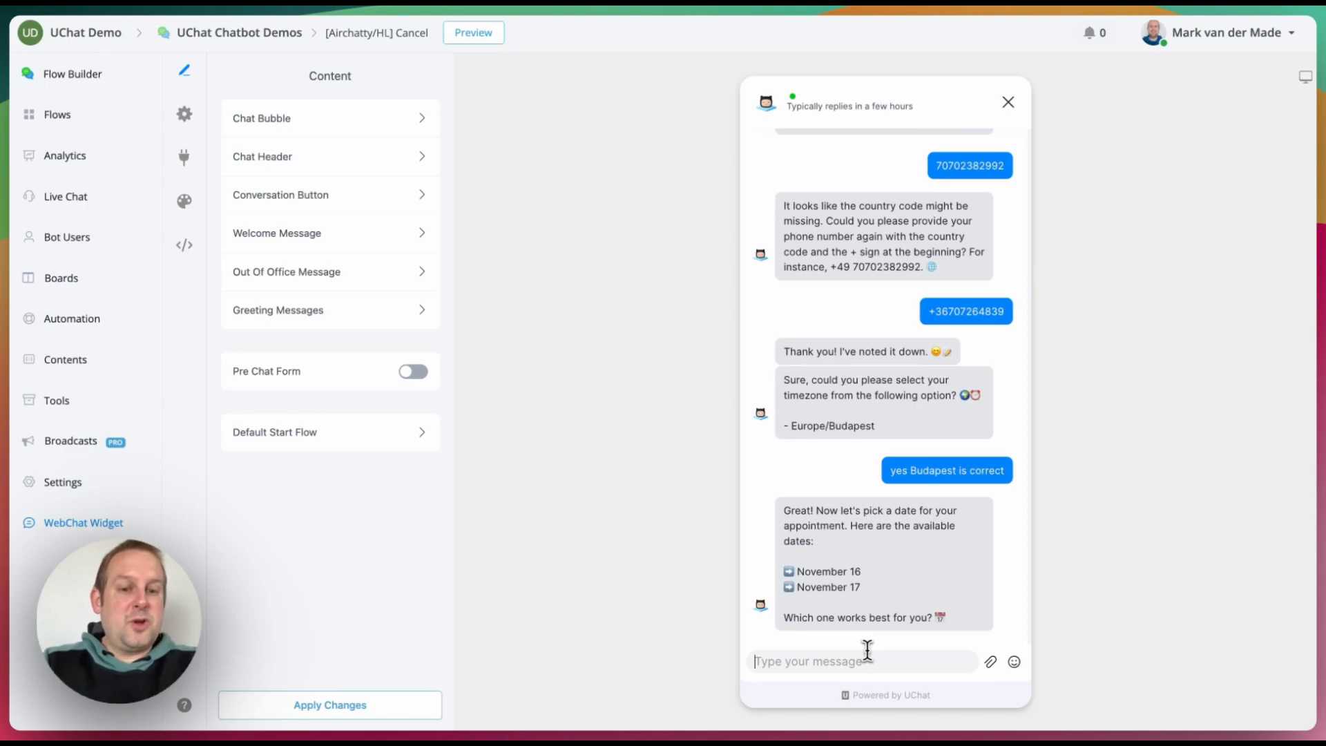
type("do")
key("BackSpace")
type("I wo")
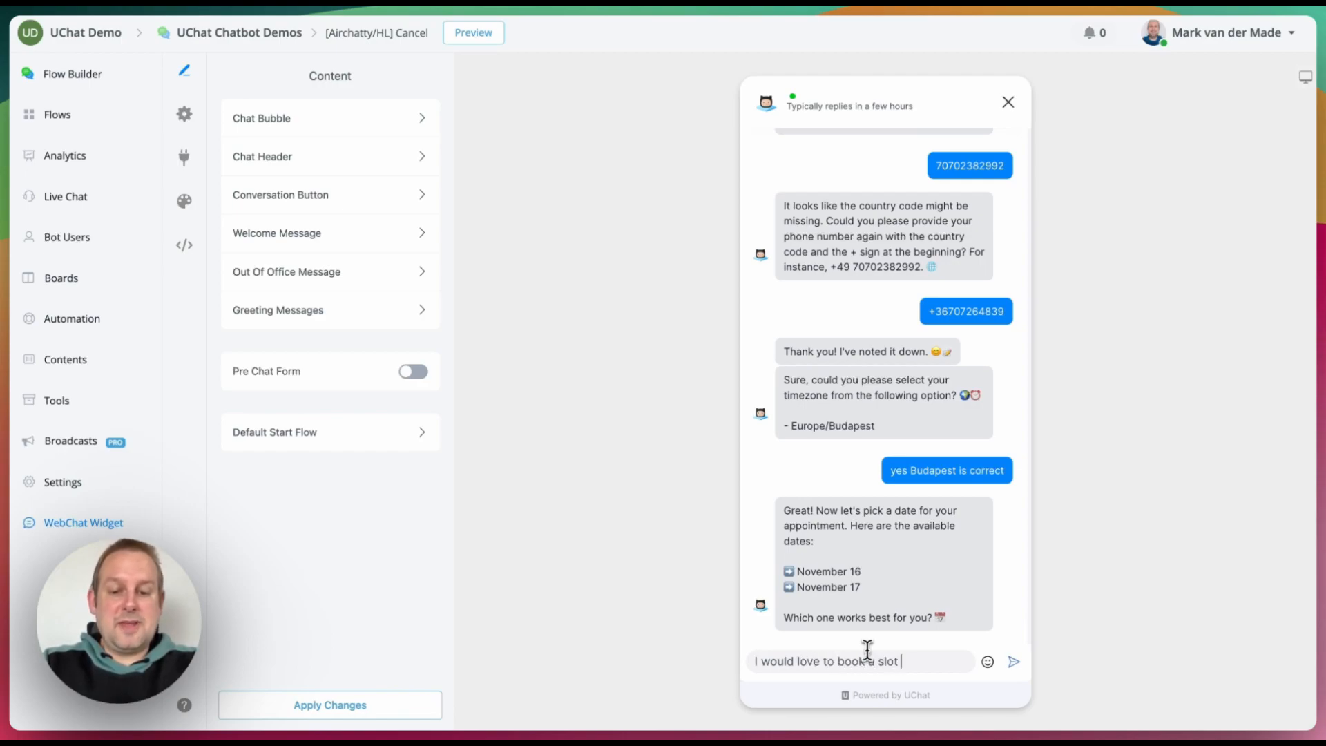
type(" the 19th?")
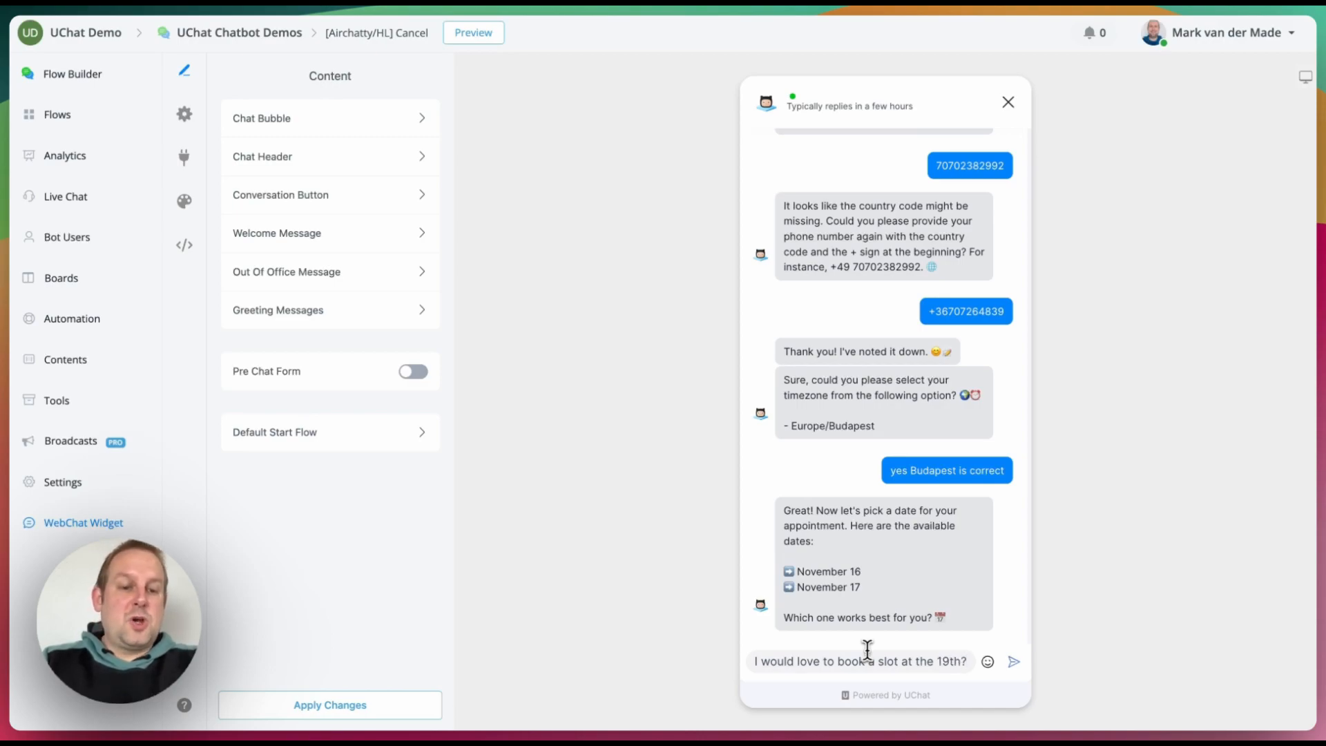
key("Return")
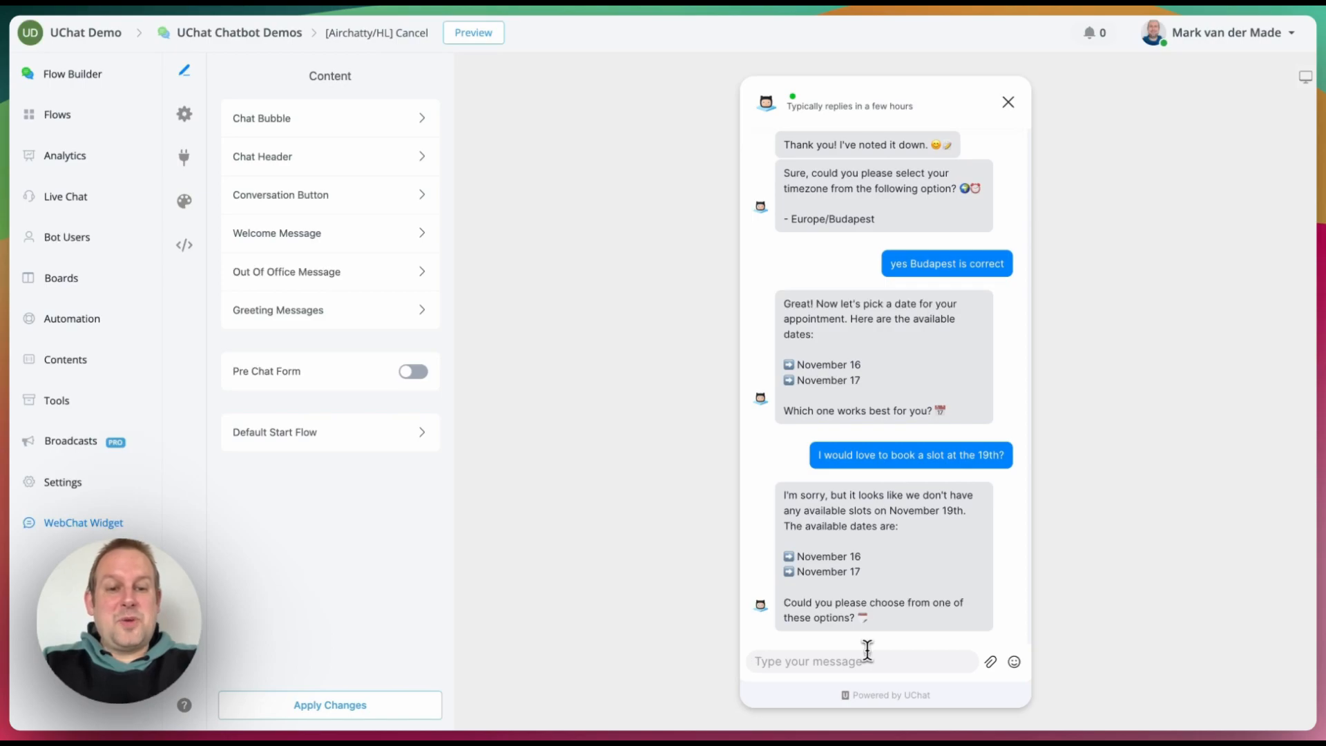
Step: Pick the 16th instead with 'lets do the 16th then' and choose '2pm sounds good'
type("lets d")
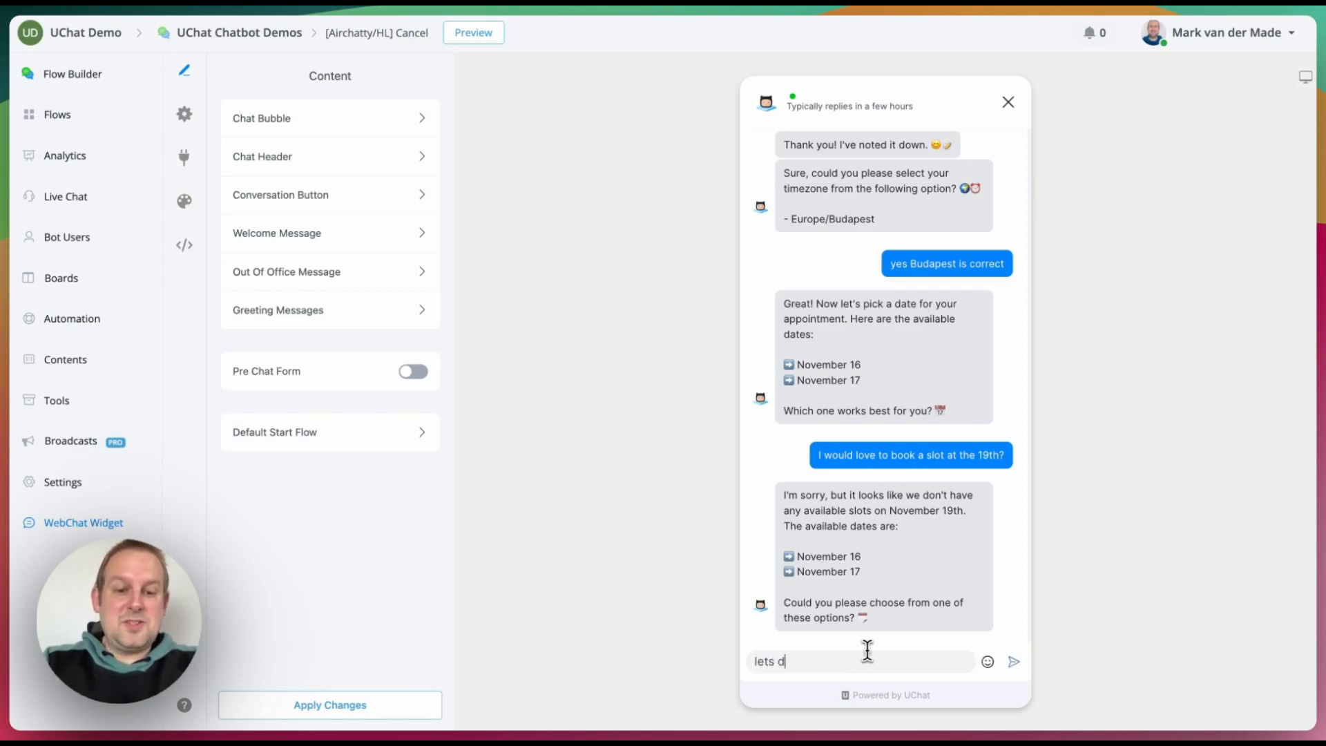
type("o the 16th then")
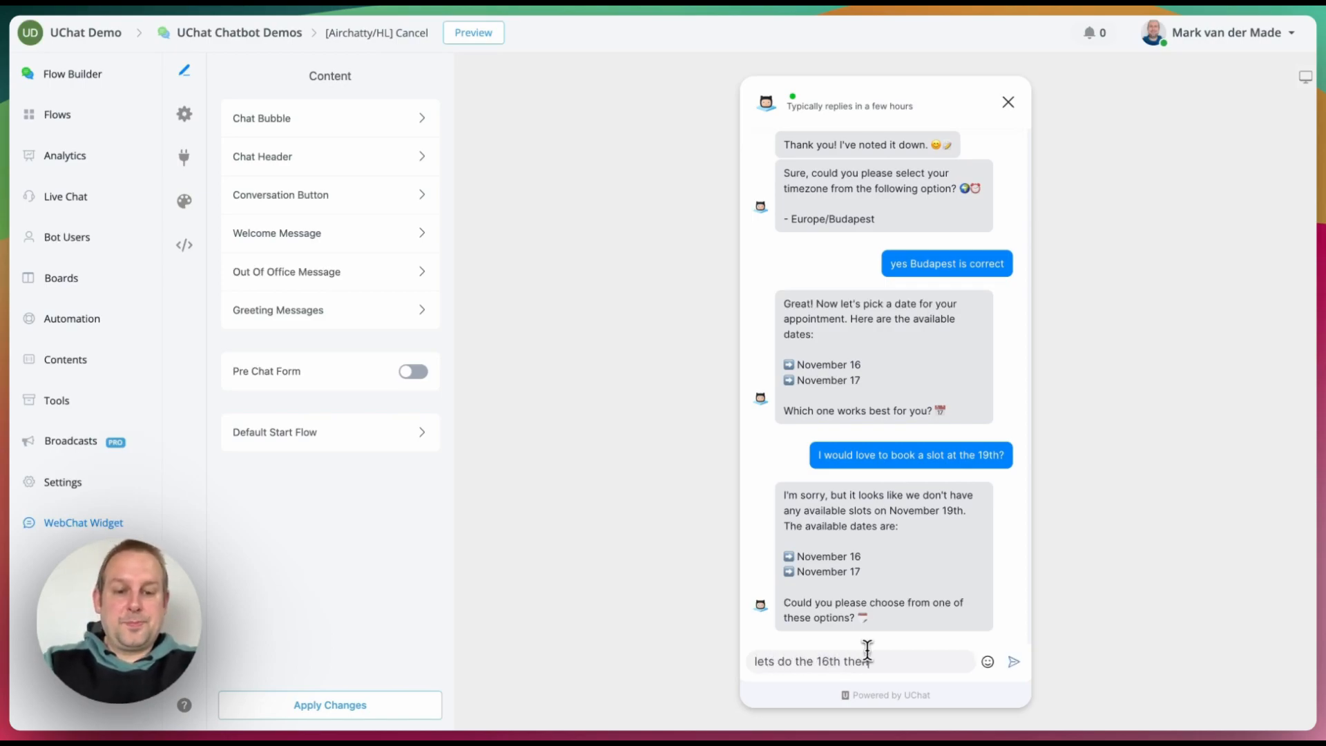
key("Return")
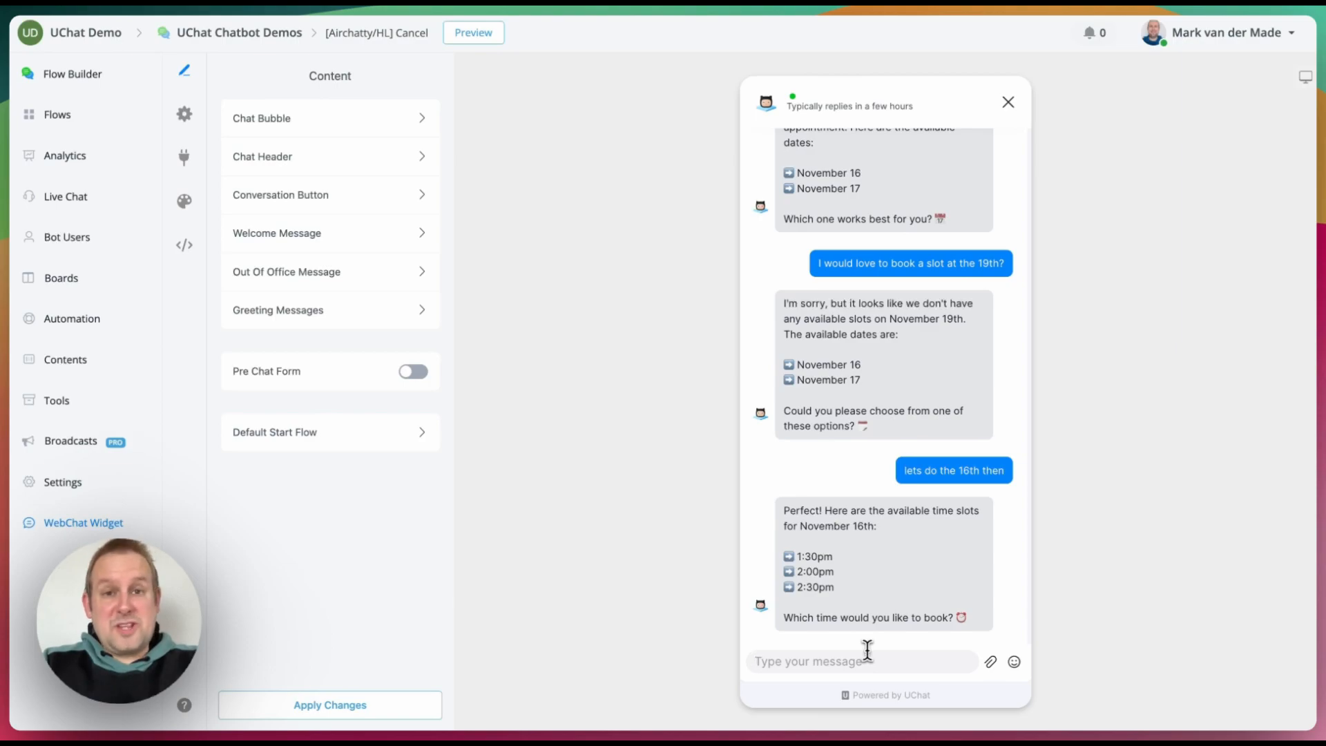
type("2pm sounds good")
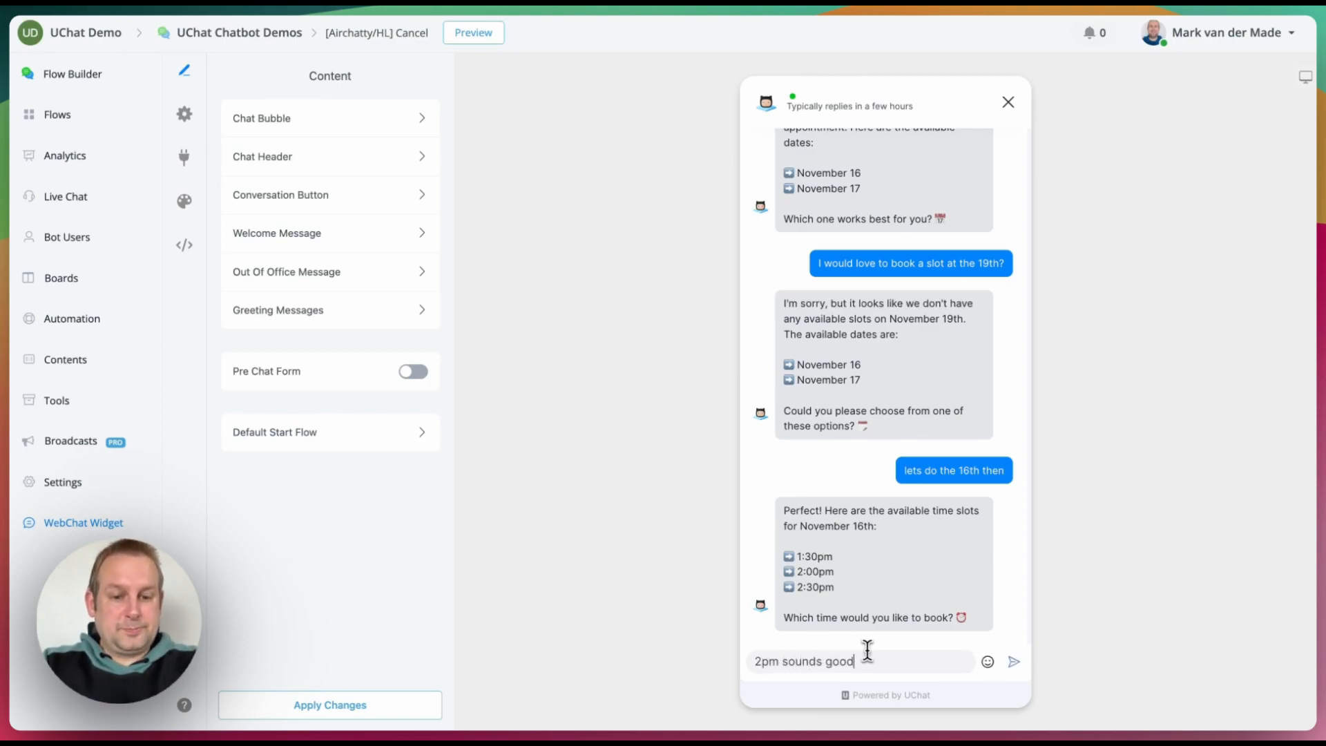
key("Return")
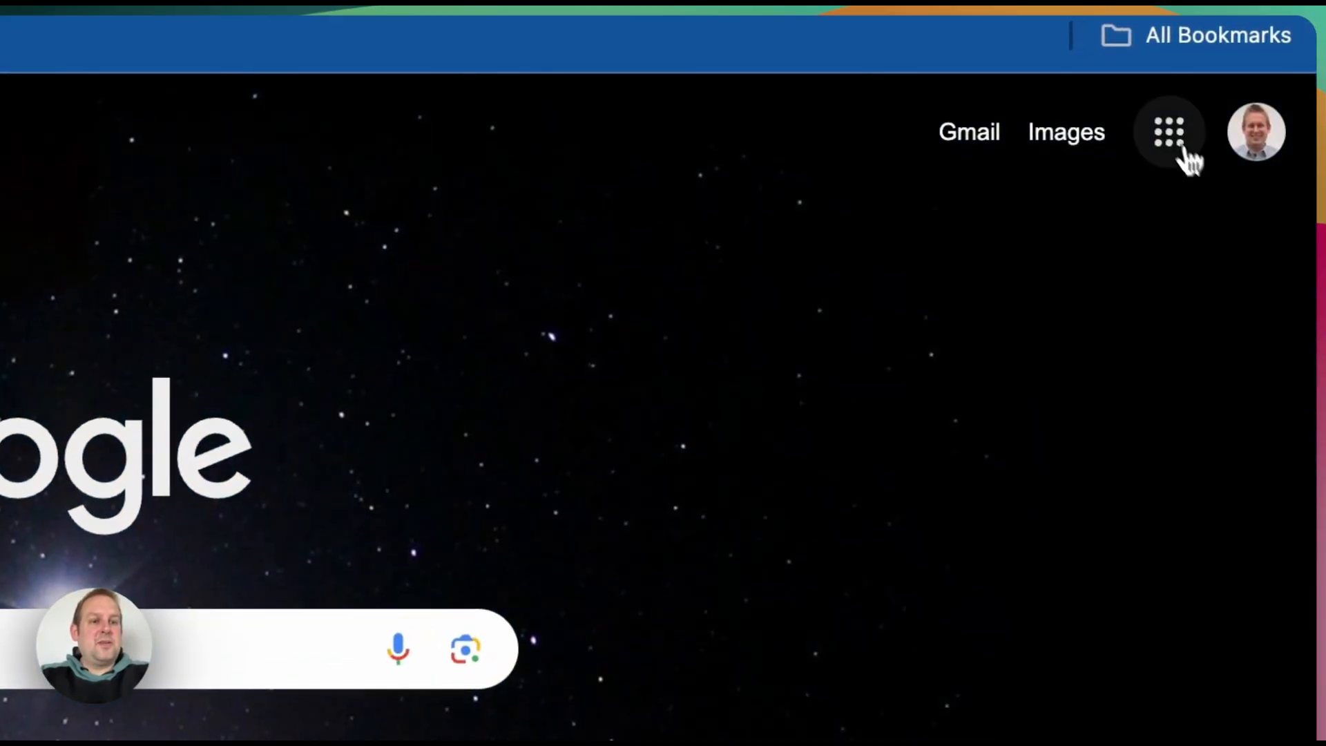
Step: Open Google Calendar and view Thursday 16 November's 2pm Test Event
left_click(1172, 132)
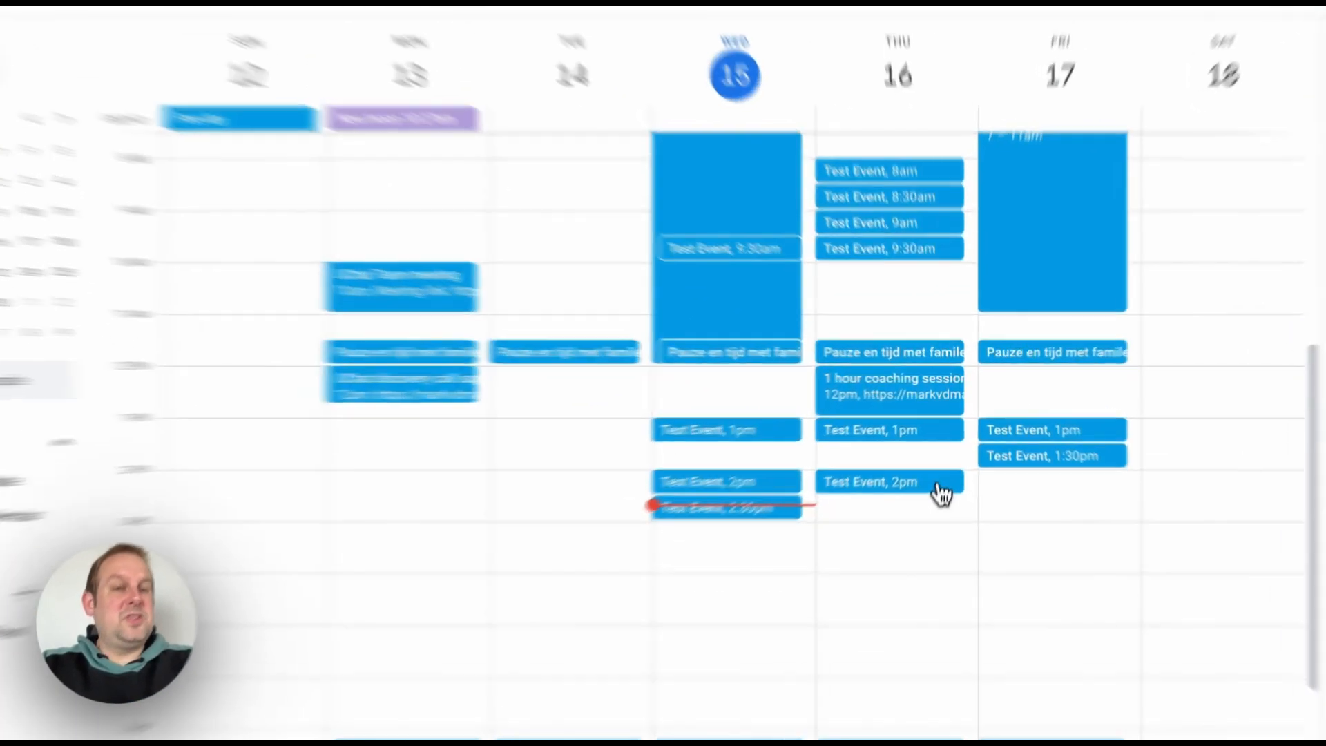
left_click(940, 484)
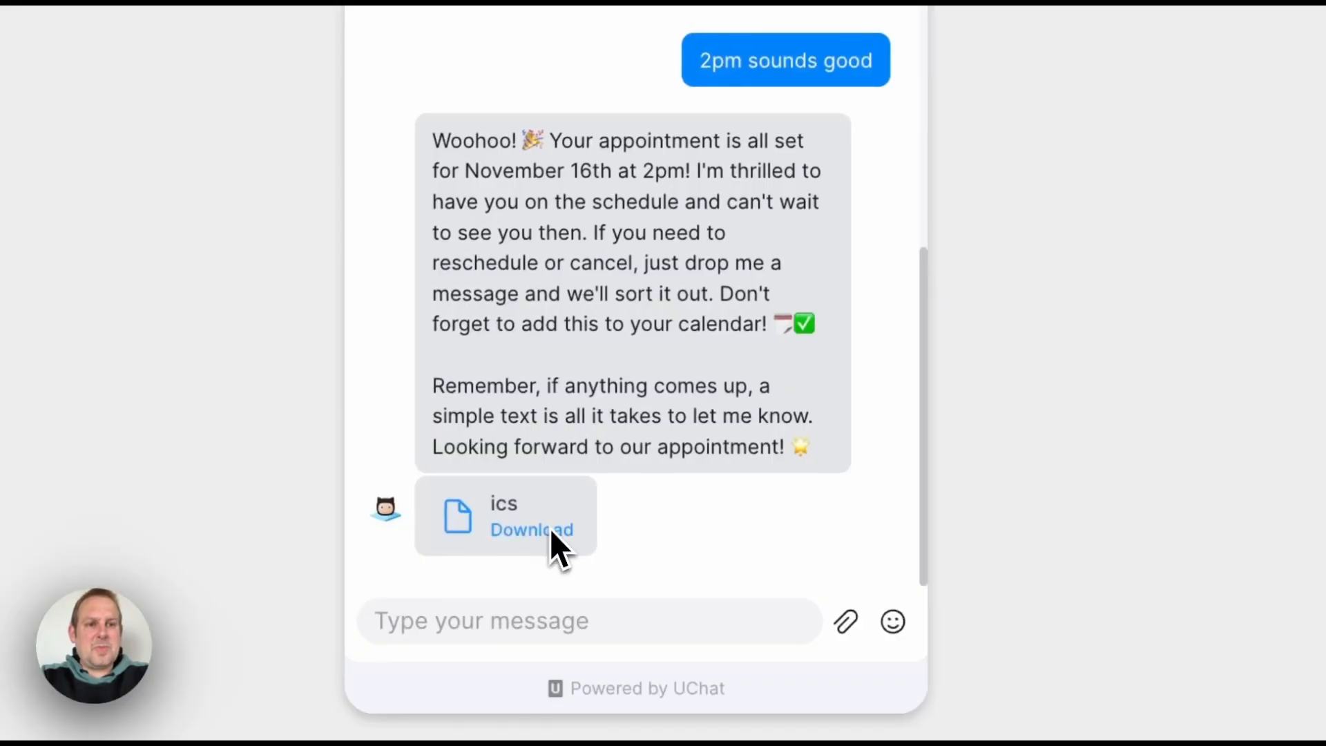
Step: Download invite (3).ics and add it to the Home calendar as the 16 Nov 14:00 Test Event
left_click(551, 530)
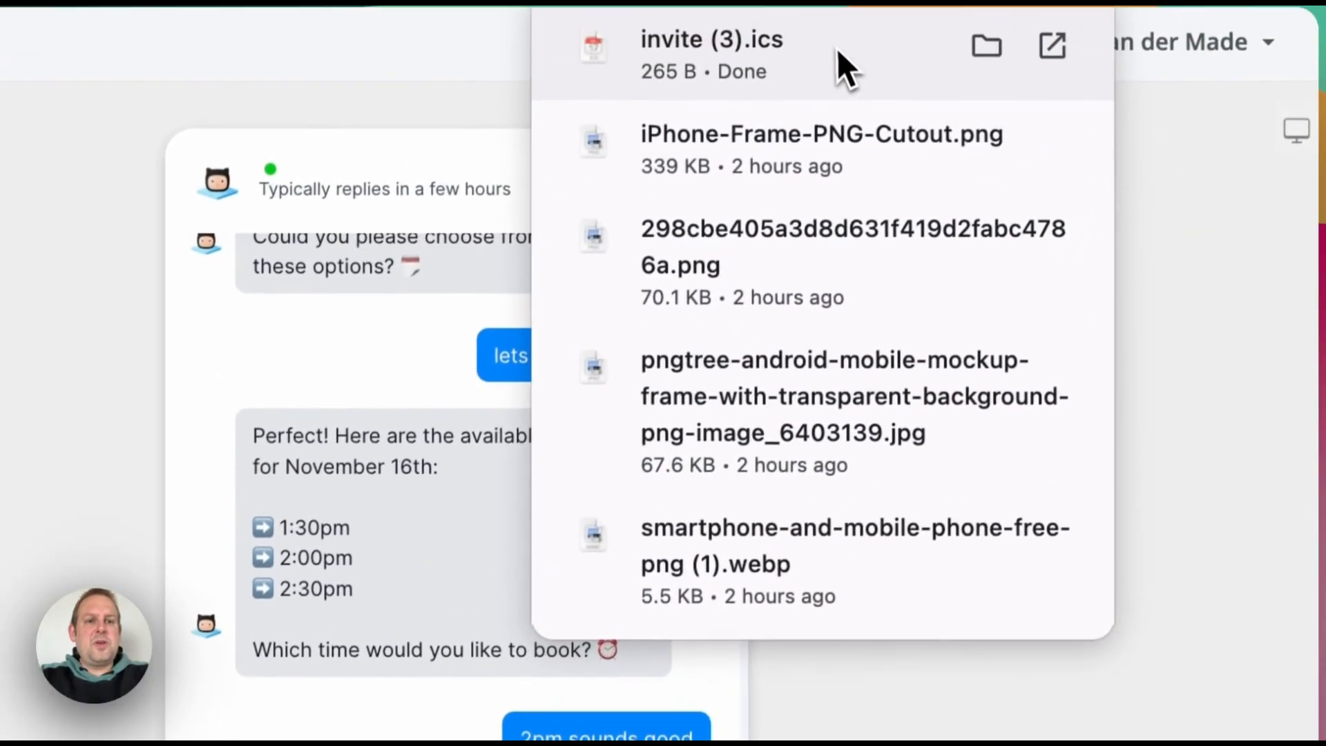
left_click(828, 53)
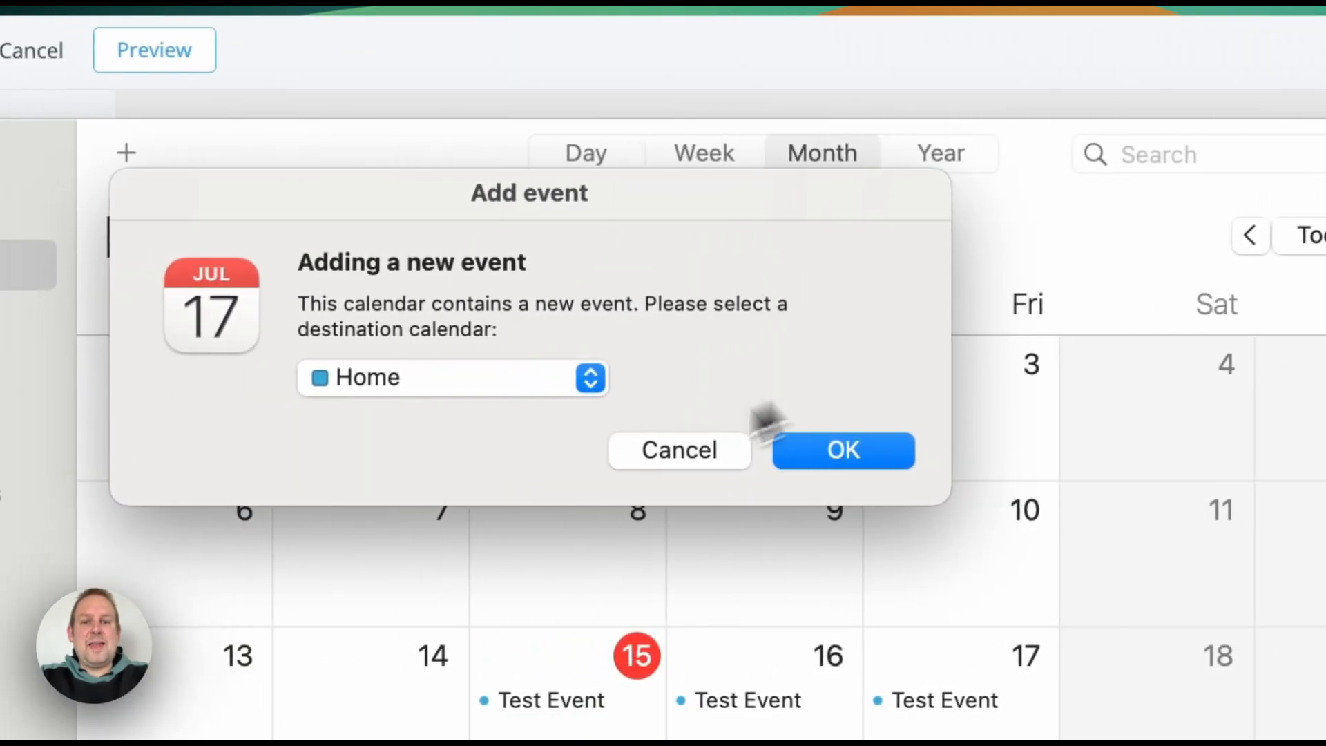
left_click(868, 459)
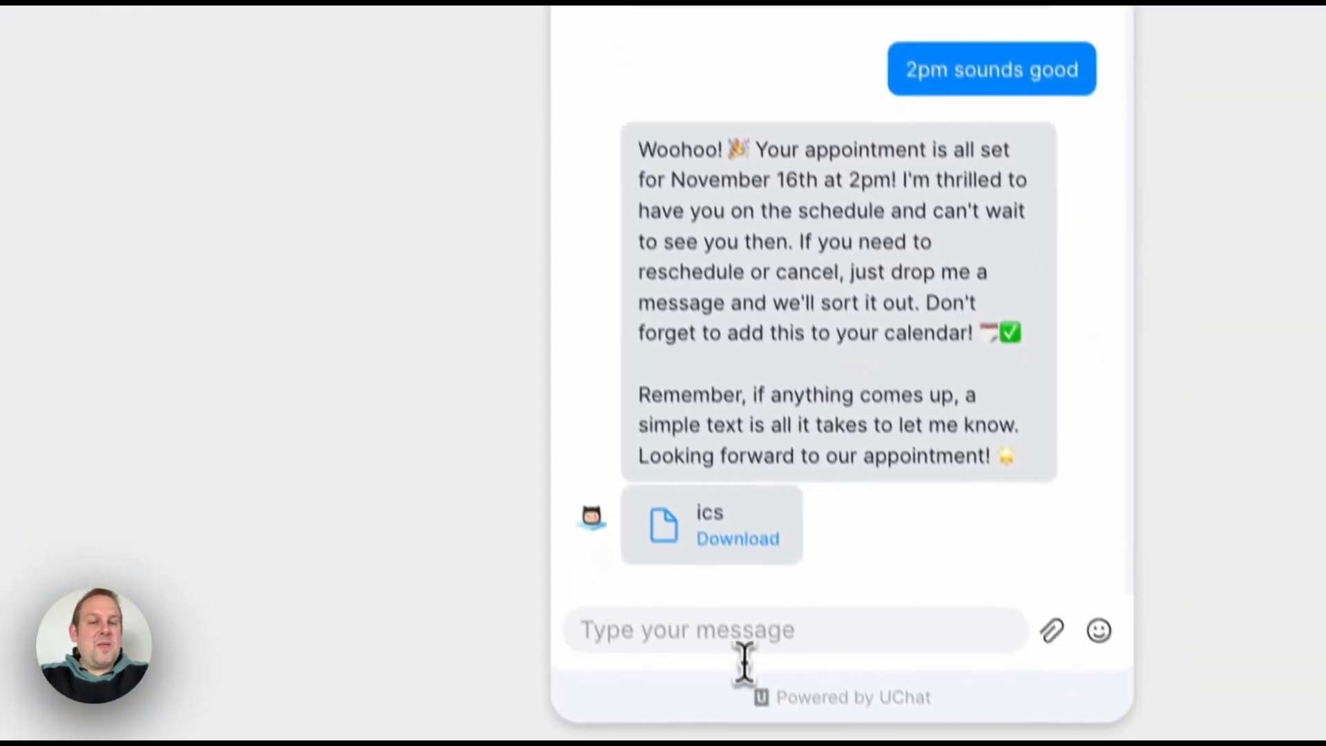
left_click(737, 599)
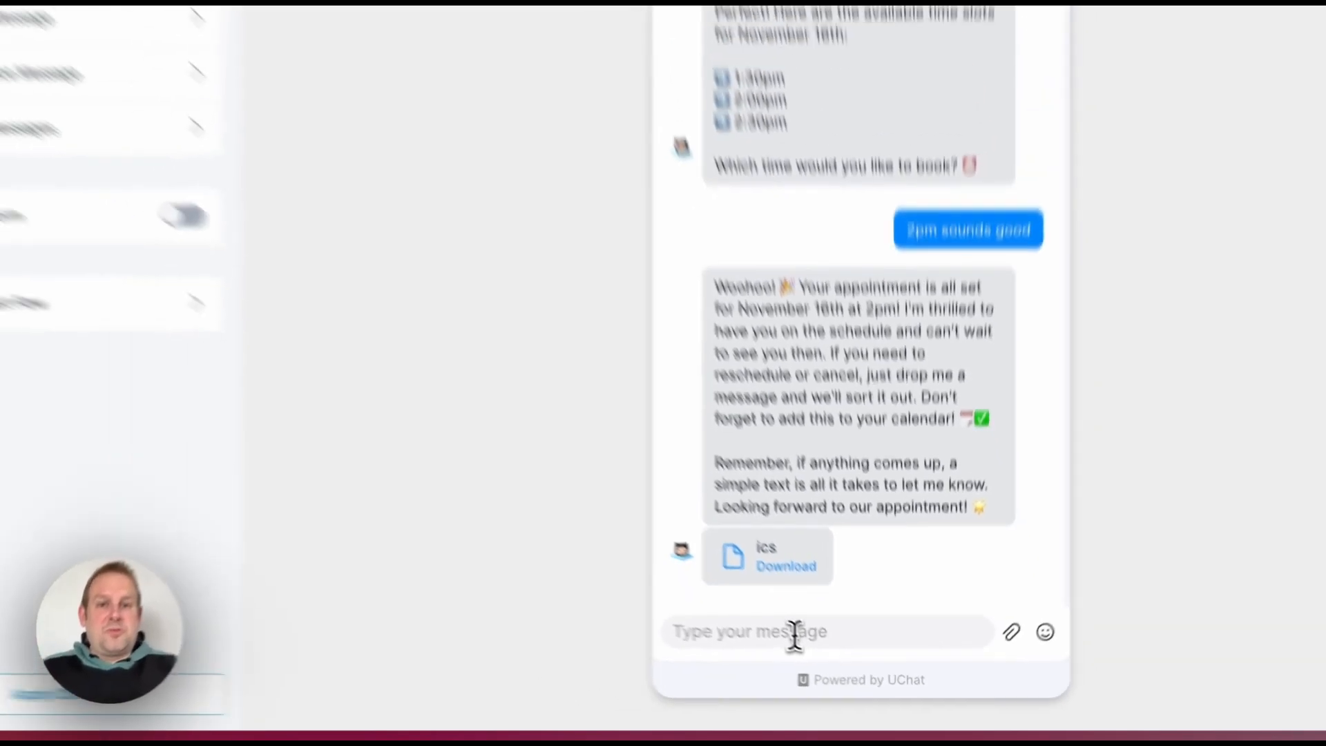
Step: Tell the chatbot 'actually I need to reschedule our call' and pick the 17th as the new date
type("actual")
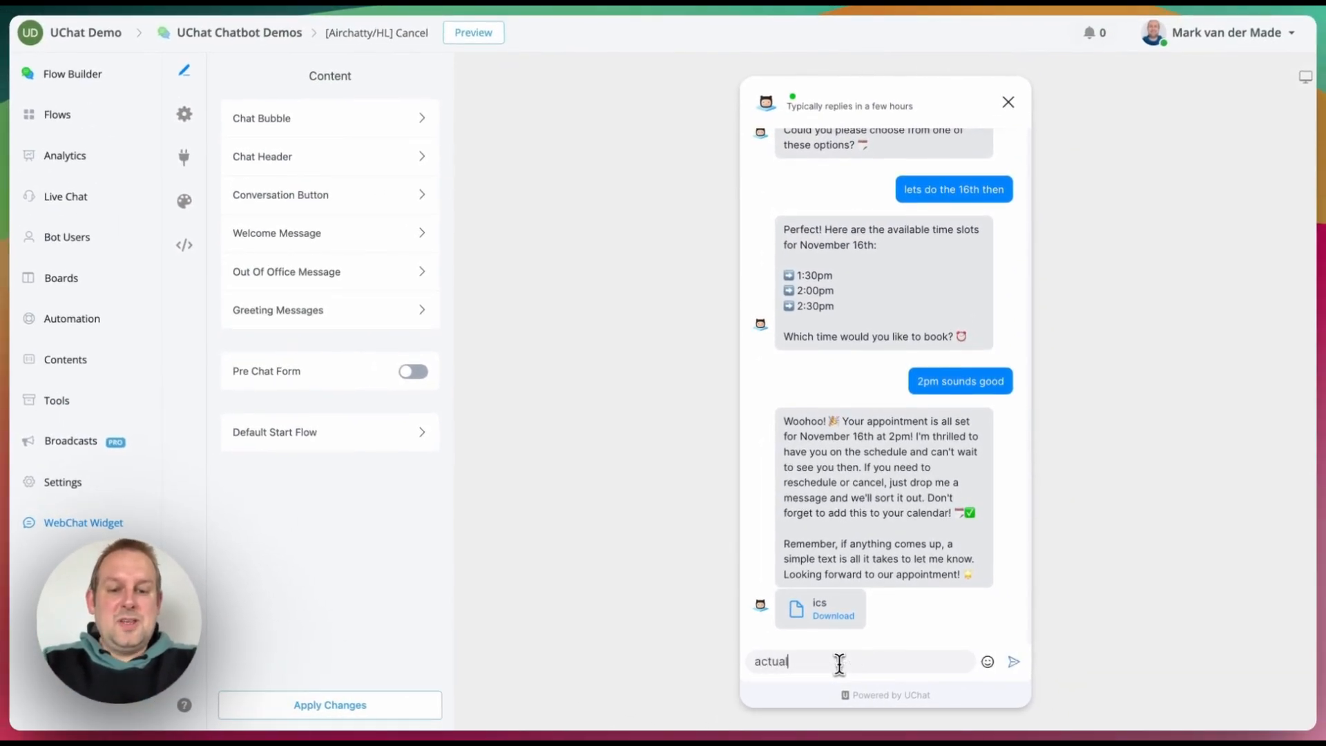
type("ly I n")
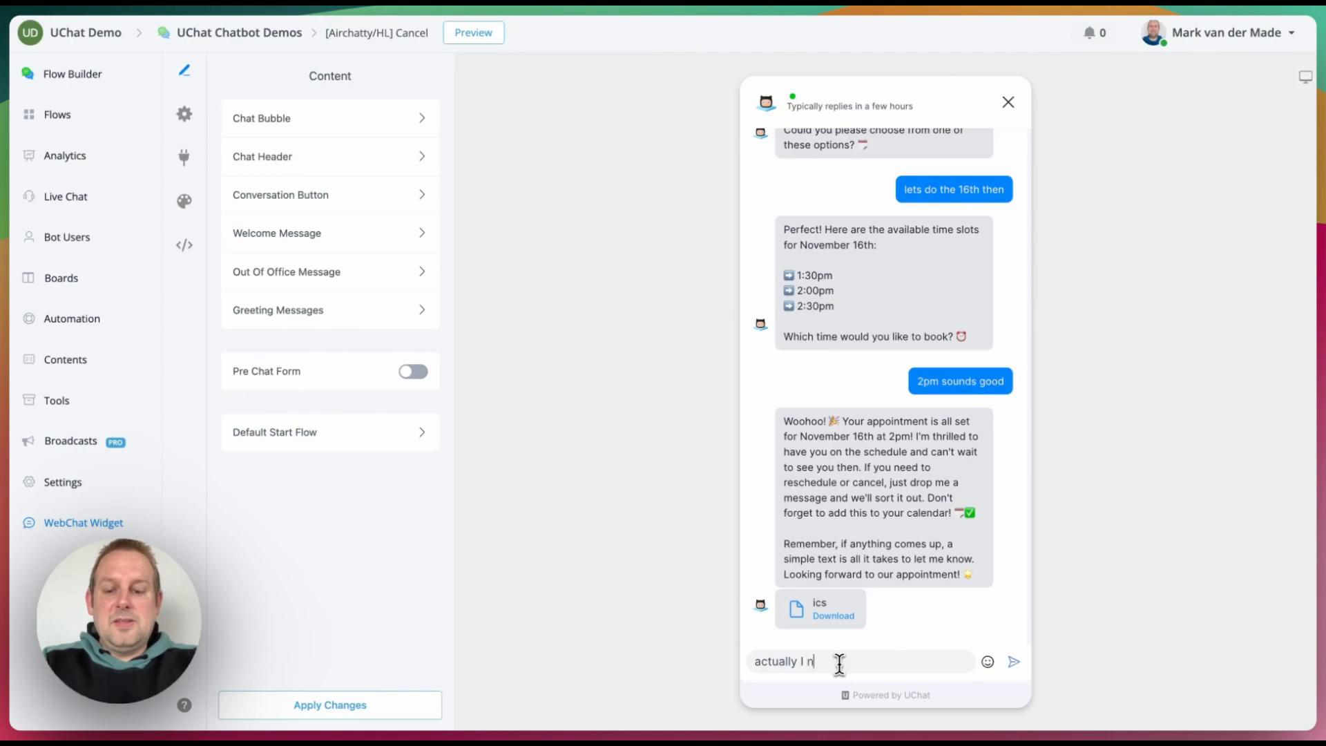
type("eed to reschedule our")
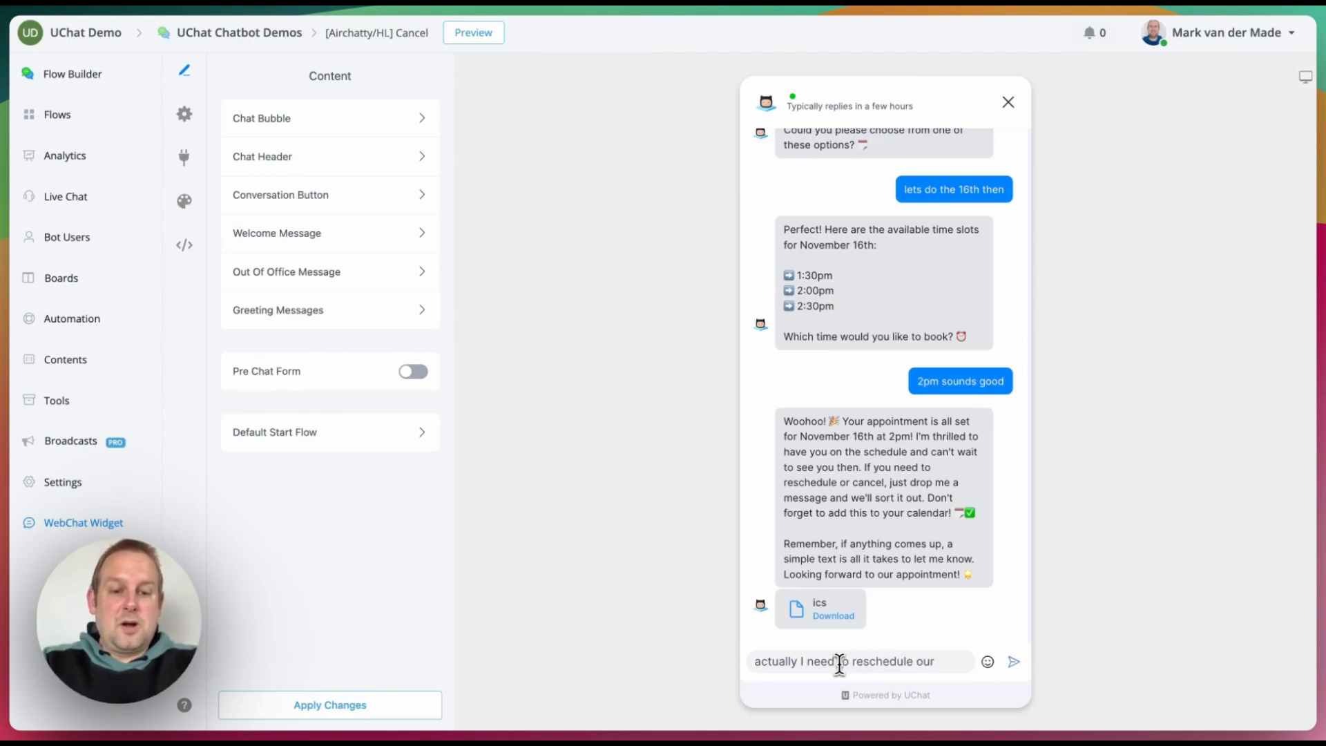
type(" call")
key("Return")
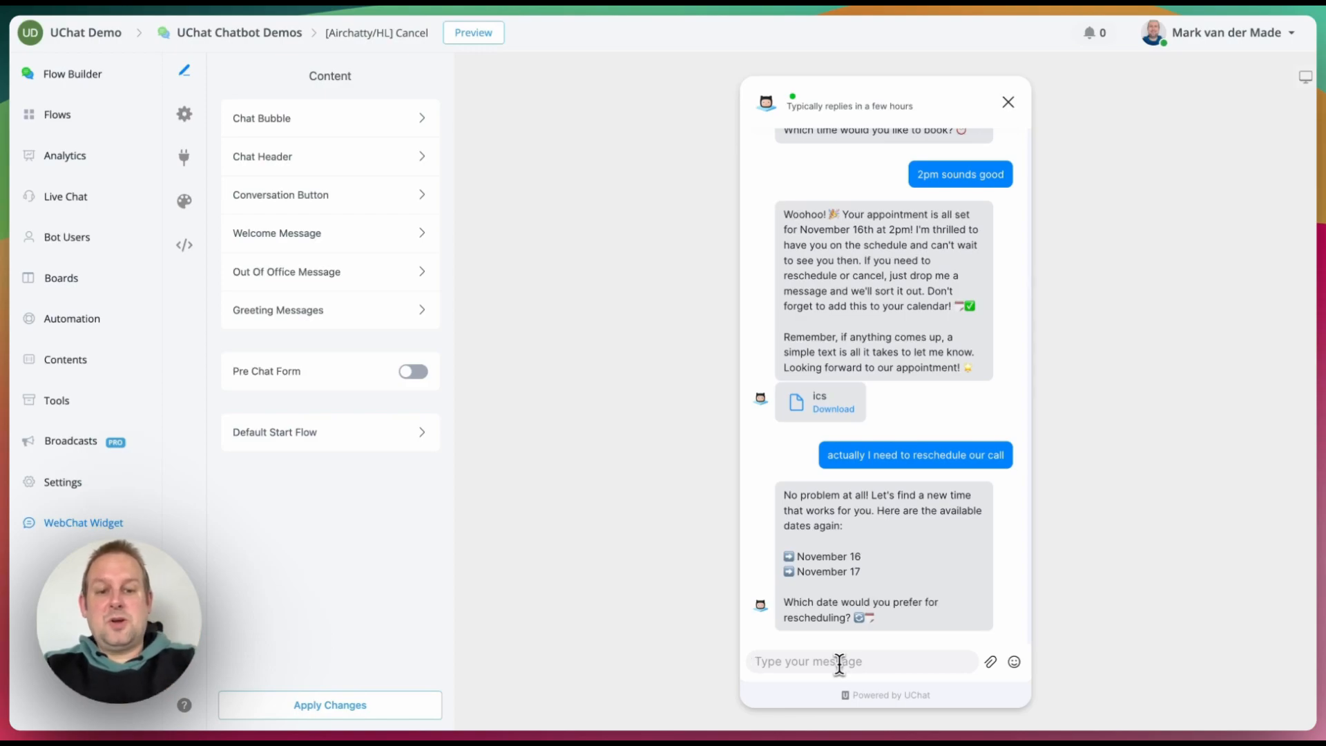
type("the 17th")
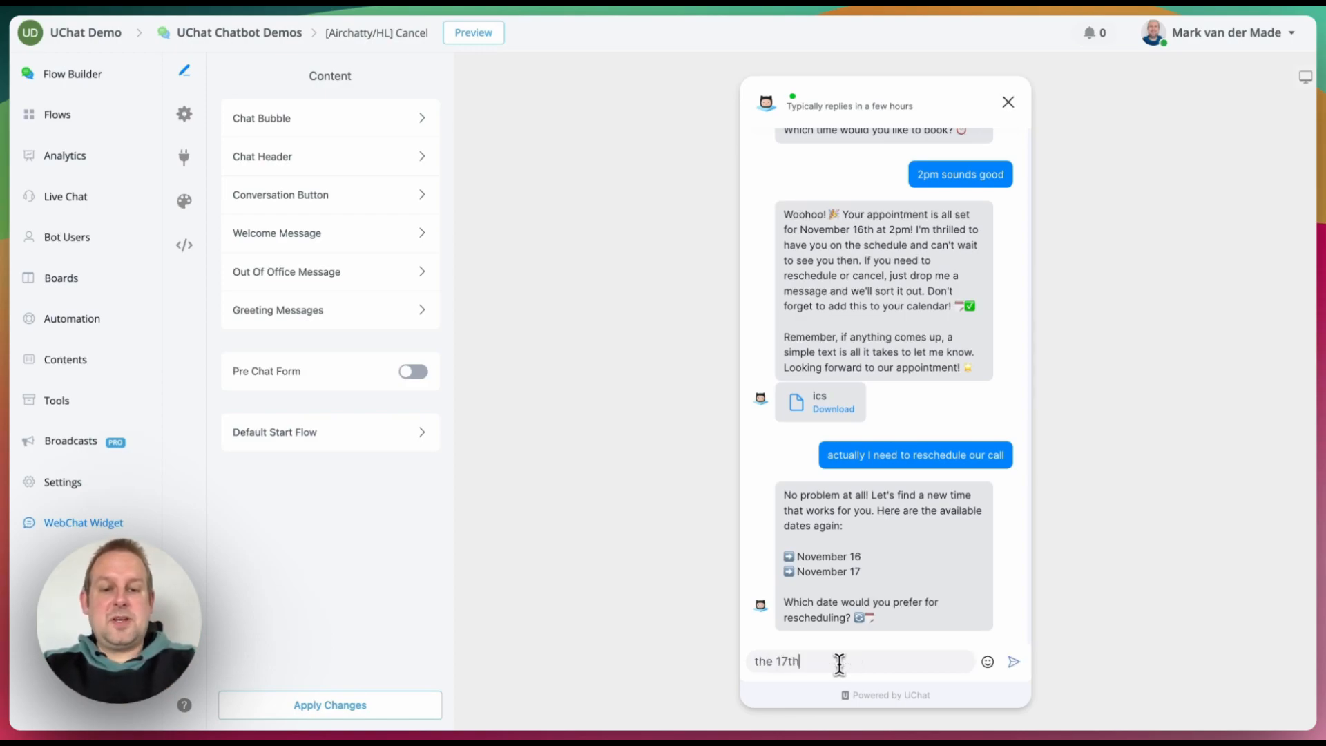
key("Return")
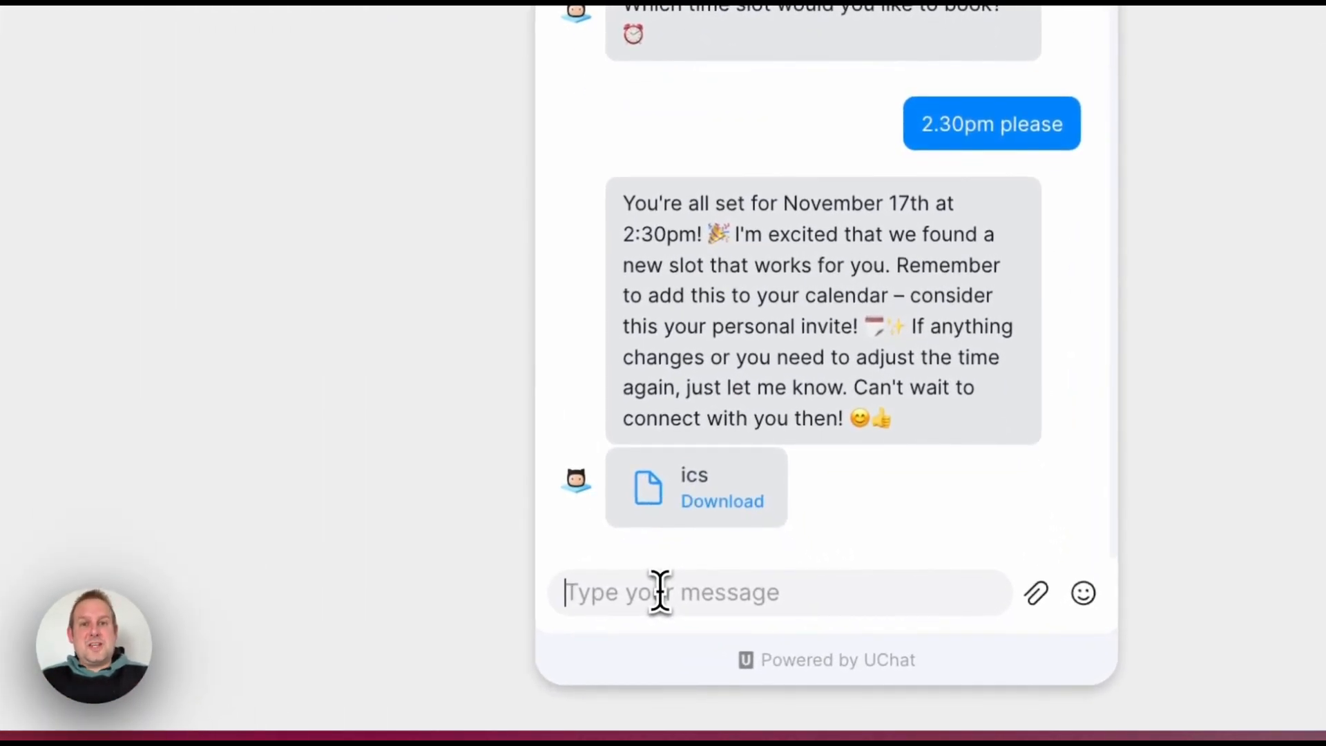
Step: Send 'I hate to do this but I need to cancel our call', then confirm with 'ok please do and thank you'
type("I hat")
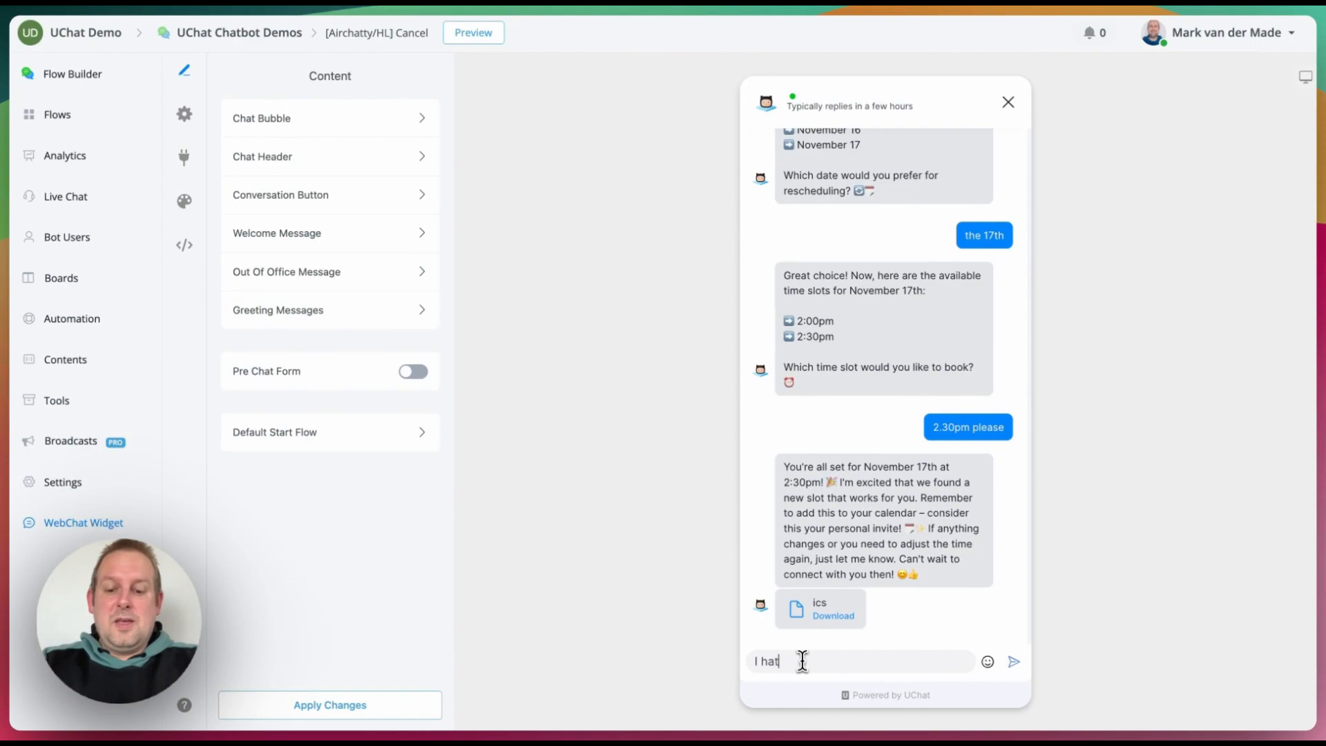
type("e to do this but I c")
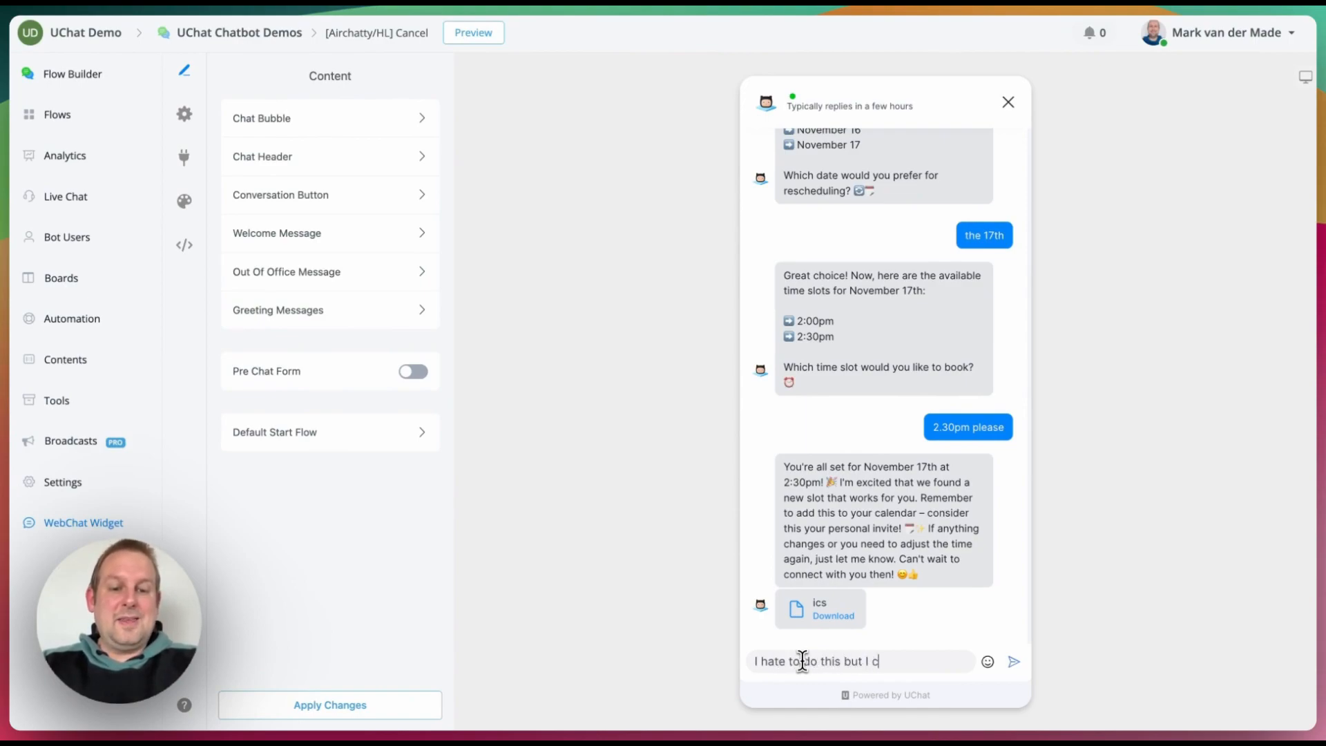
key("BackSpace")
type("nee")
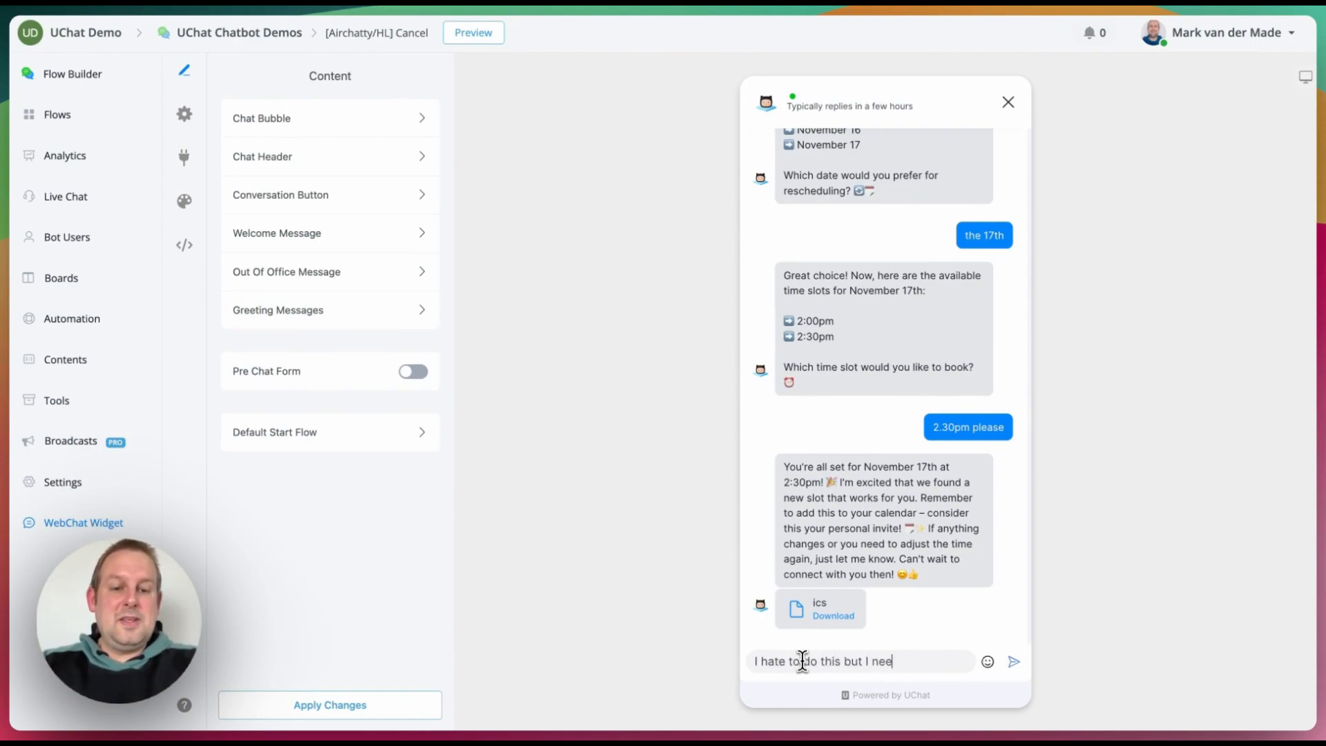
type("d to cancel our call")
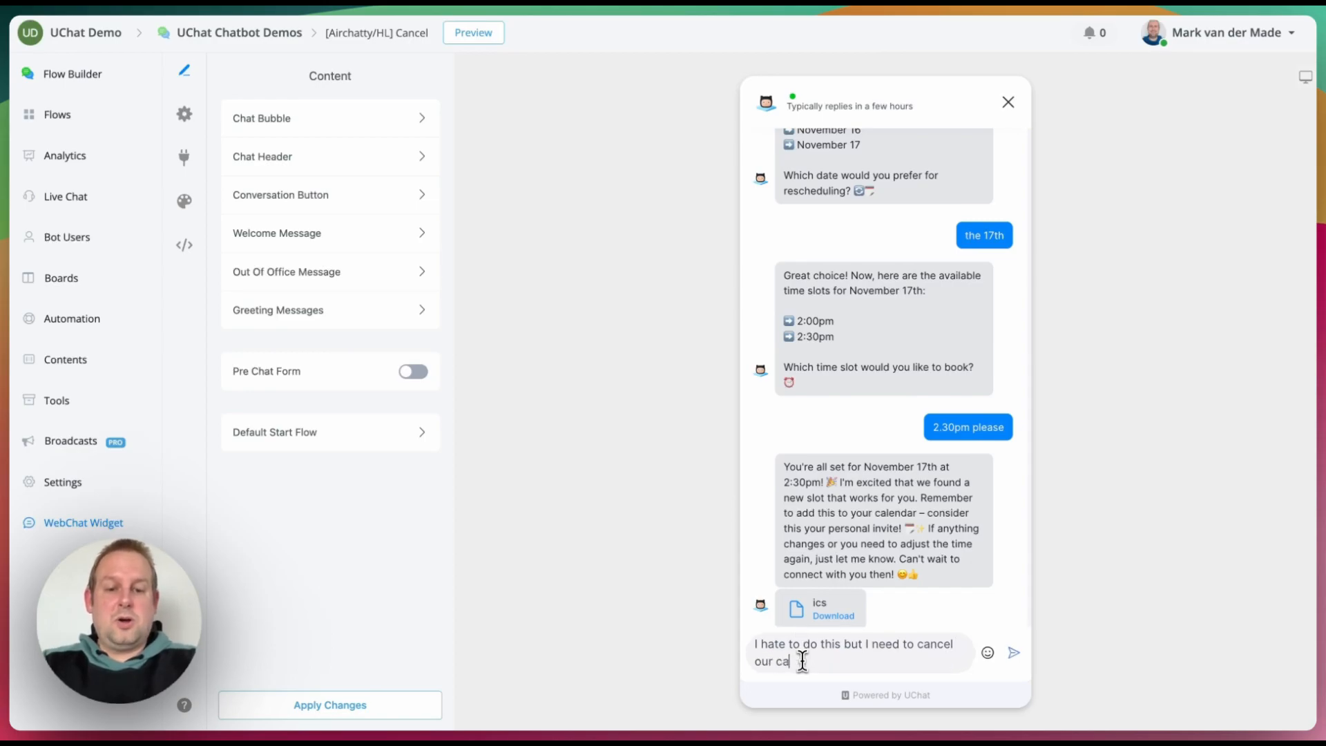
key("Return")
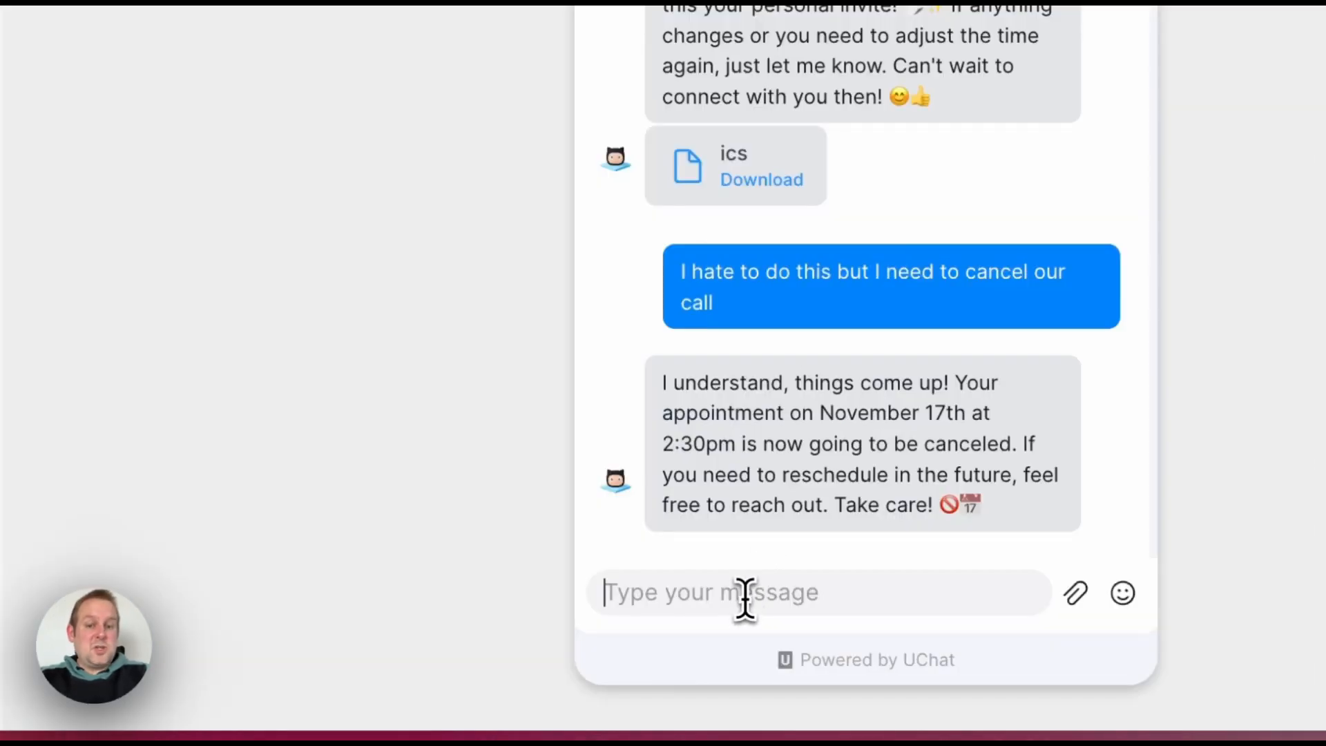
type("ok ple")
type("ase ")
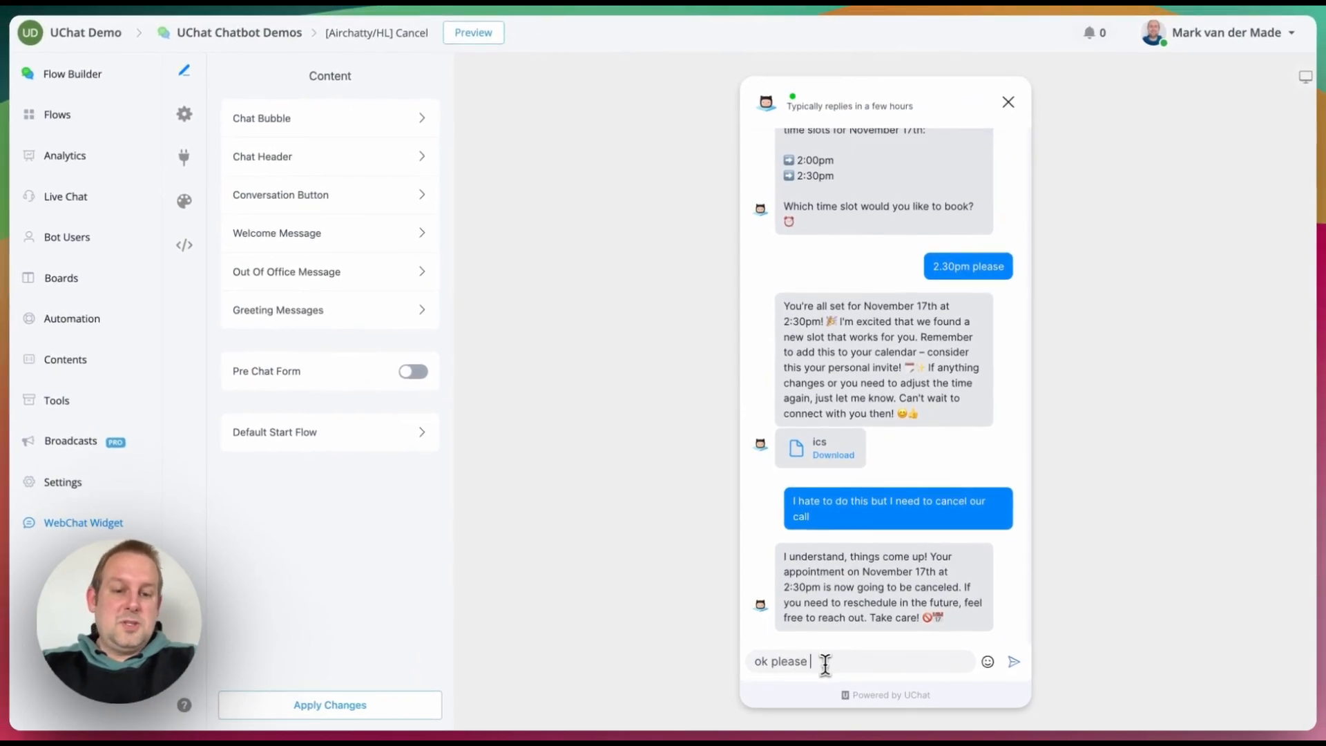
type("do and thank you")
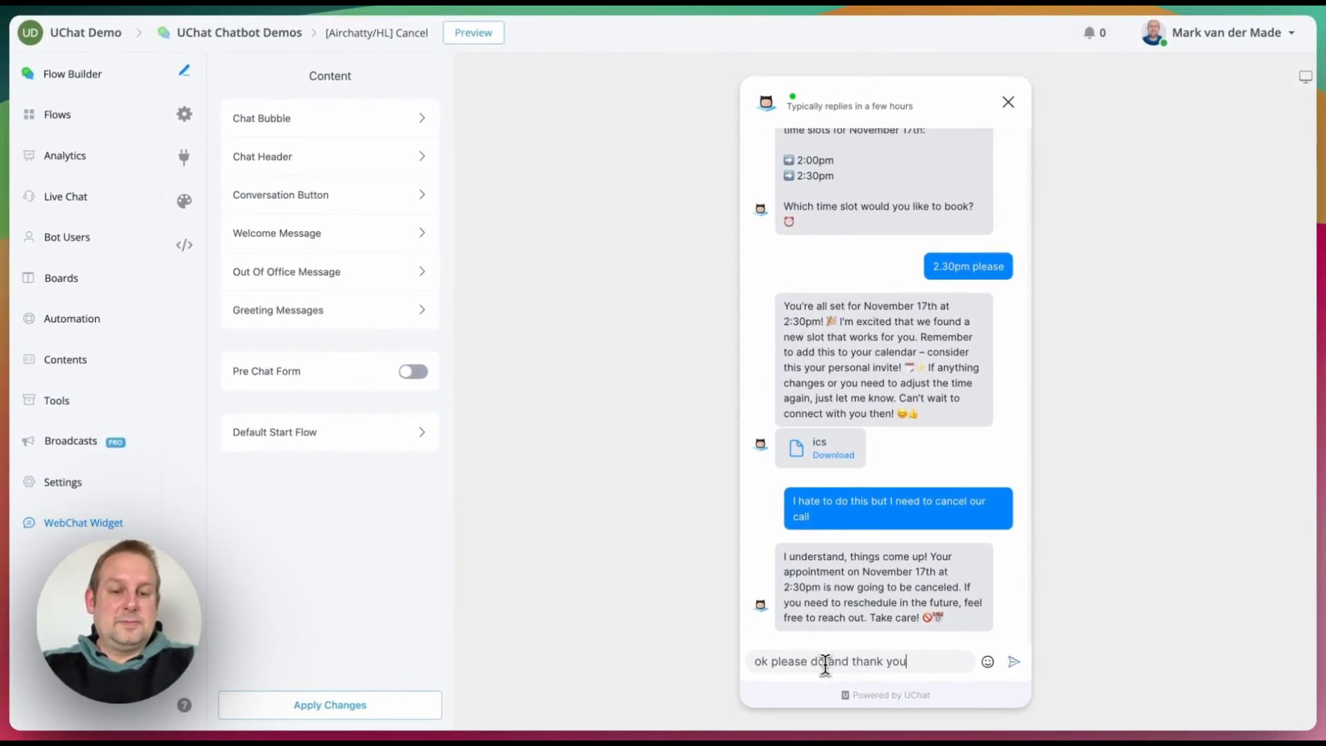
key("Return")
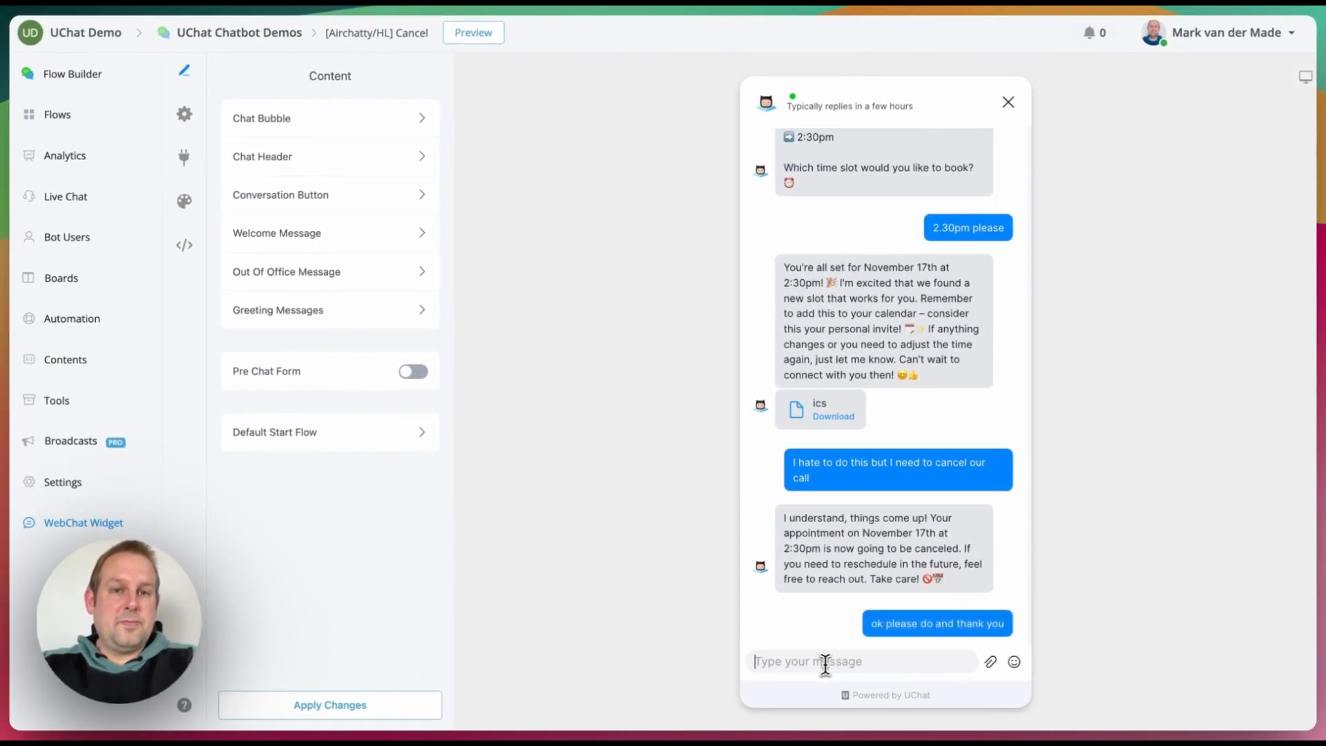